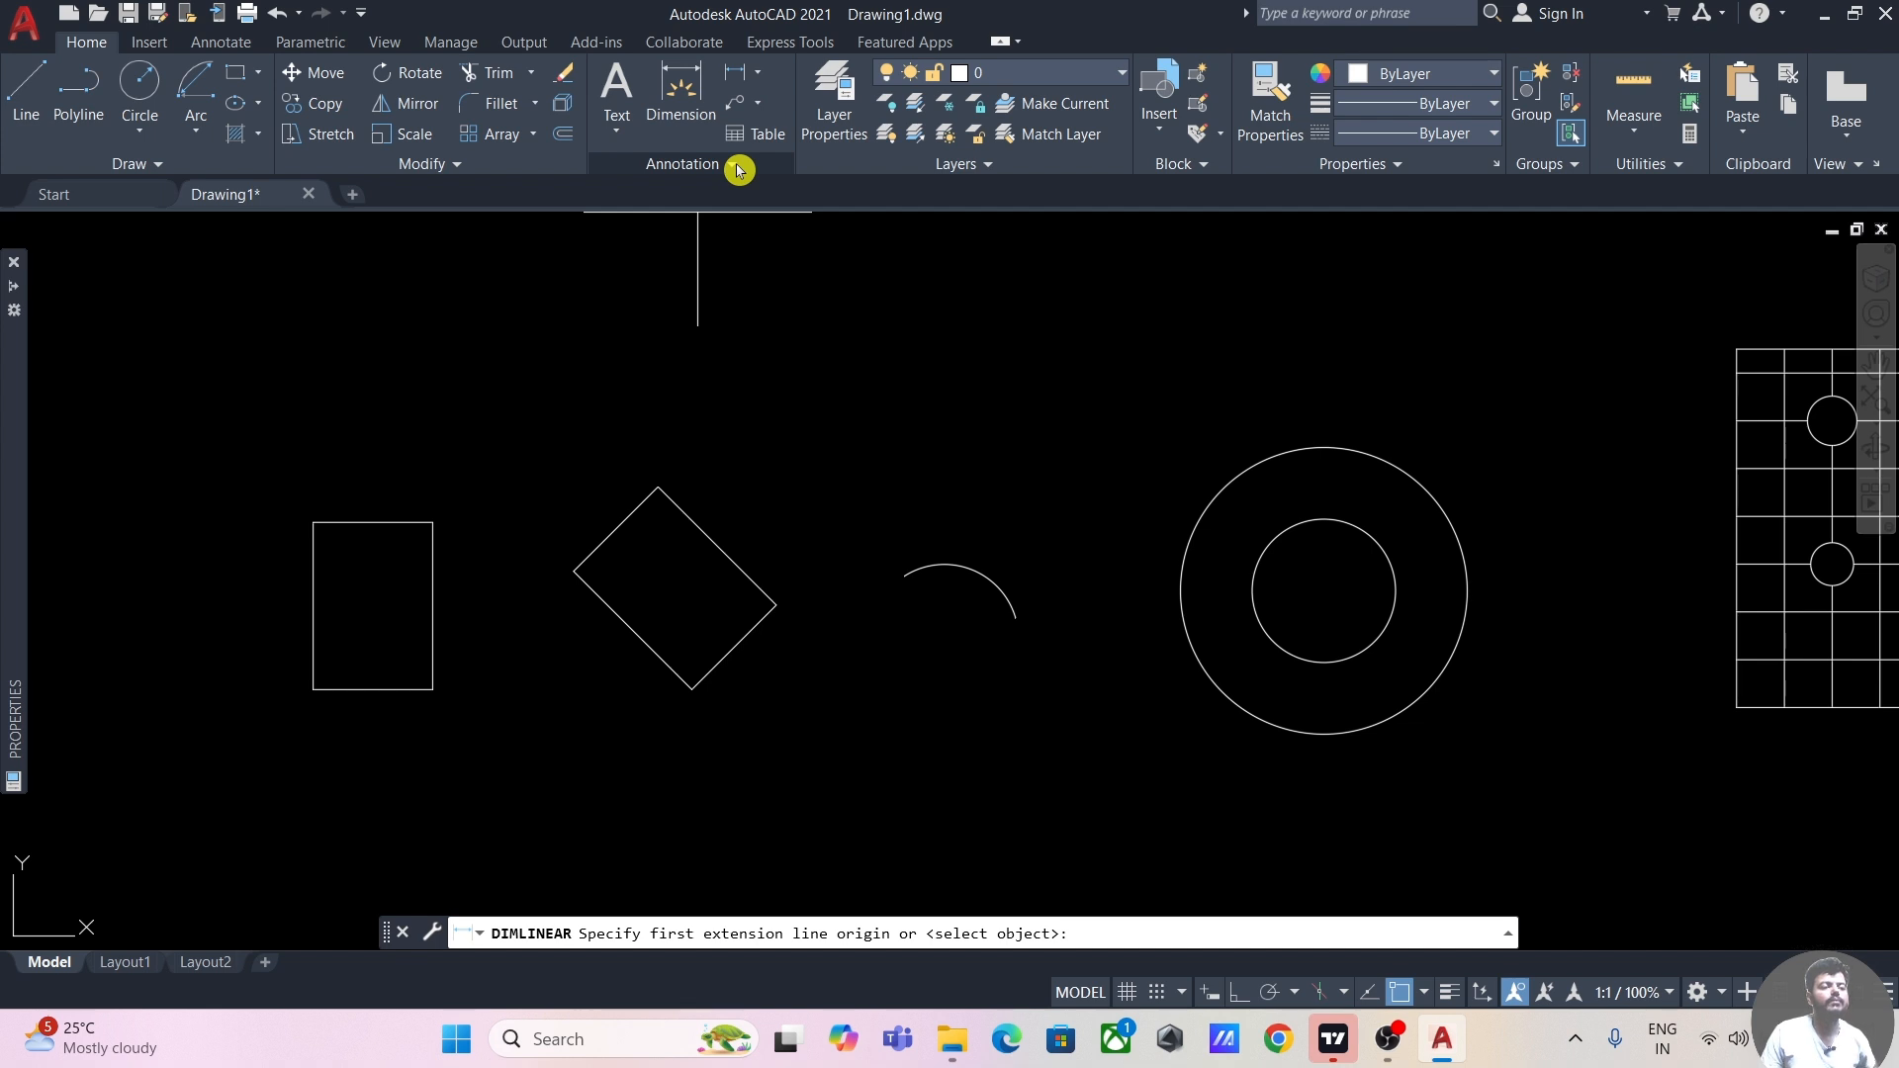
- Dimension the top edge of the upright rectangle with the Dimension tool, placing the dimension line above it
left_click(690, 89)
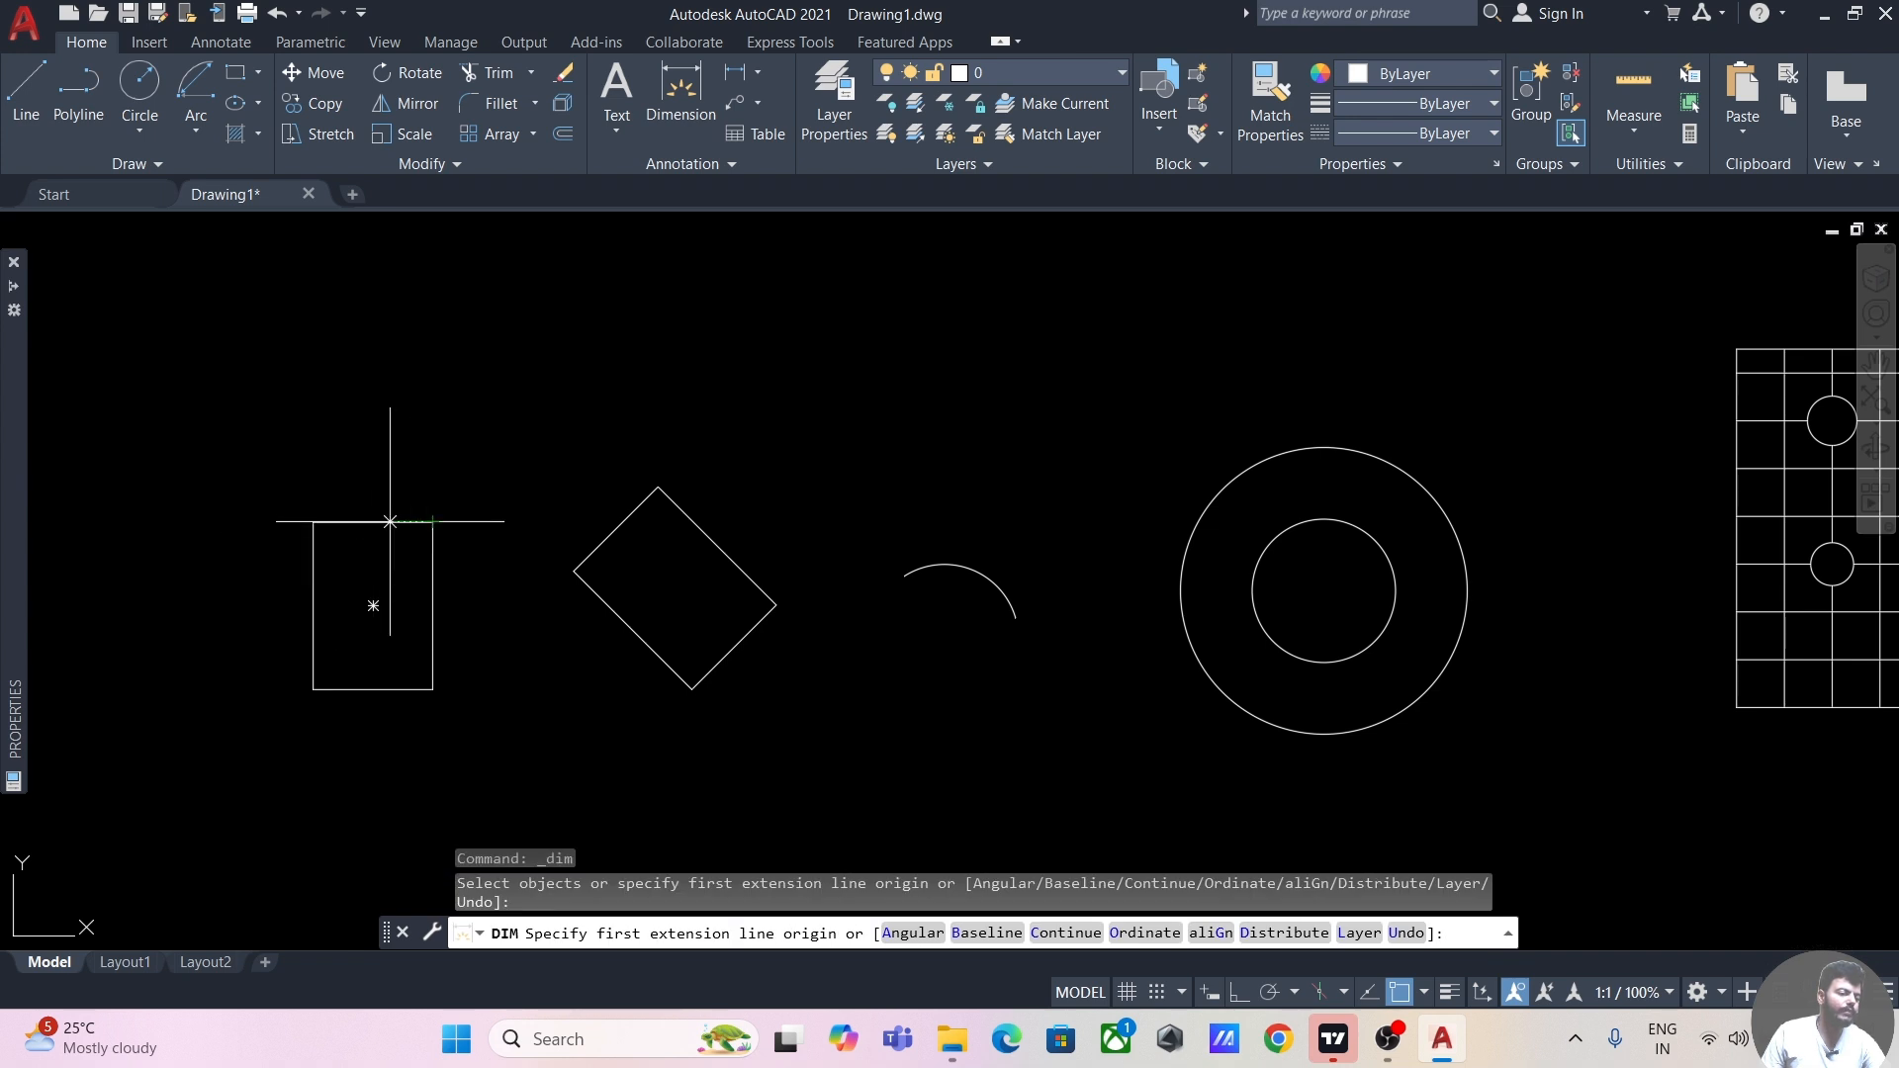
scroll(390, 517, "up", 4)
middle_click_drag(488, 449, 623, 241)
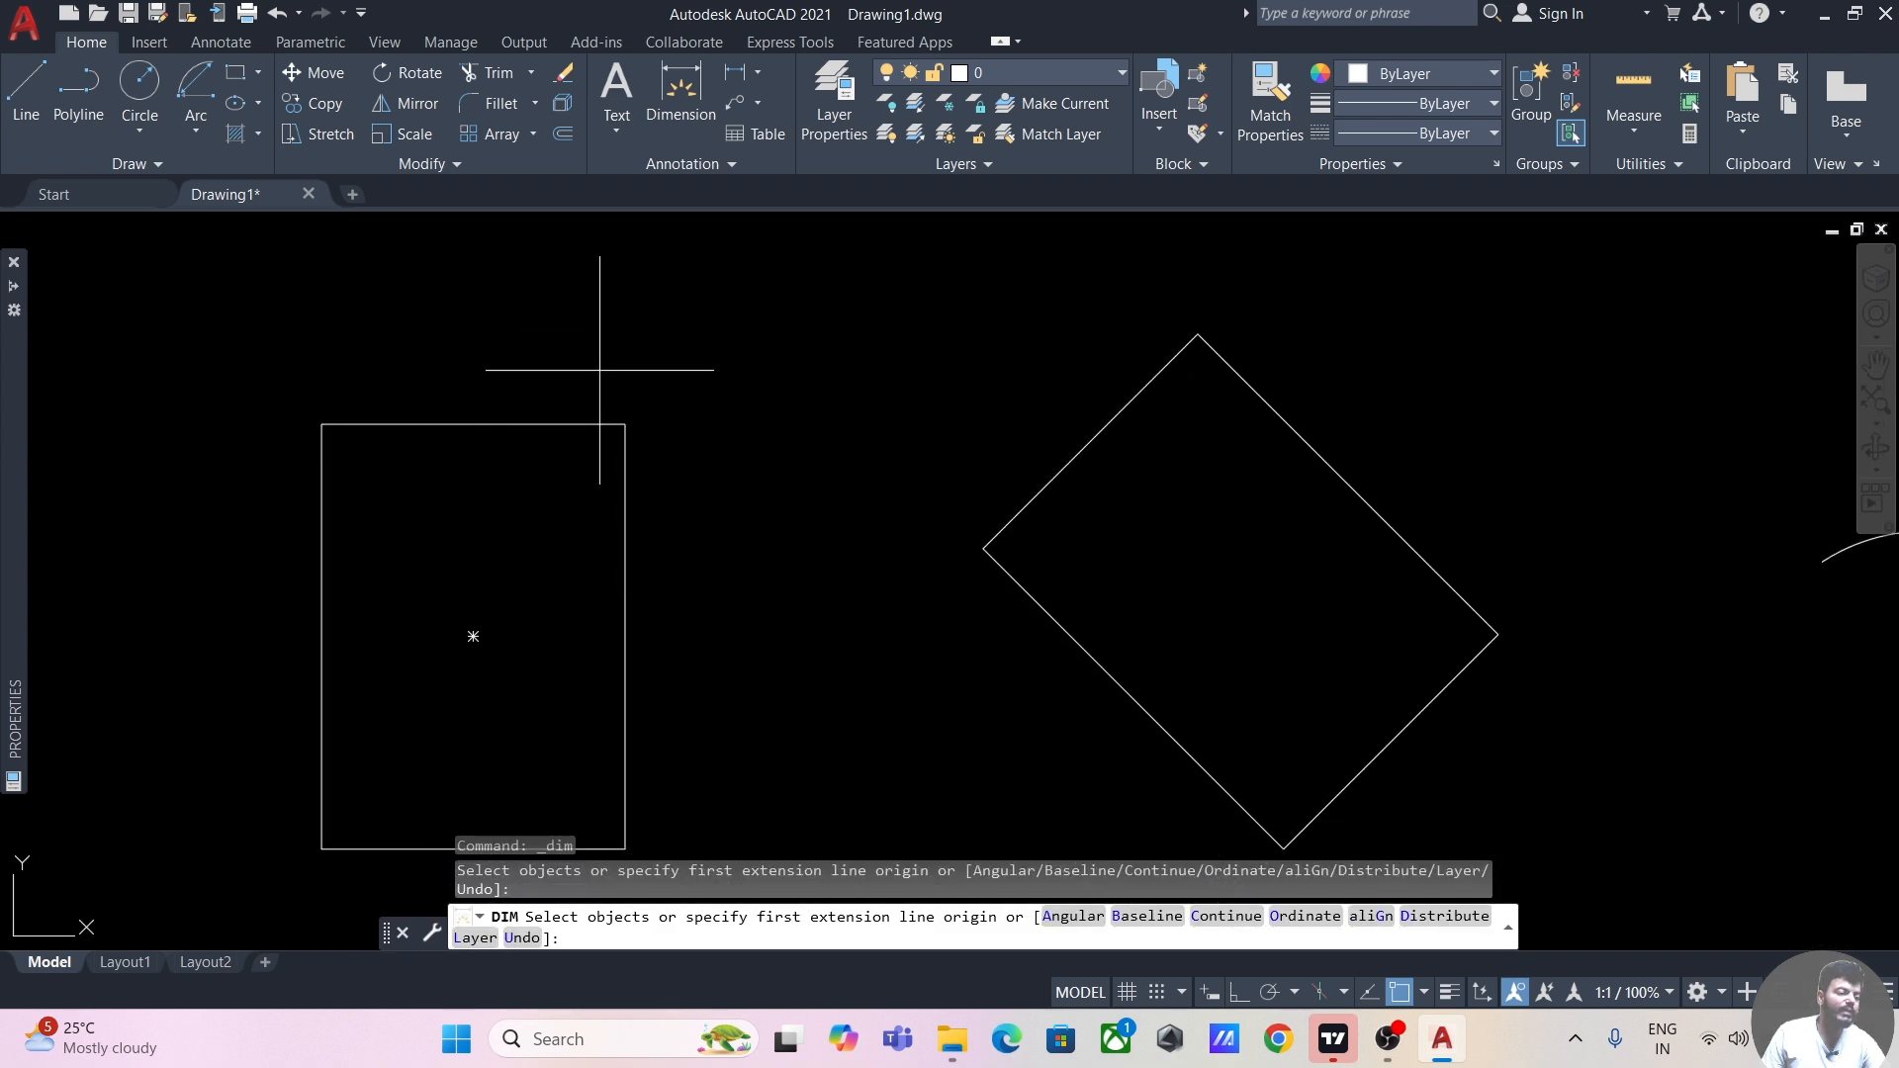
left_click(562, 424)
left_click(529, 361)
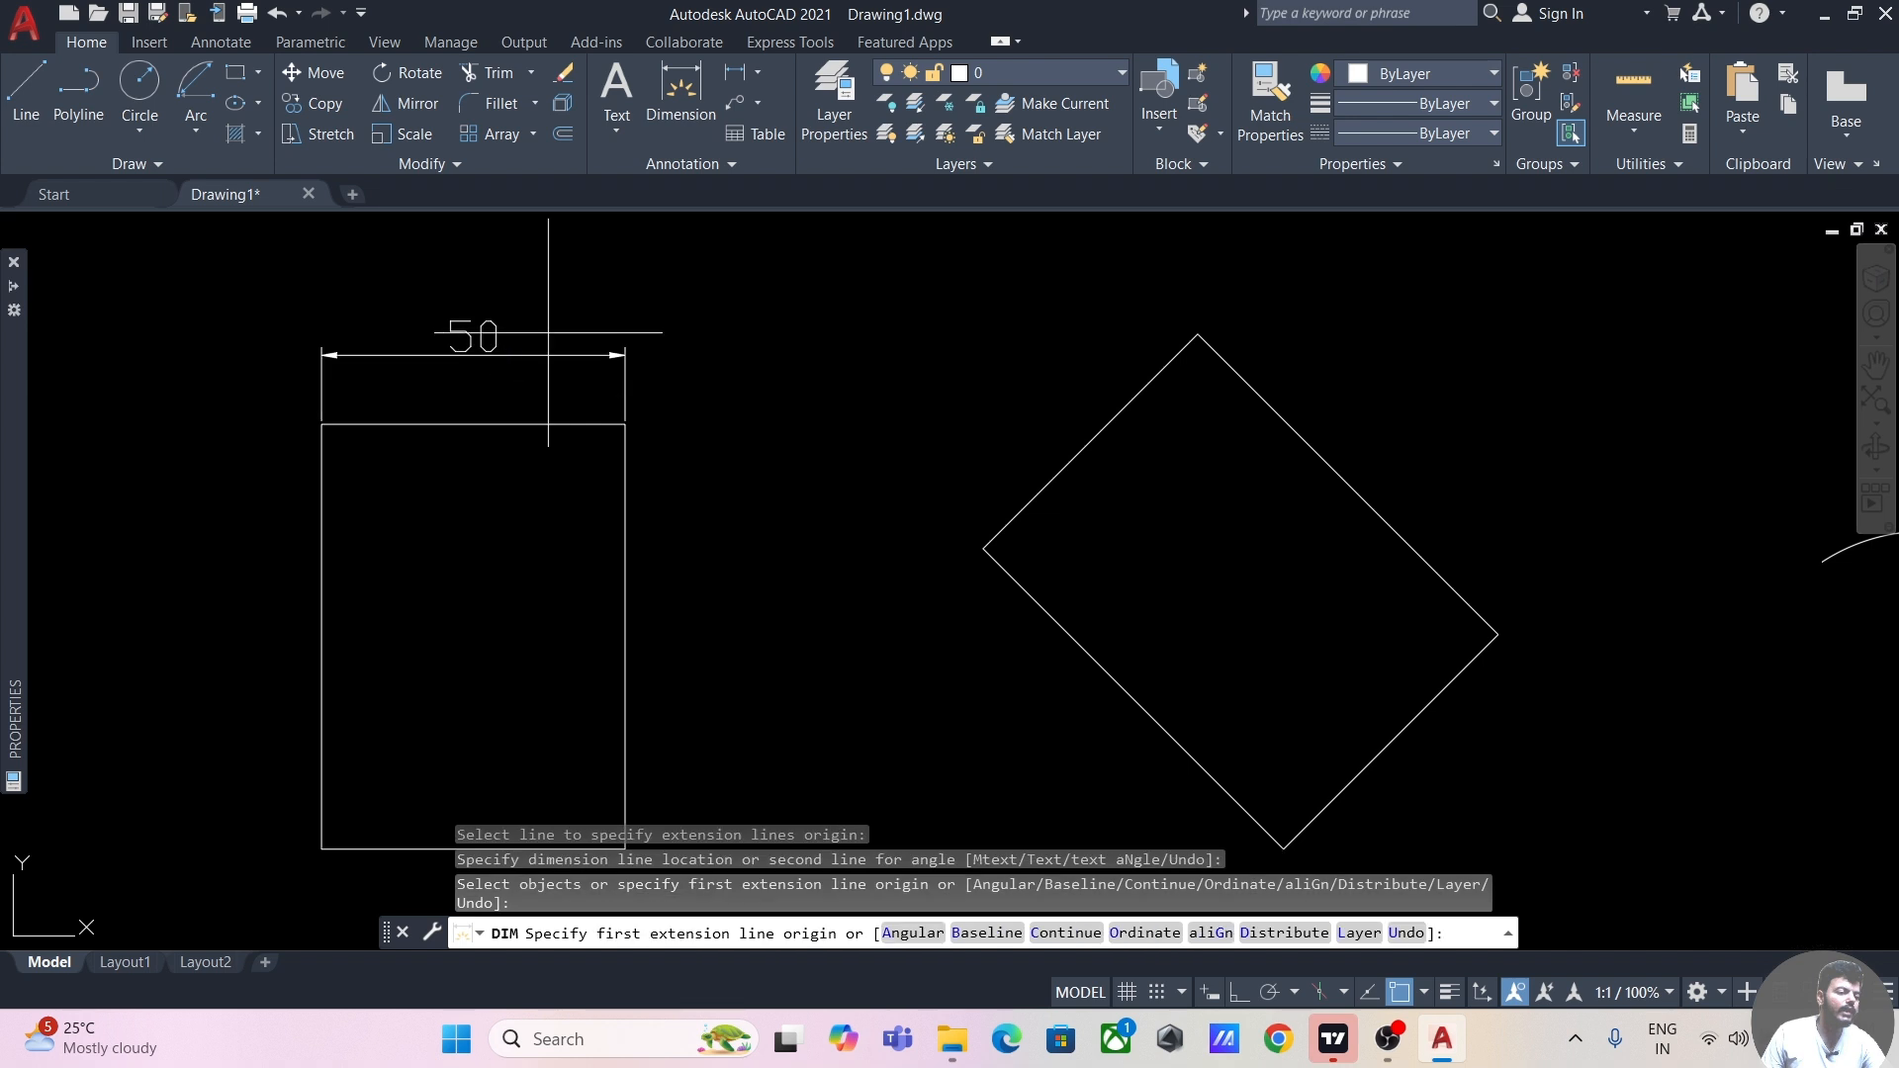
- Dimension the rotated rectangle's lower-left edge parallel to that edge, placing the dimension outside the shape, and finish the Dimension command
scroll(763, 296, "down", 2)
middle_click_drag(776, 263, 756, 337)
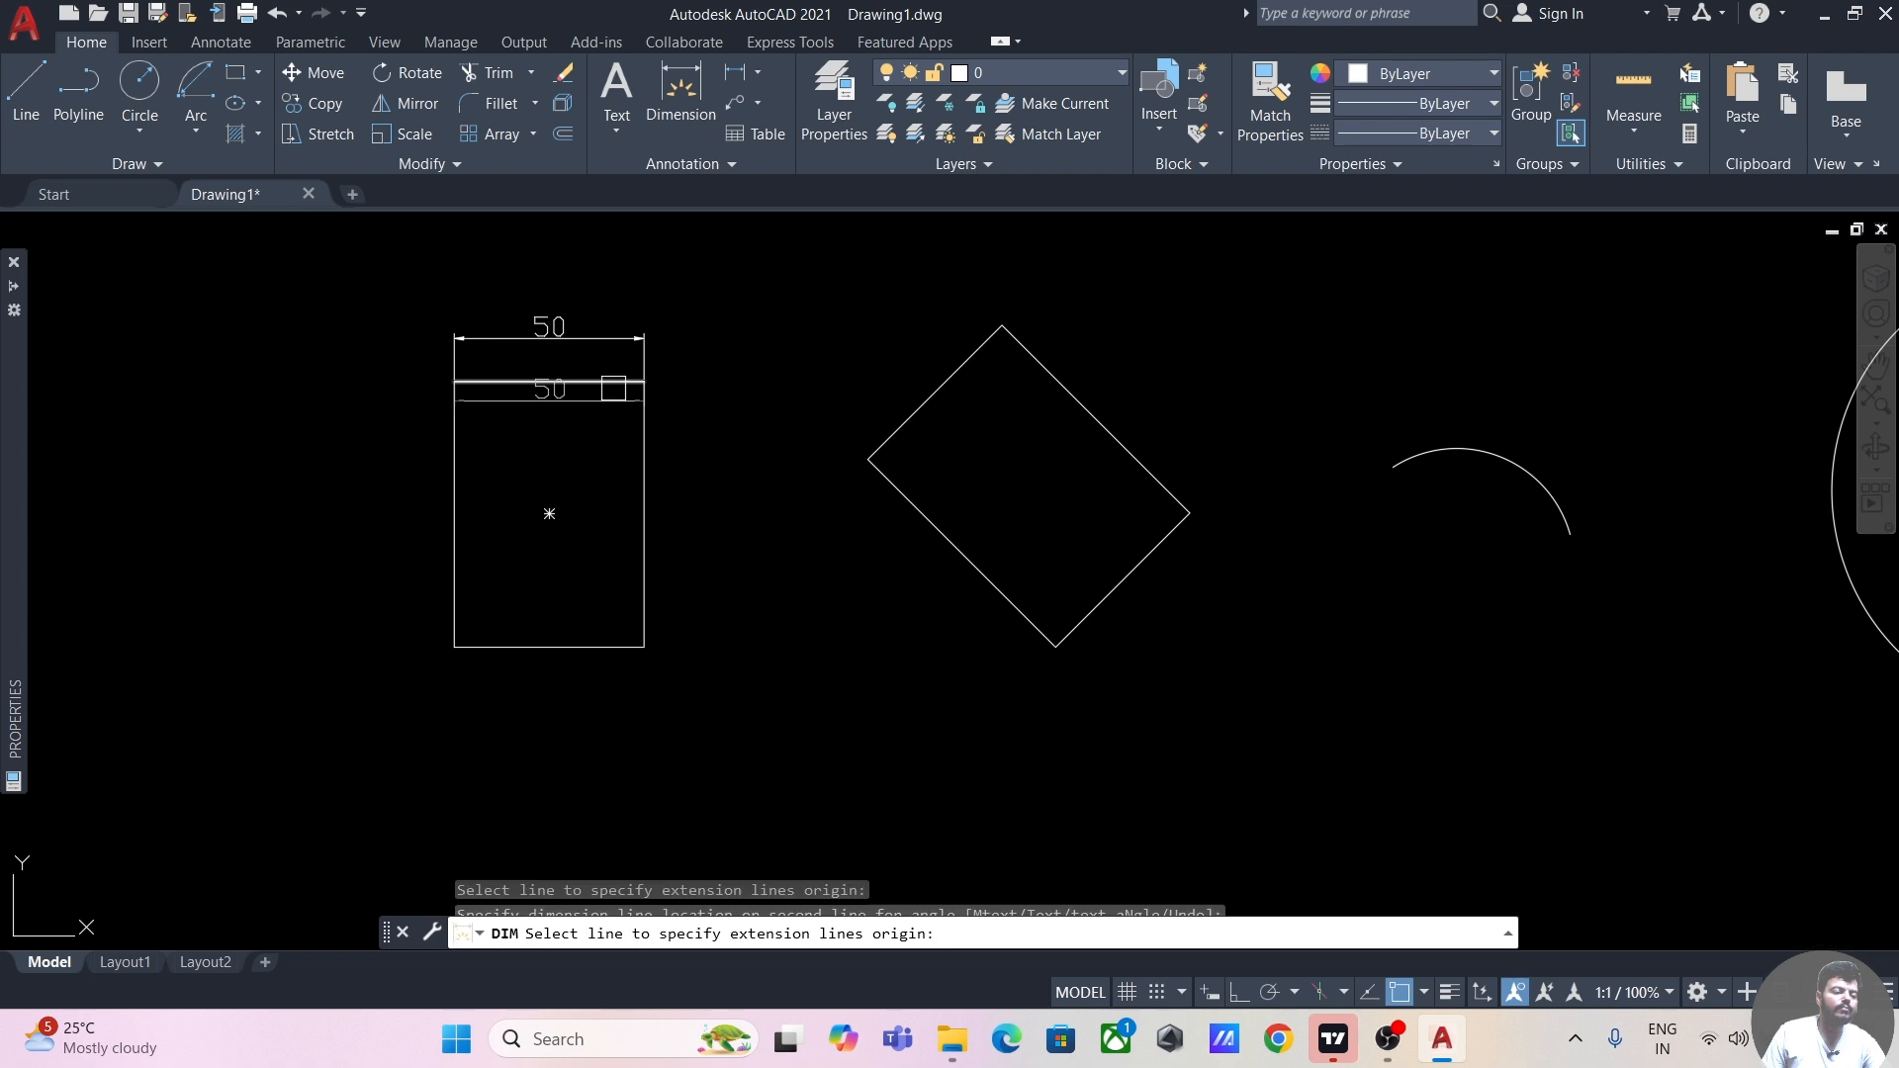
left_click(928, 526)
left_click(852, 556)
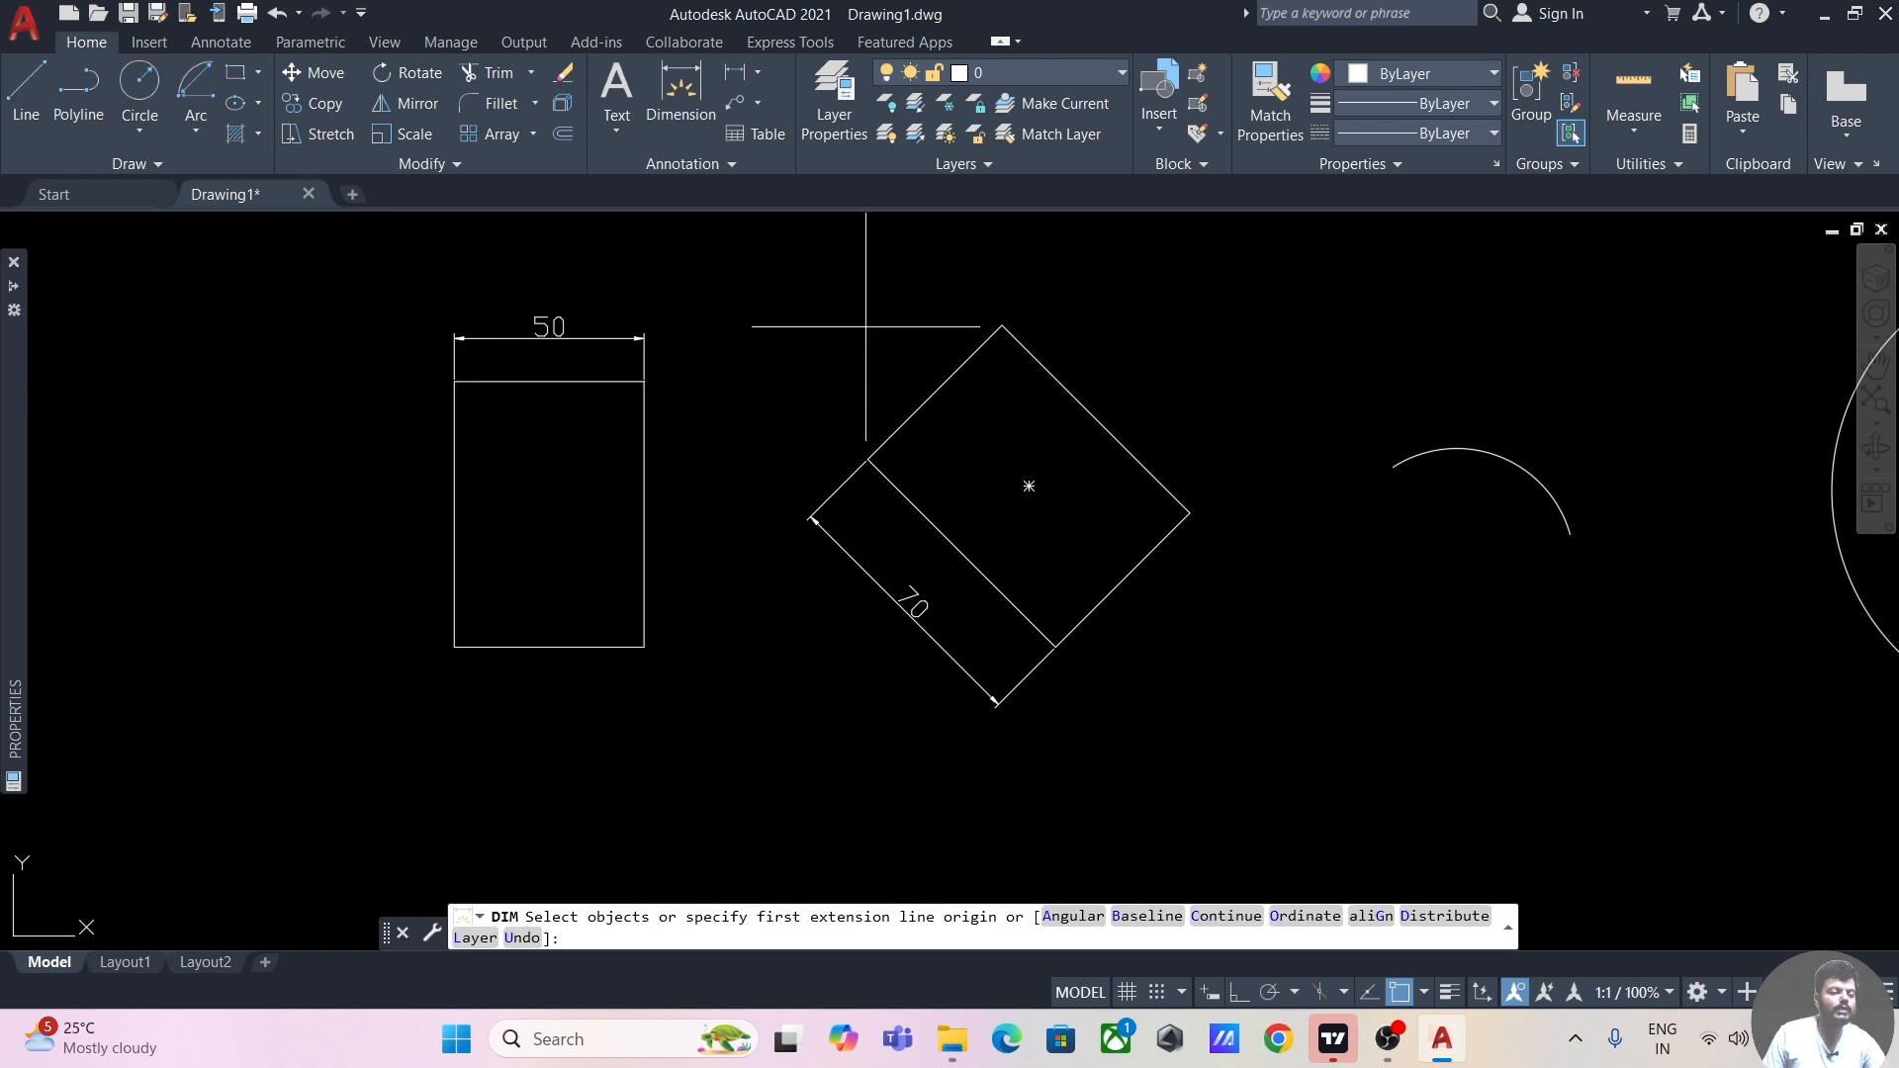
key("Return")
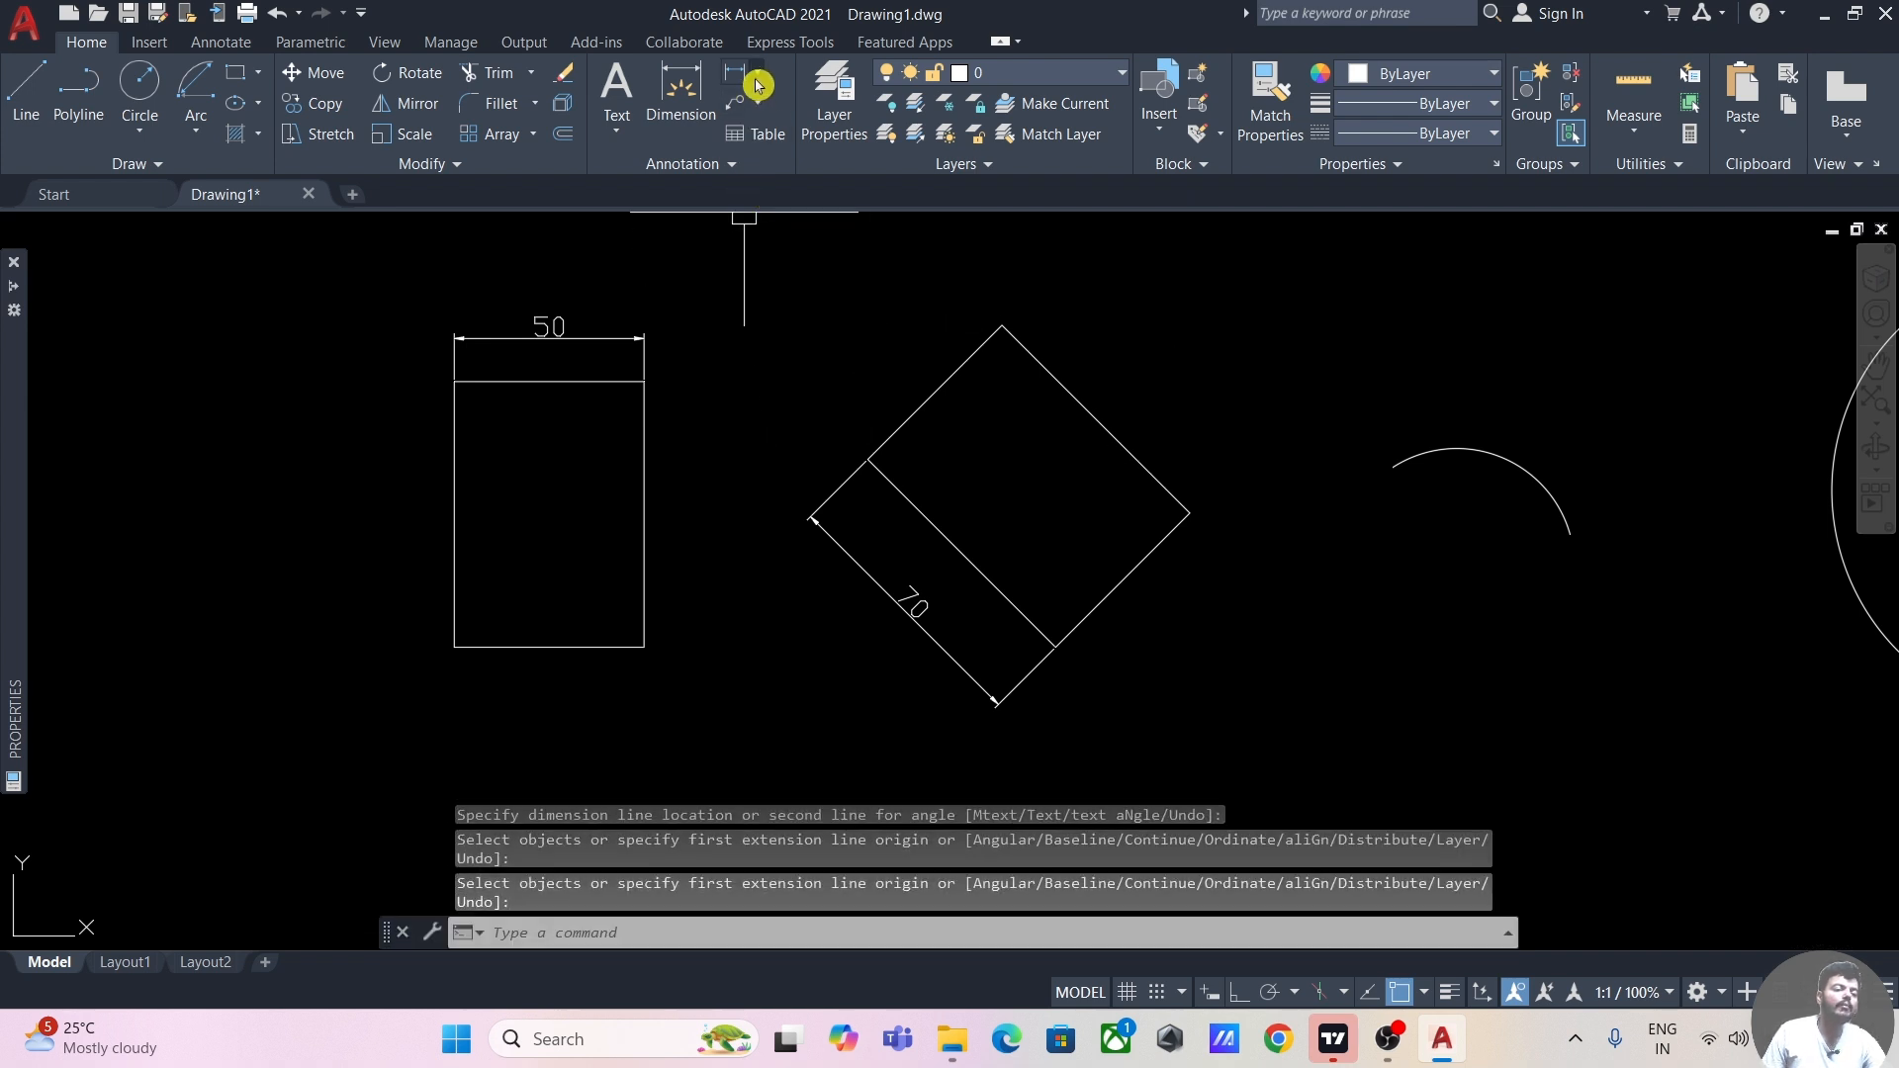
left_click(757, 86)
left_click(789, 128)
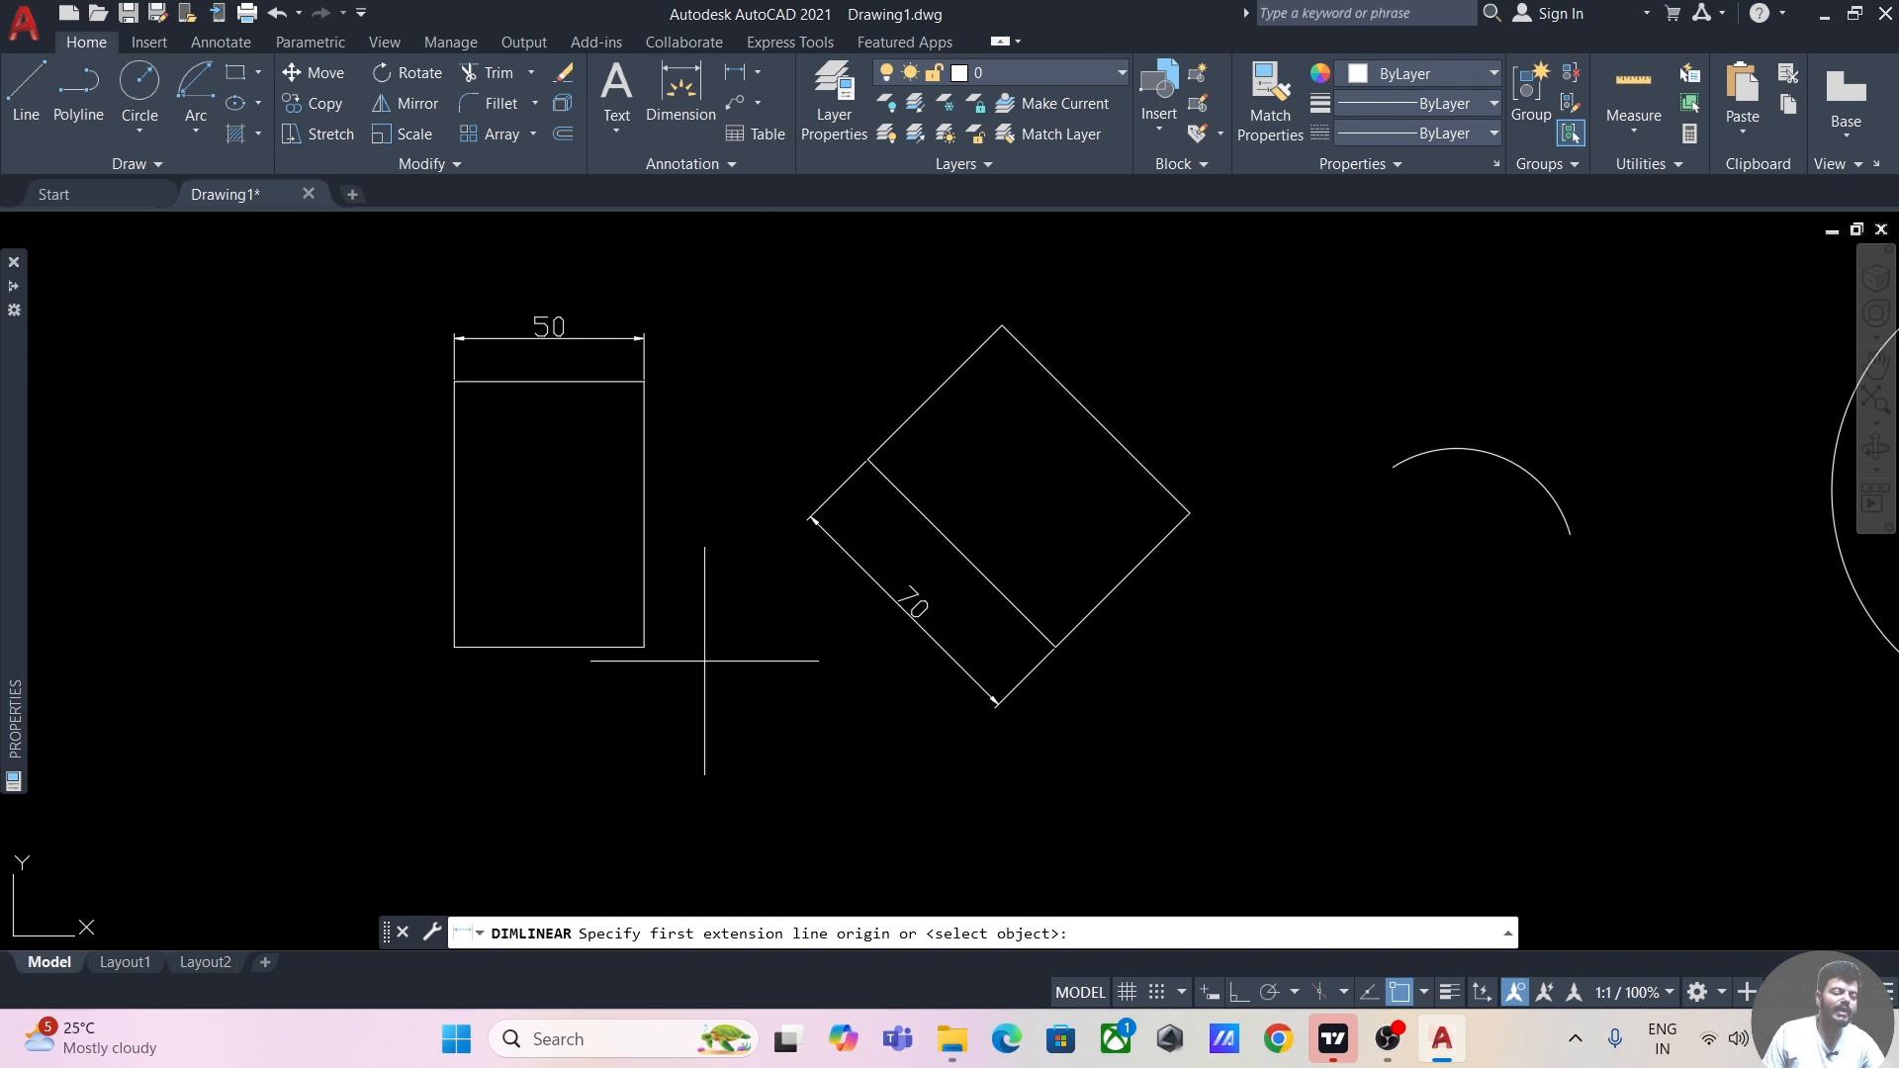
key("Escape")
key("Escape")
key("Escape")
key("Escape")
- Add a linear dimension for the upright rectangle's height, placed outside its right edge
middle_click_drag(704, 658, 652, 638)
middle_click_drag(685, 374, 678, 372)
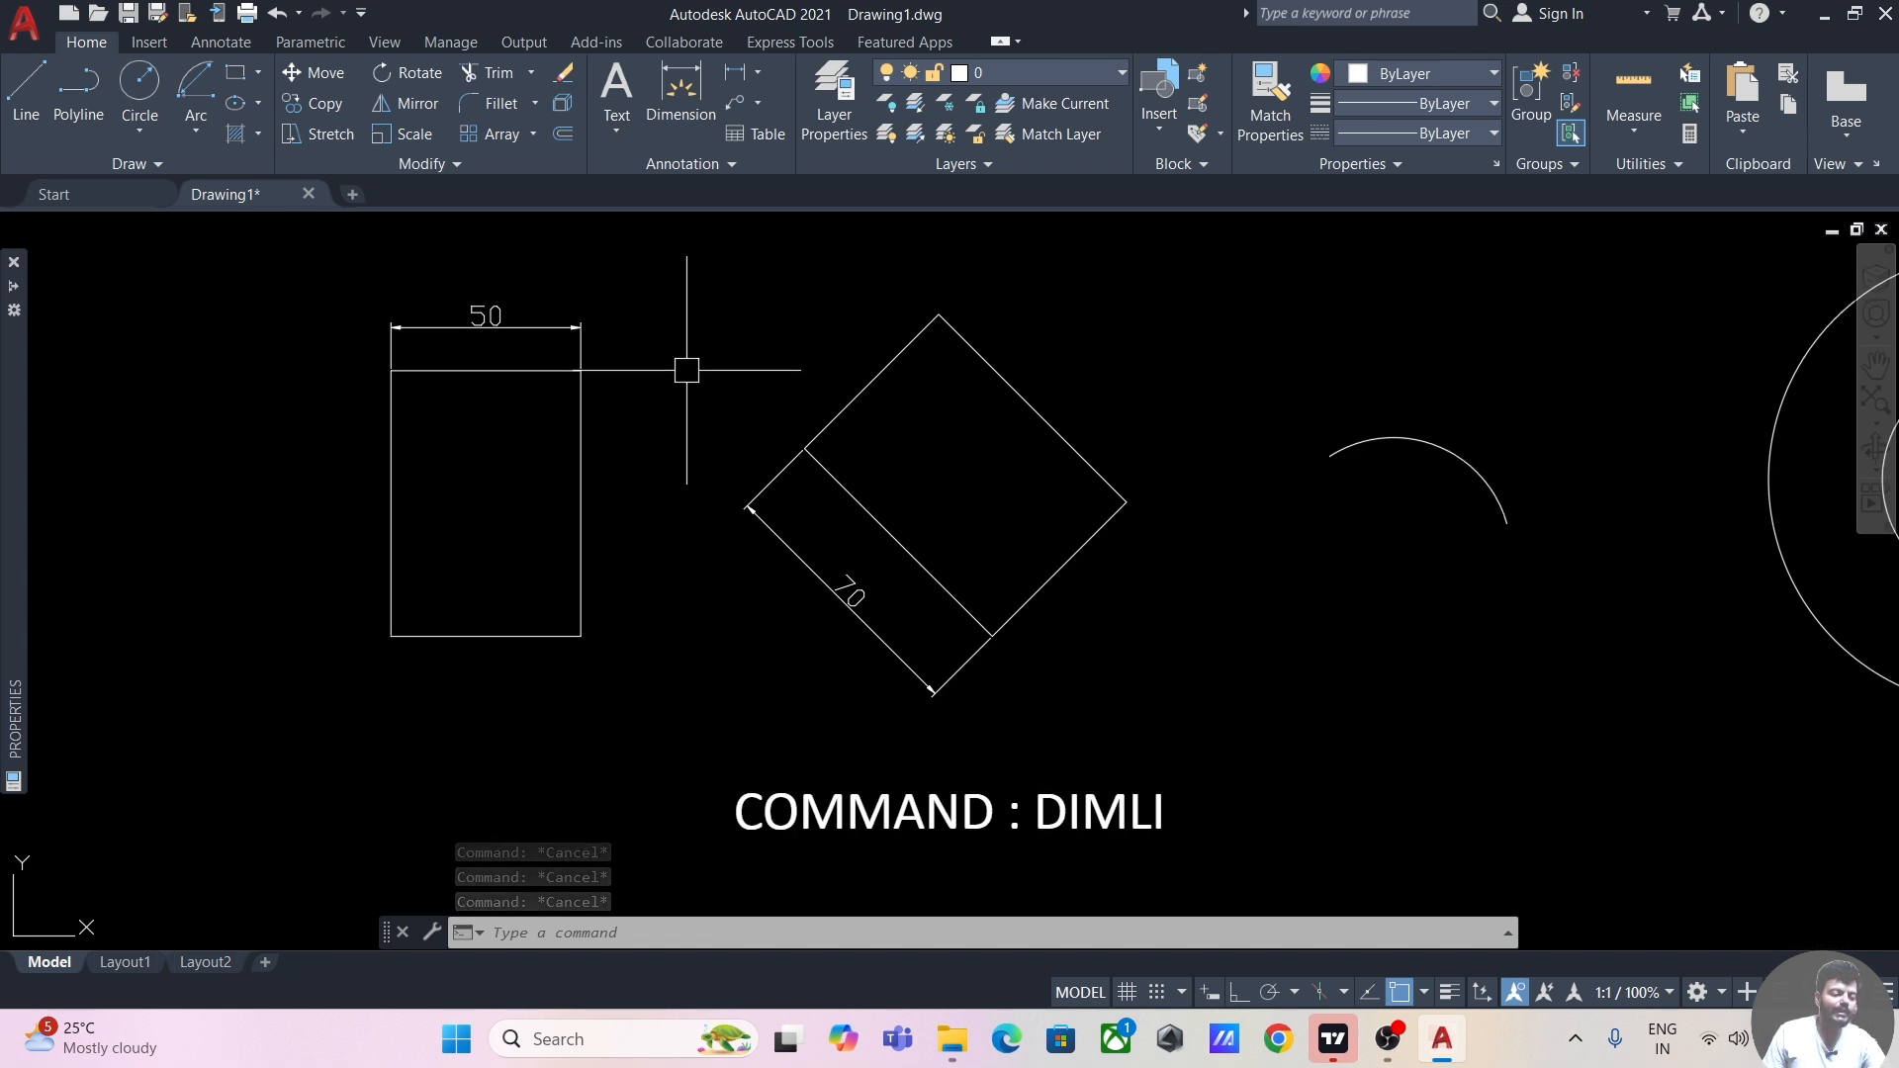
left_click(757, 78)
left_click(791, 118)
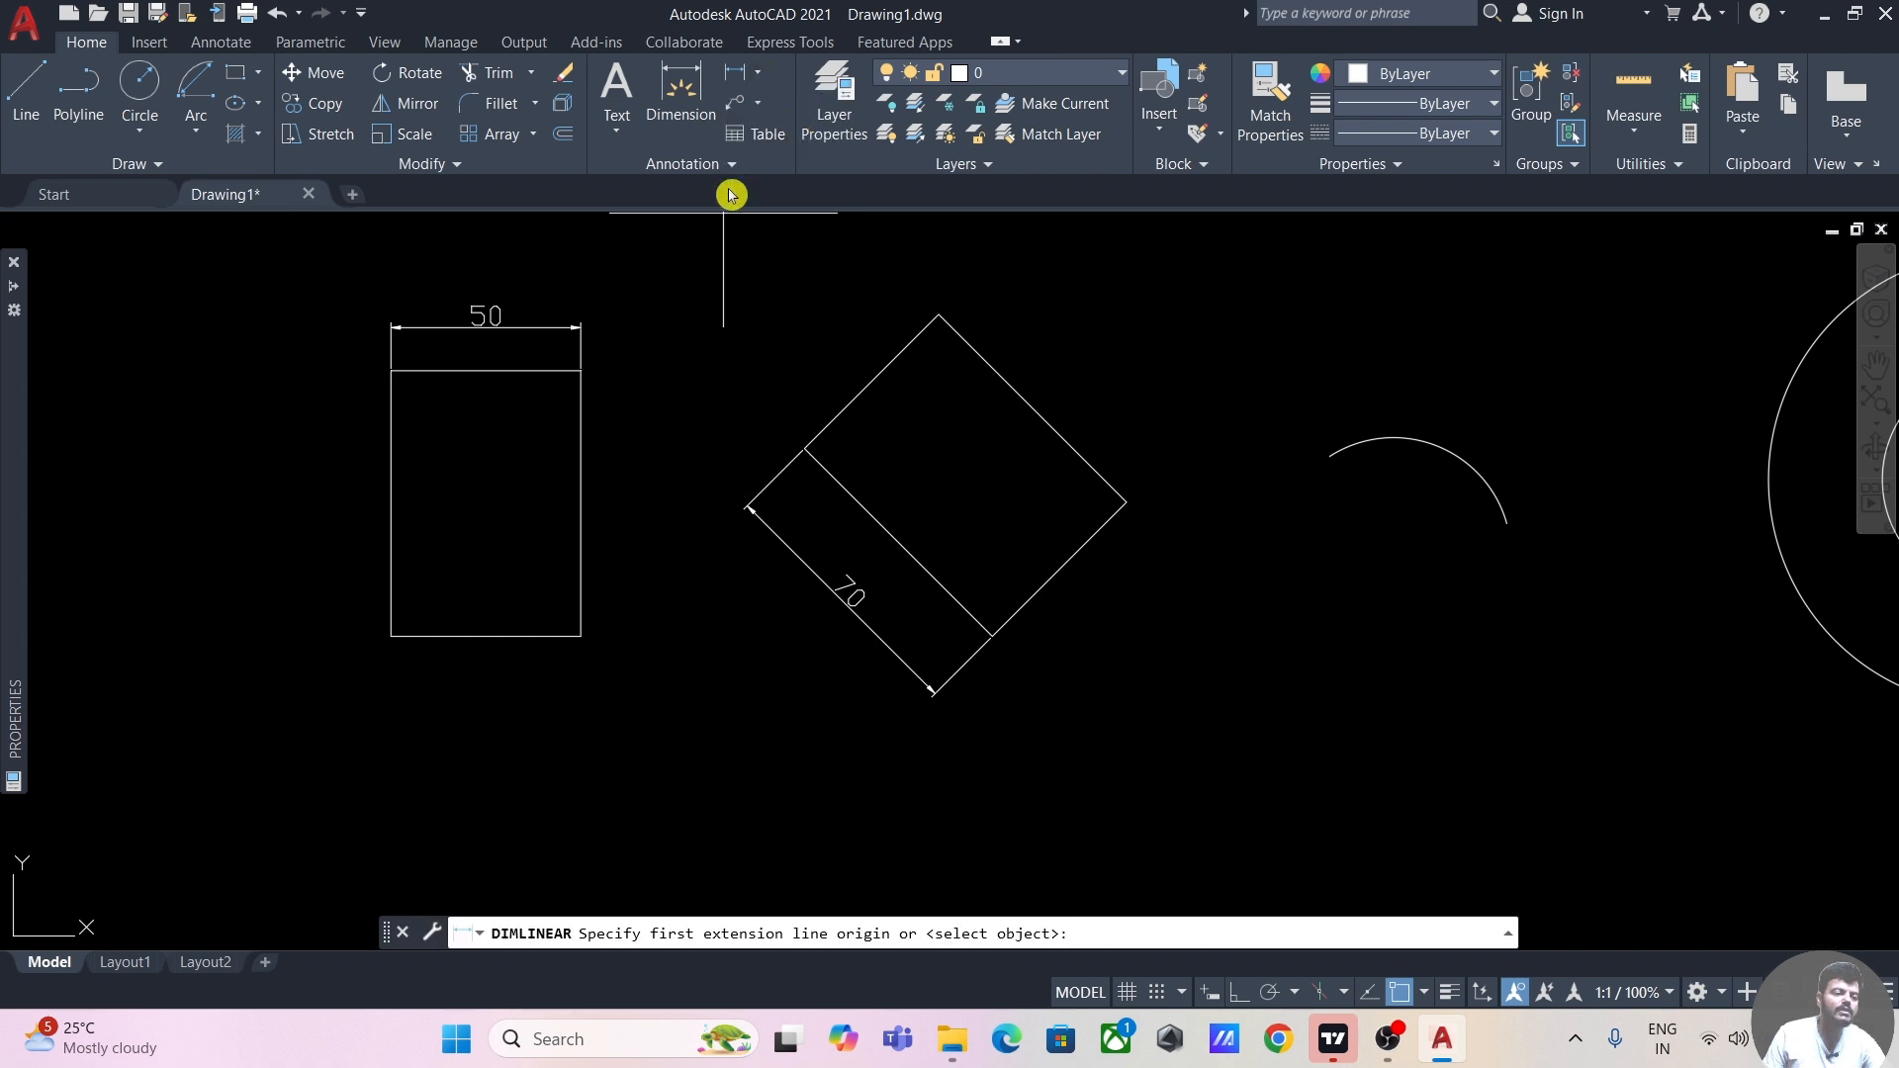
left_click(580, 636)
left_click(581, 370)
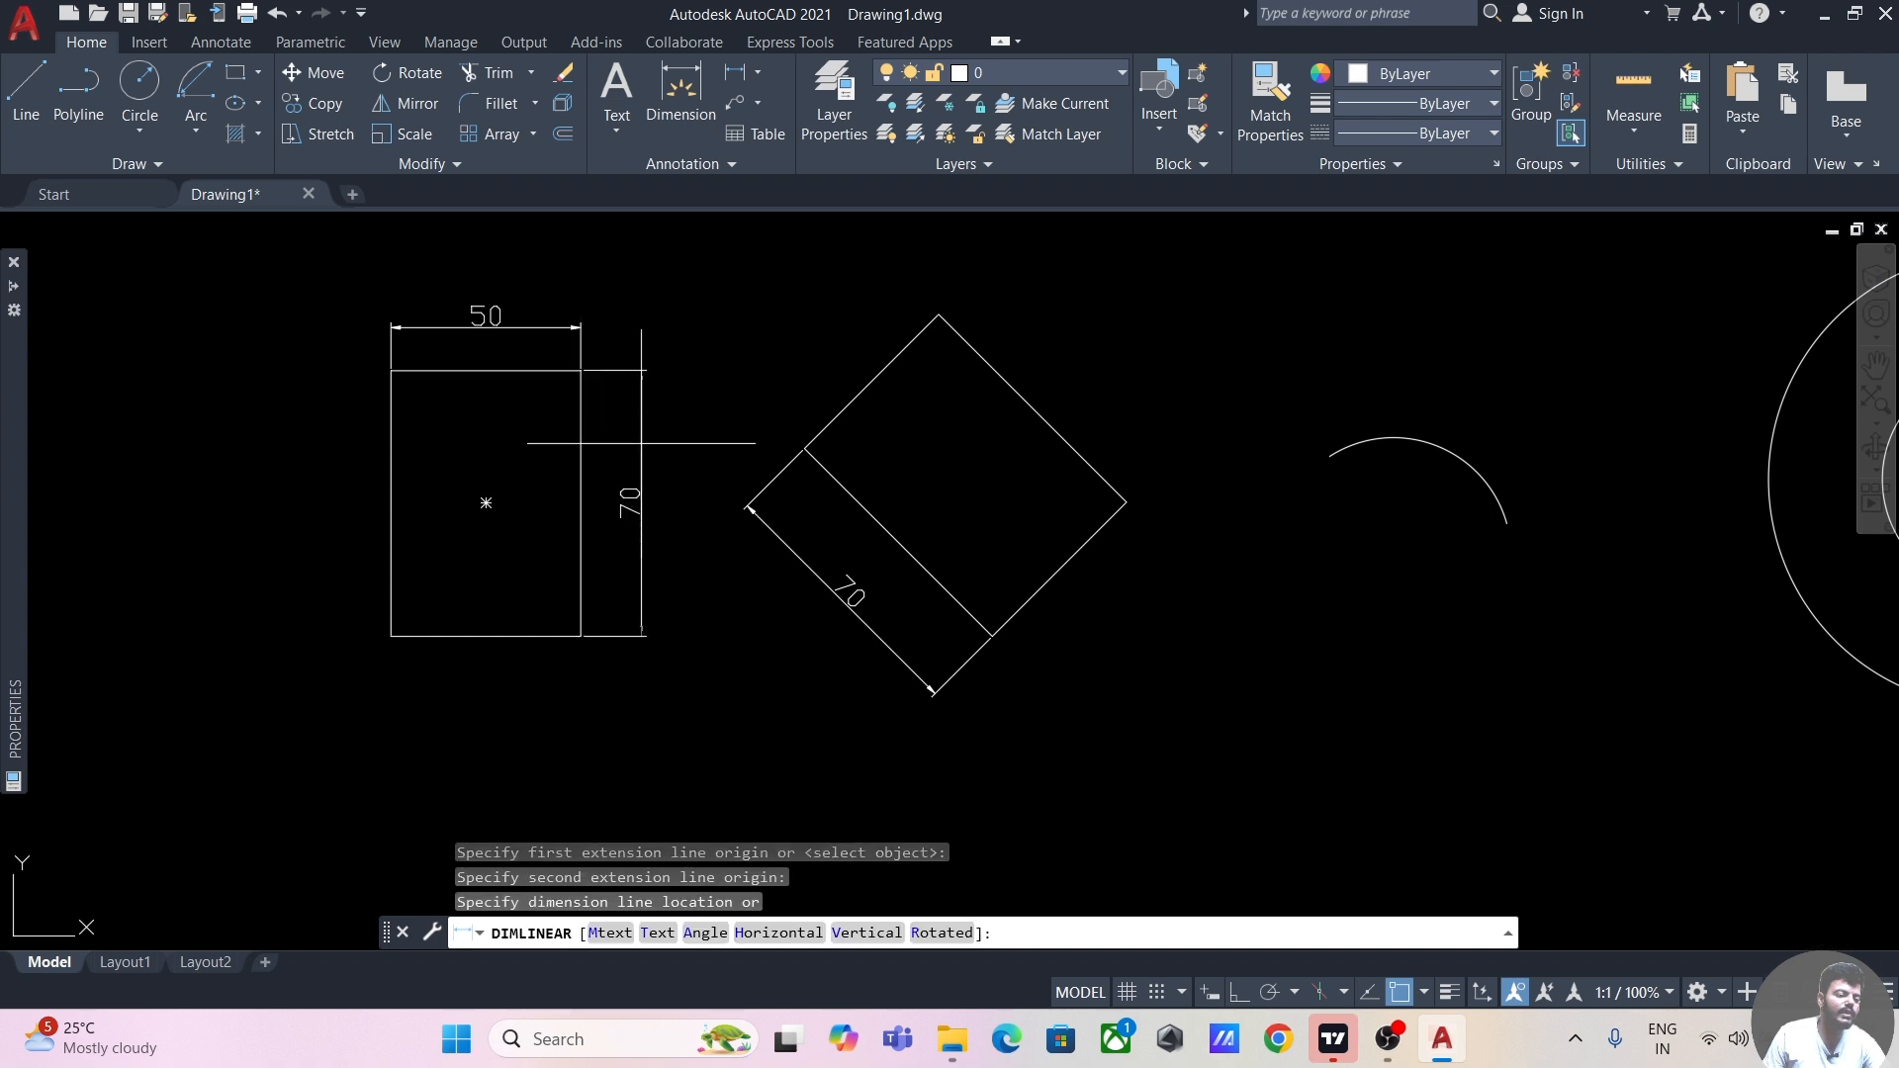
left_click(645, 500)
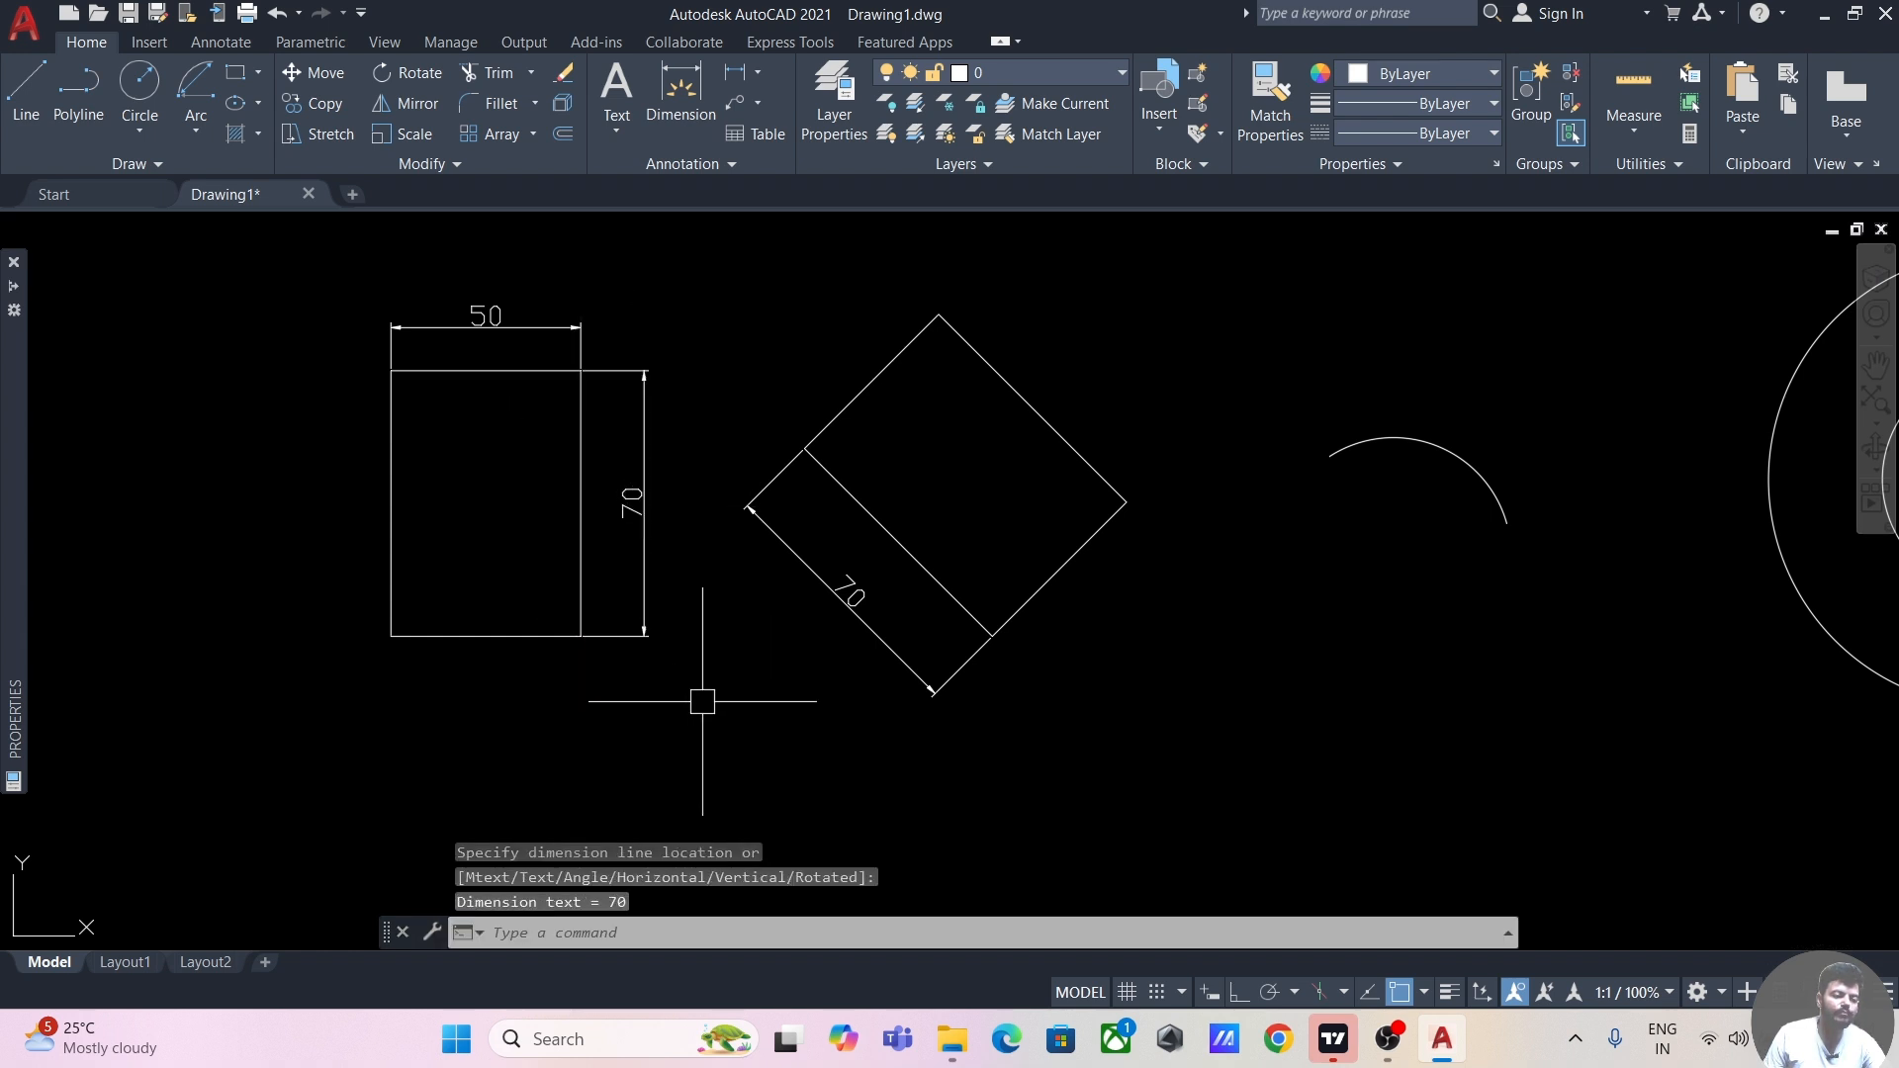
- Add a linear dimension between the upright rectangle's two bottom corners, placed below the bottom edge
middle_click_drag(702, 701, 737, 629)
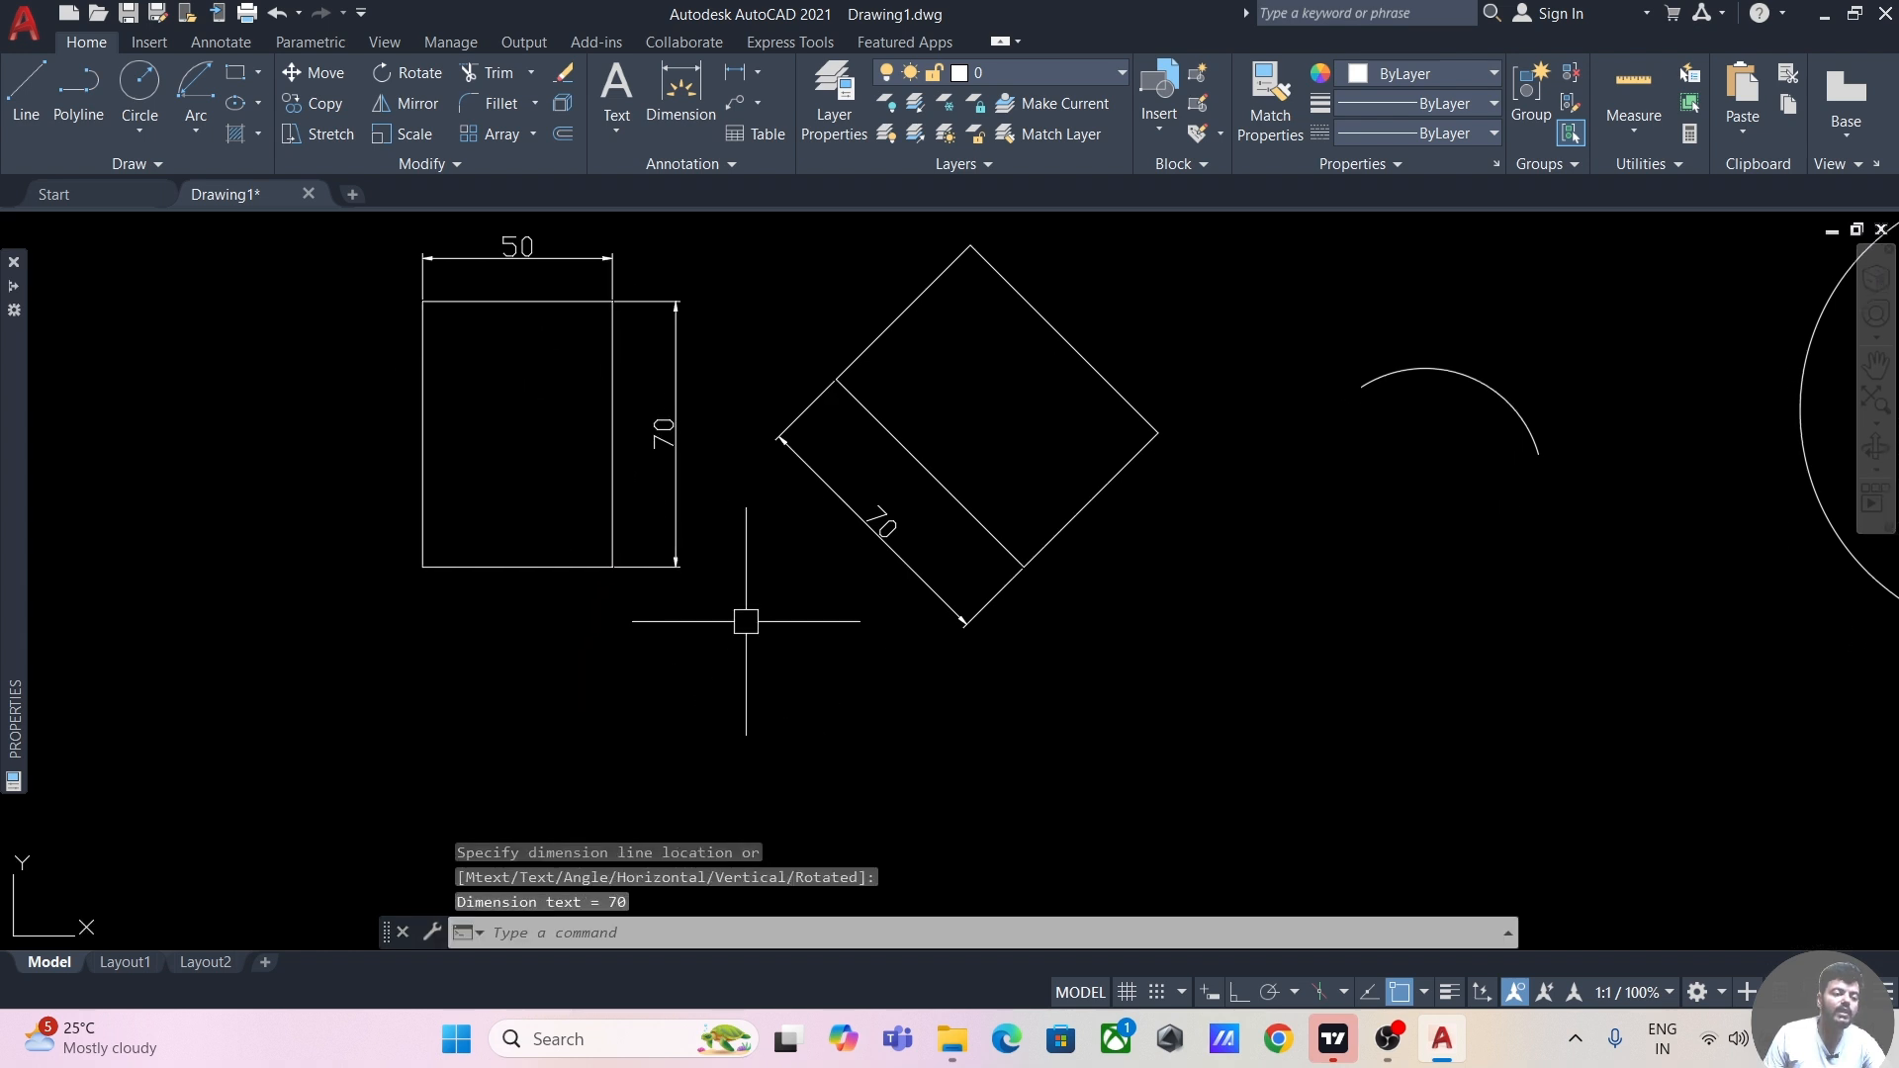
left_click(757, 74)
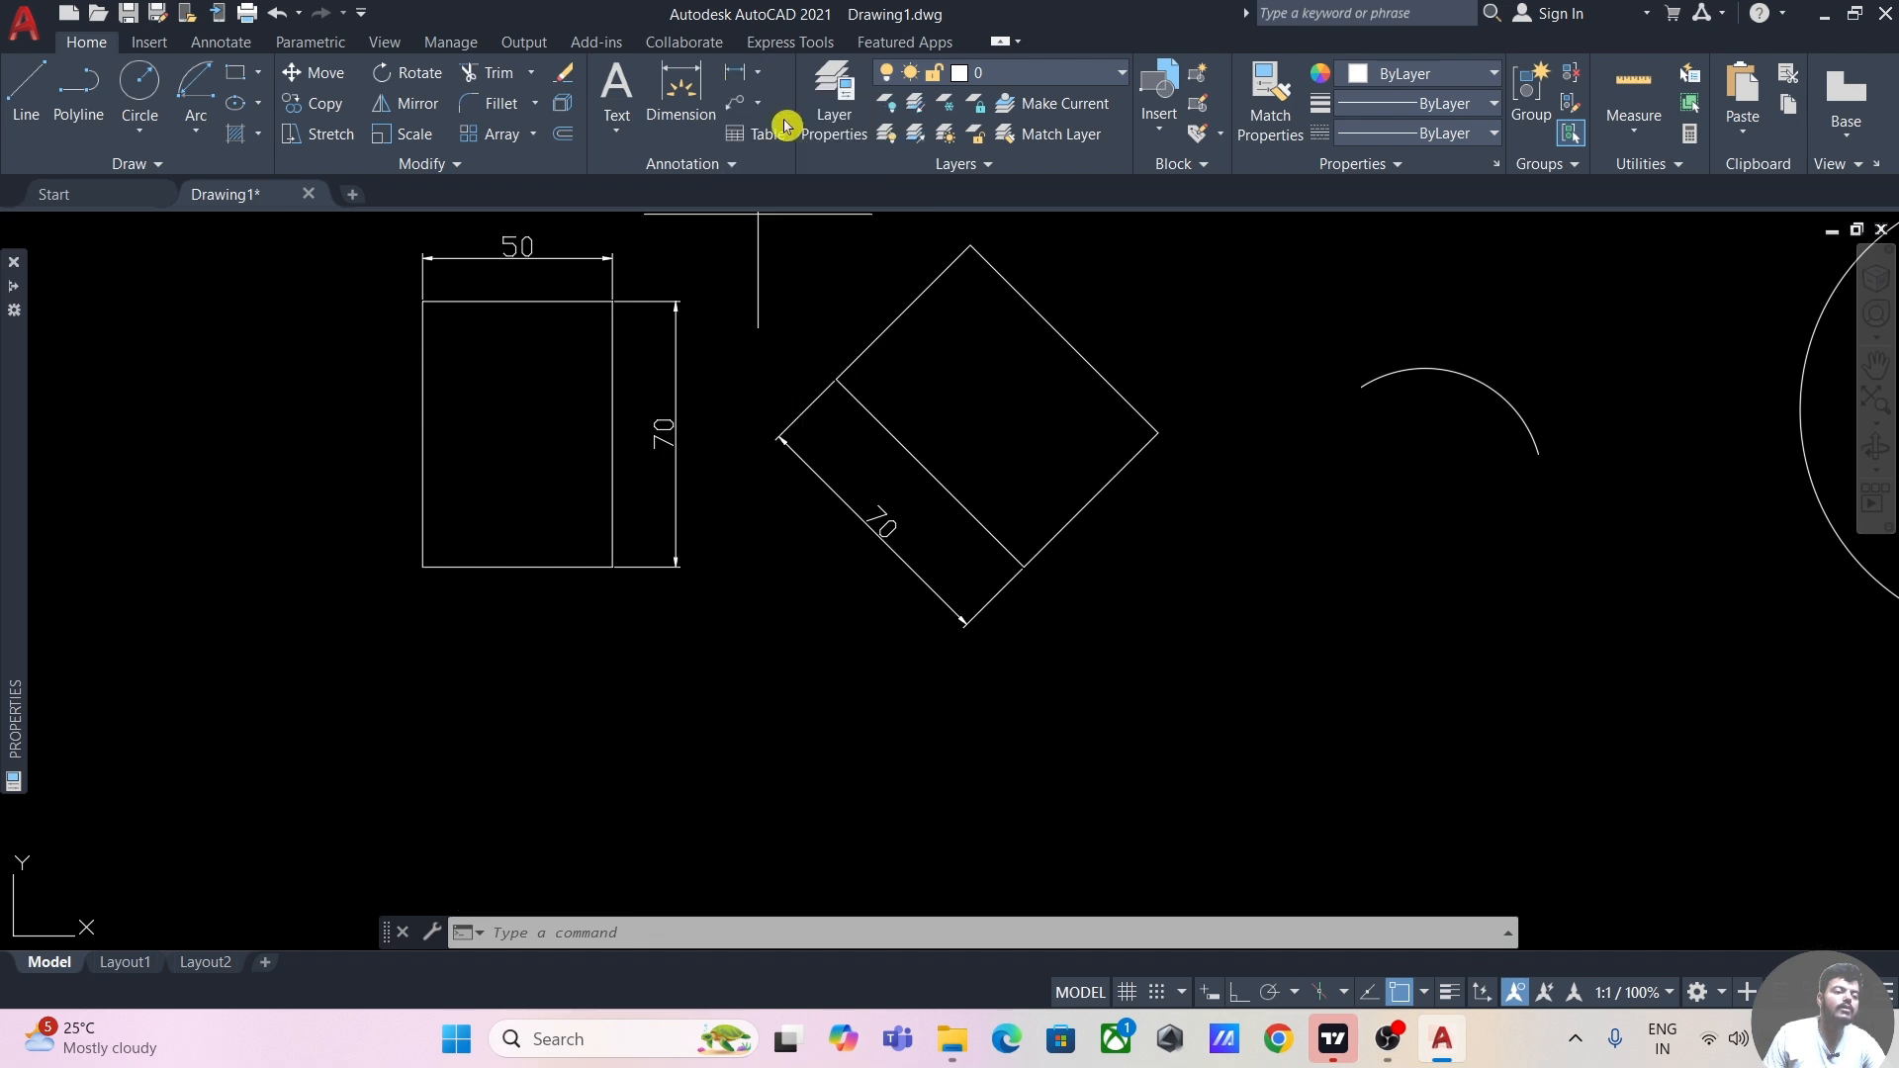
left_click(787, 122)
left_click(422, 566)
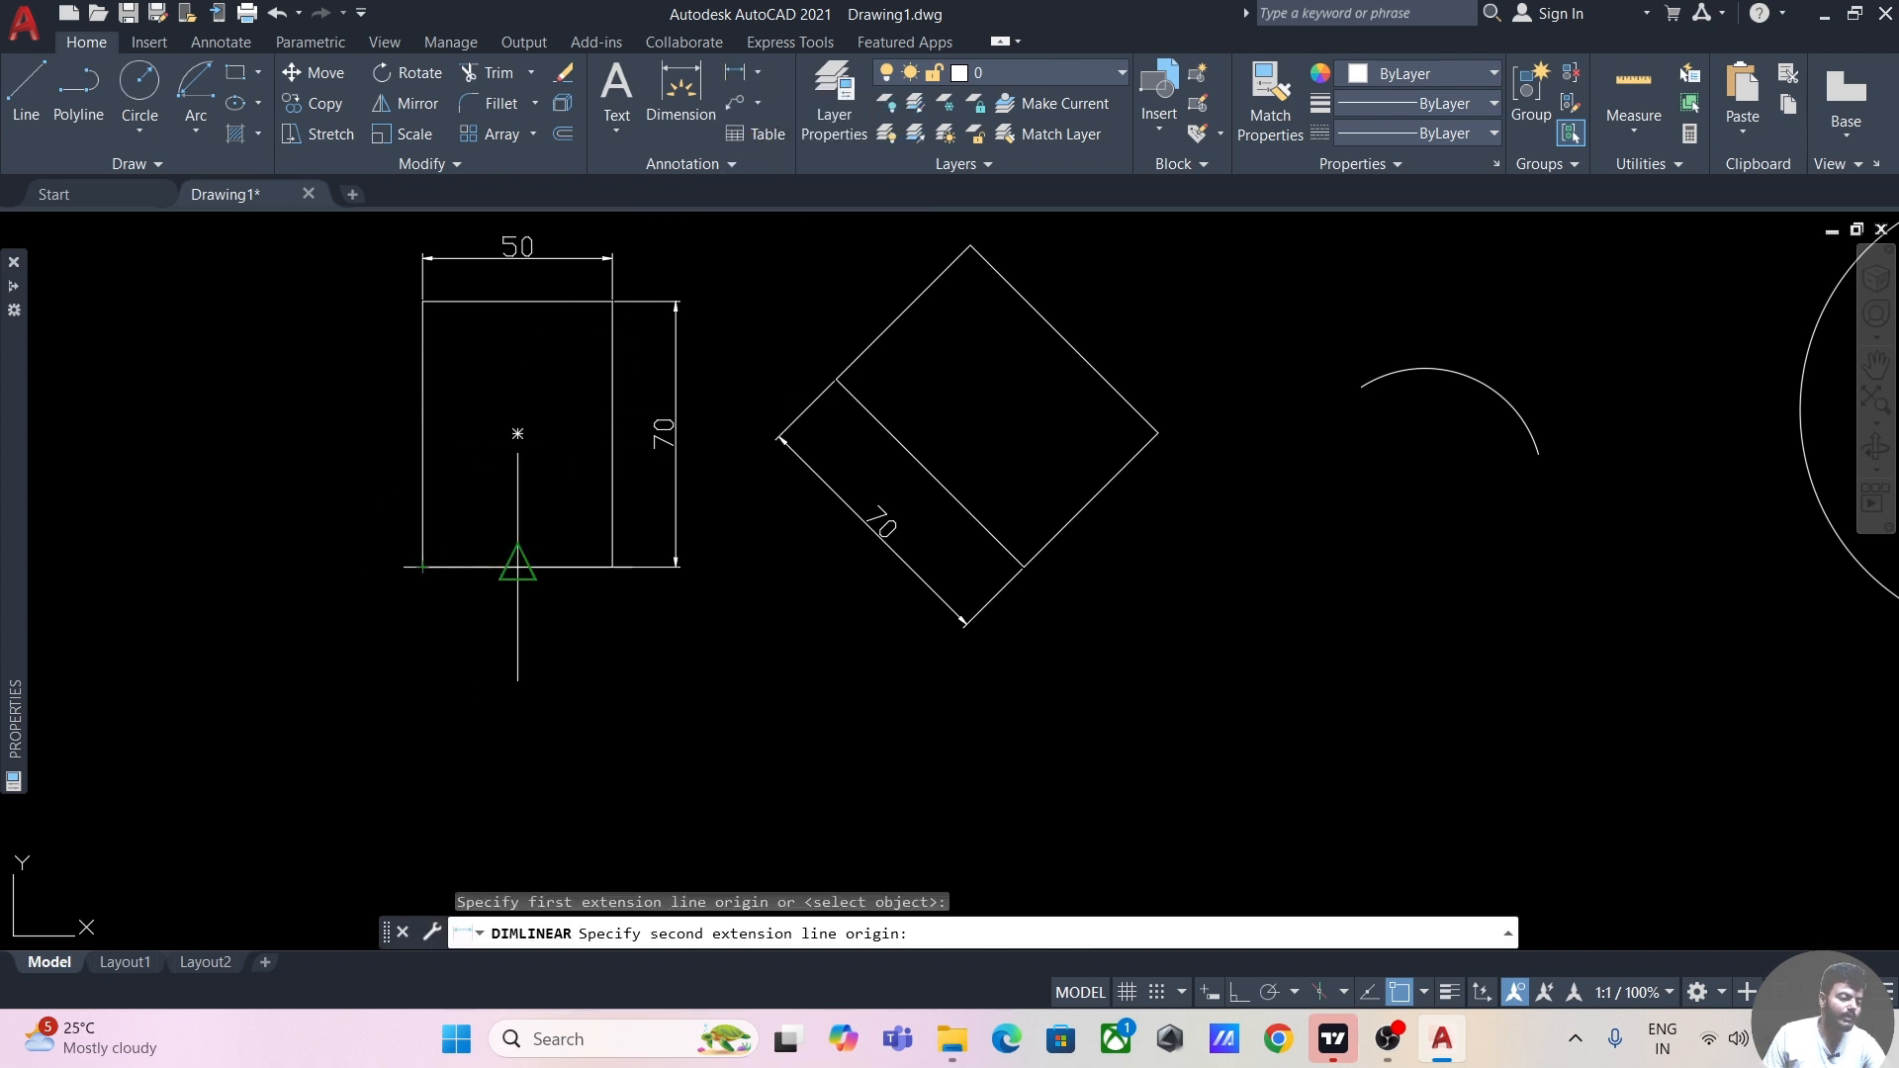
left_click(612, 567)
left_click(554, 638)
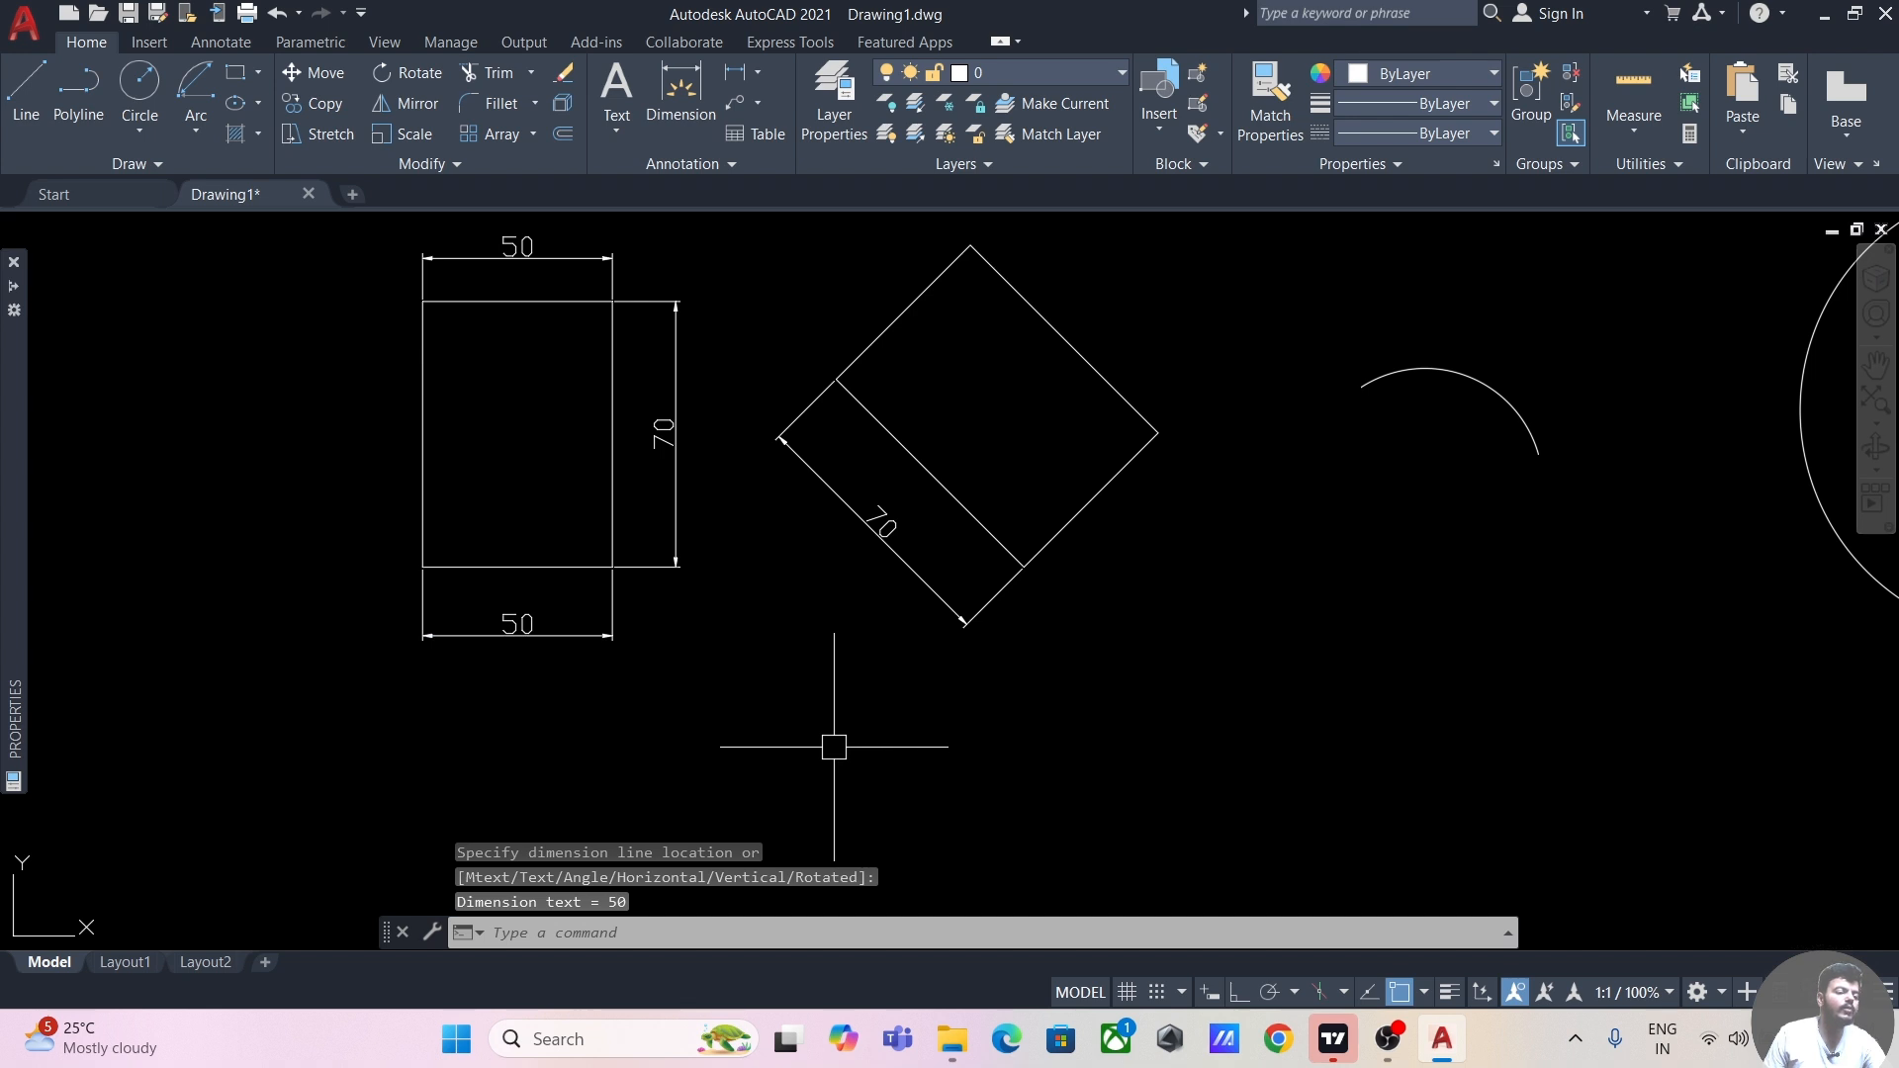
- Add an aligned dimension along the rotated rectangle's upper-right edge, placed outside the shape
mouse_move(831, 681)
middle_mouse_down()
mouse_move(763, 686)
mouse_move(733, 652)
mouse_move(754, 626)
middle_mouse_up()
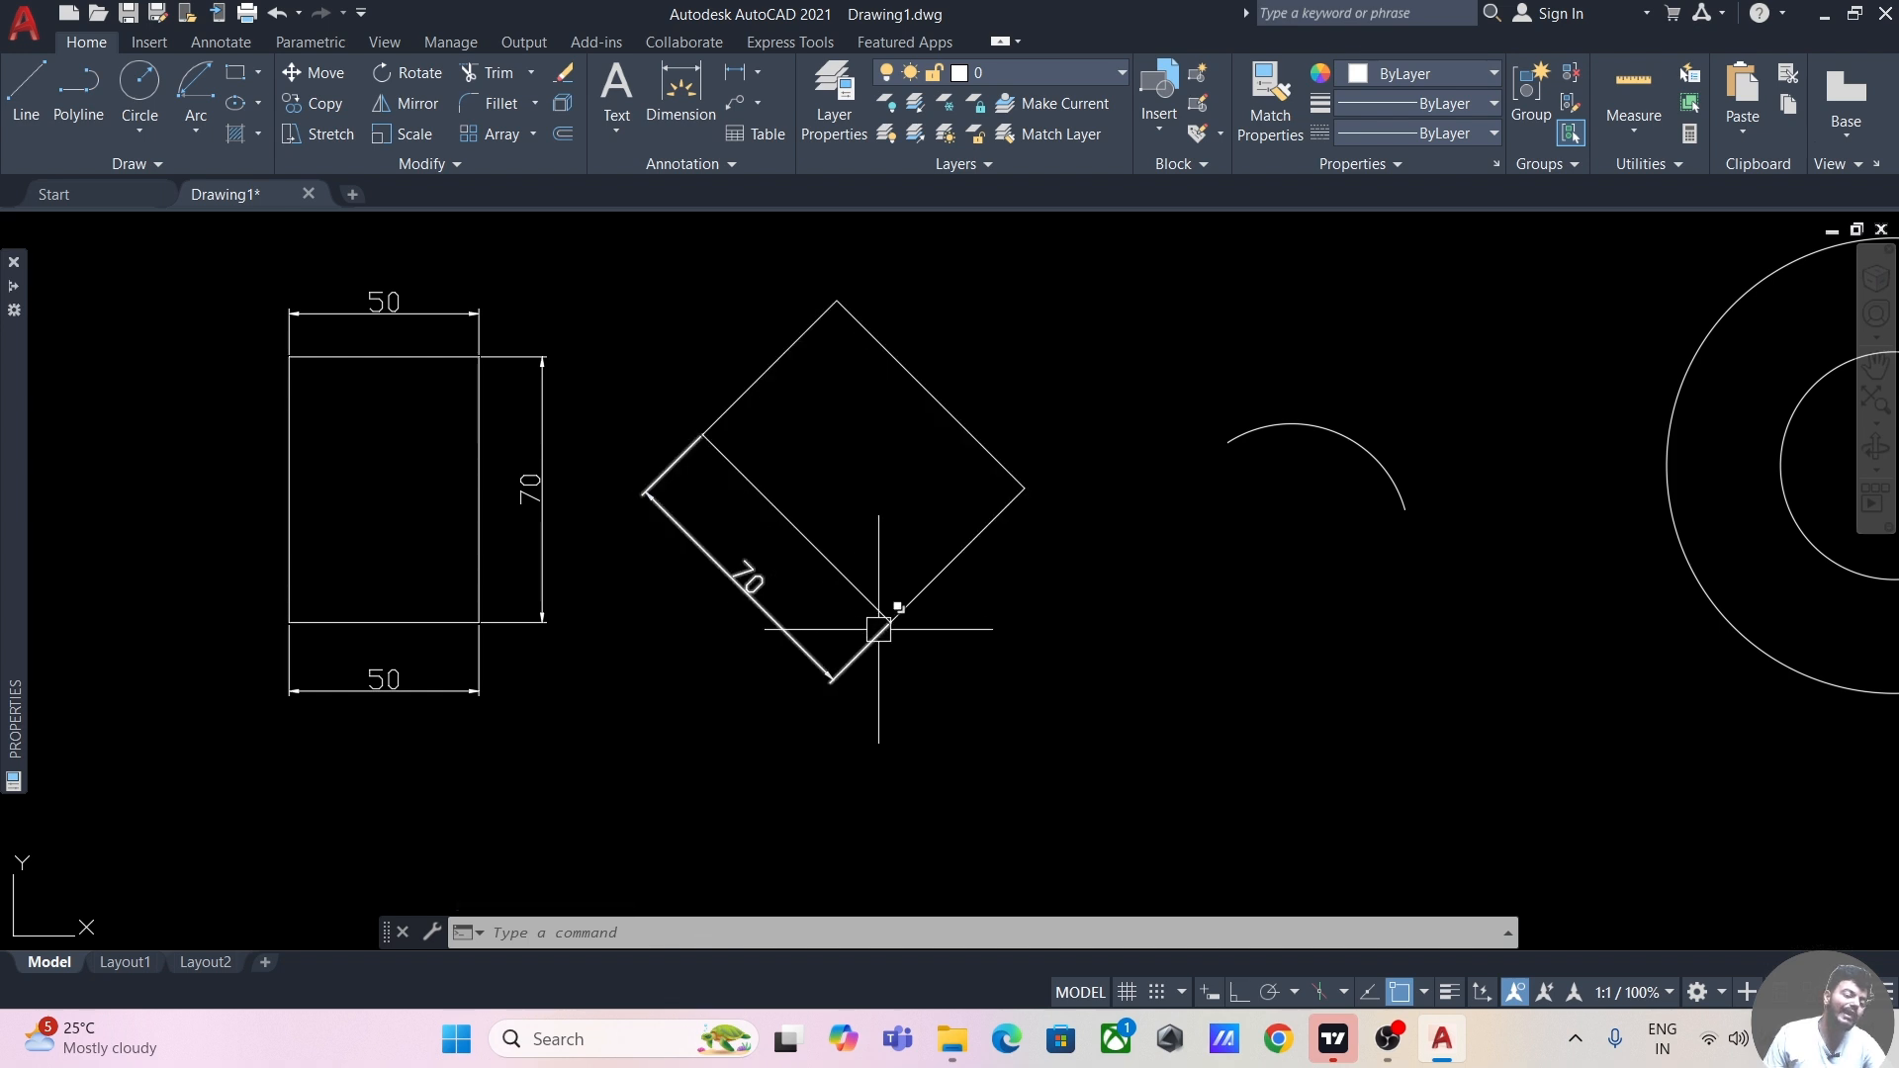
middle_click_drag(982, 350, 964, 366)
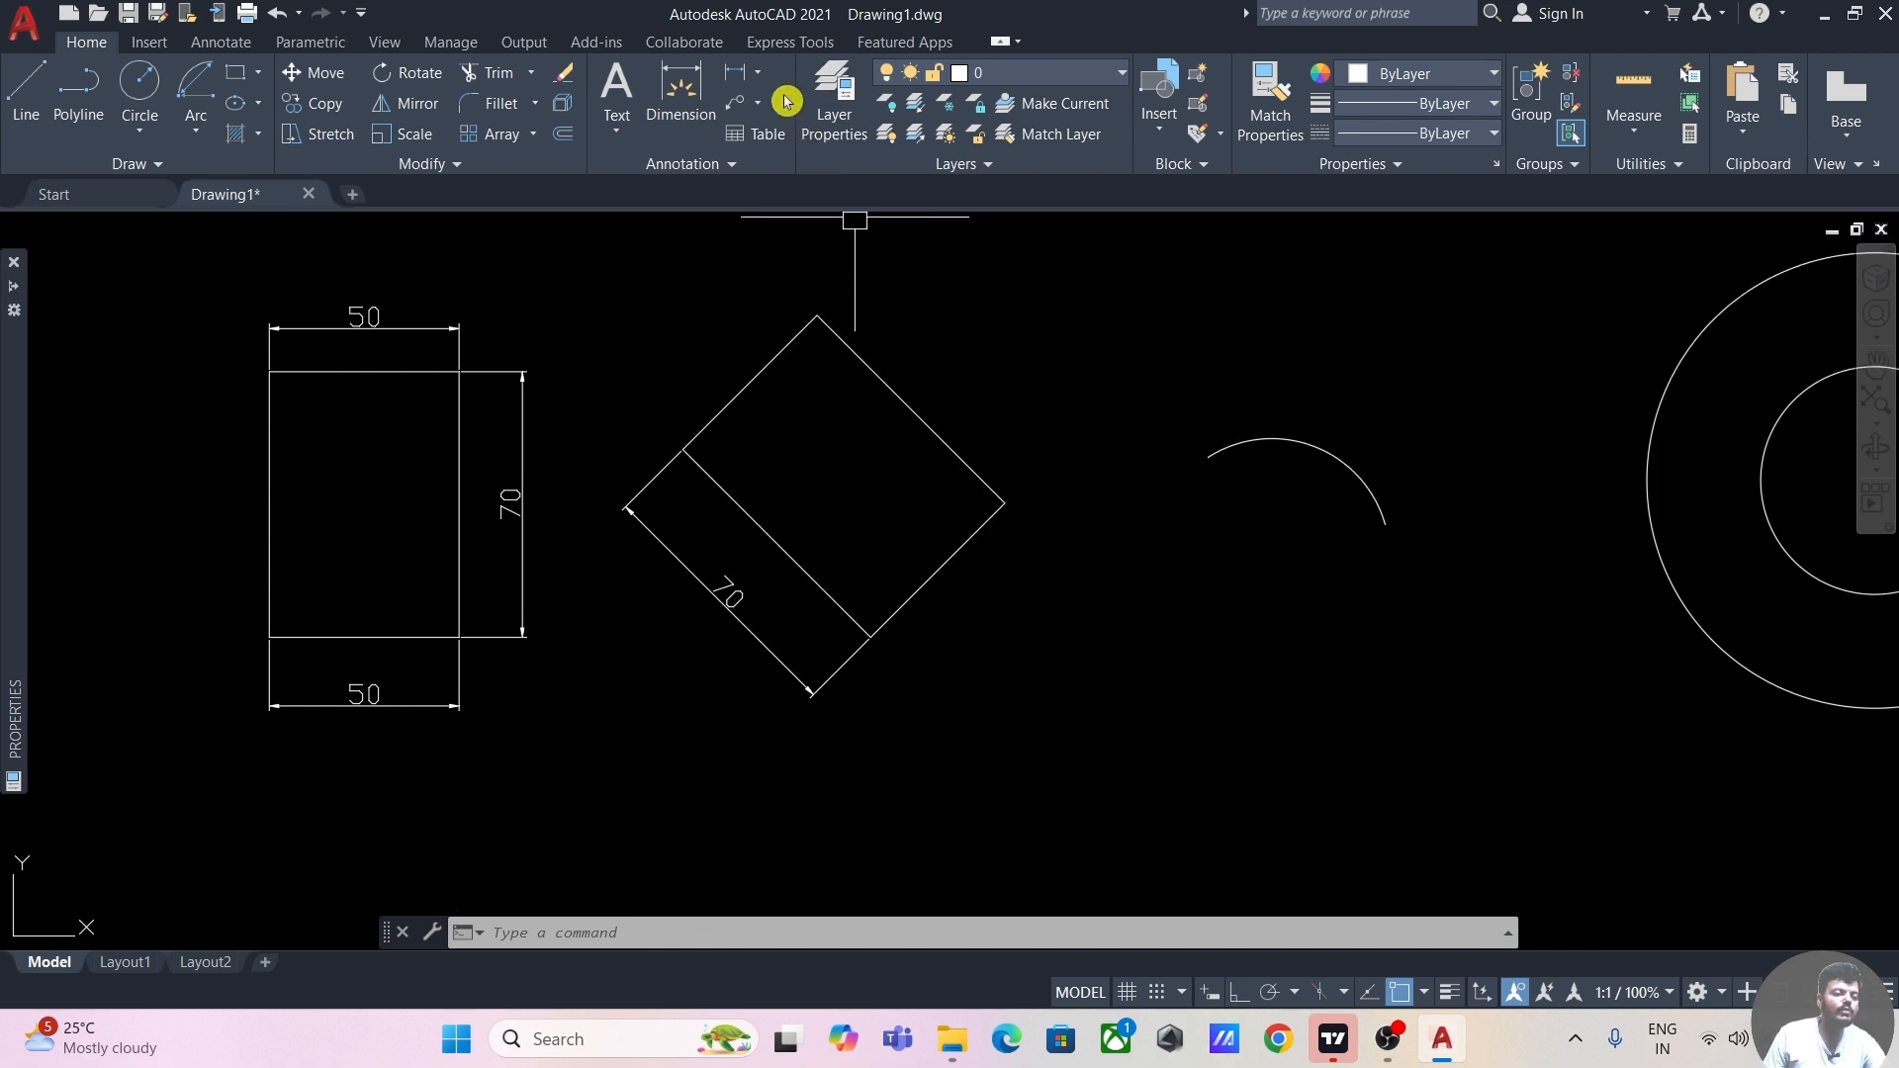
left_click(764, 76)
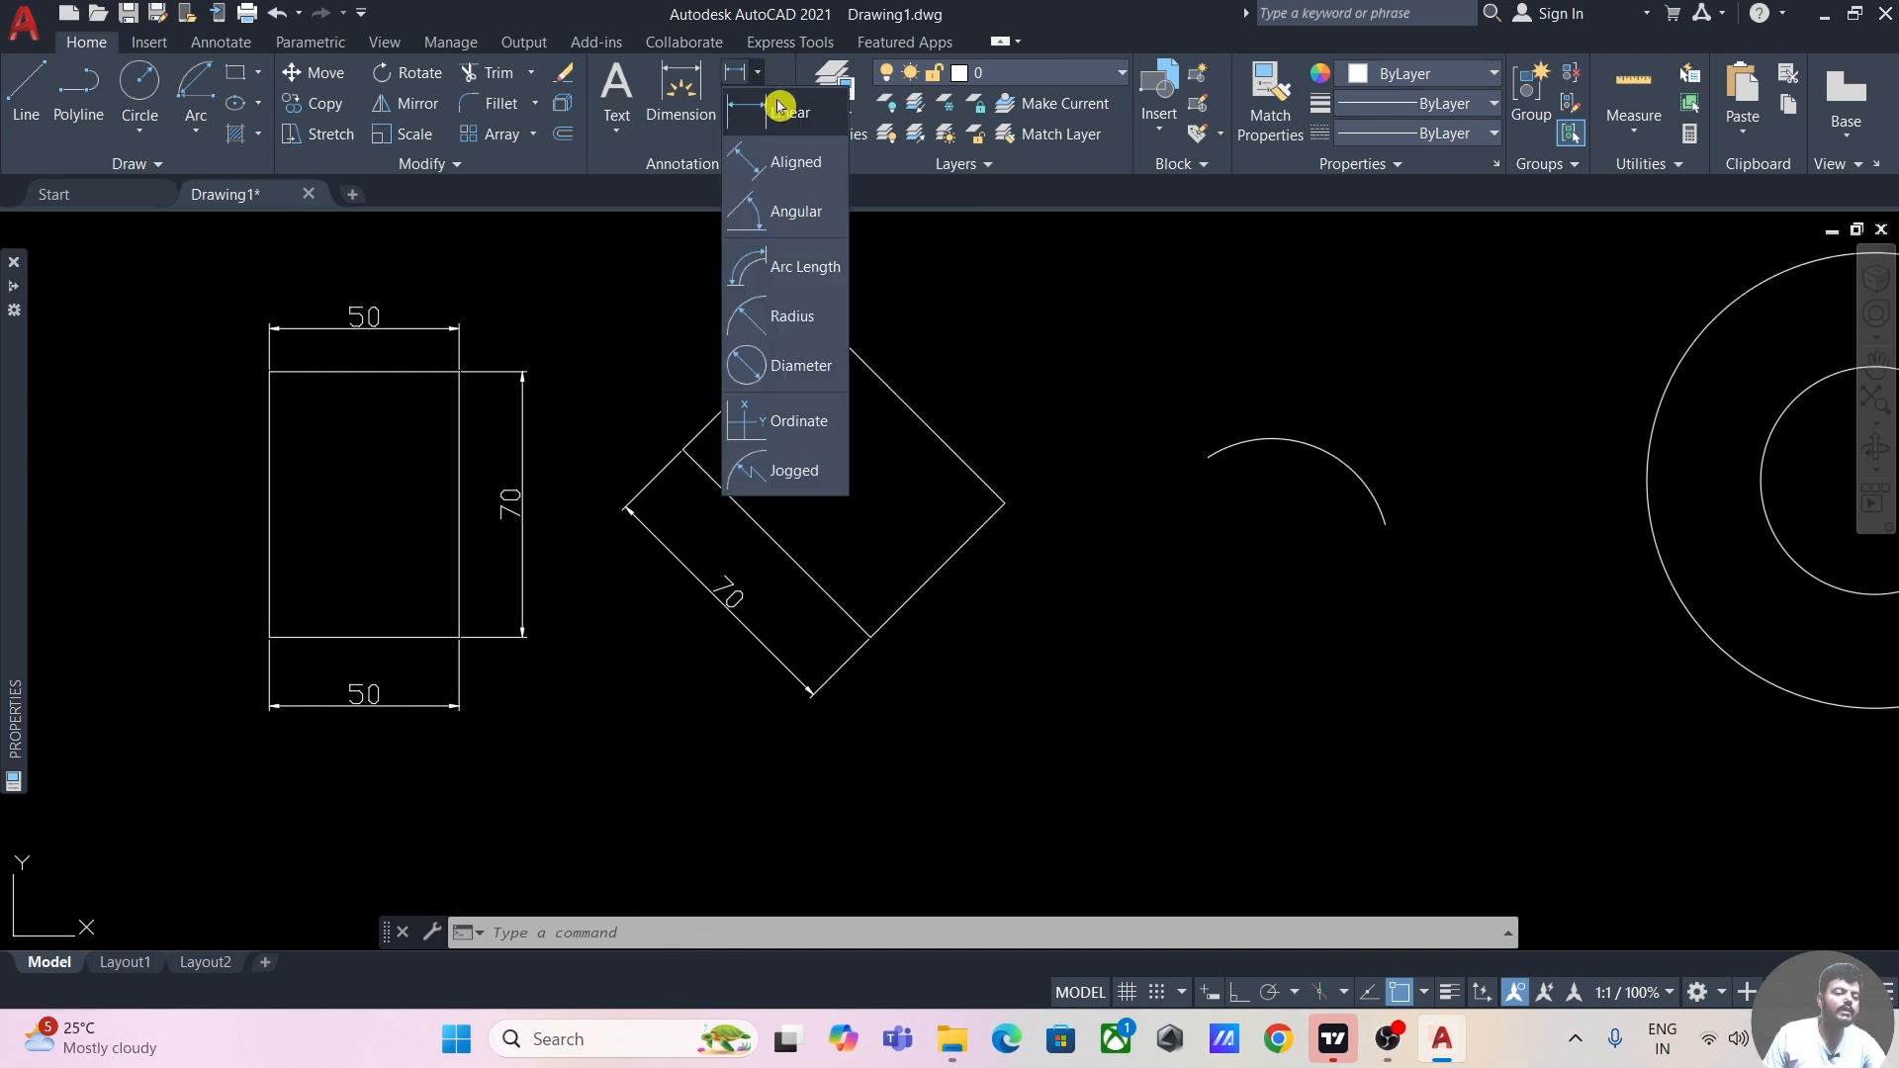
left_click(803, 174)
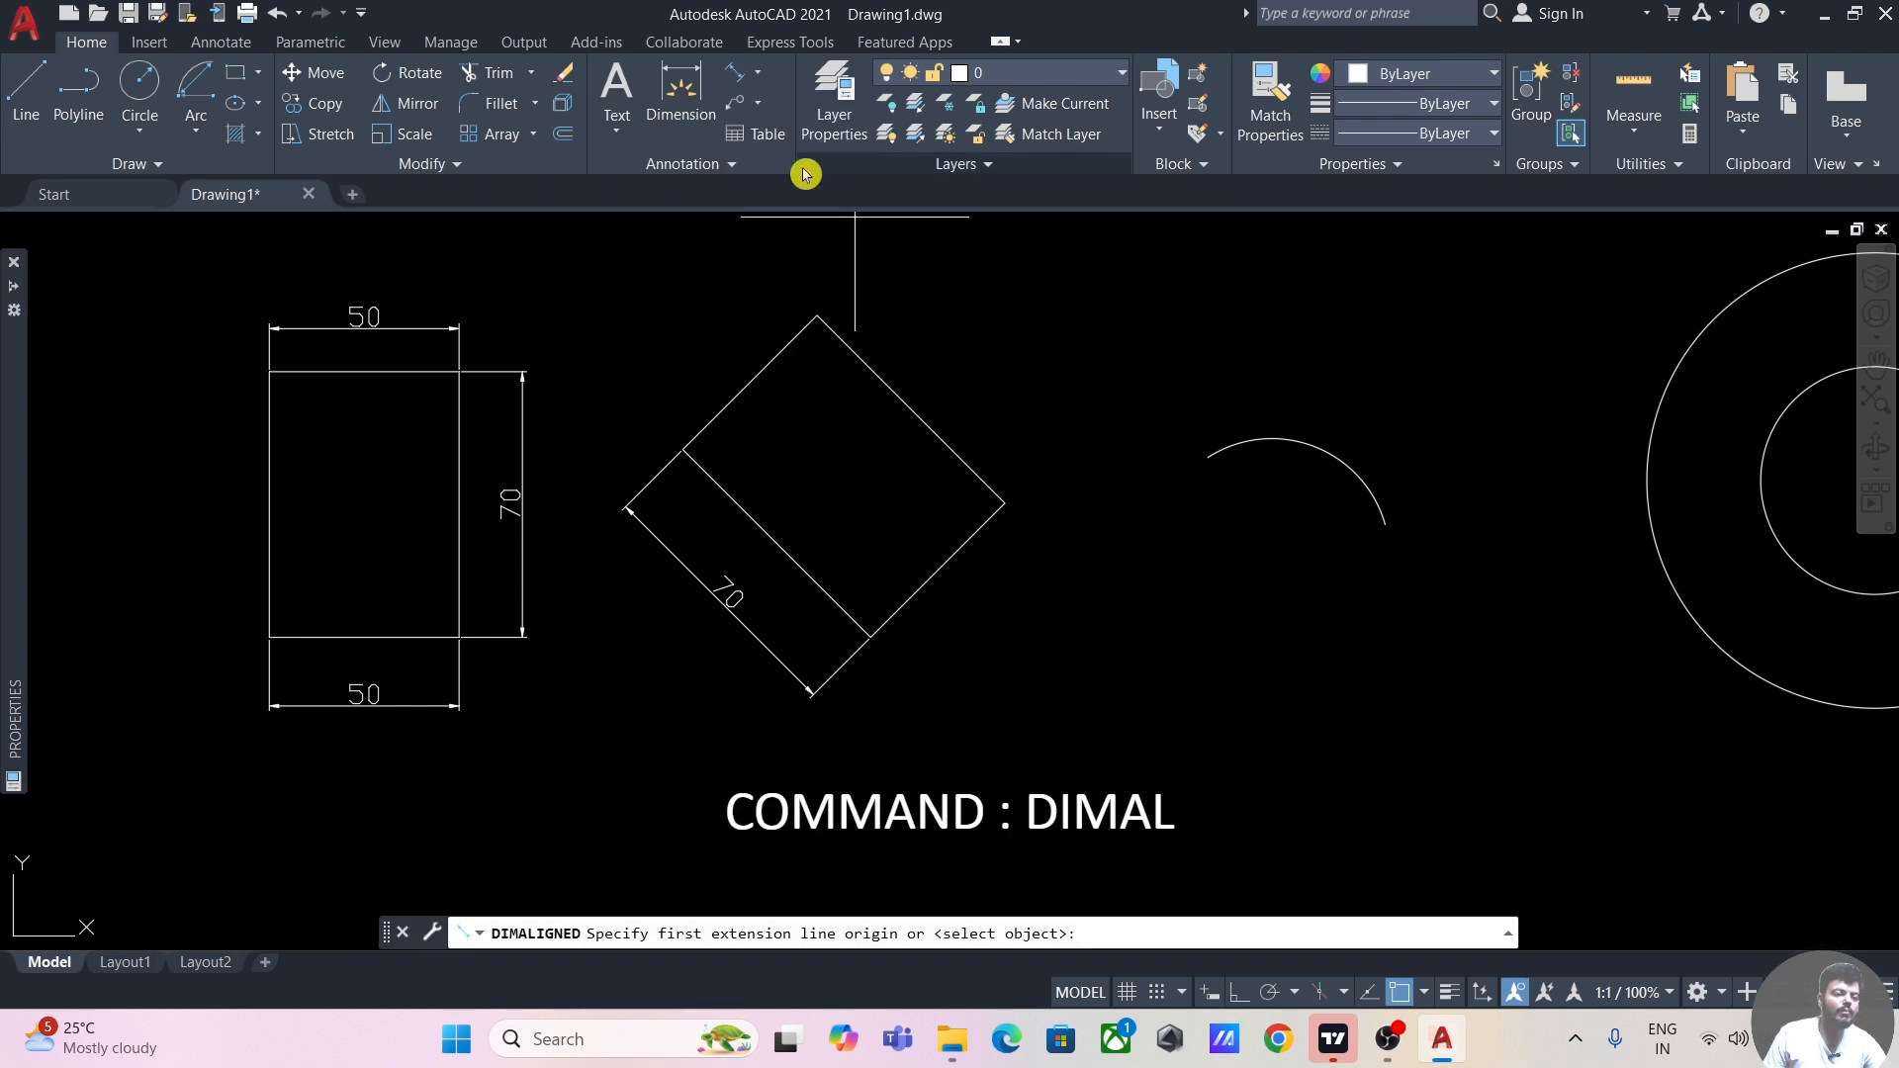
left_click(1005, 502)
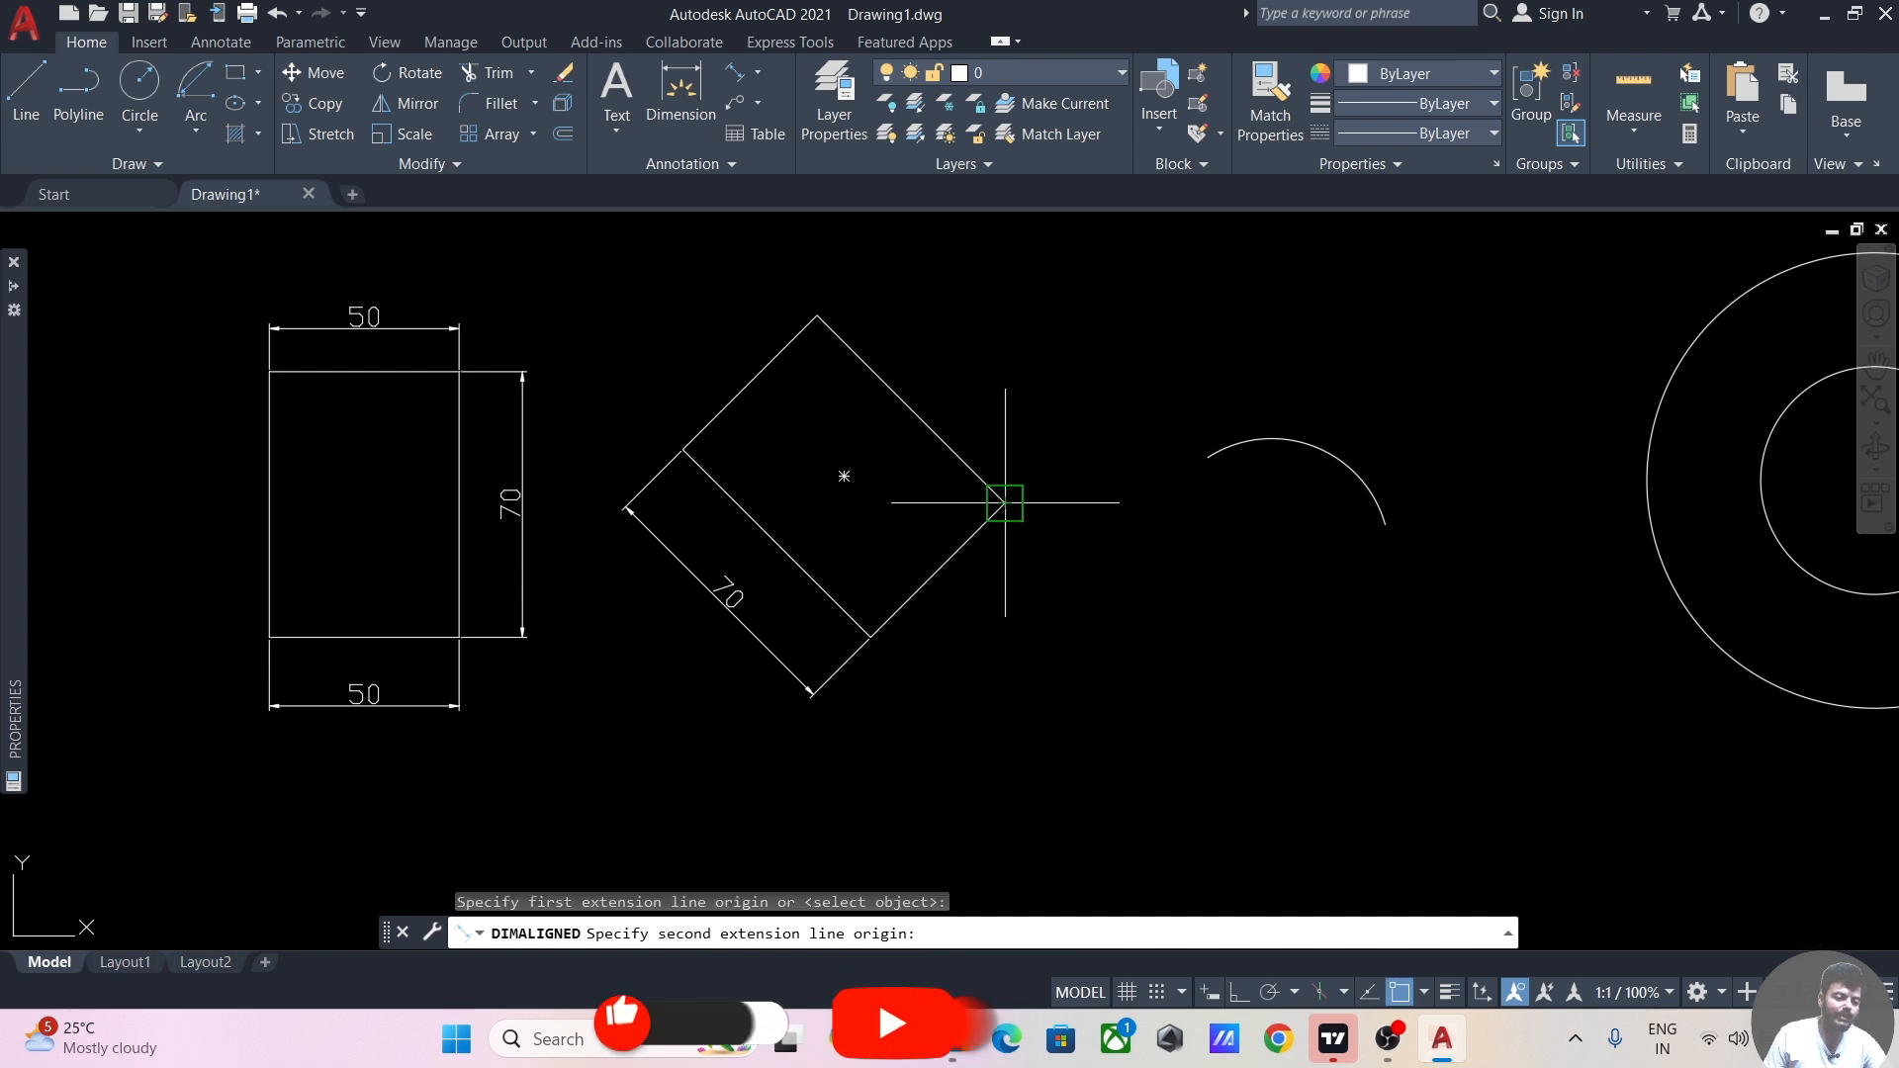
left_click(817, 317)
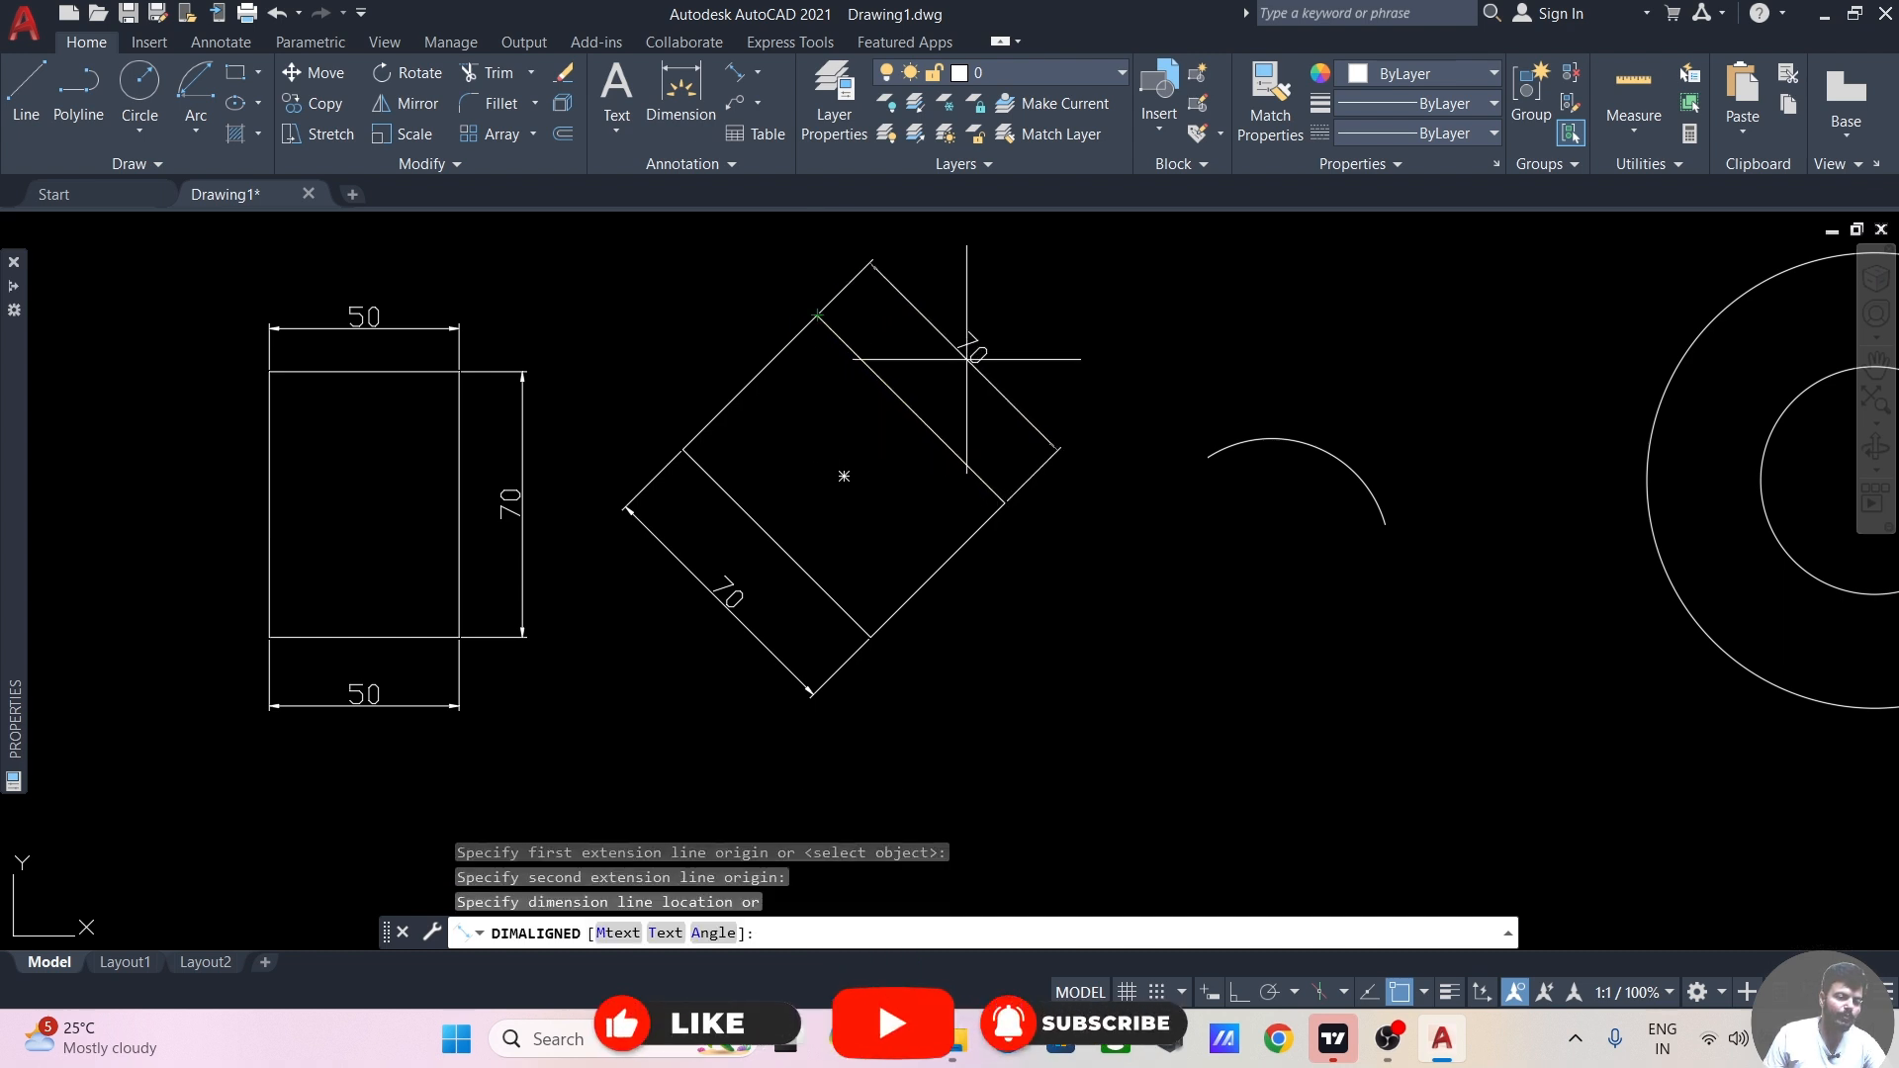
left_click(967, 359)
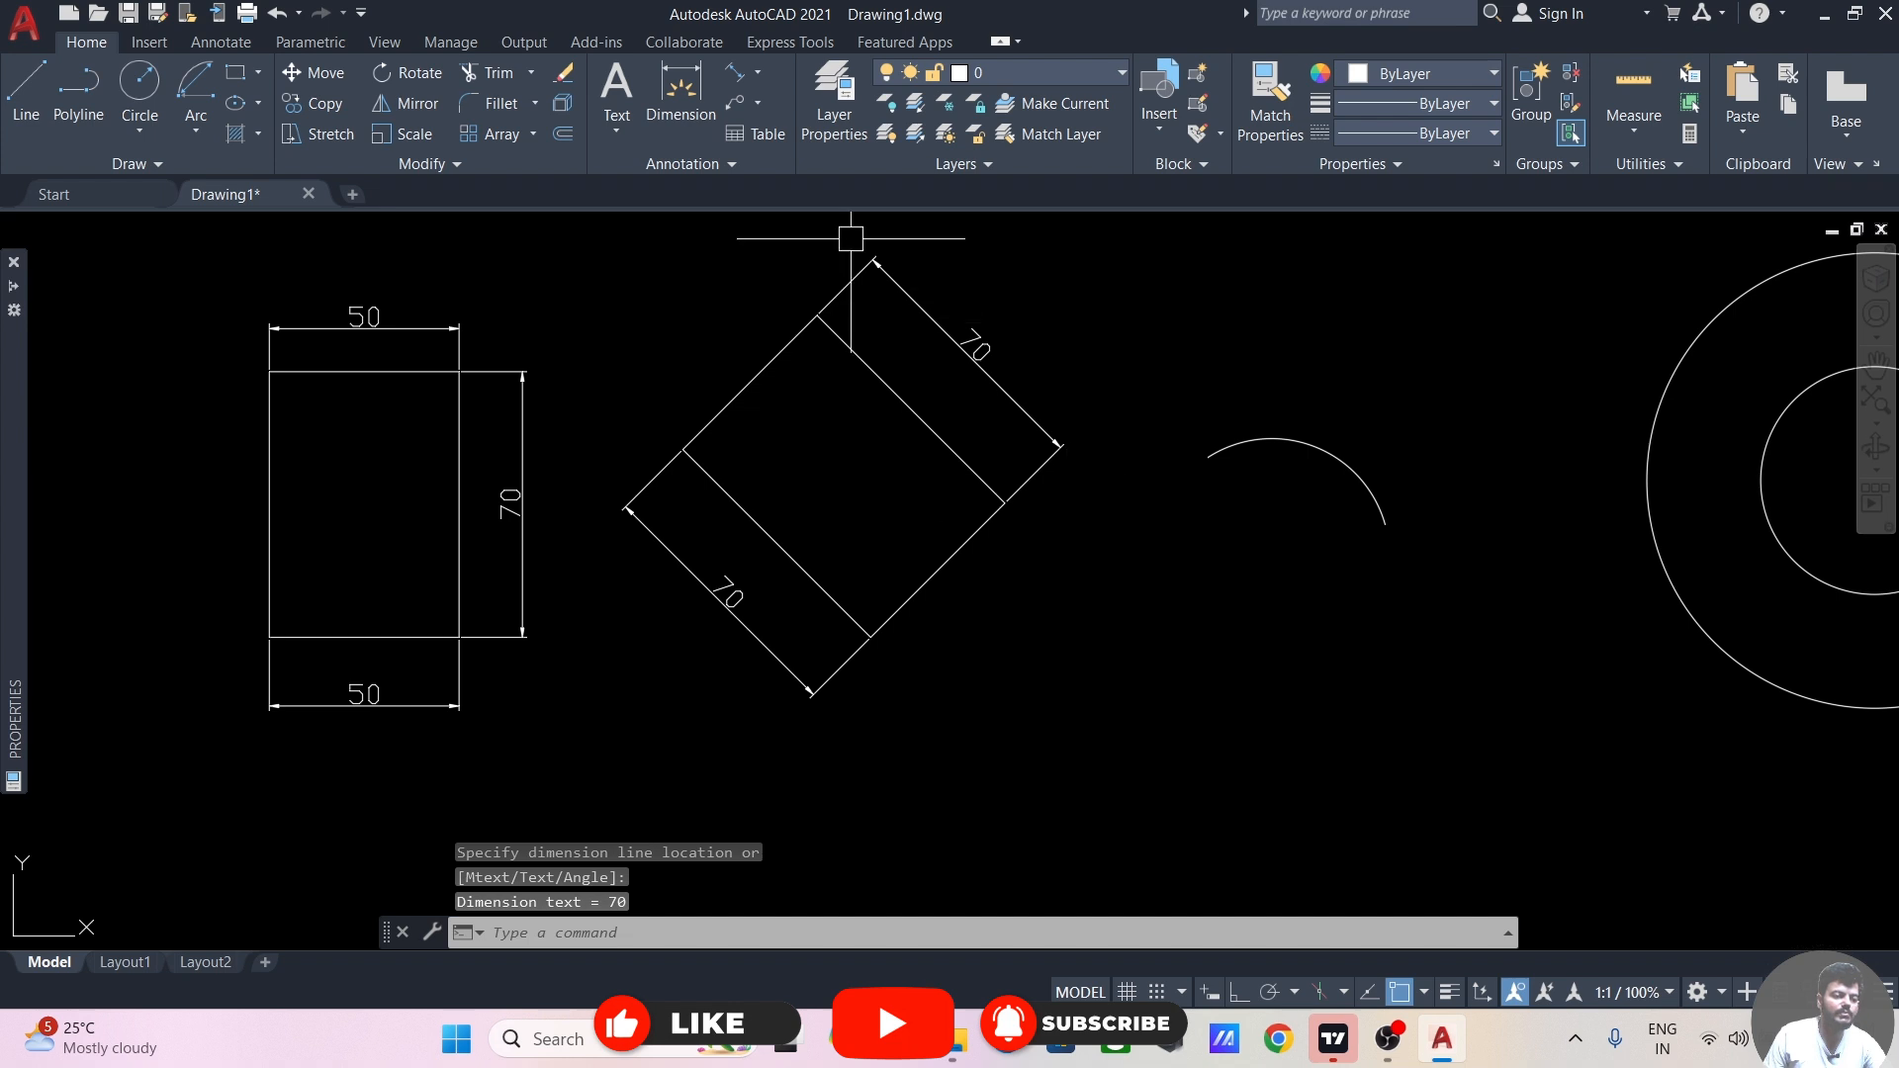
- Add an aligned dimension along the rotated rectangle's lower-right edge, placed outside the shape
left_click(734, 72)
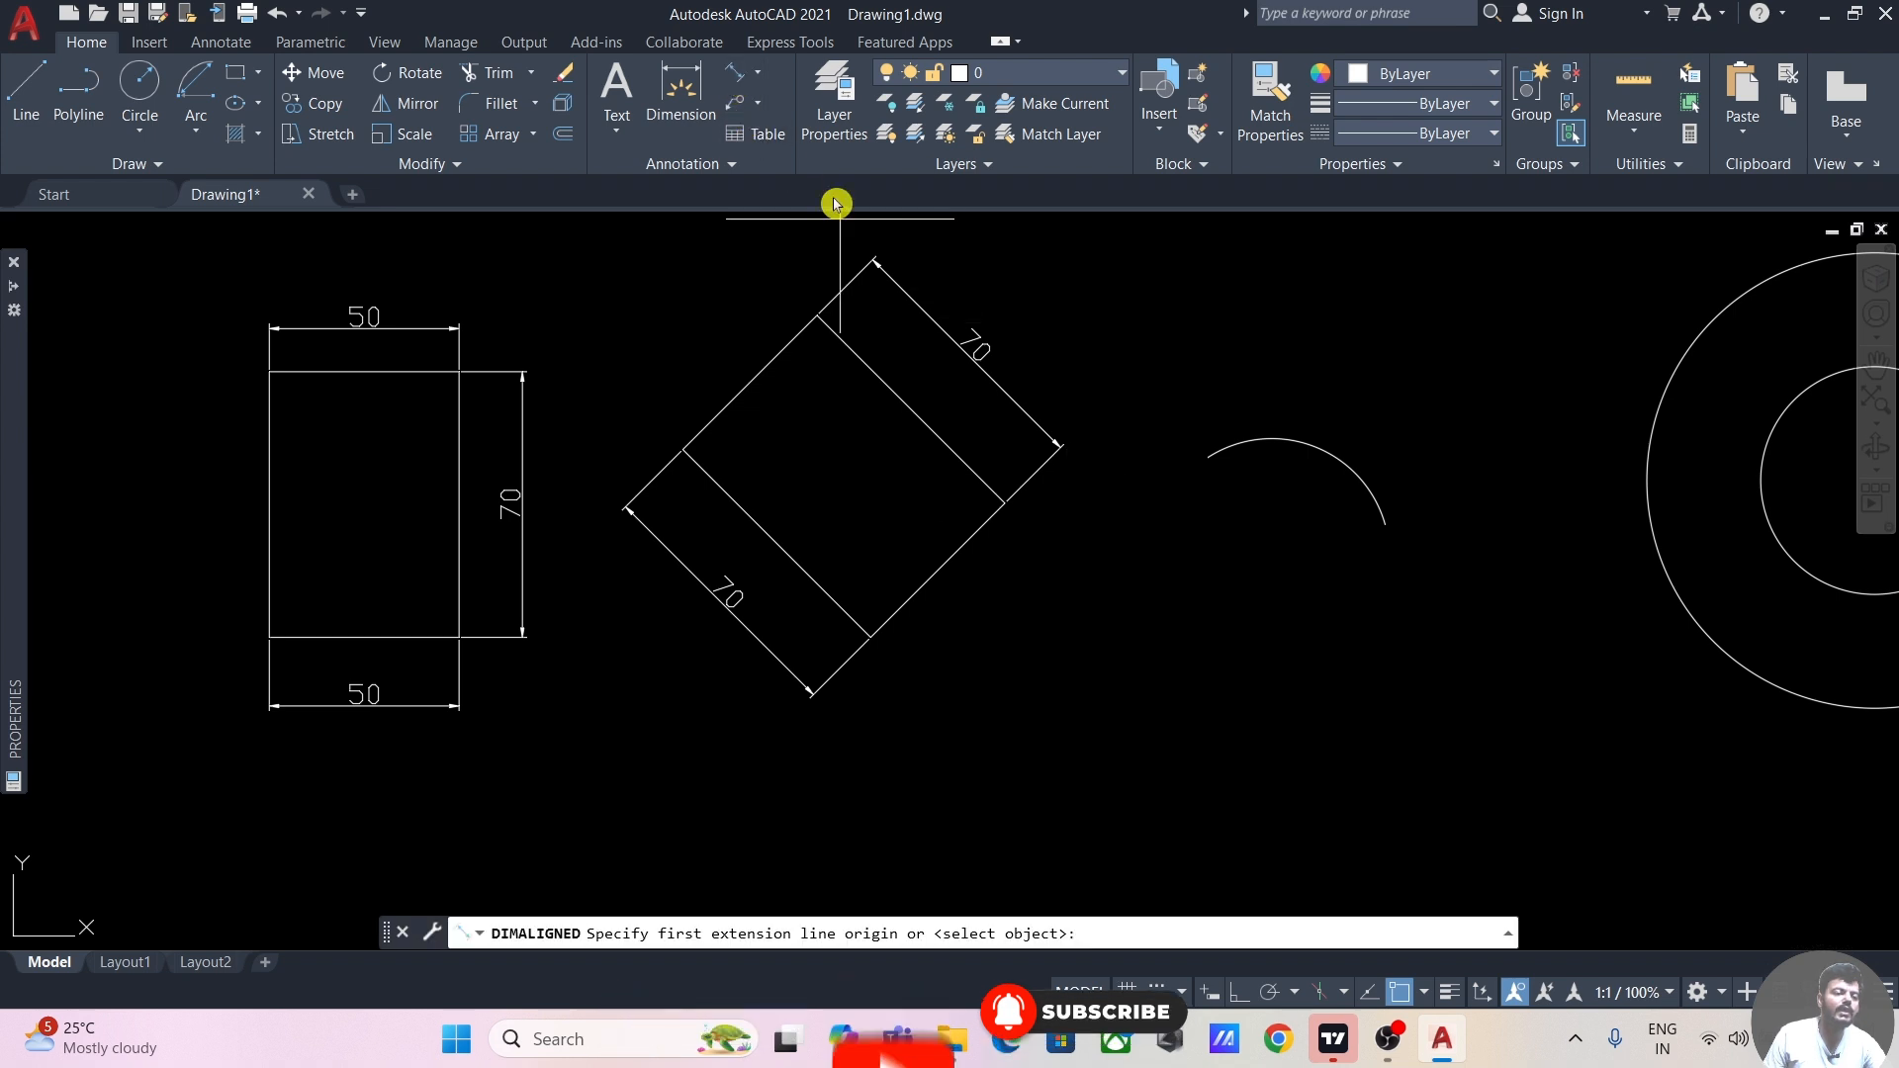
left_click(871, 637)
left_click(1005, 502)
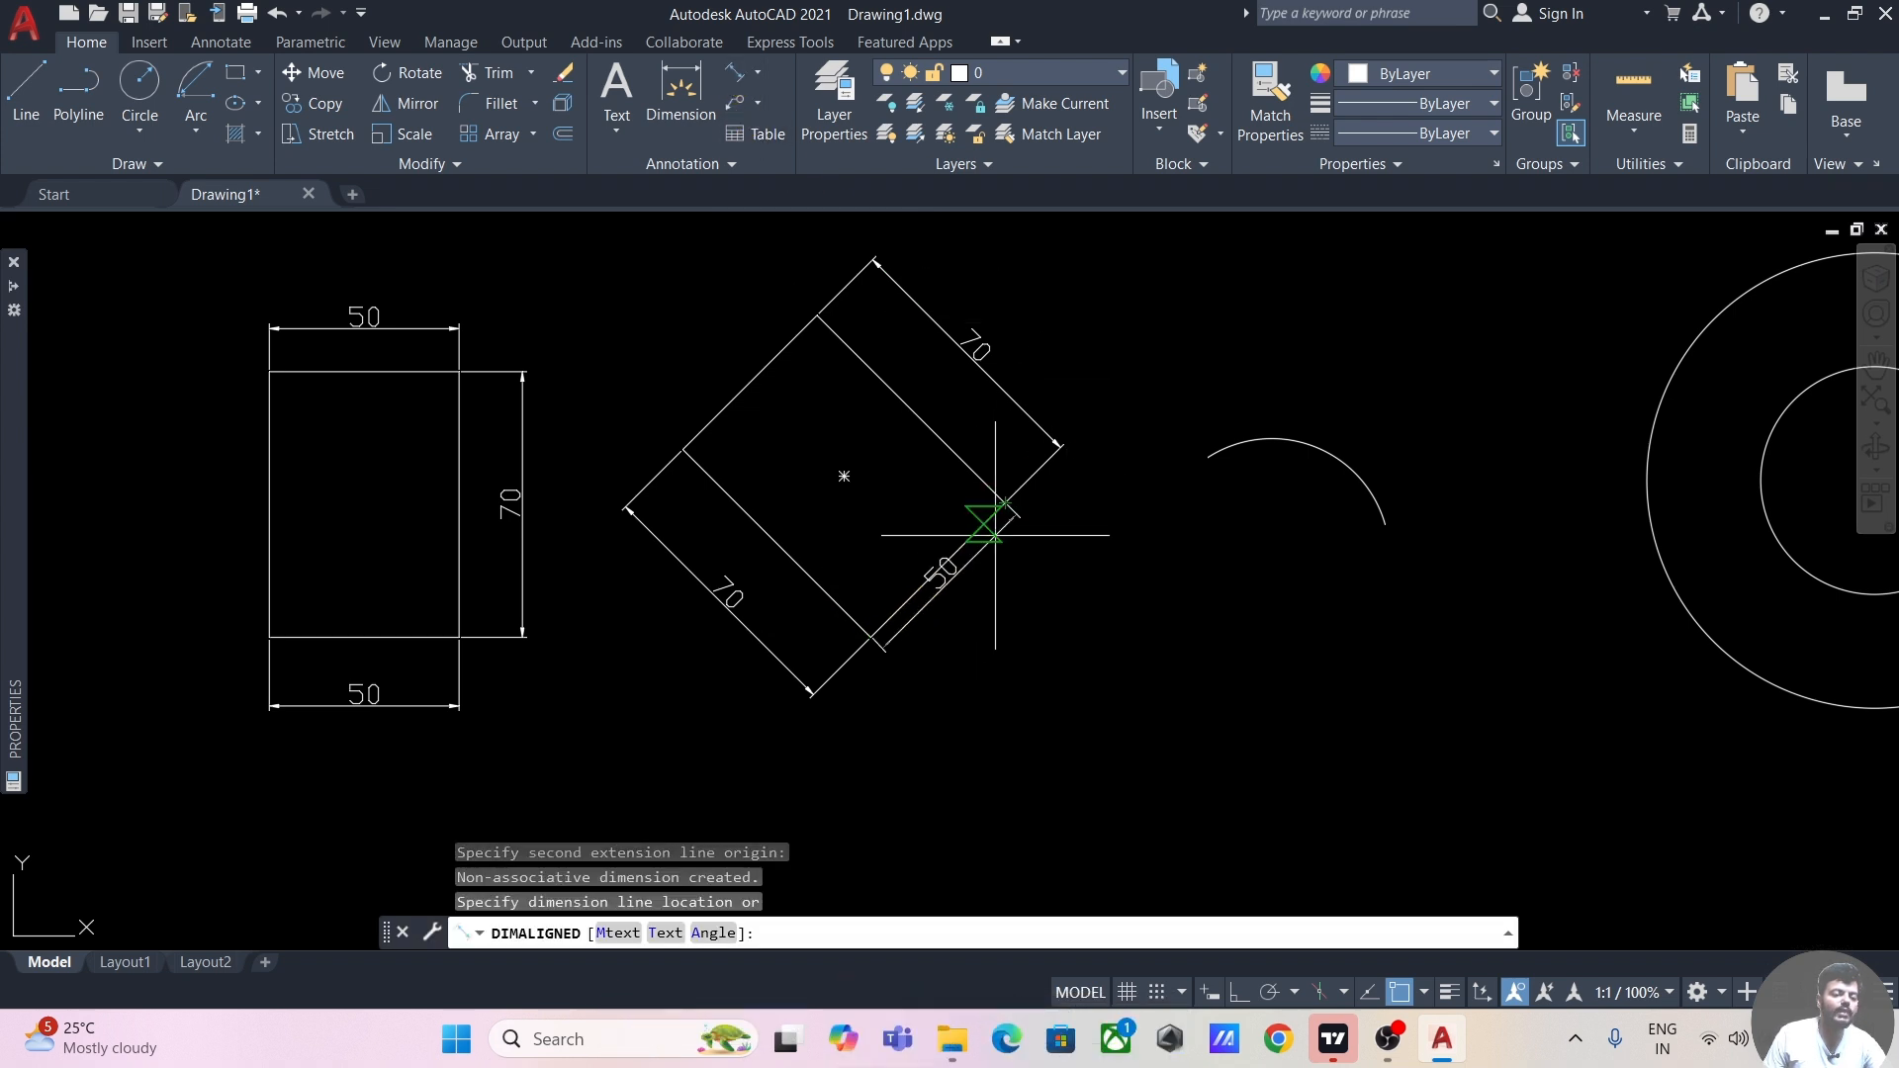
left_click(977, 621)
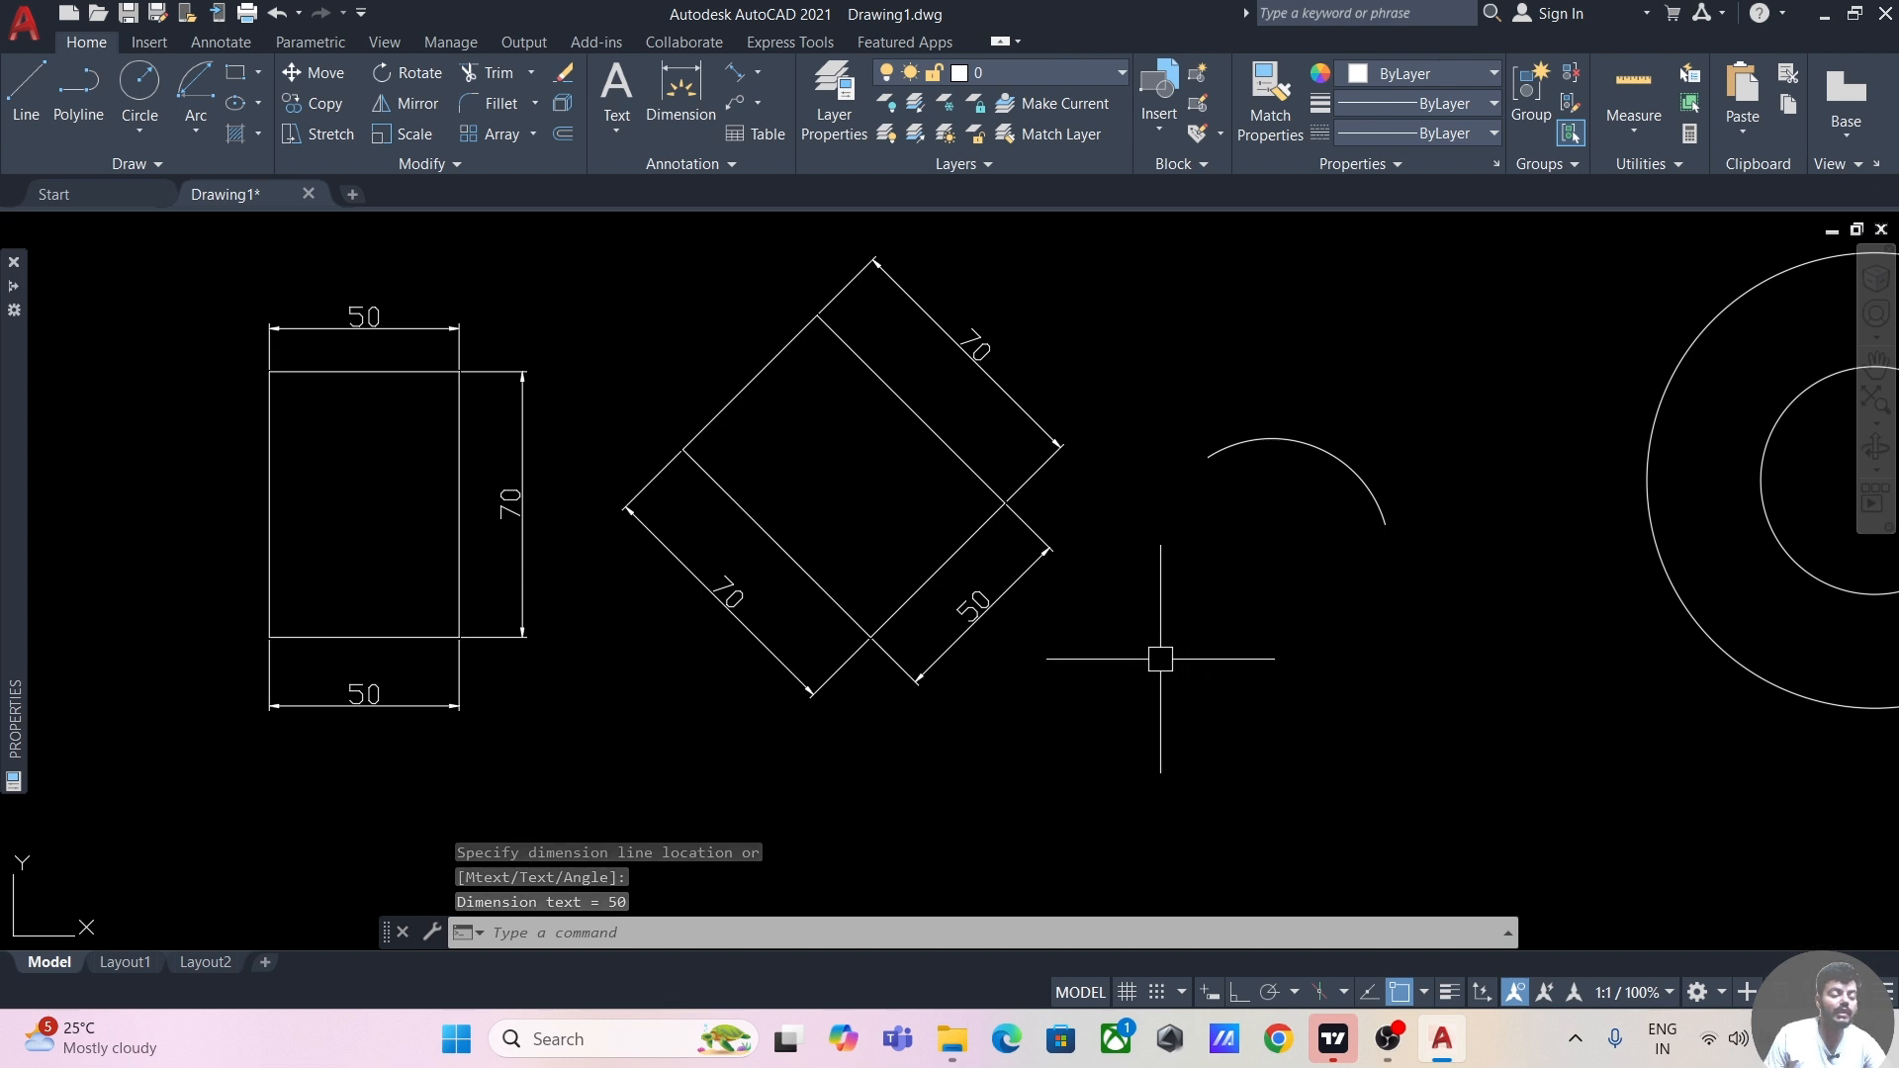
- Add a vertical linear dimension between the rotated rectangle's bottom and right corners, placed to the right of the shape
middle_click_drag(1145, 657, 1051, 666)
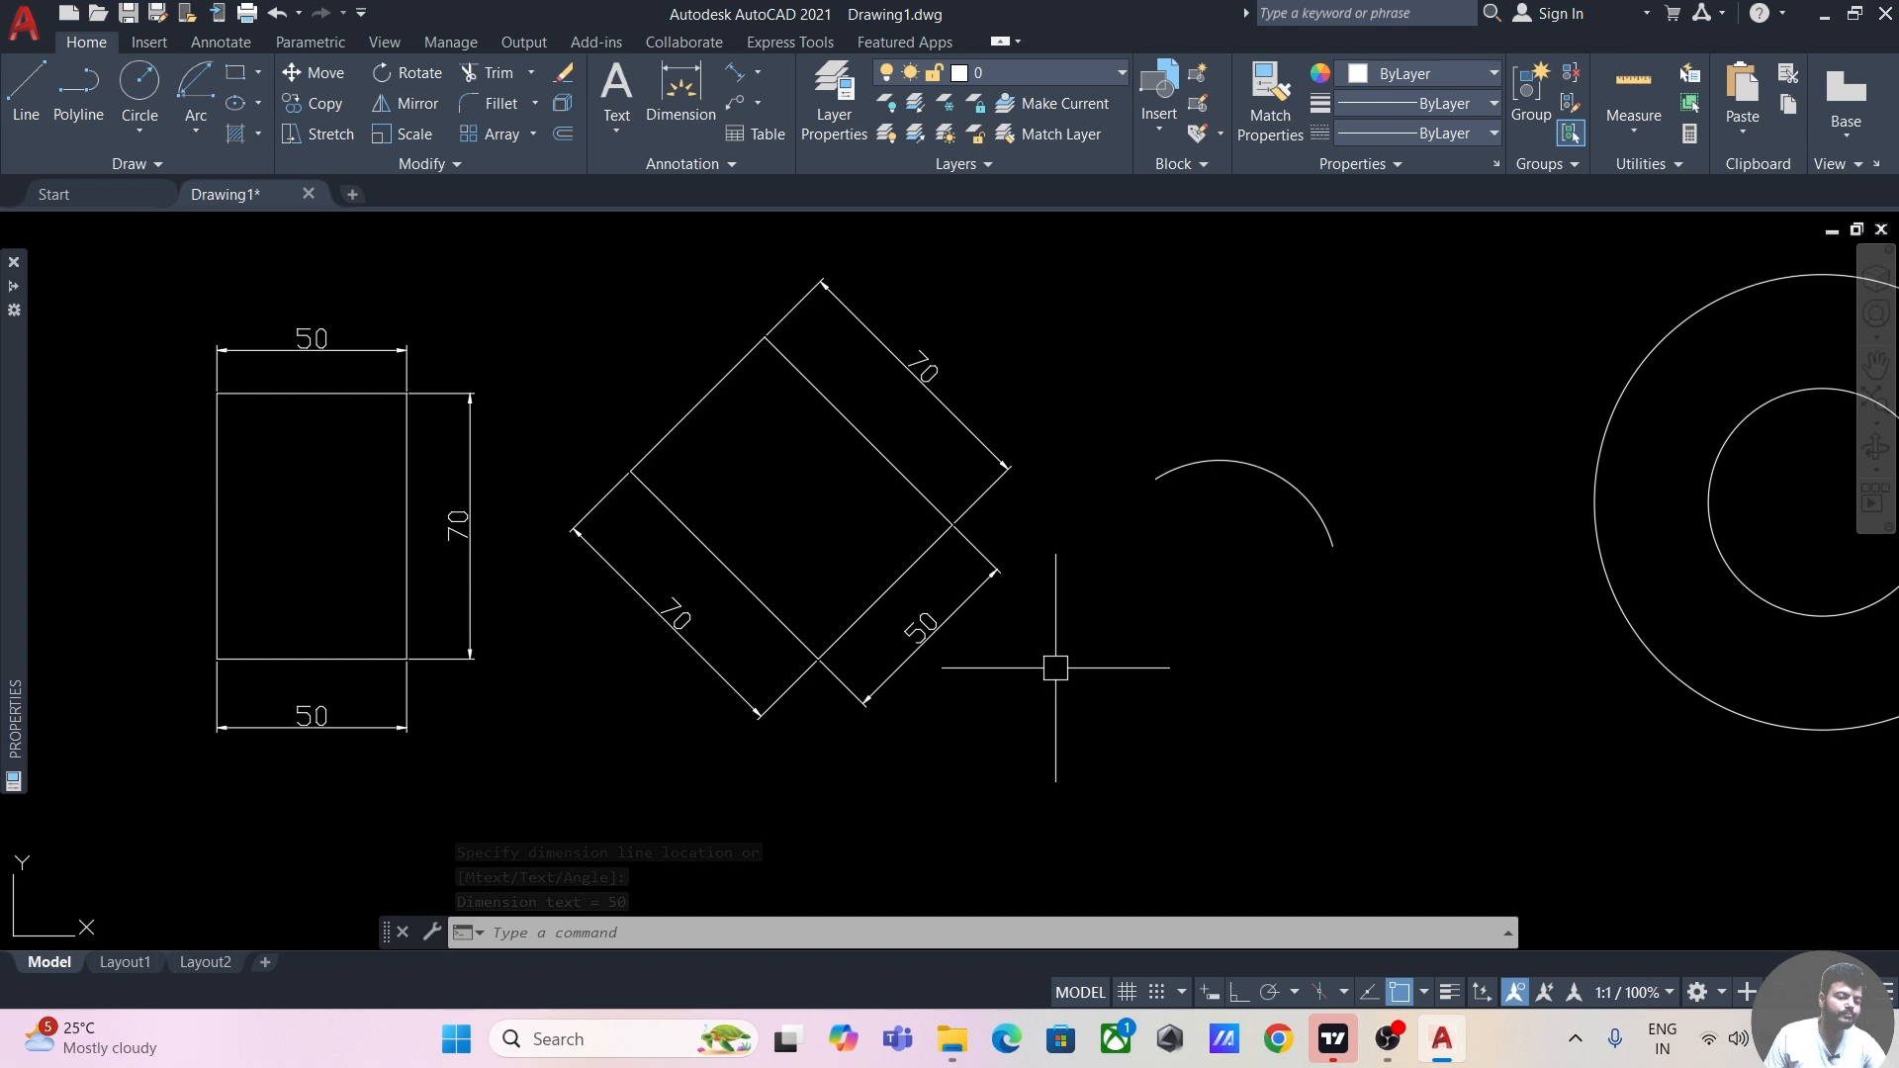
left_click(760, 77)
left_click(785, 111)
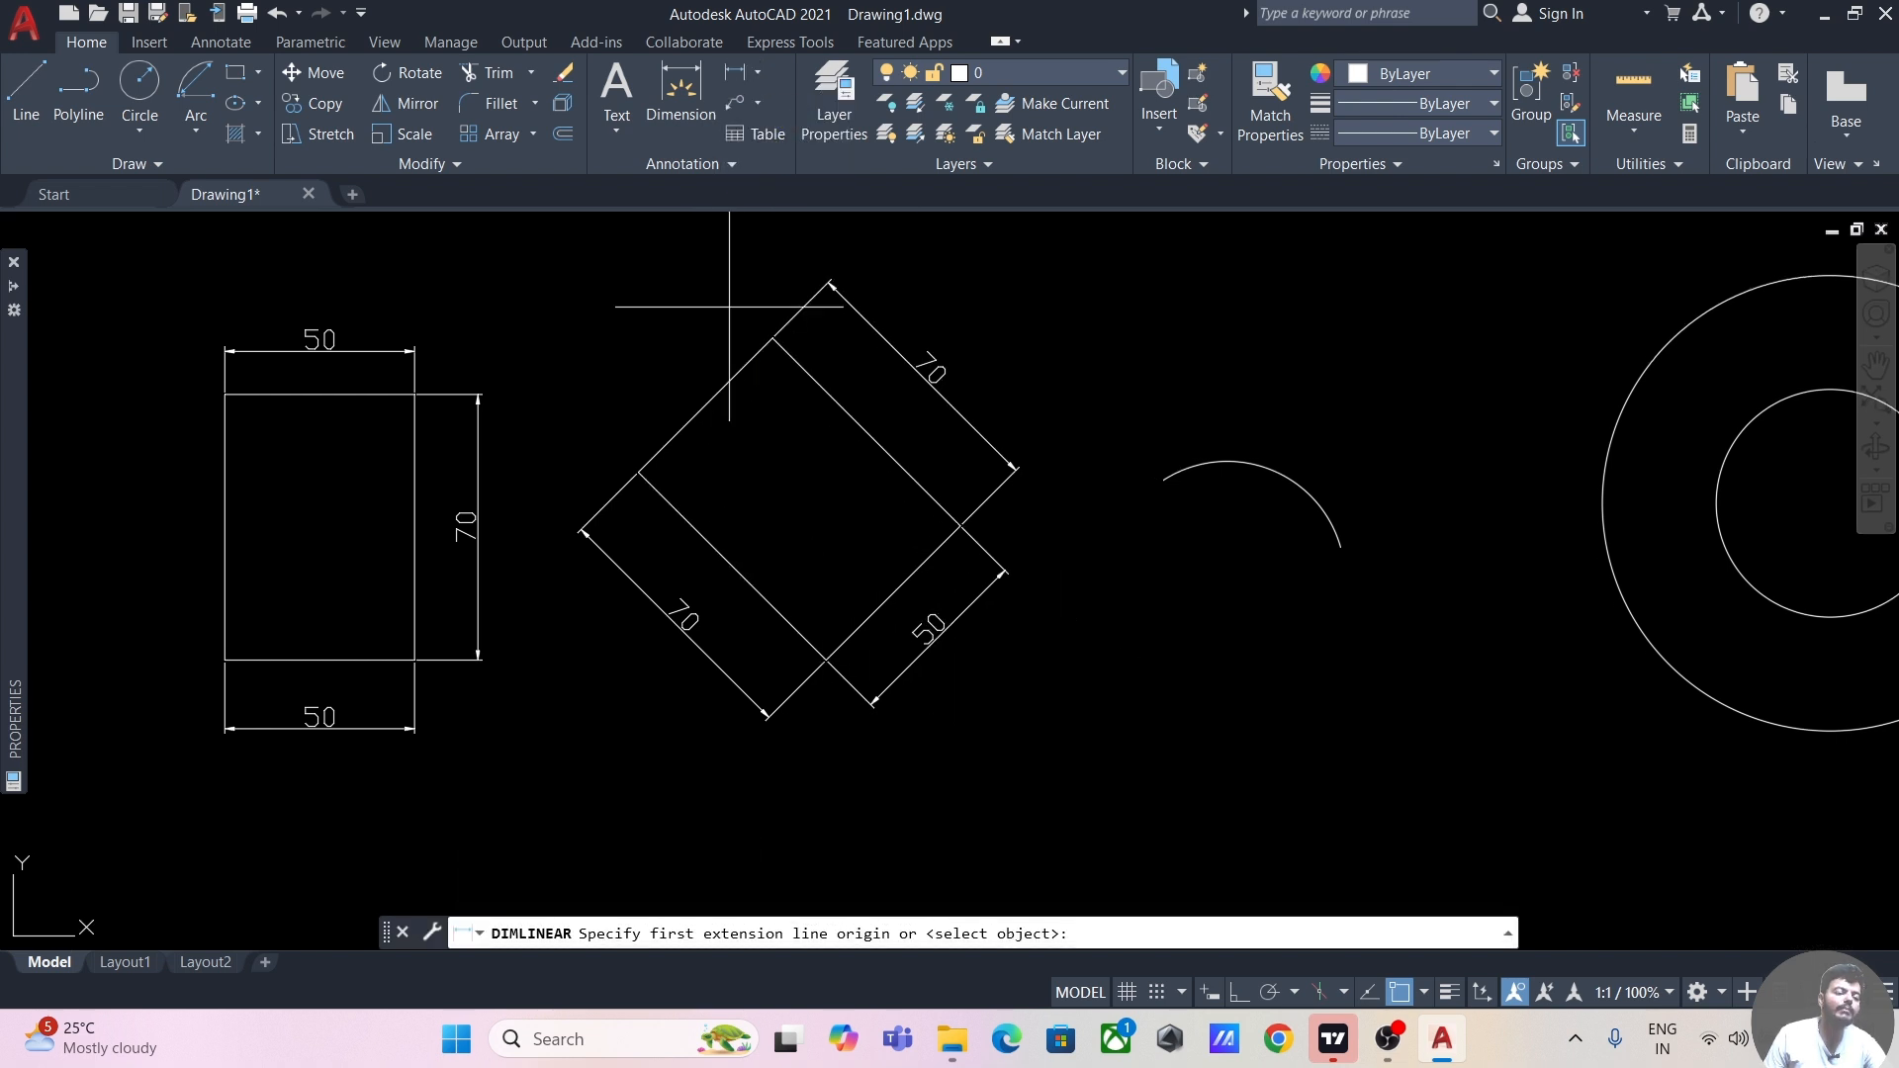
left_click(826, 660)
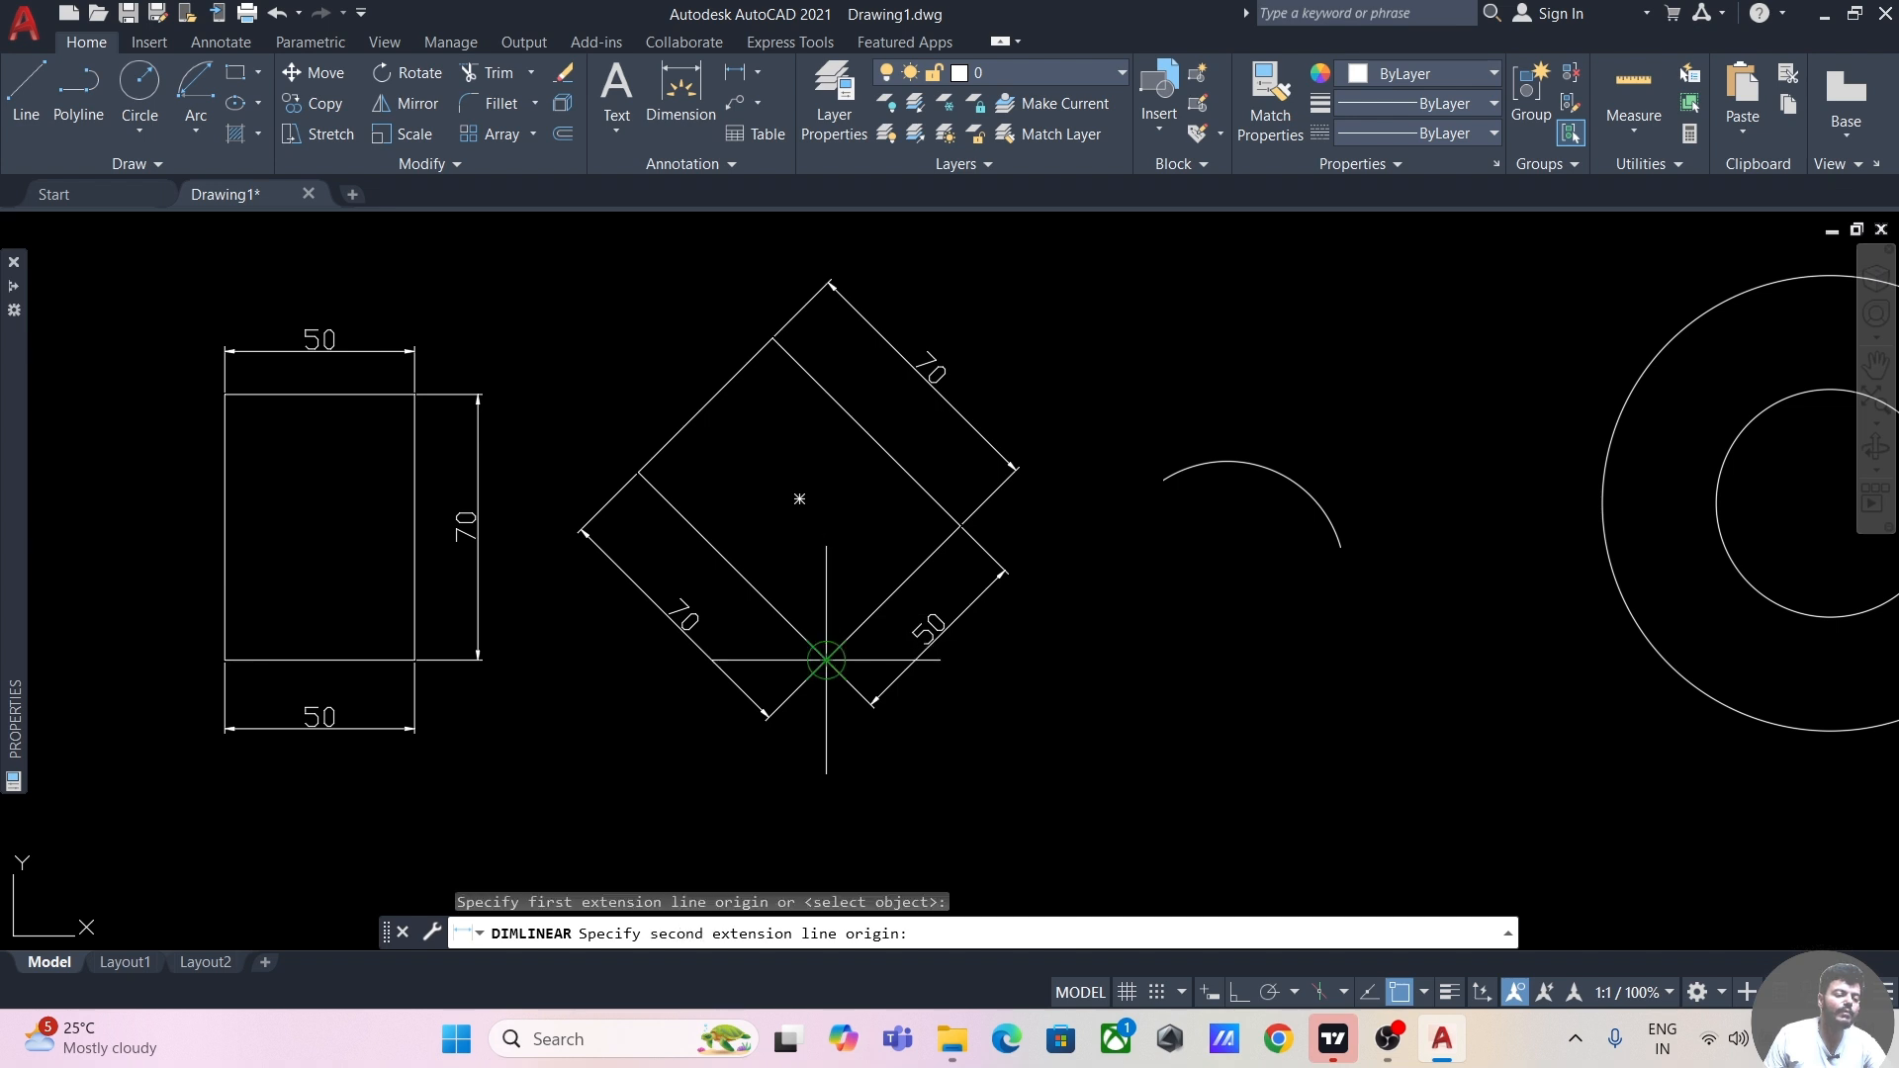
left_click(960, 526)
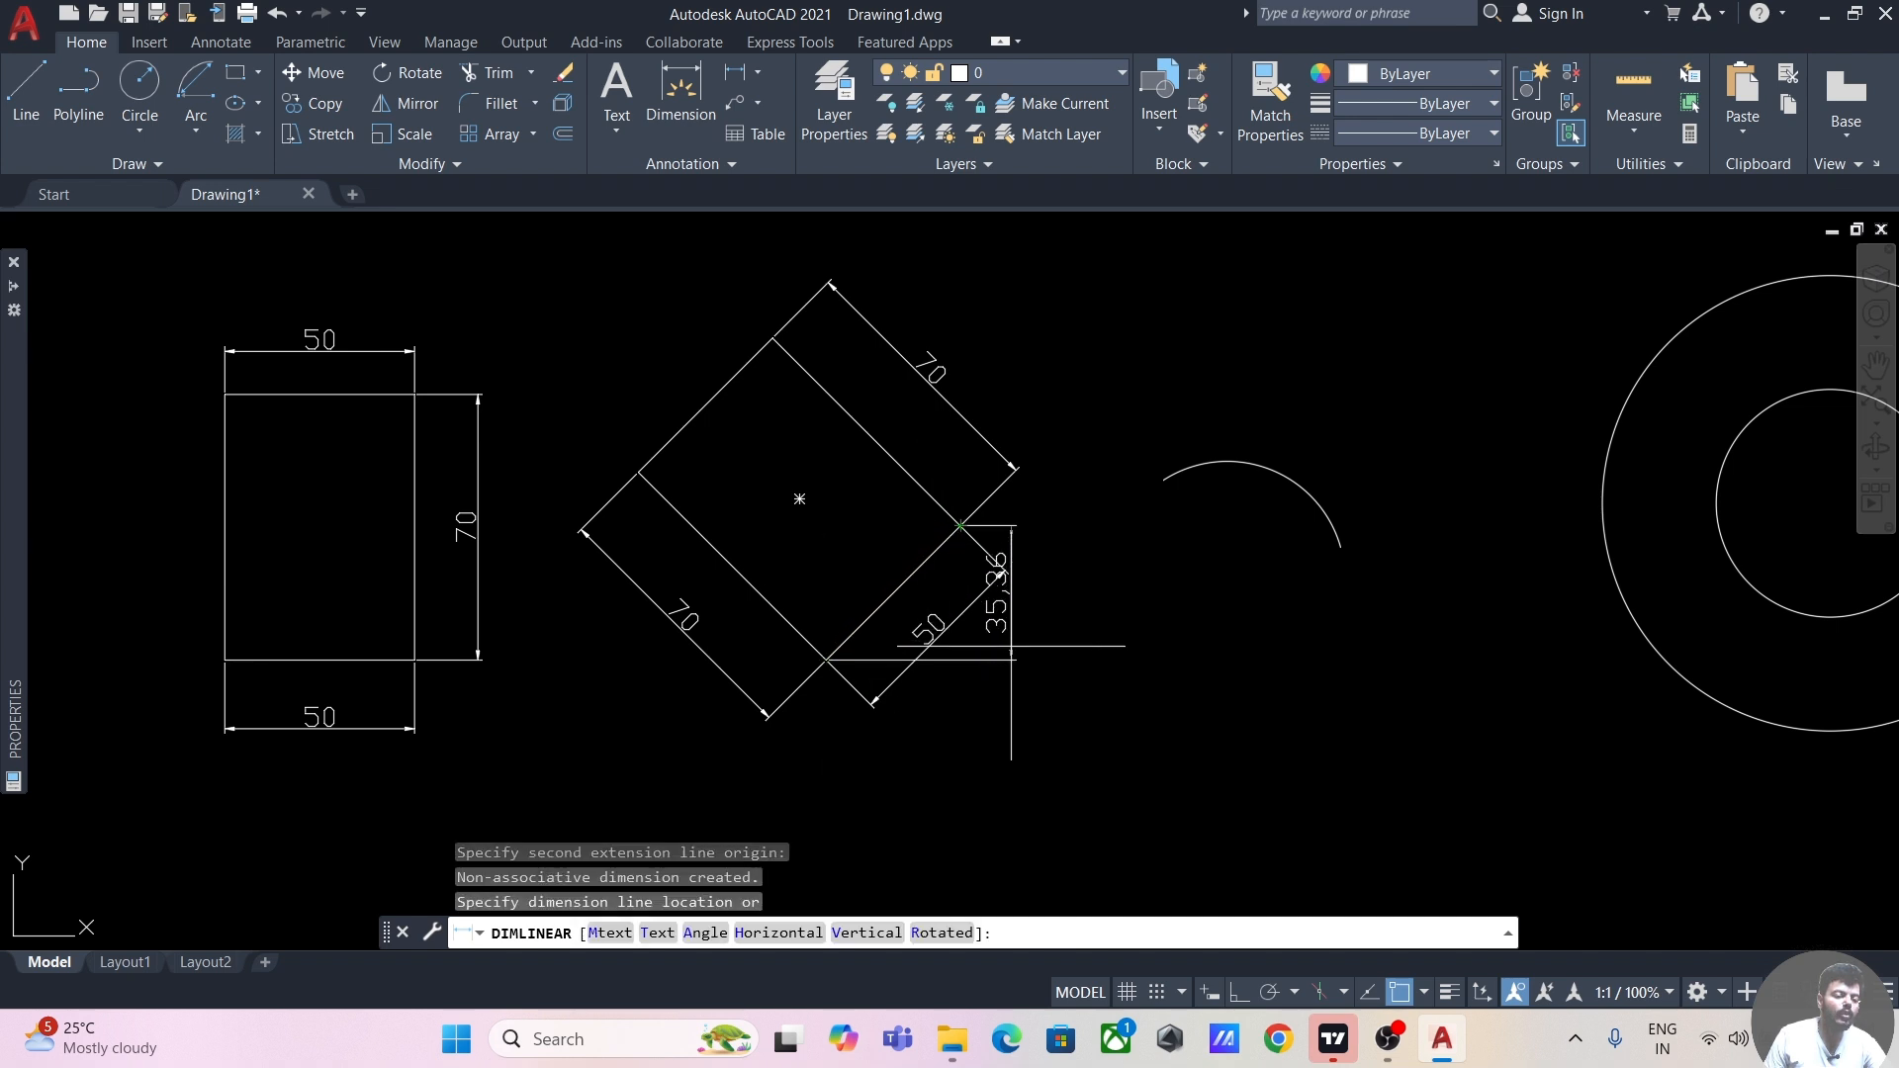
left_click(1042, 591)
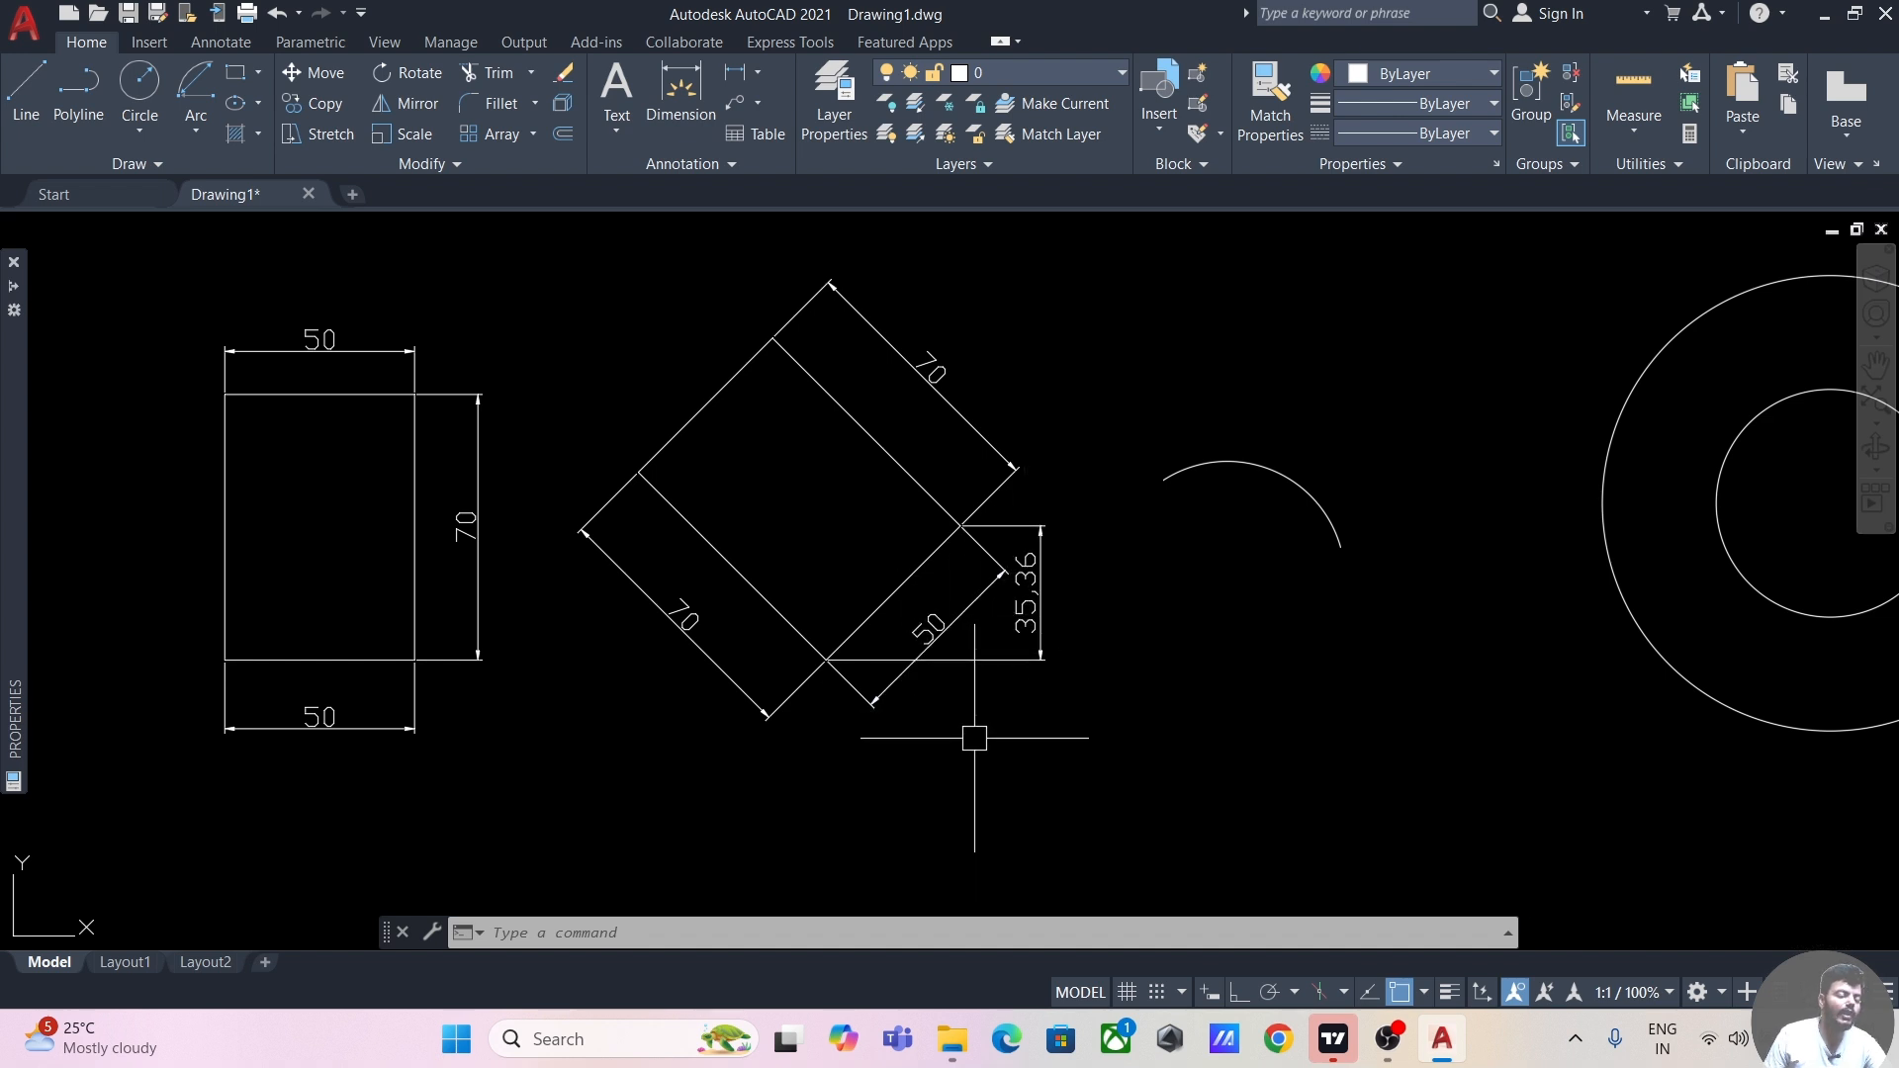
- Add an angular dimension between the two edges meeting at the rotated rectangle's bottom corner, with its arc inside the shape
middle_click_drag(974, 739, 741, 735)
middle_click_drag(975, 645, 1175, 636)
left_click(757, 72)
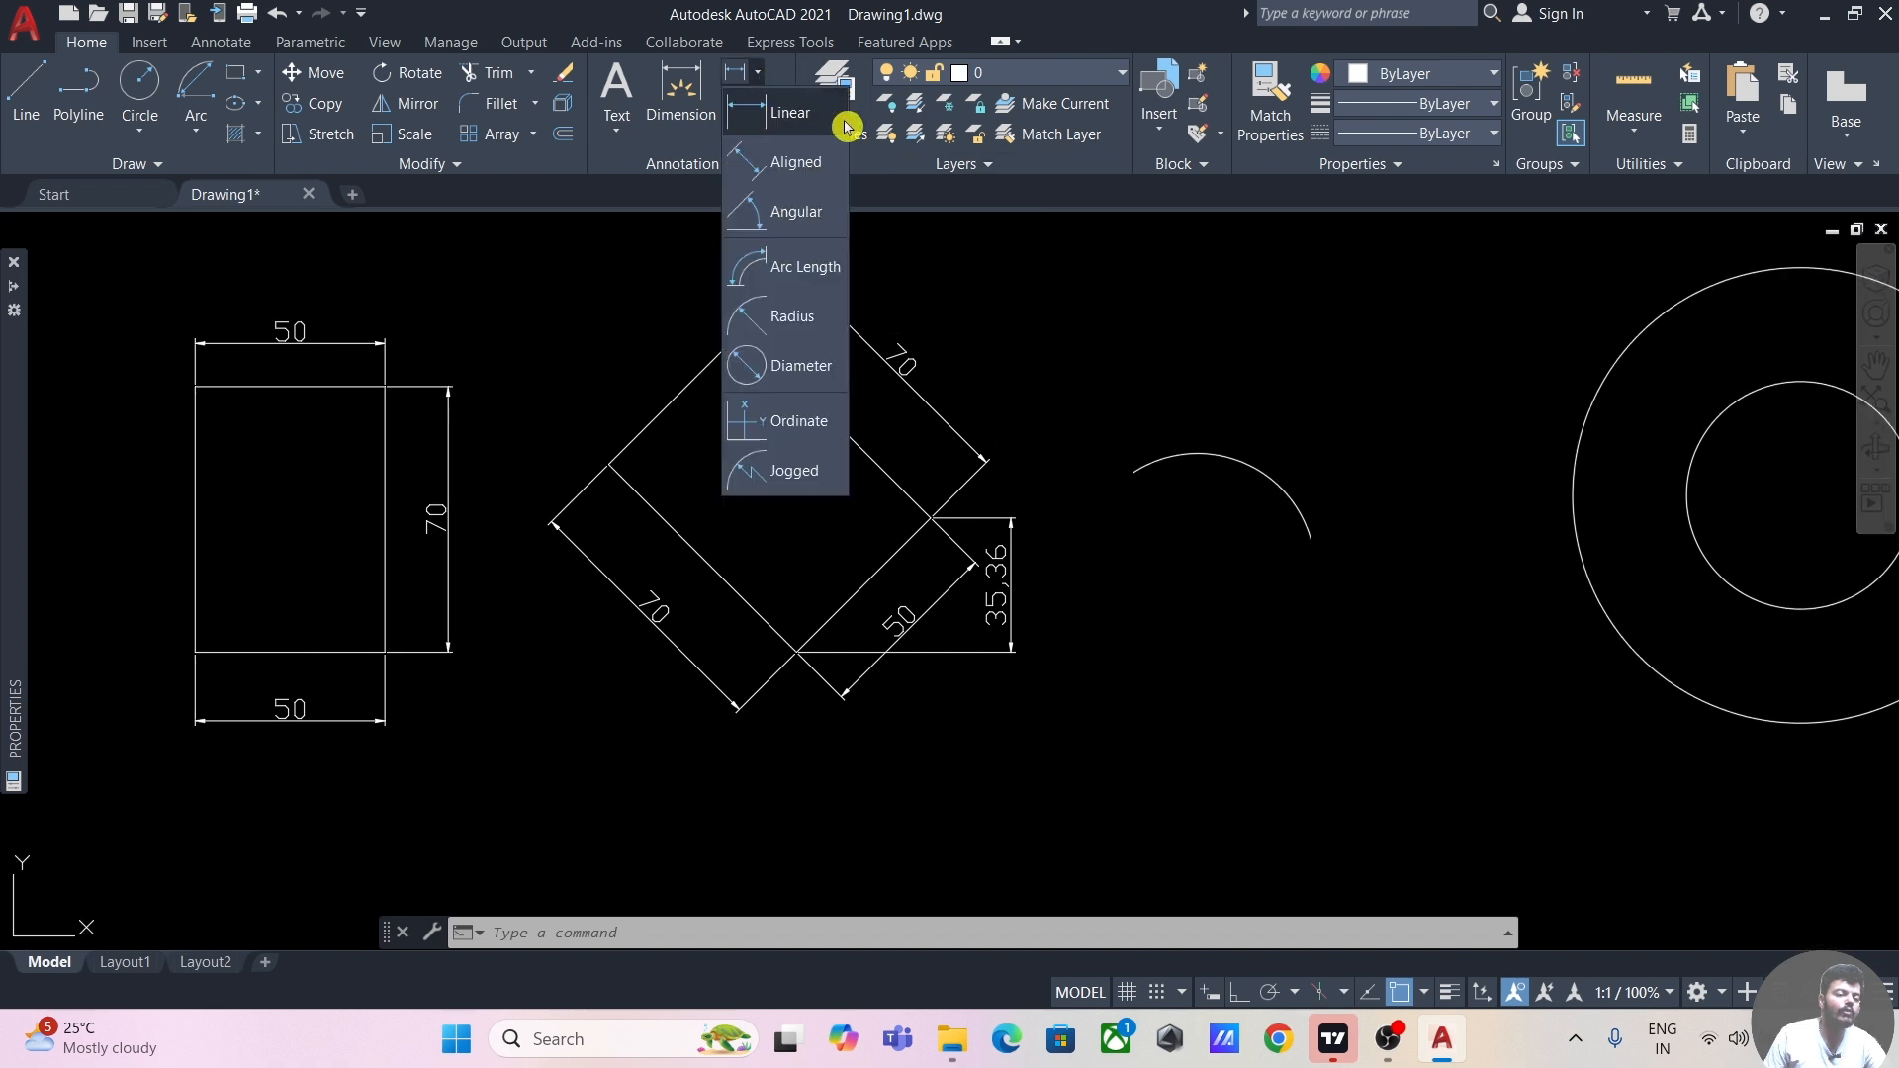
left_click(797, 214)
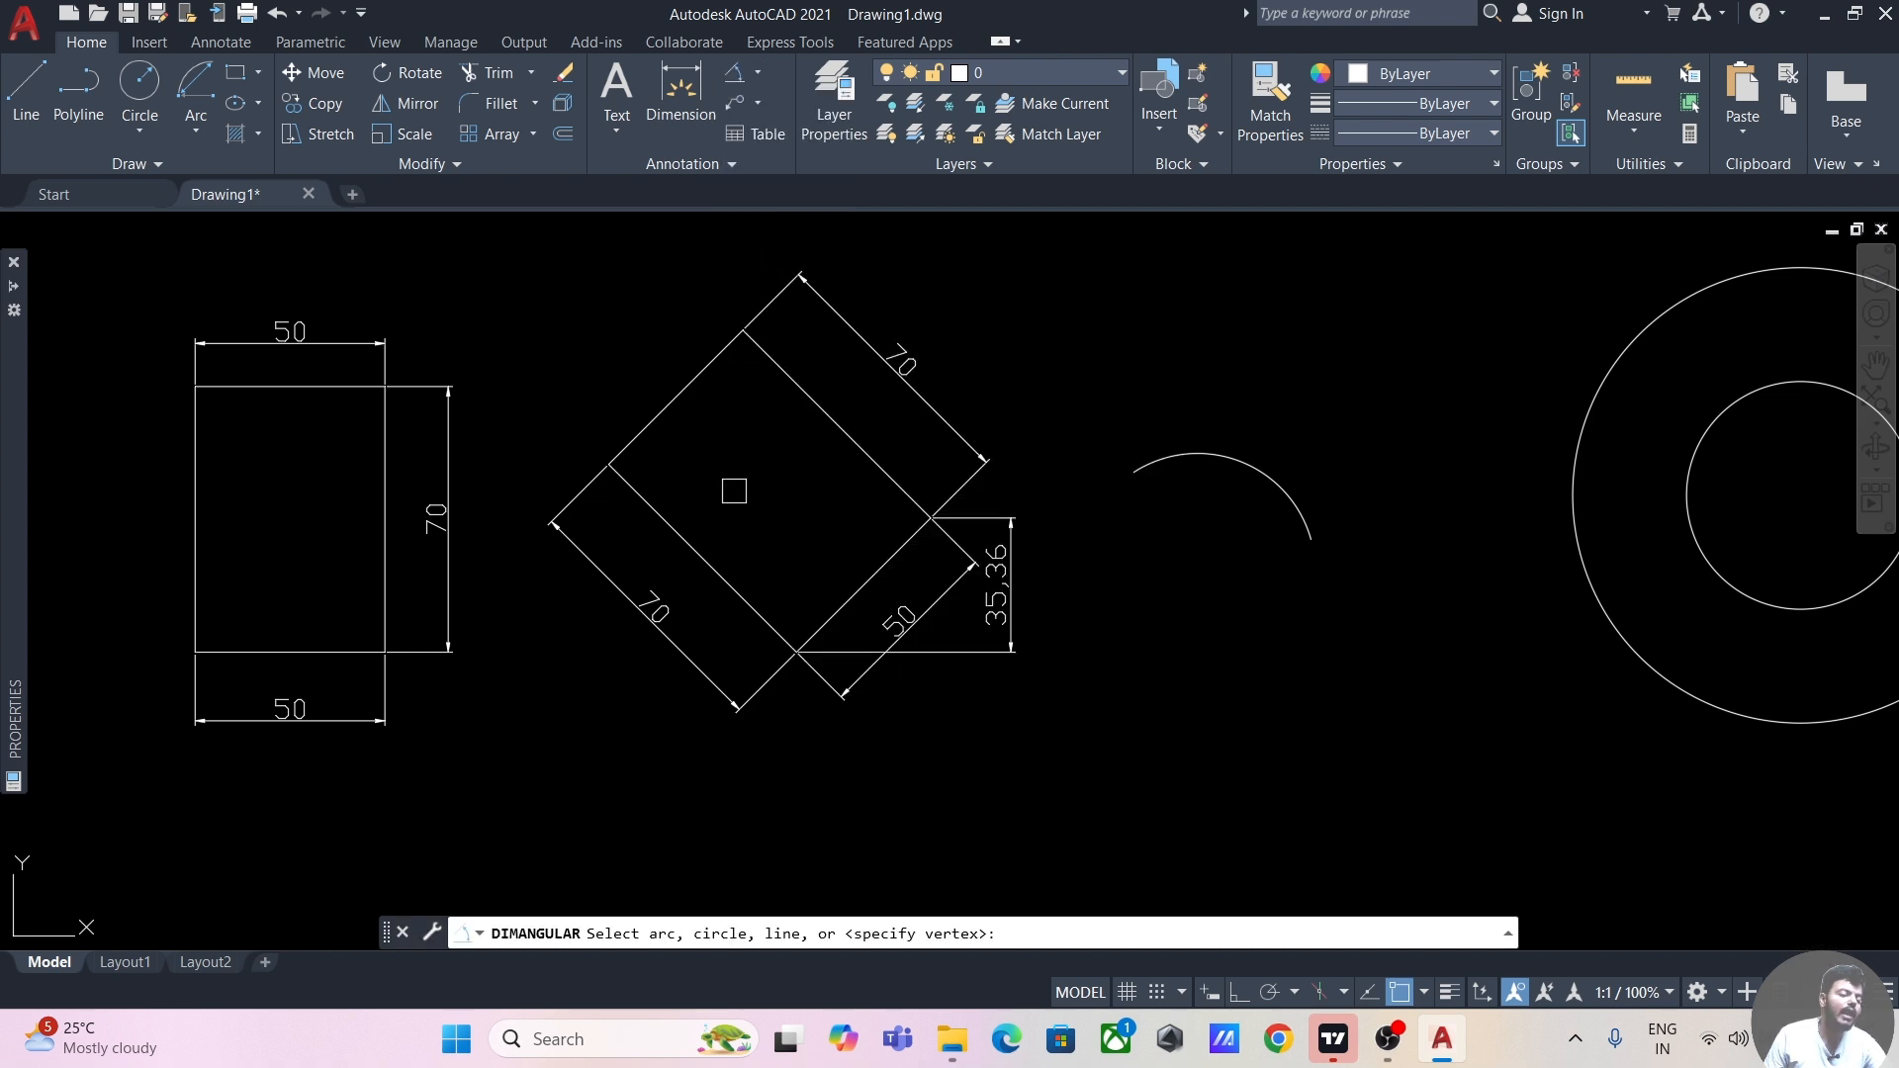
left_click(701, 549)
left_click(868, 576)
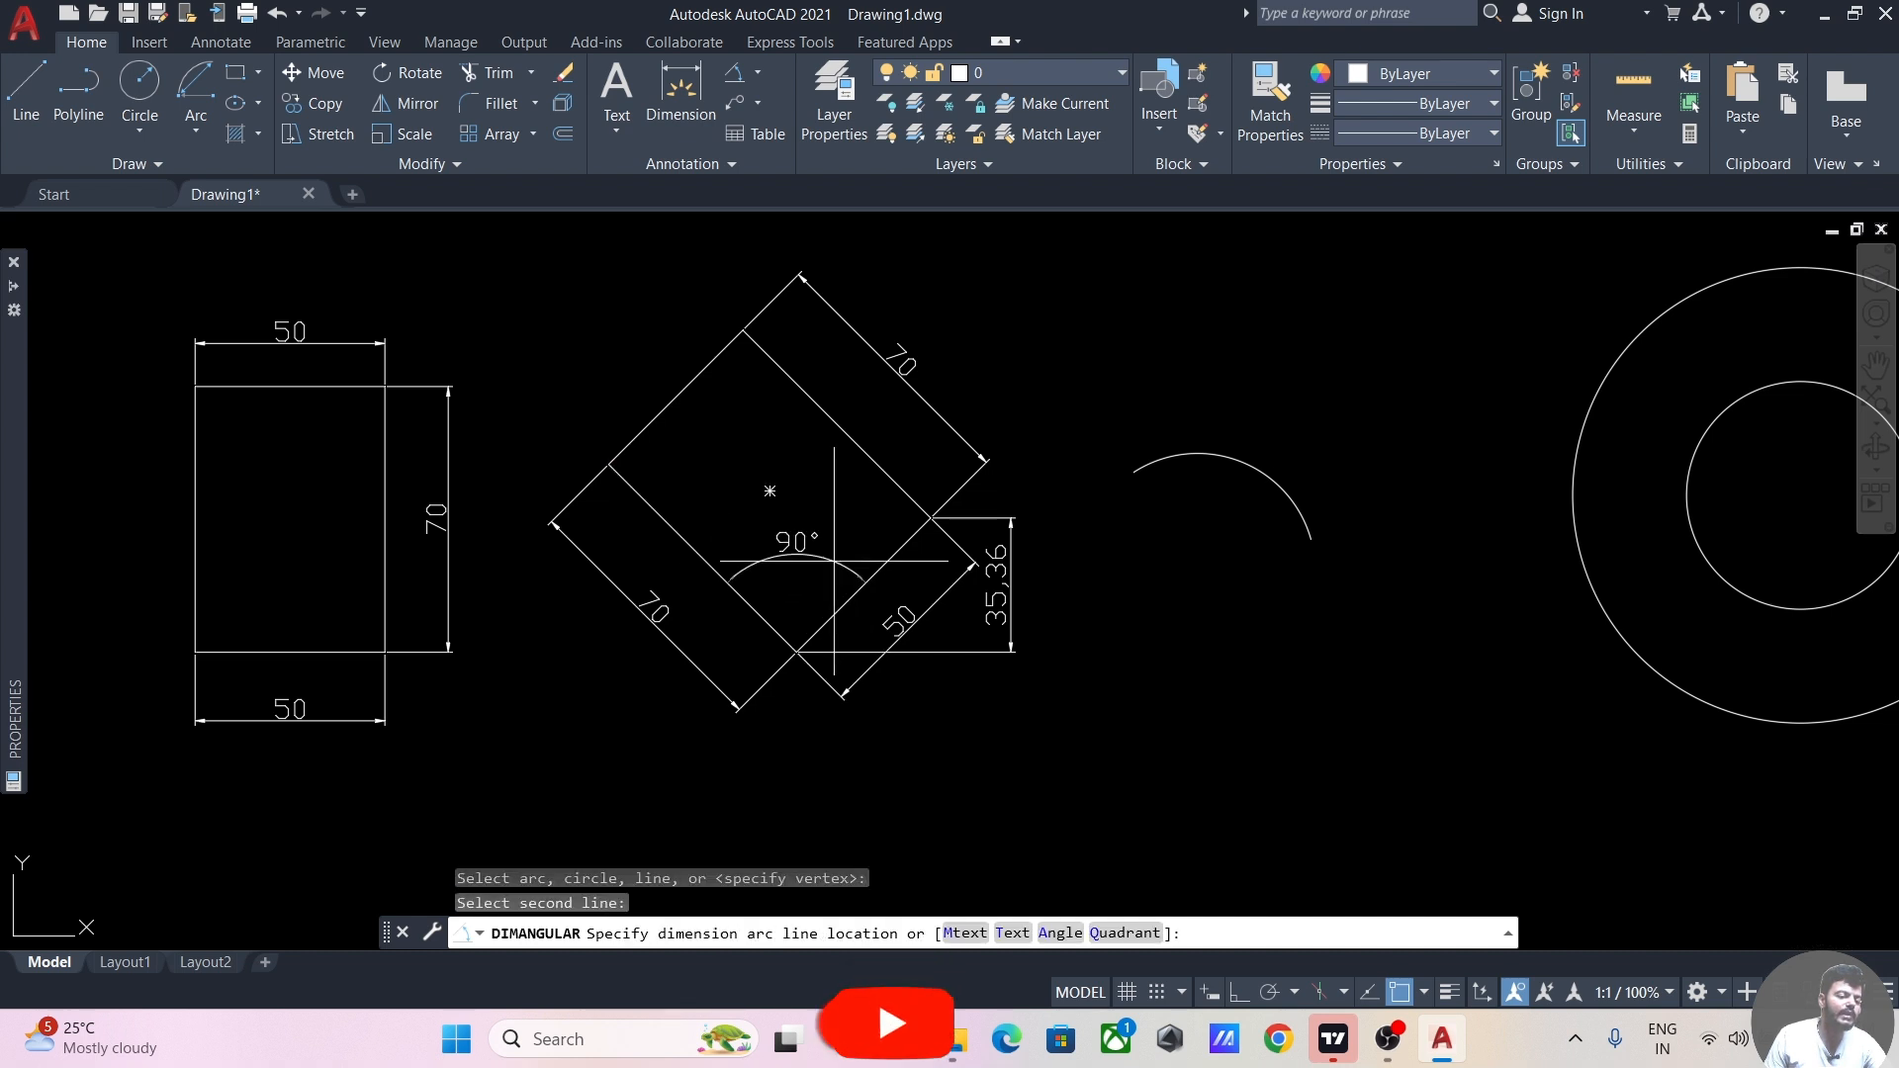
left_click(801, 534)
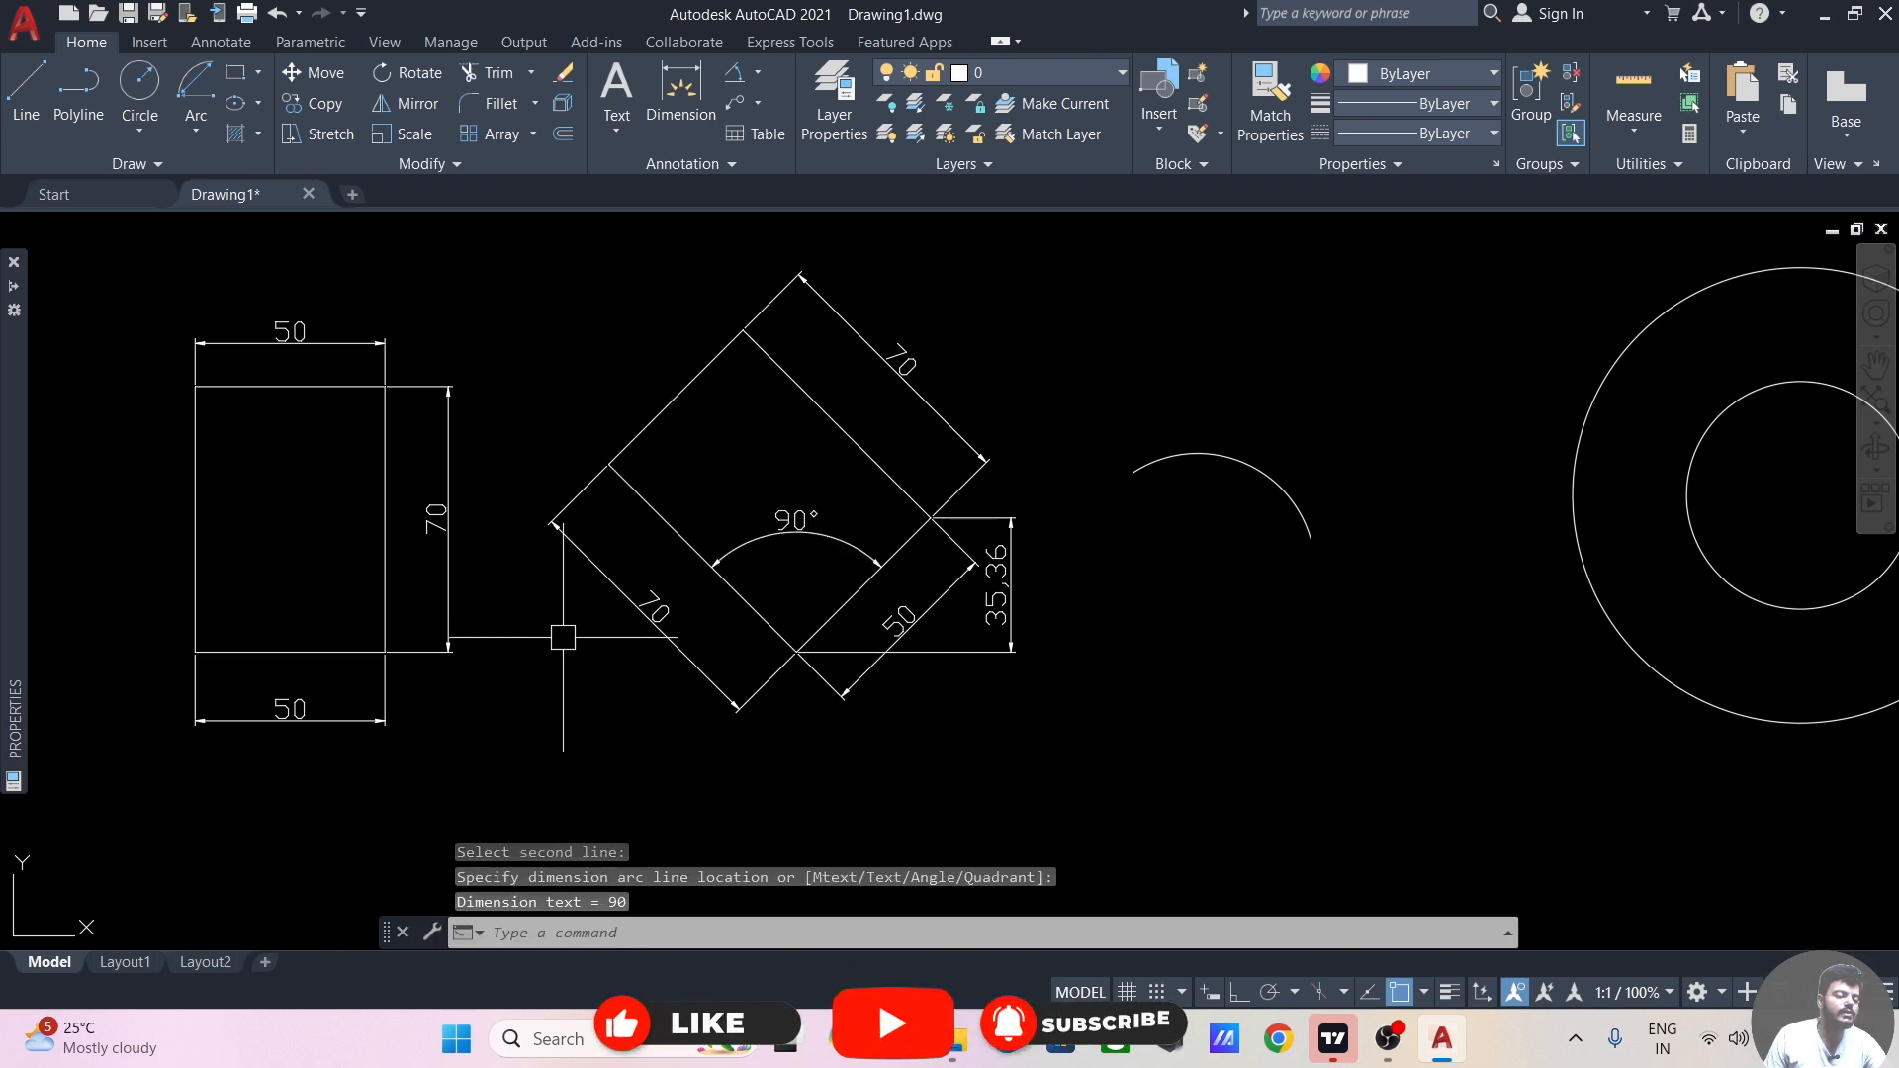
- Add an angular dimension between the upright rectangle's left and bottom edges, with its arc inside the shape
middle_click_drag(584, 571, 719, 541)
left_click(742, 73)
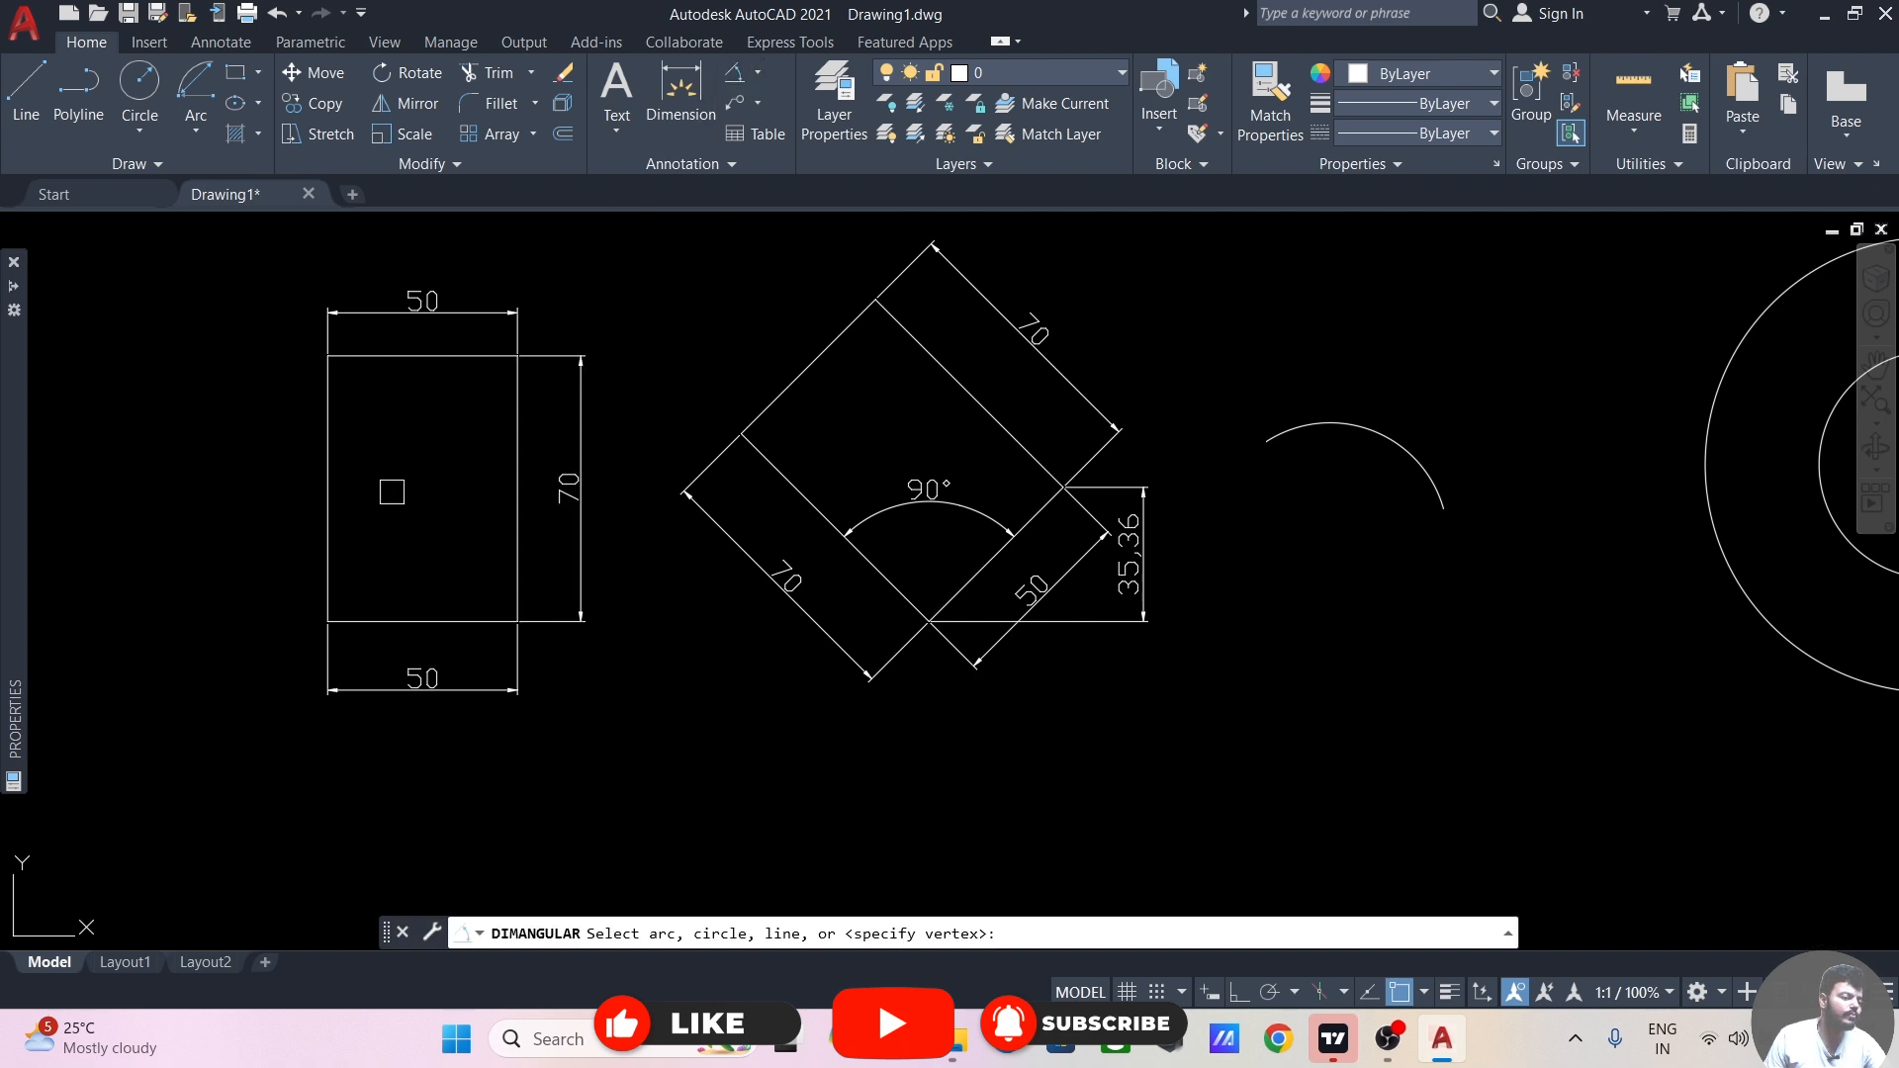
left_click(328, 500)
left_click(409, 621)
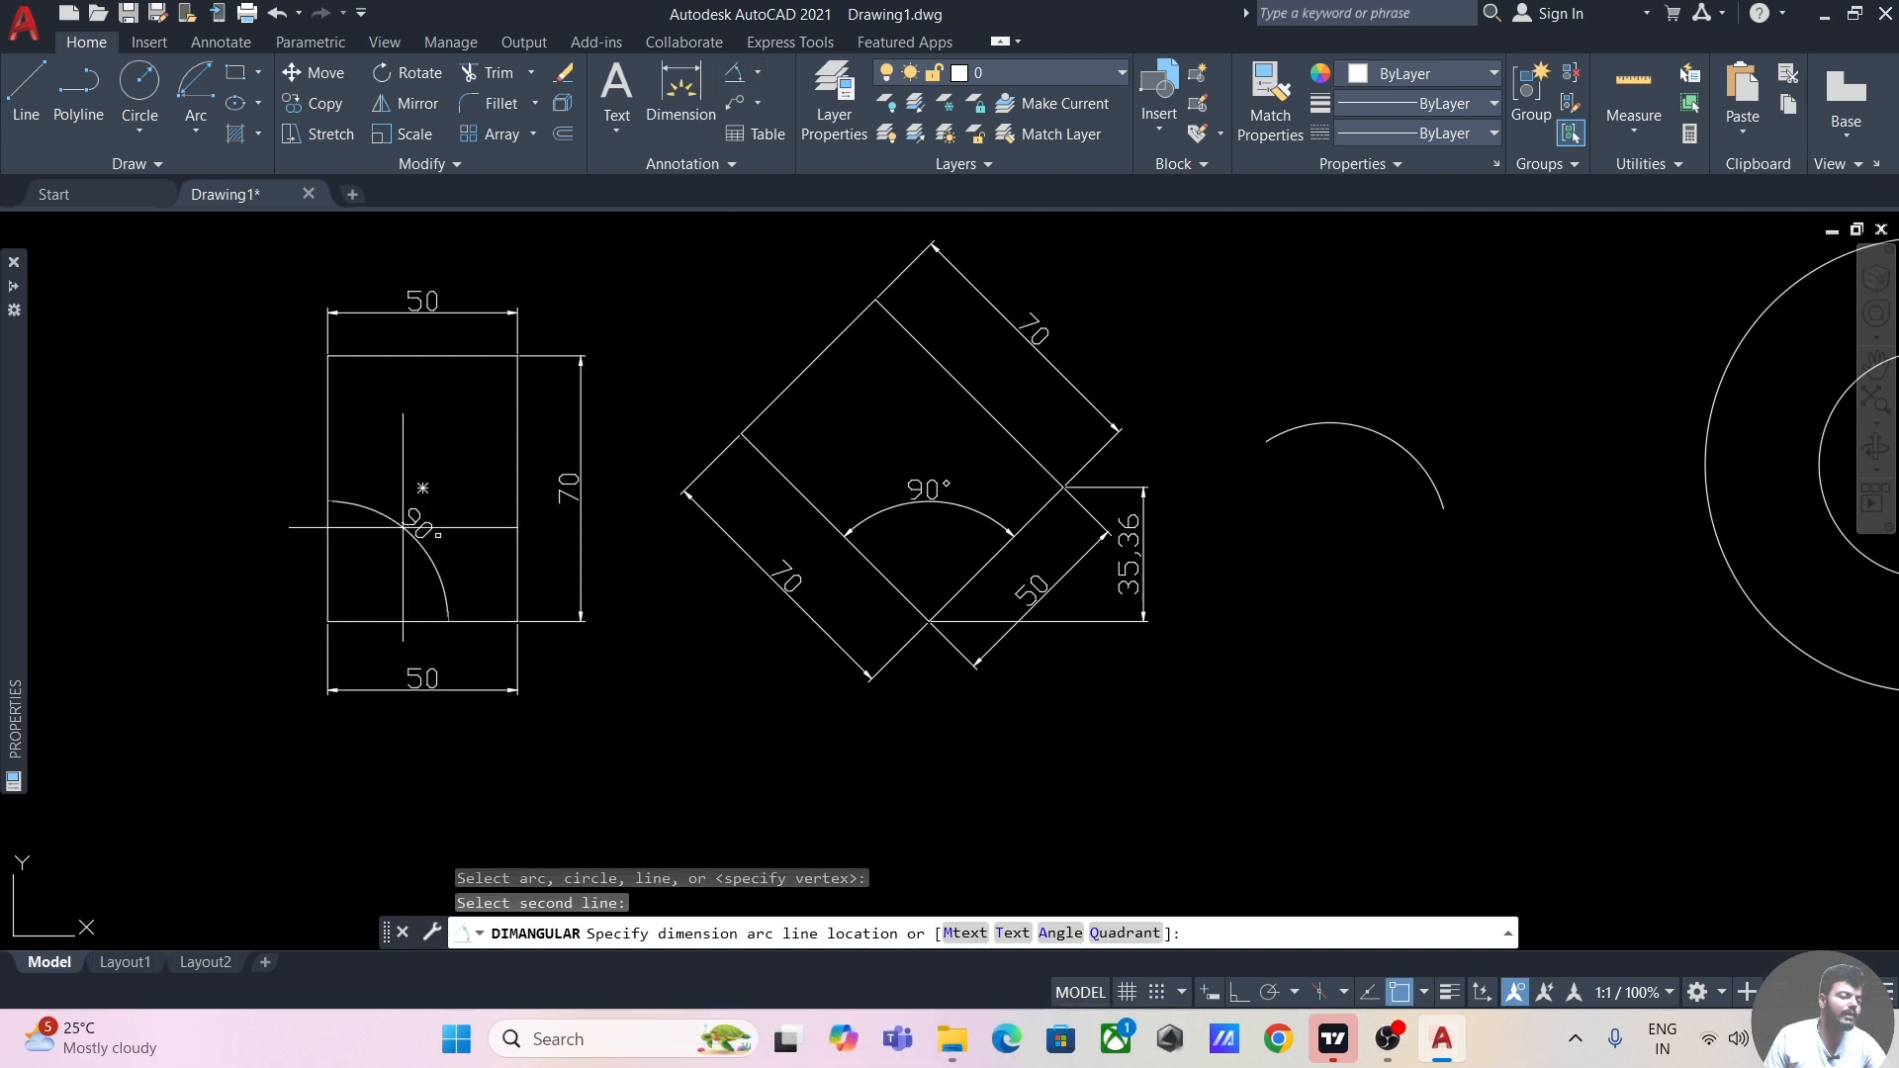
left_click(417, 535)
- Draw two connected lines forming an open V above the gap between the rotated rectangle and the arc
mouse_move(725, 680)
middle_mouse_down()
mouse_move(657, 742)
mouse_move(679, 708)
mouse_move(629, 456)
mouse_move(495, 545)
middle_mouse_up()
left_click(801, 331)
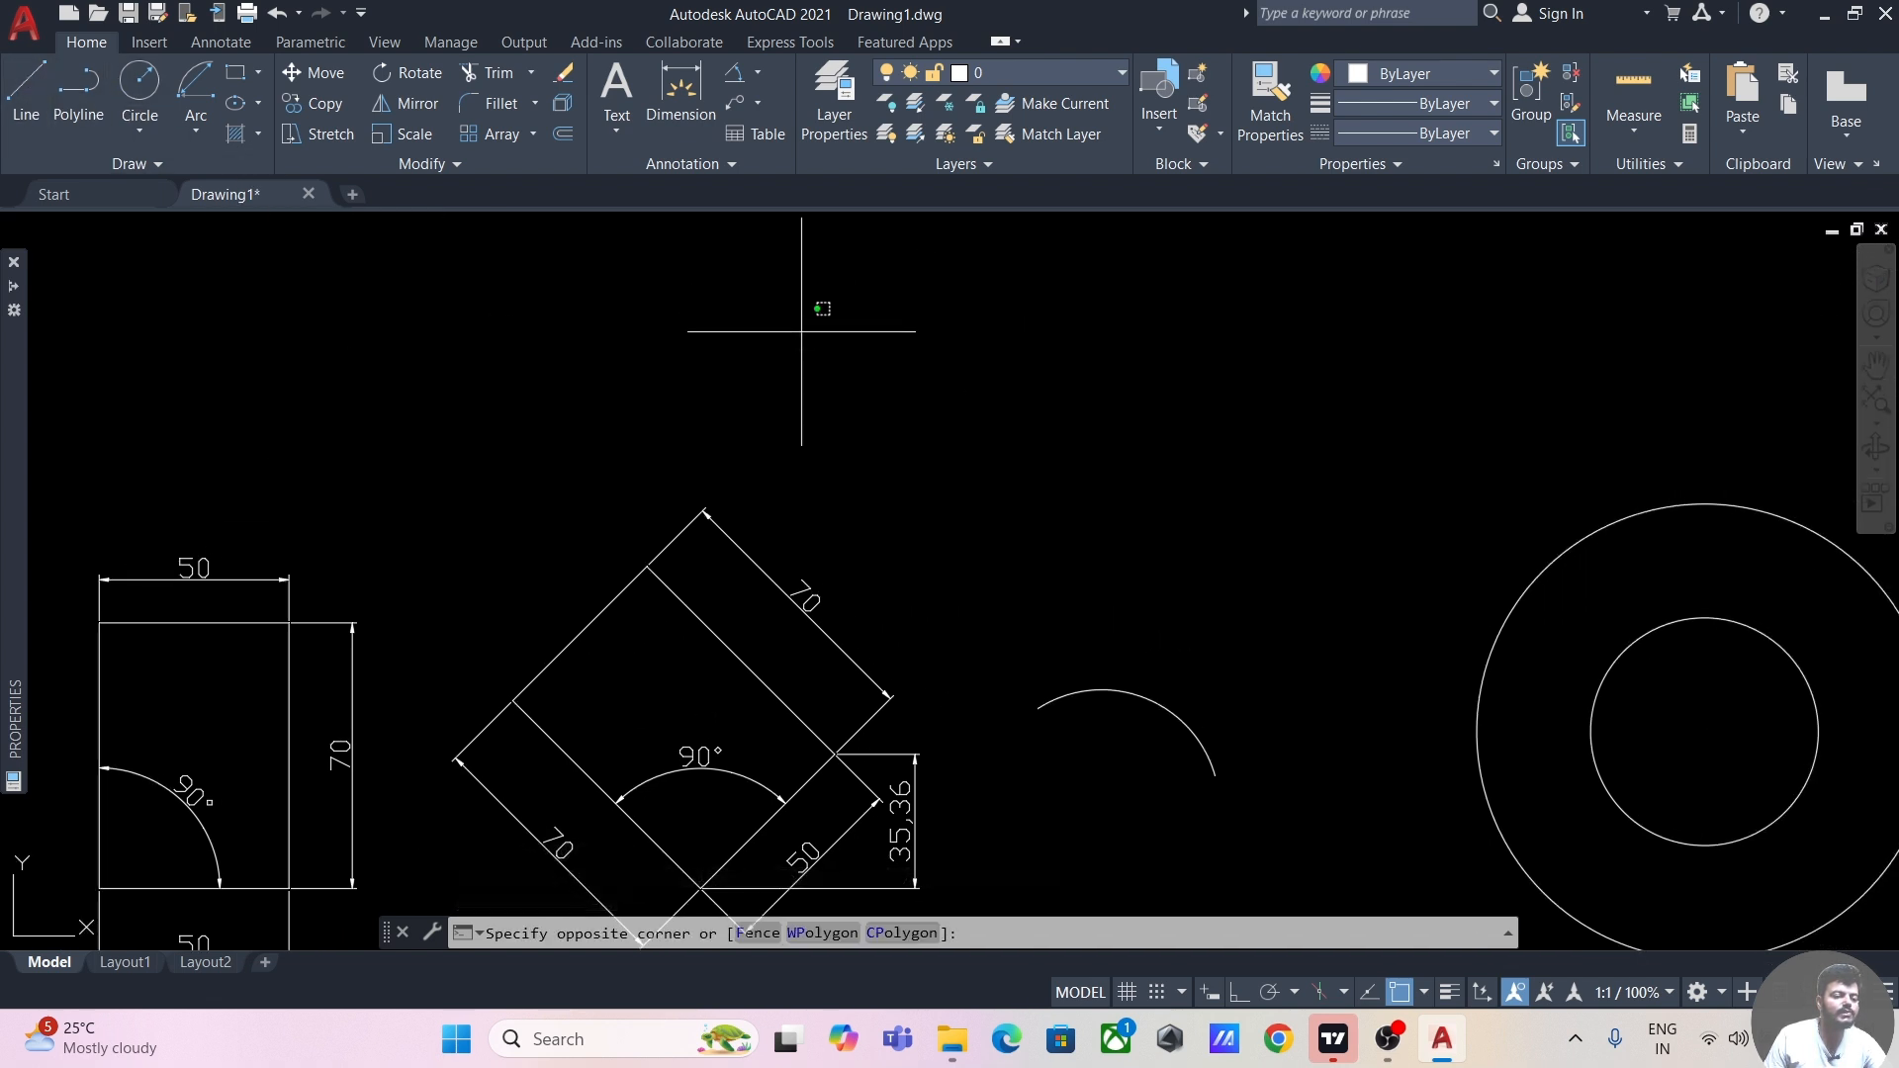
left_click(870, 435)
left_click(26, 89)
left_click(835, 372)
left_click(903, 513)
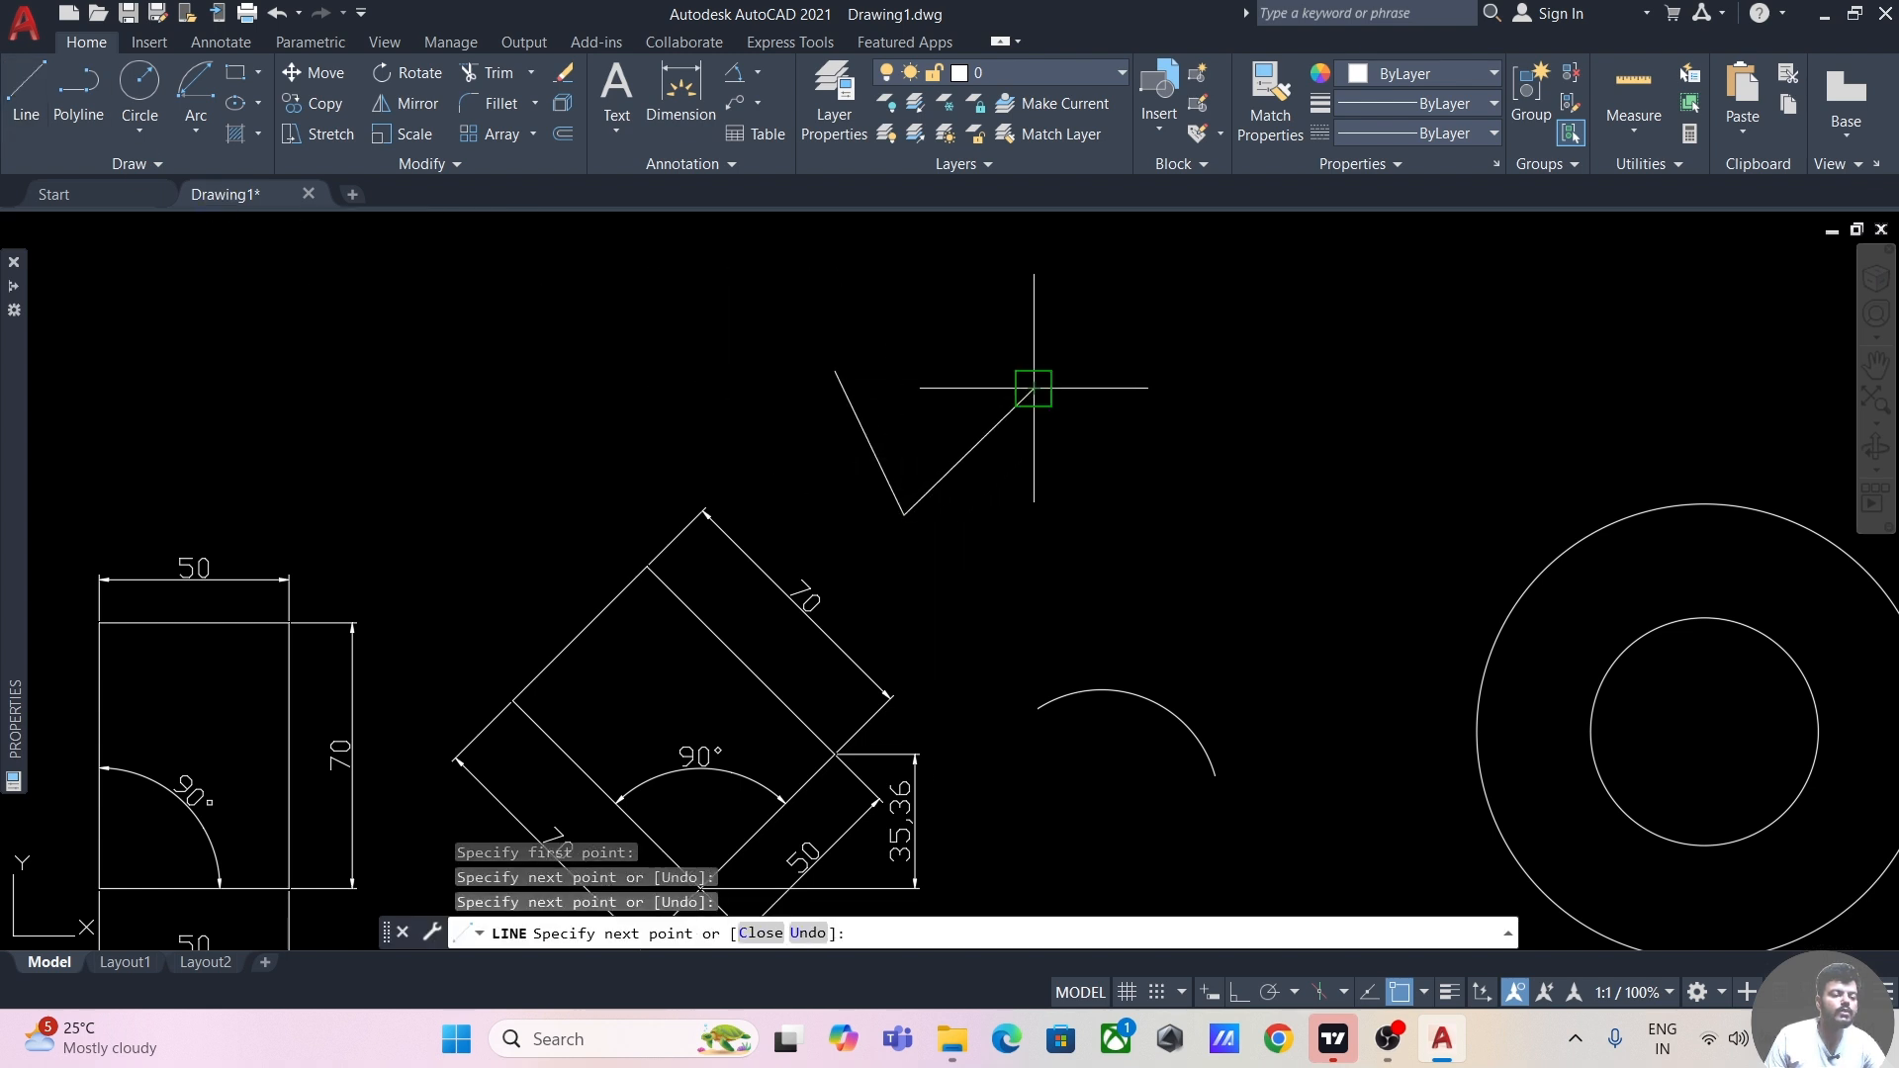
left_click(1034, 389)
key("Escape")
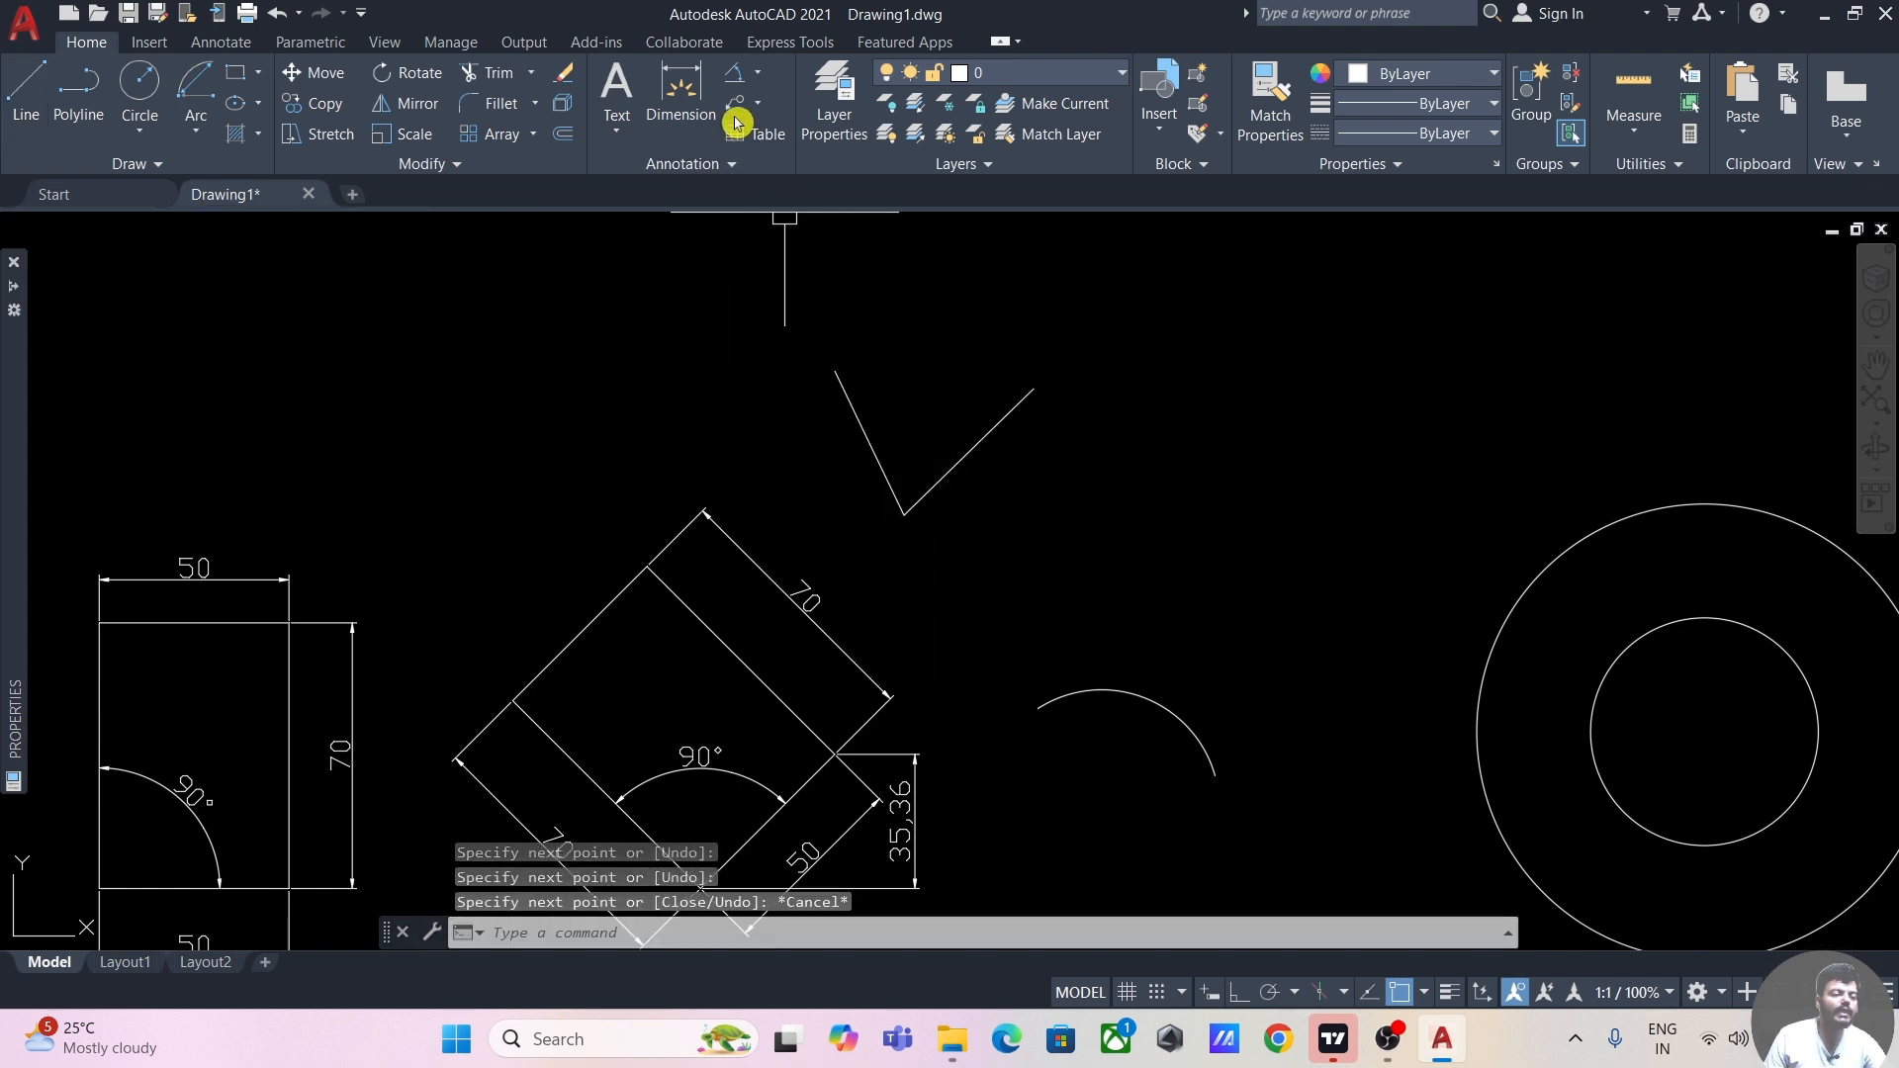
- Add an angular dimension between the two lines of the V, with its arc inside the opening
left_click(734, 79)
left_click(985, 435)
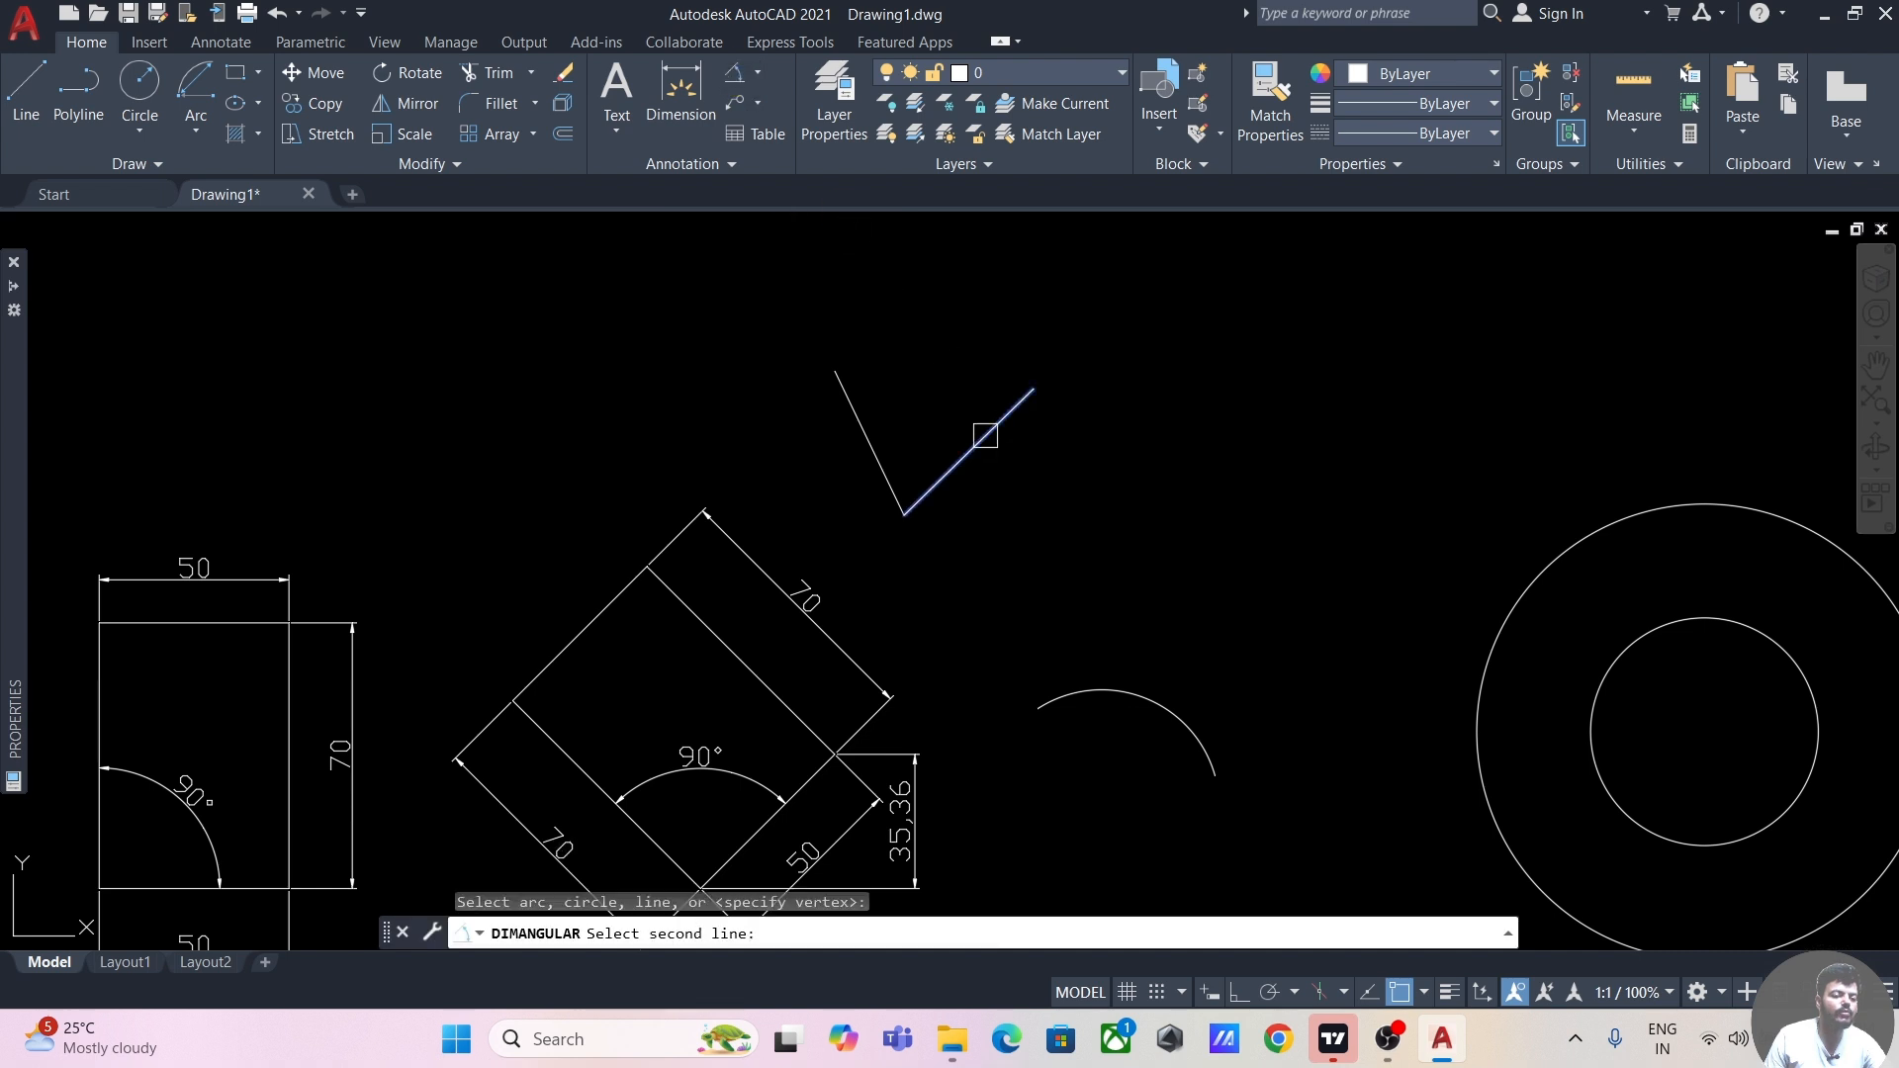
left_click(871, 442)
left_click(930, 386)
- Add an arc length dimension to the open arc, placed above its outer side
scroll(1202, 492, "down", 2)
middle_click_drag(1202, 492, 1050, 384)
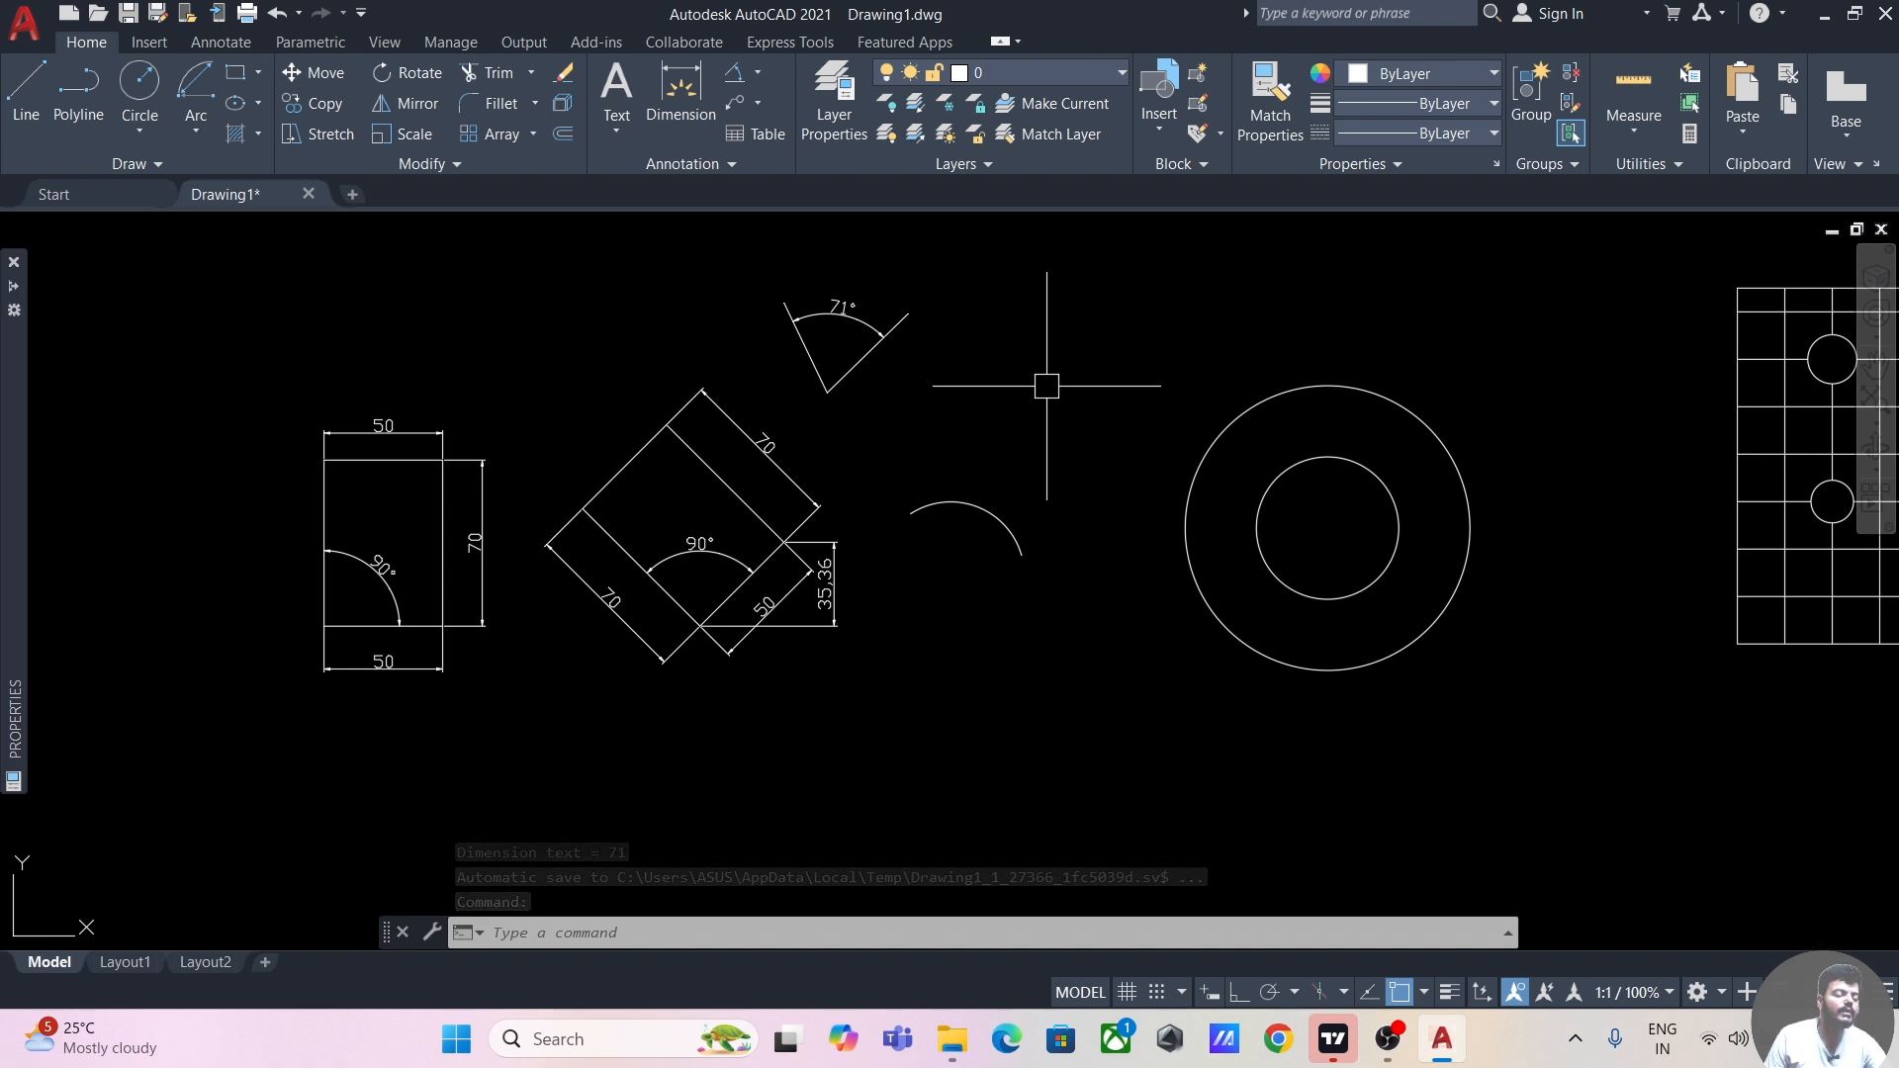
middle_click_drag(1103, 374, 983, 405)
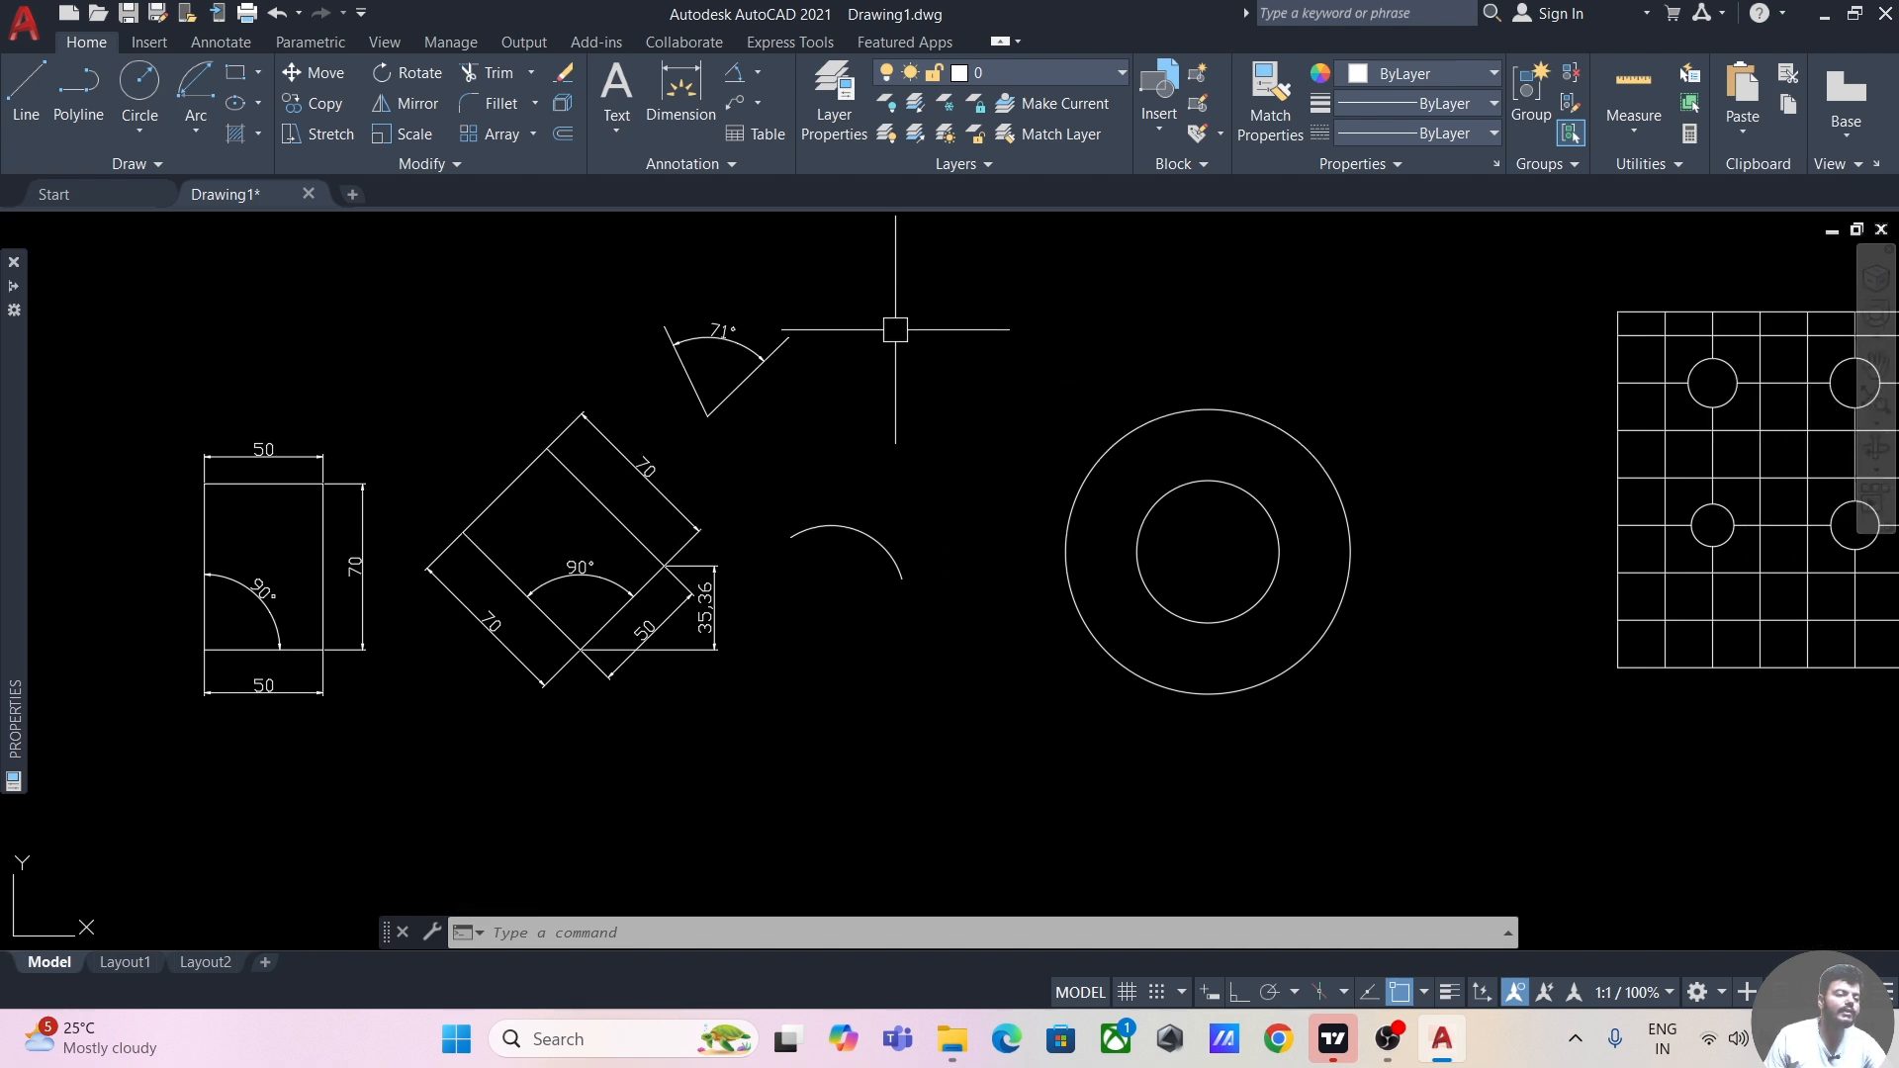
left_click(758, 73)
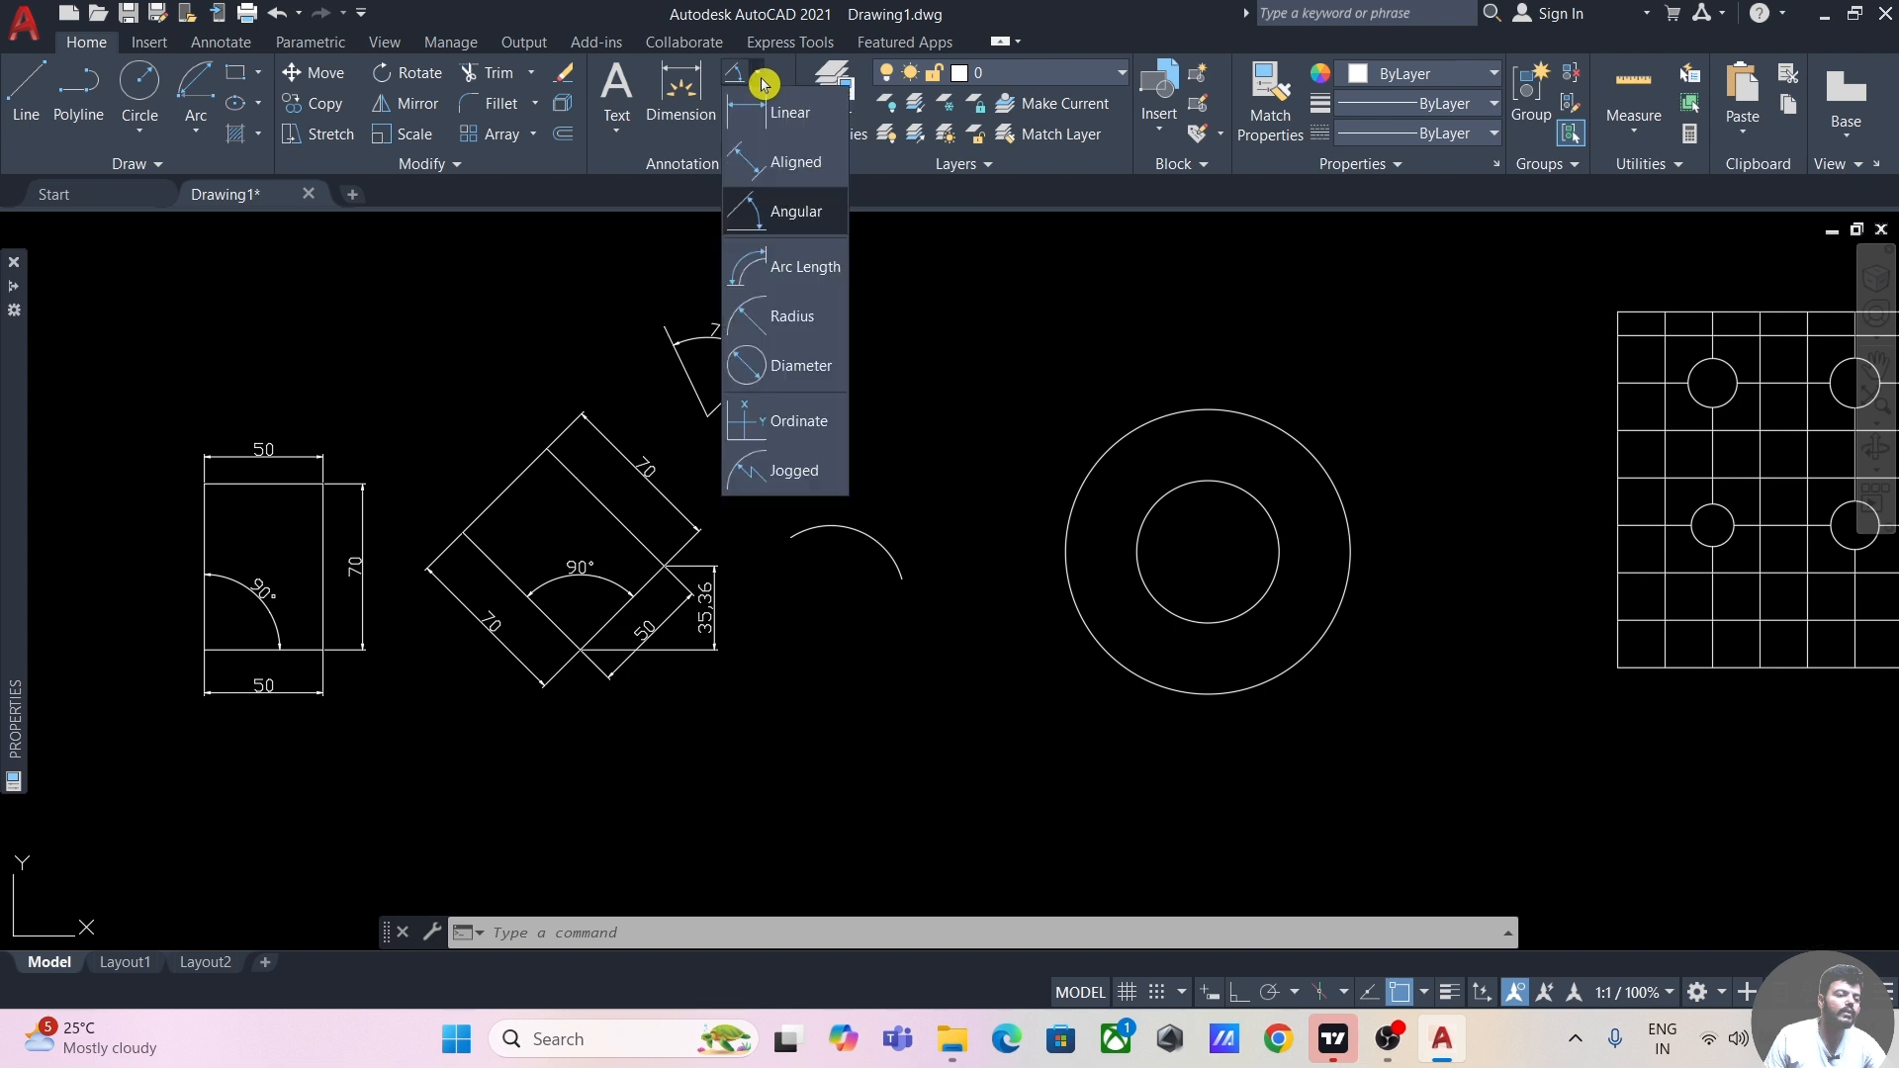
left_click(820, 277)
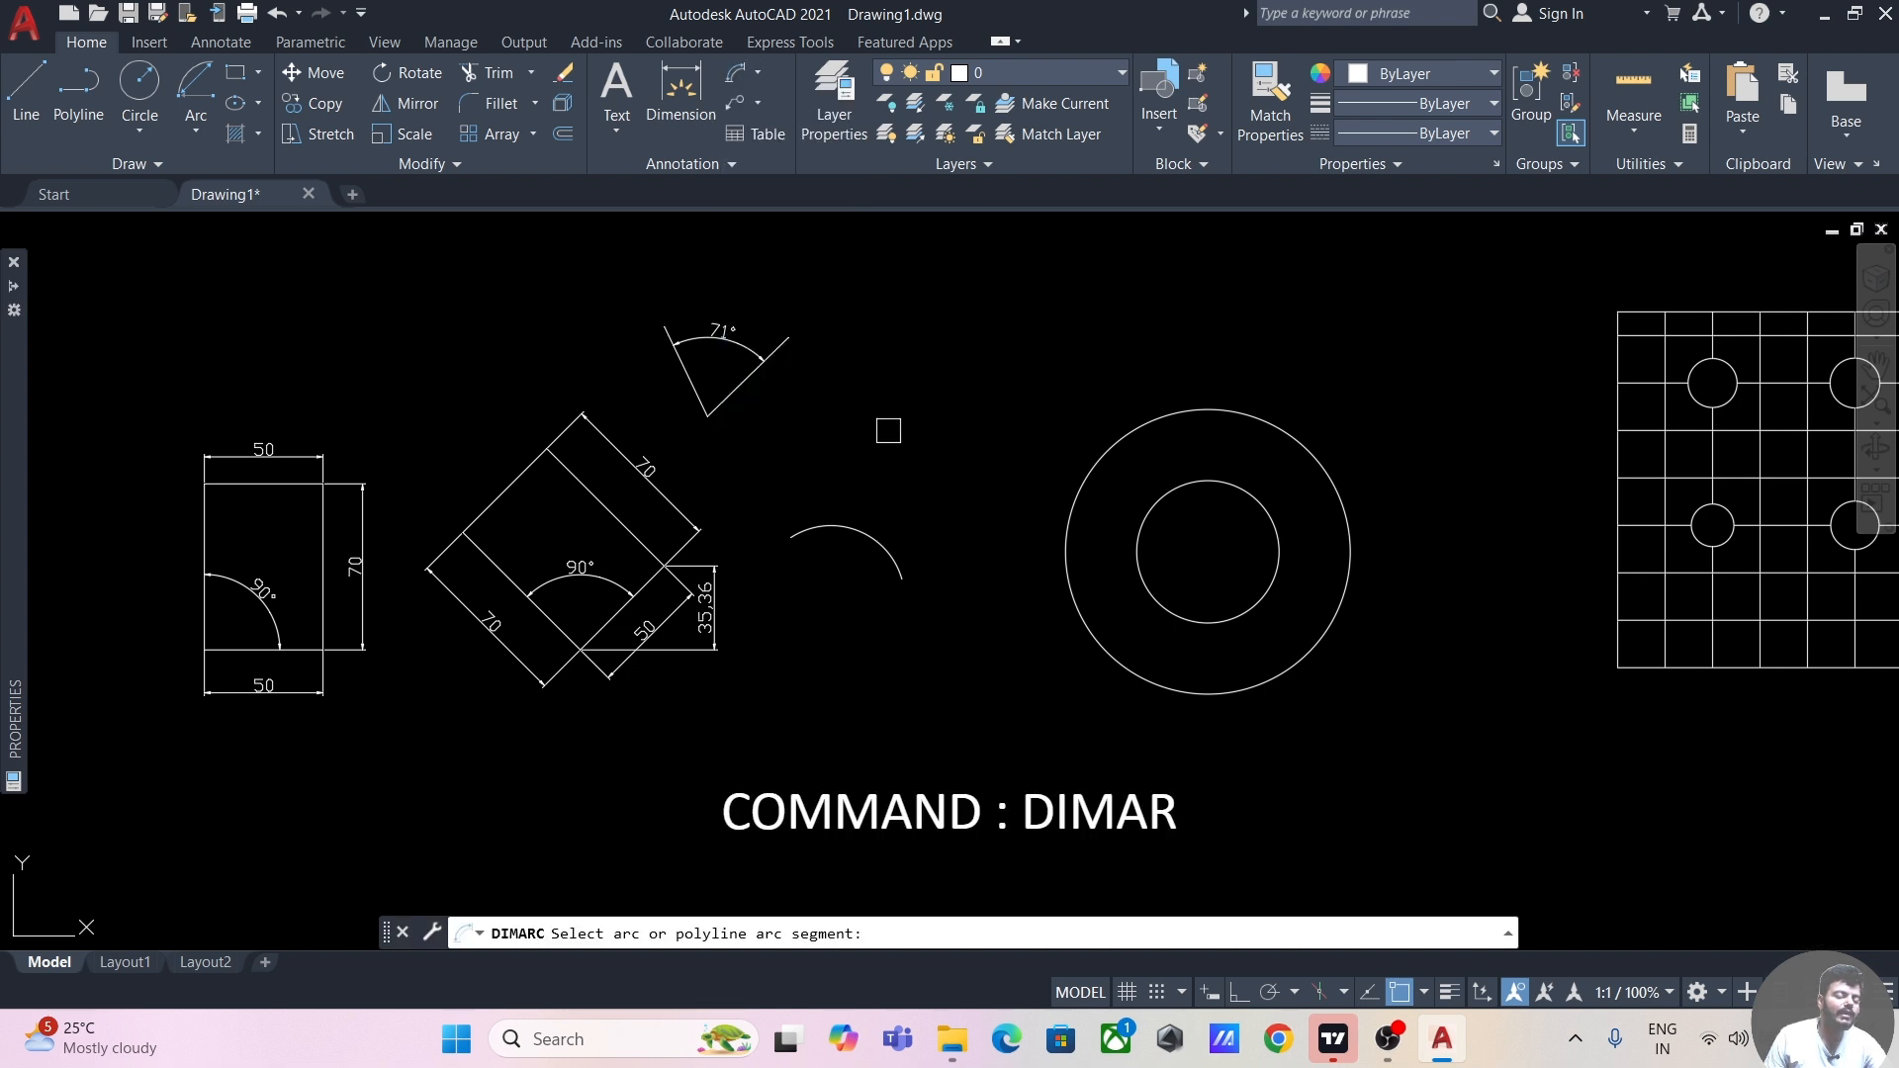
scroll(888, 430, "up", 3)
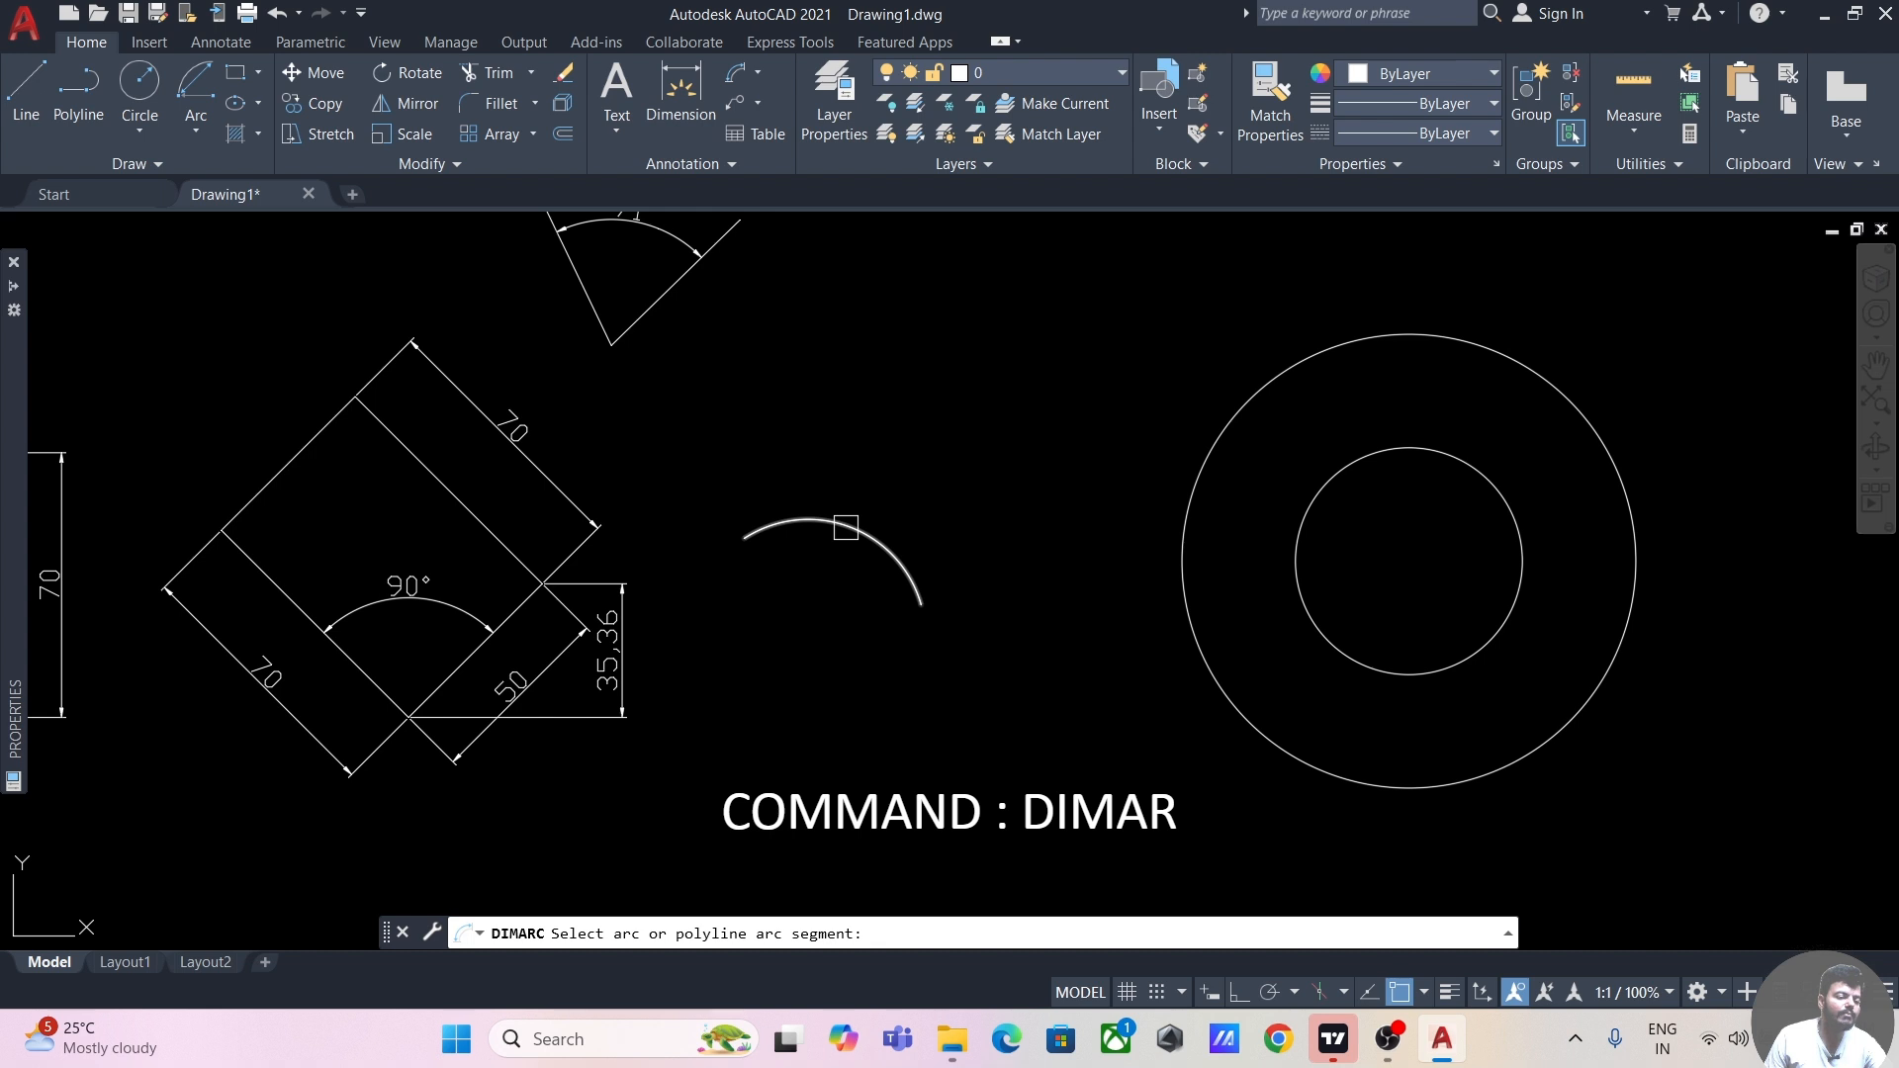
left_click(845, 527)
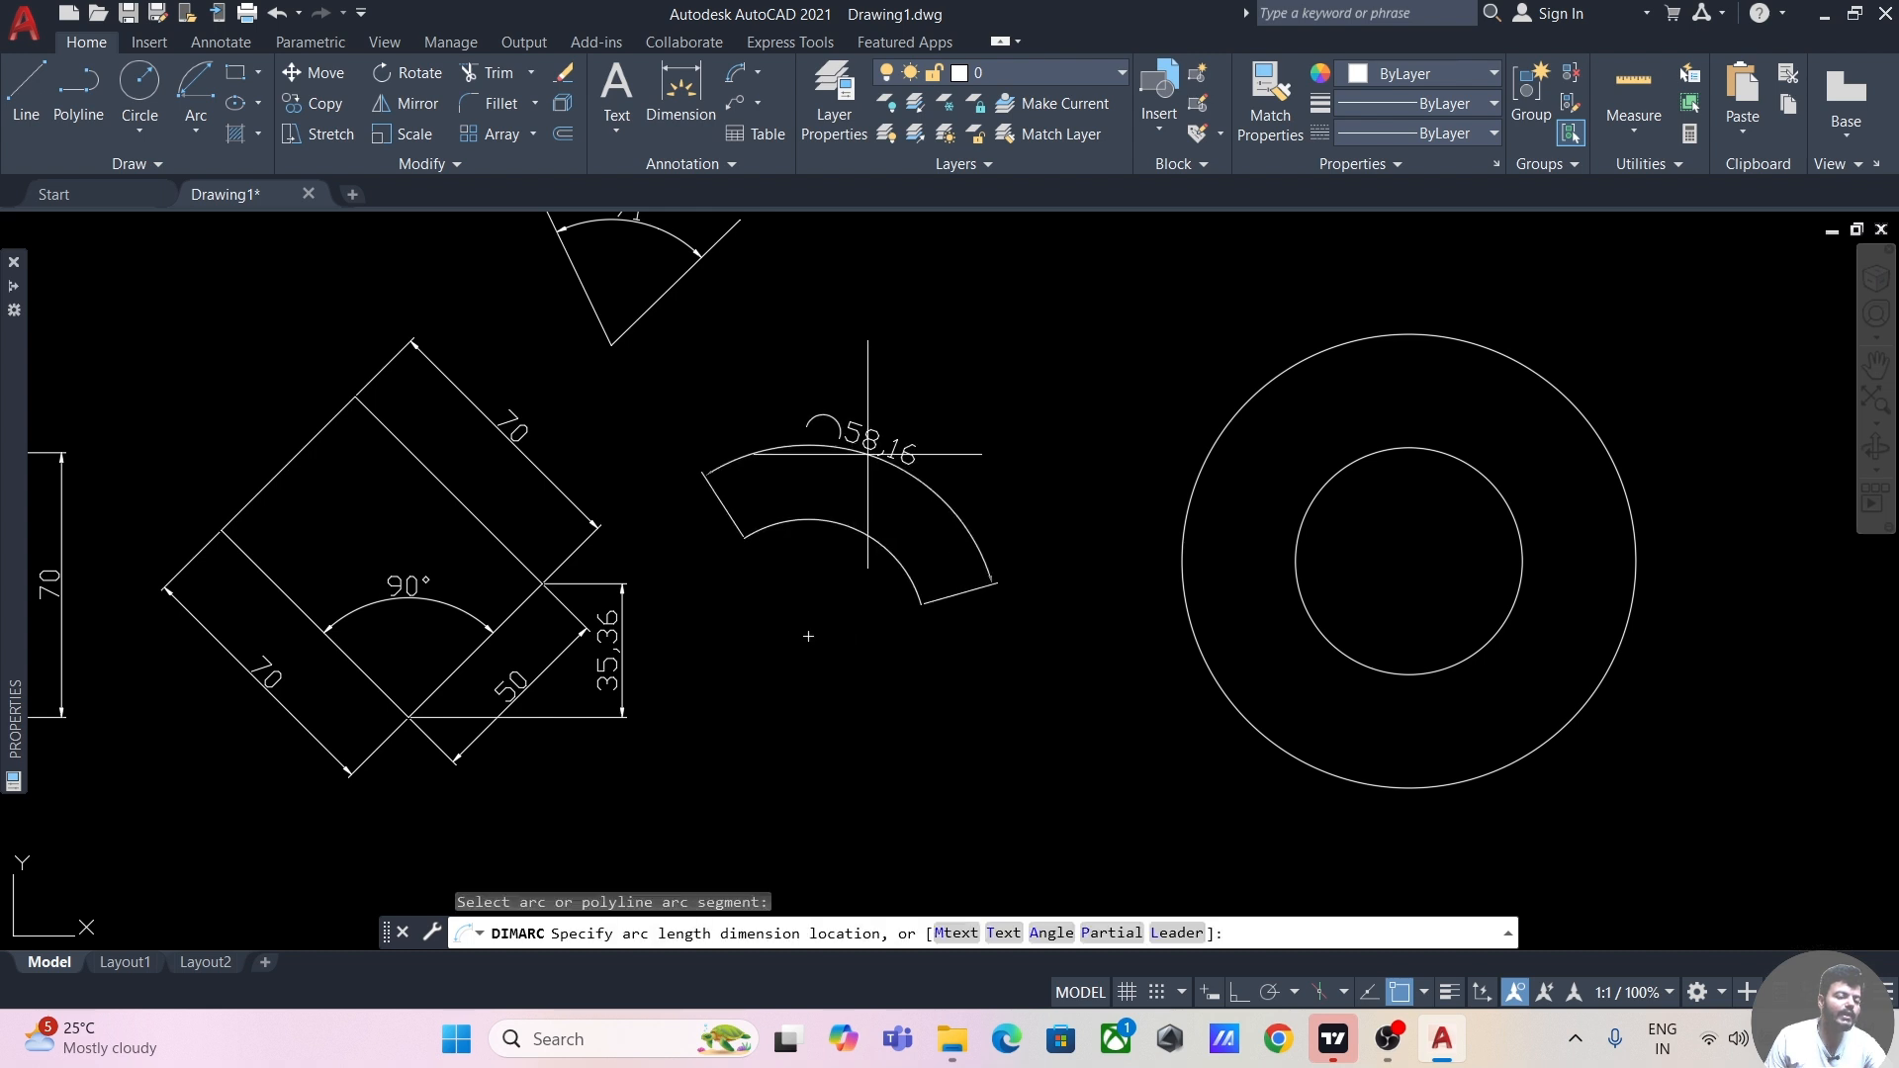
left_click(871, 392)
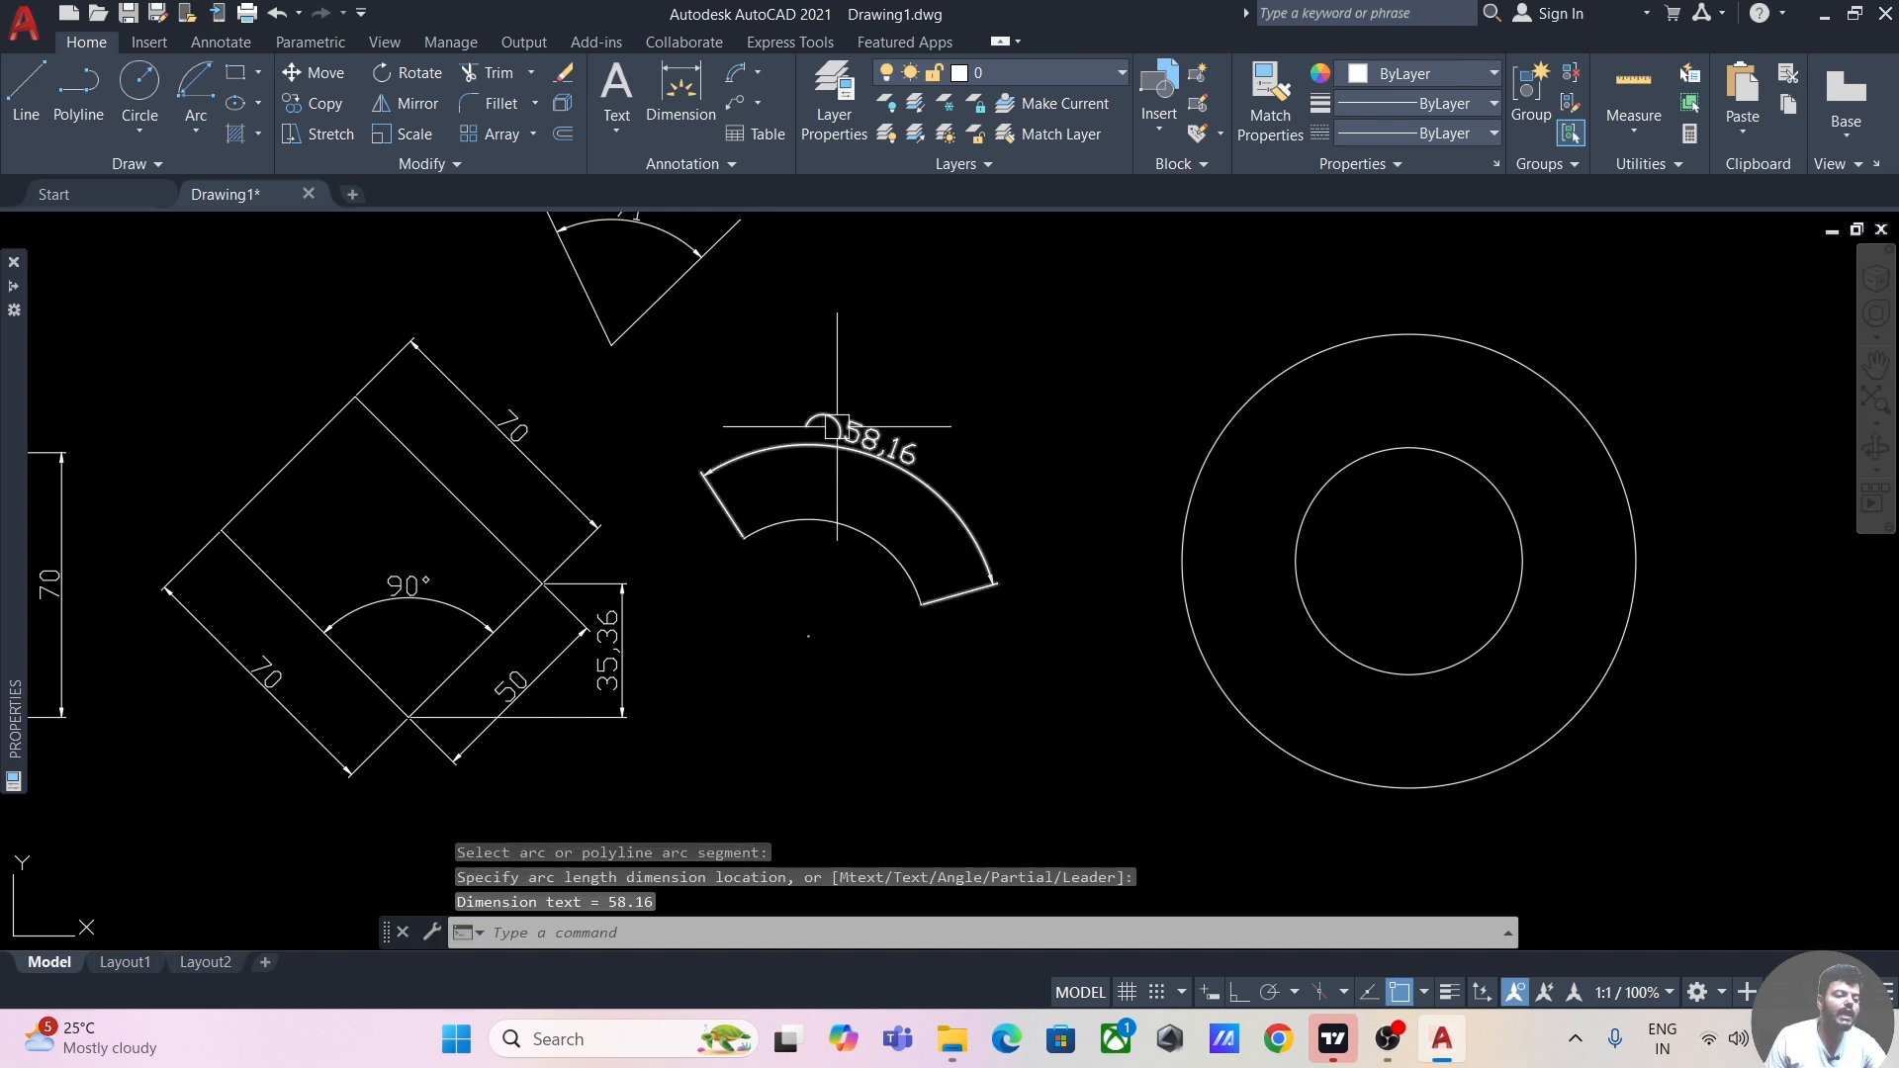
- Add an aligned dimension between the open arc's two endpoints, placed just below the arc
scroll(848, 420, "up", 5)
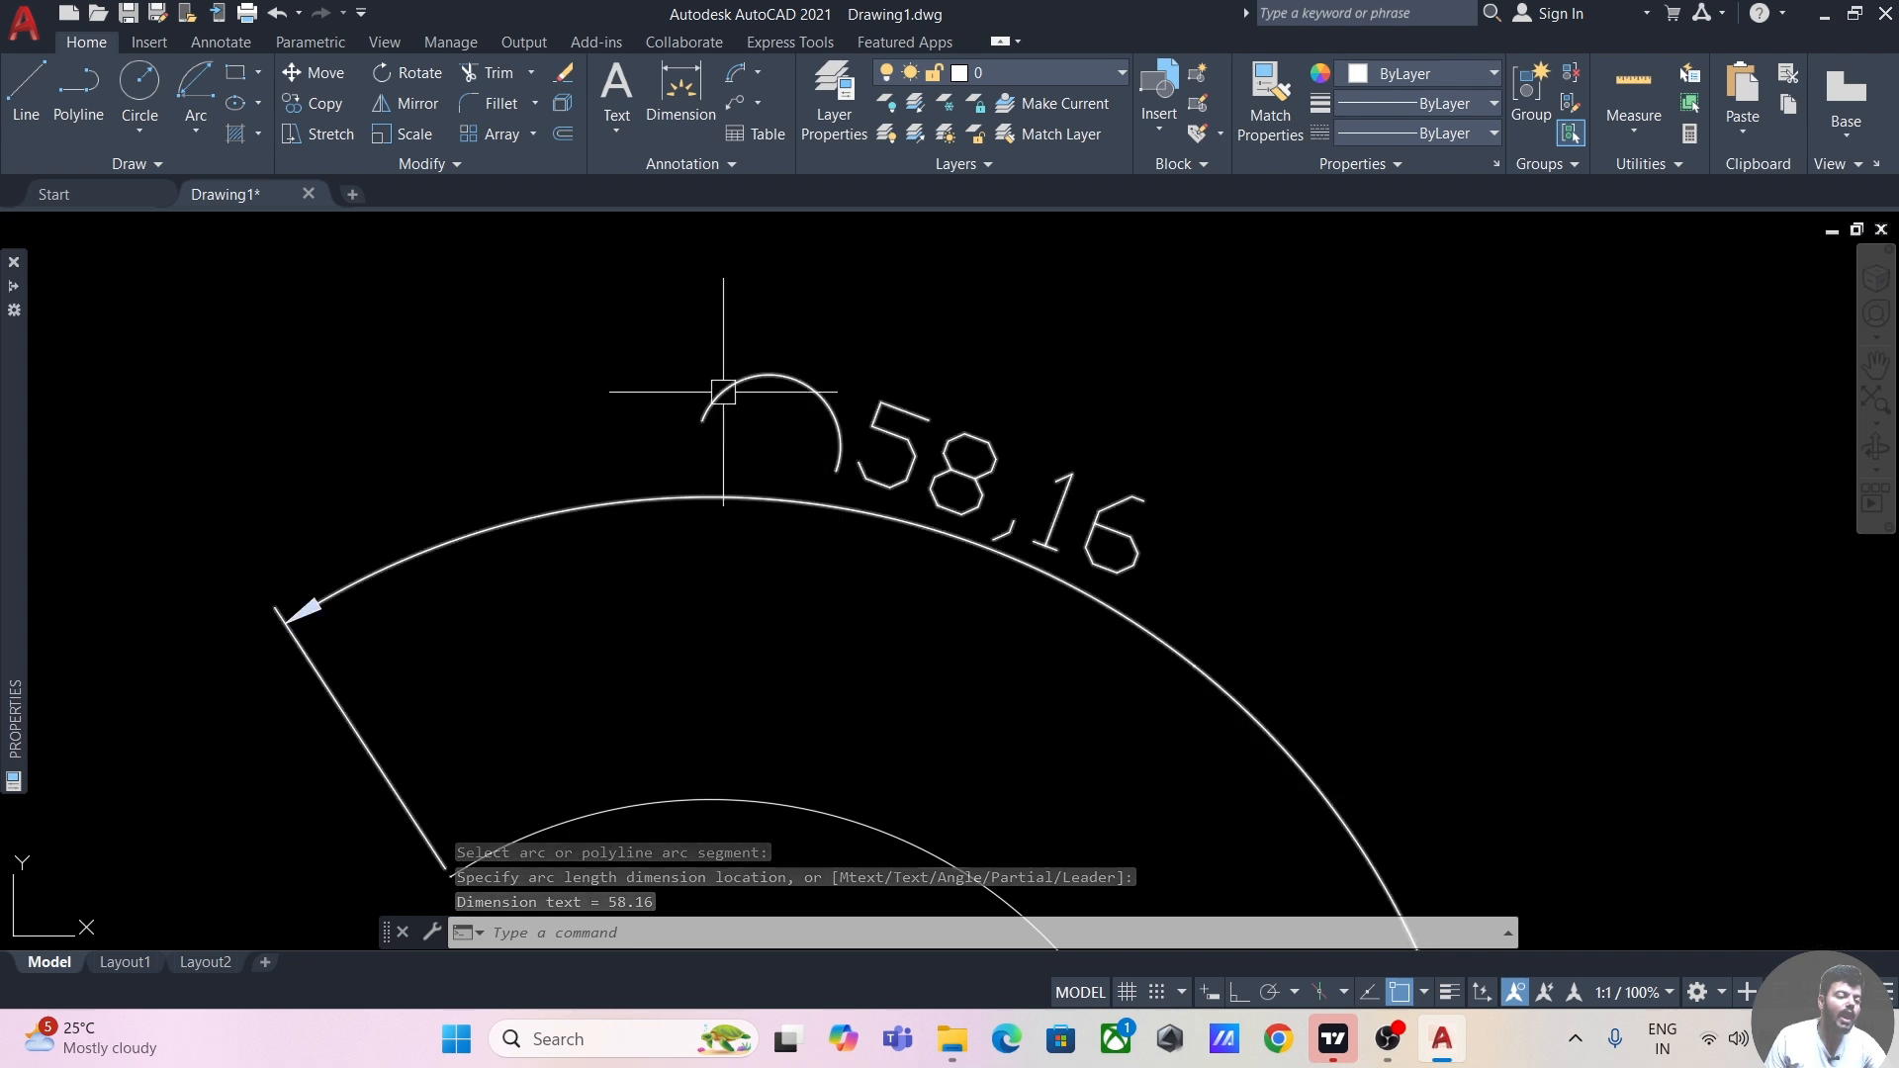
scroll(819, 465, "down", 5)
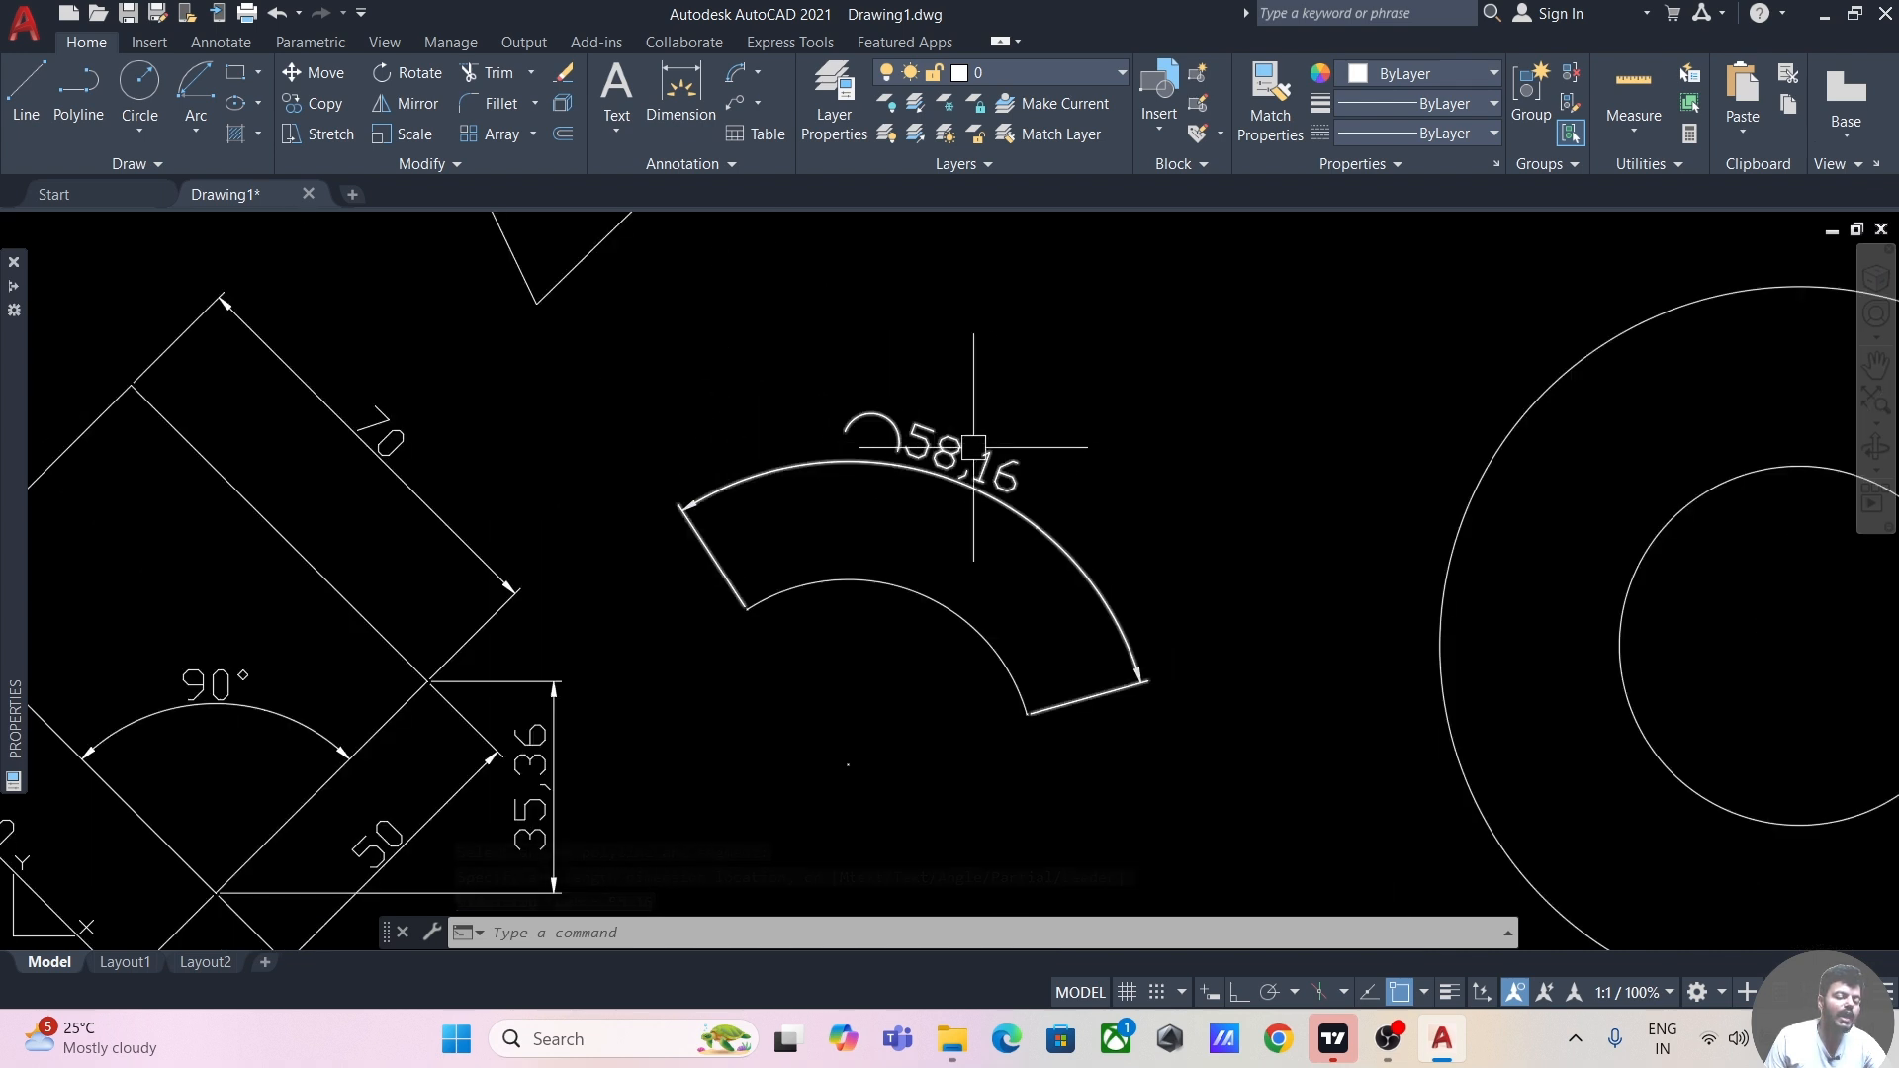
scroll(1133, 402, "down", 3)
middle_click_drag(1154, 382, 1068, 475)
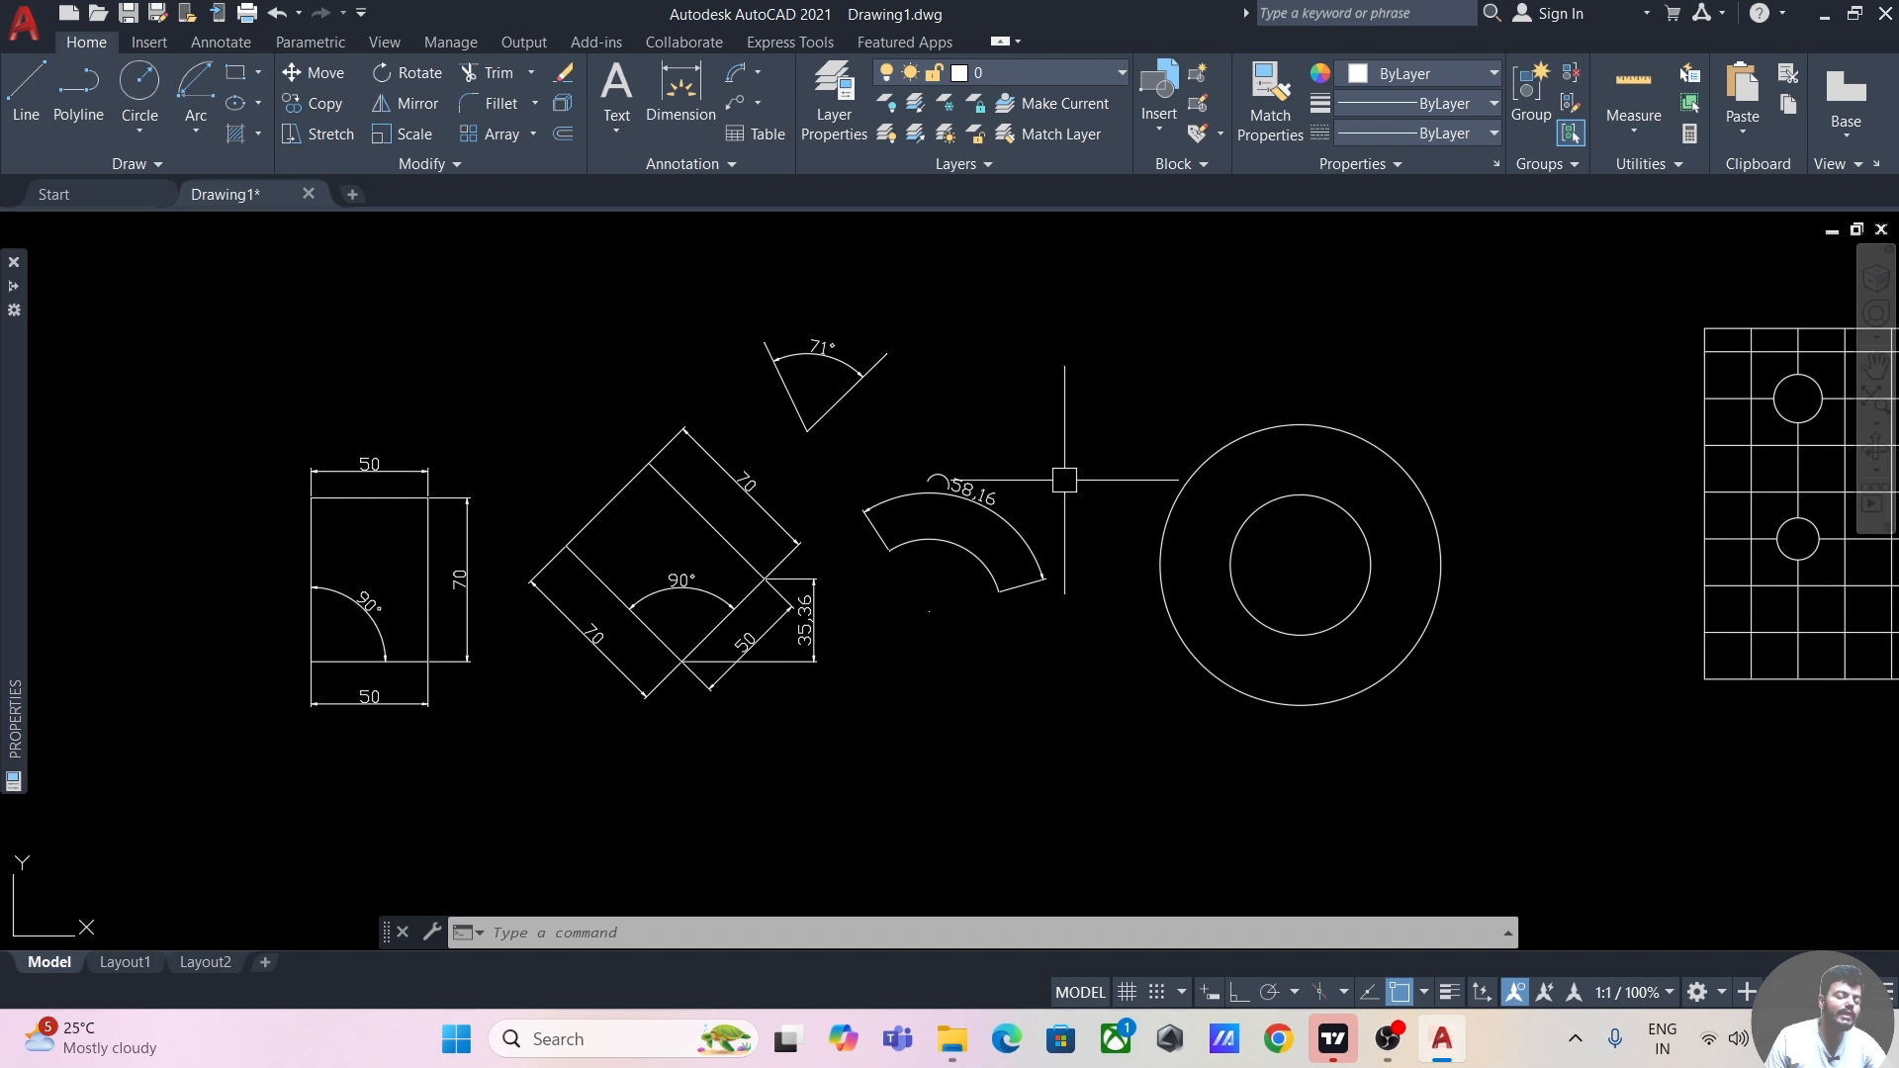
scroll(1069, 475, "up", 3)
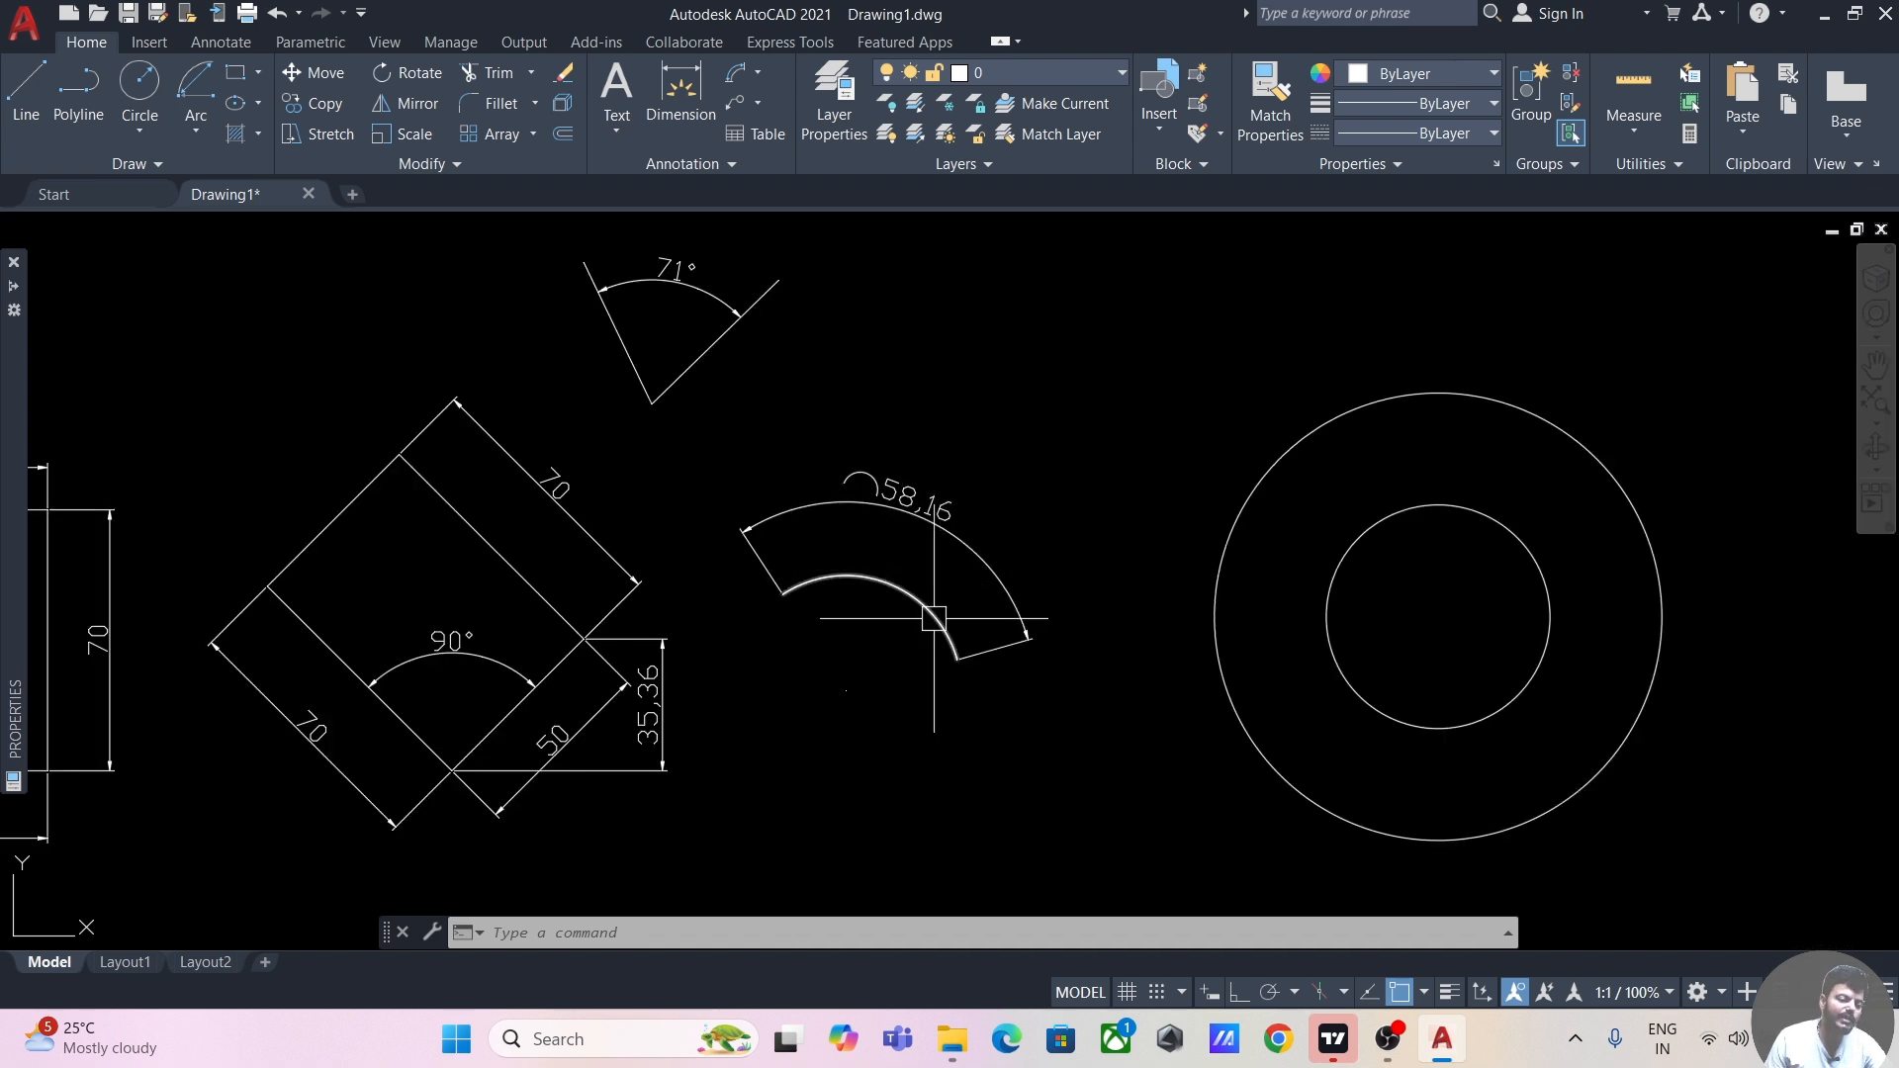
middle_click_drag(1091, 393, 1064, 339)
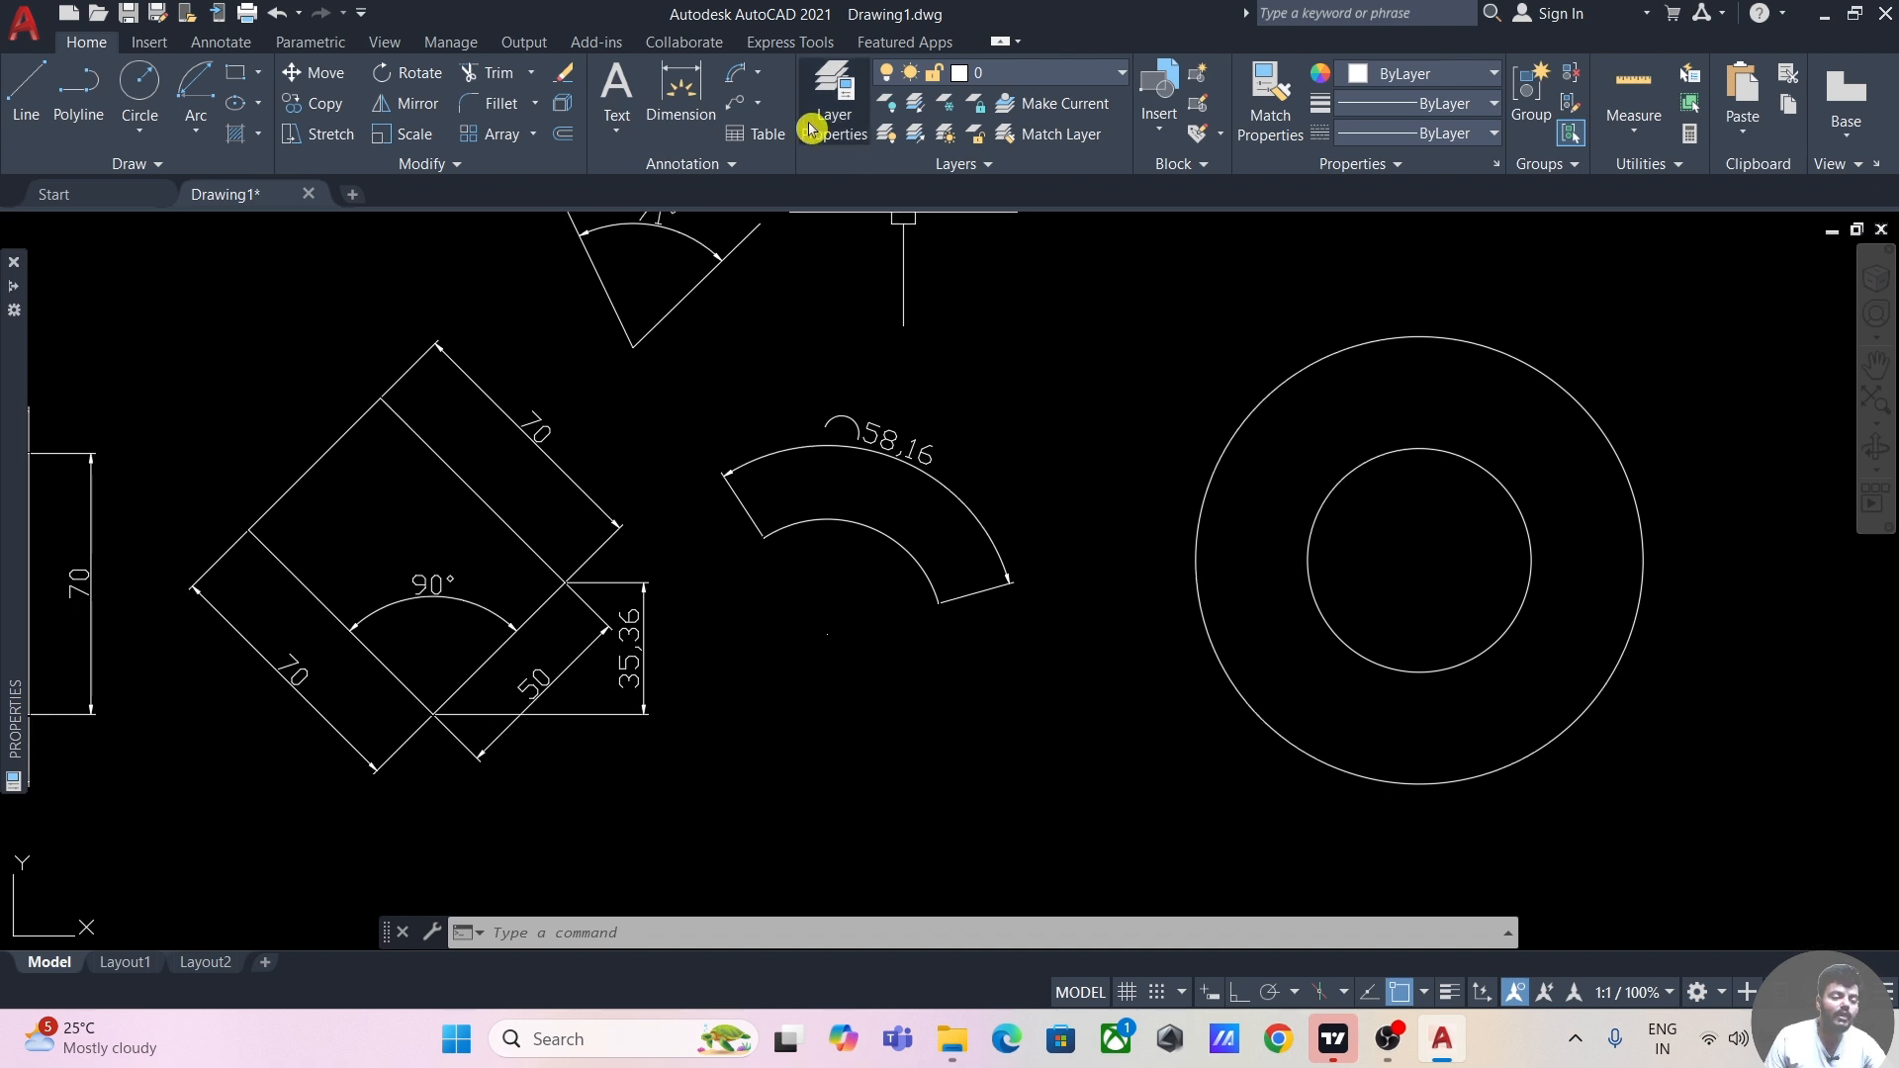
left_click(767, 82)
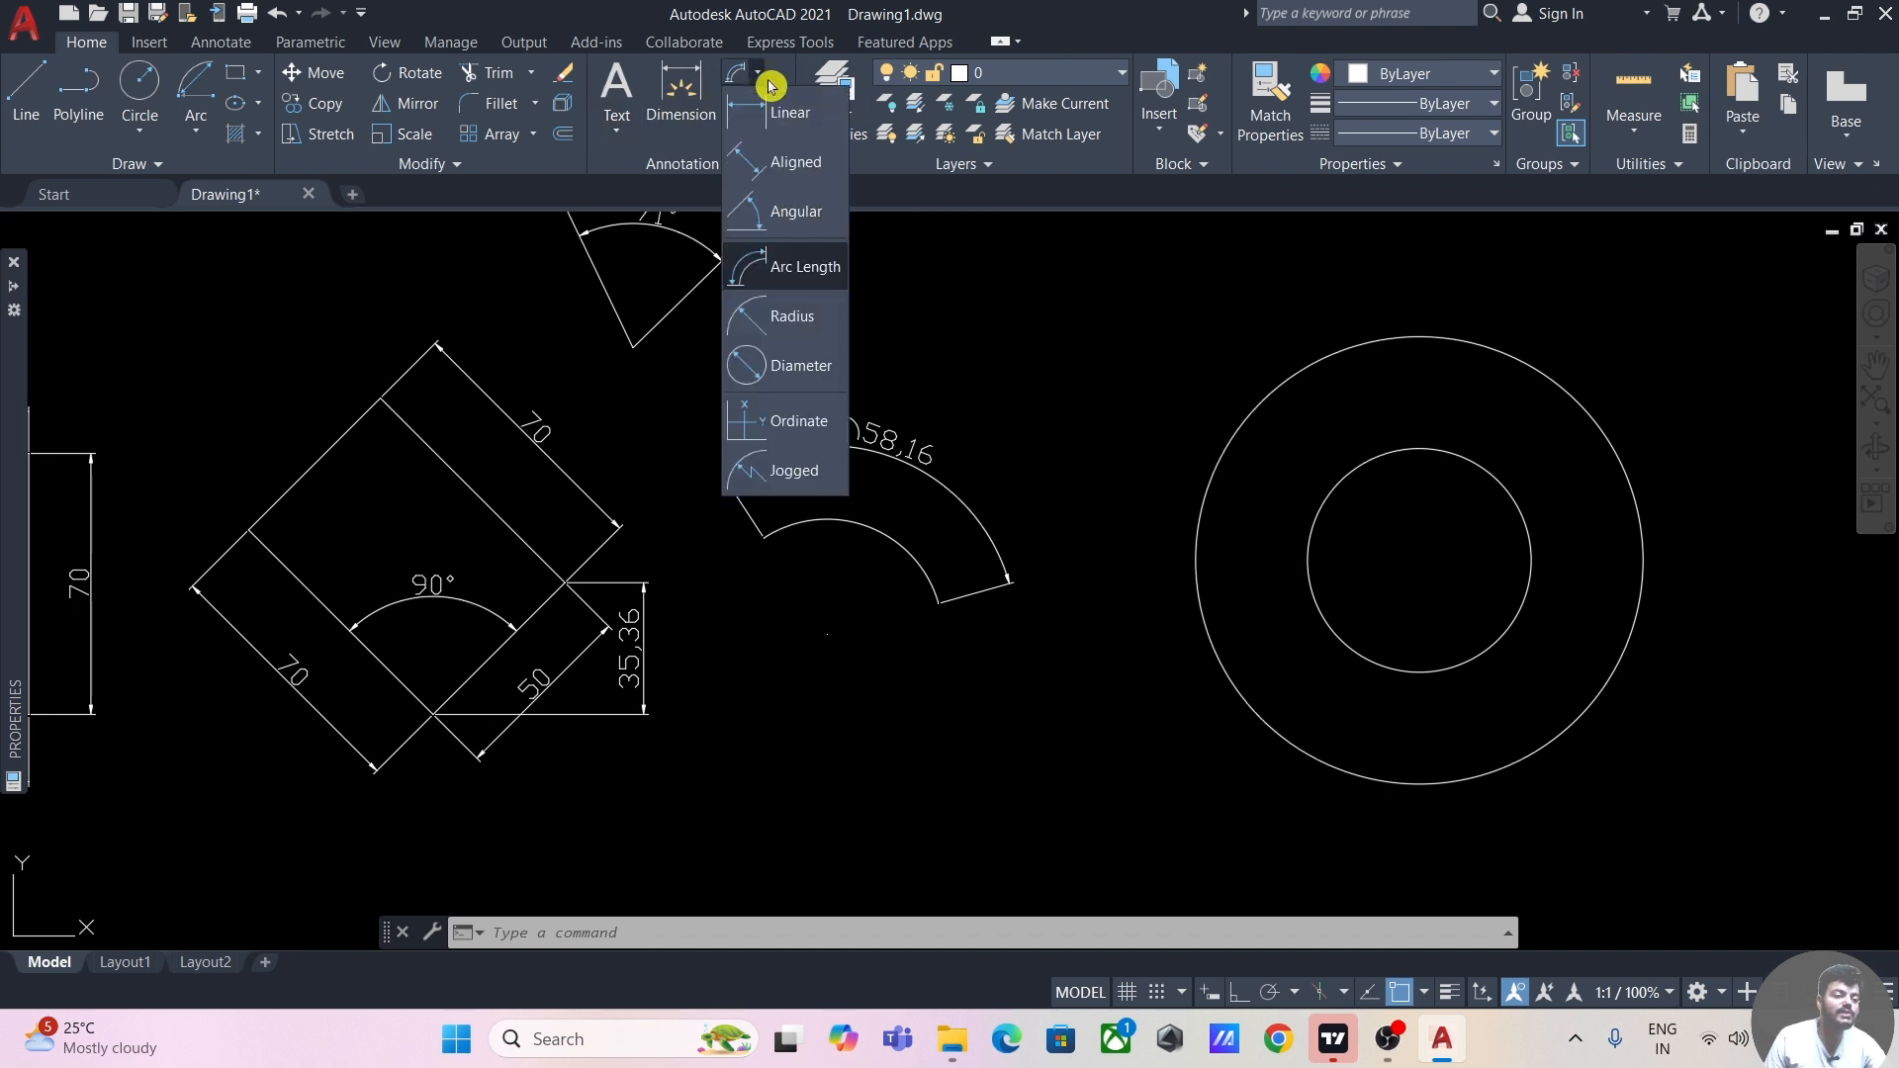
left_click(791, 163)
left_click(764, 537)
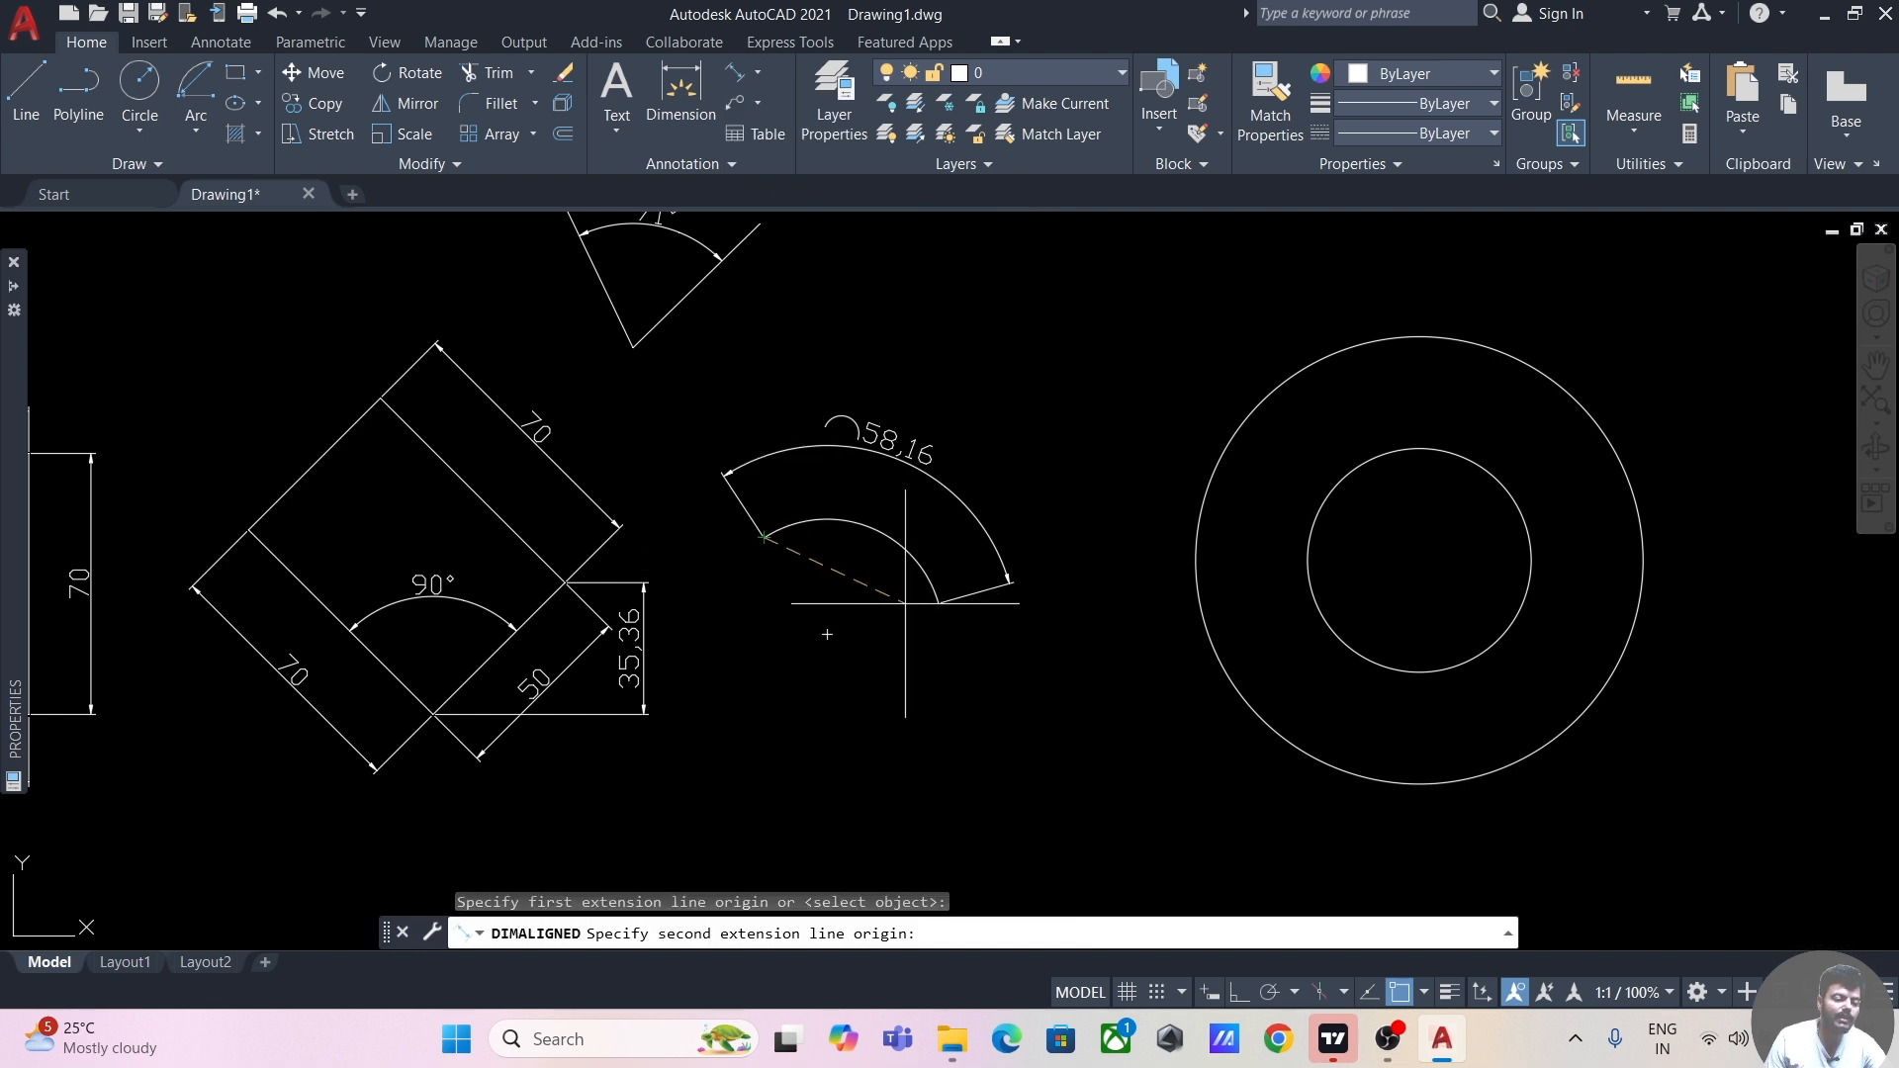
left_click(939, 601)
left_click(839, 581)
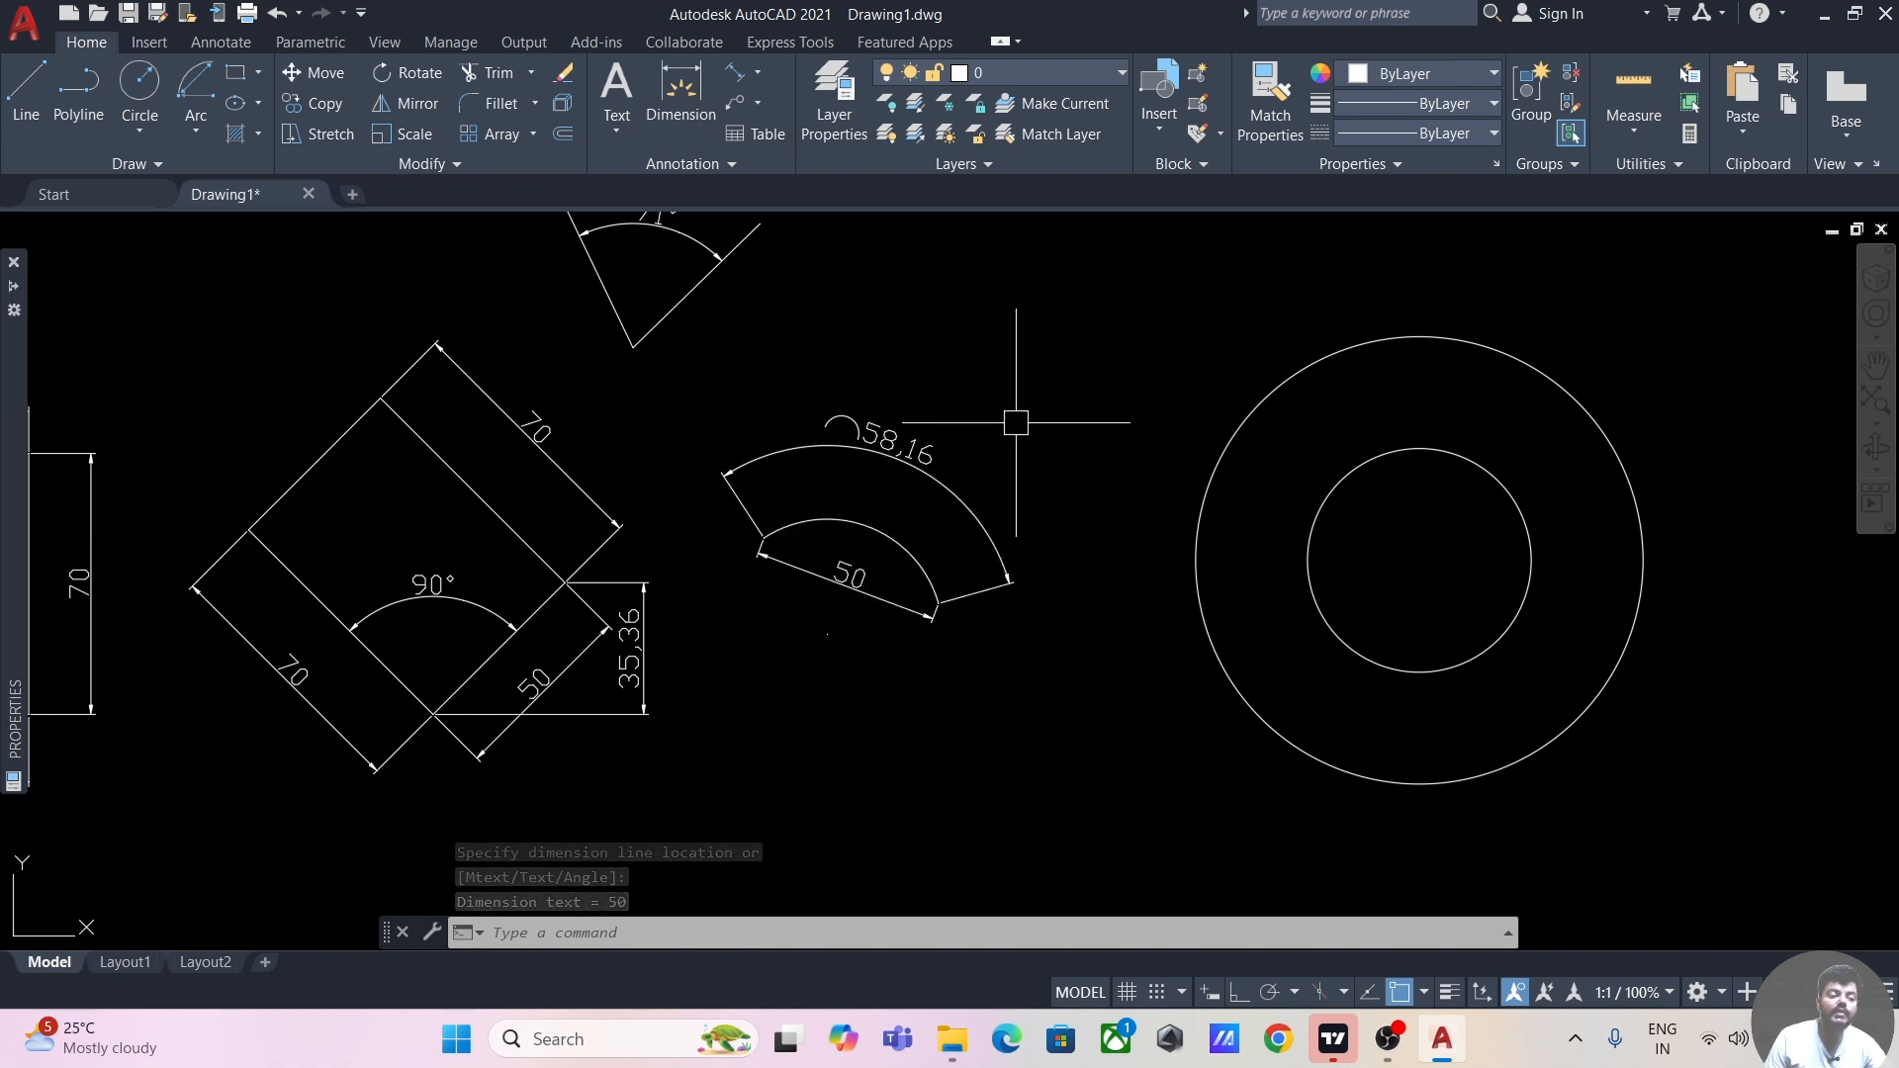
- Add a radius dimension to the open arc, with its text outside to the upper right
scroll(975, 411, "down", 3)
scroll(824, 415, "up", 1)
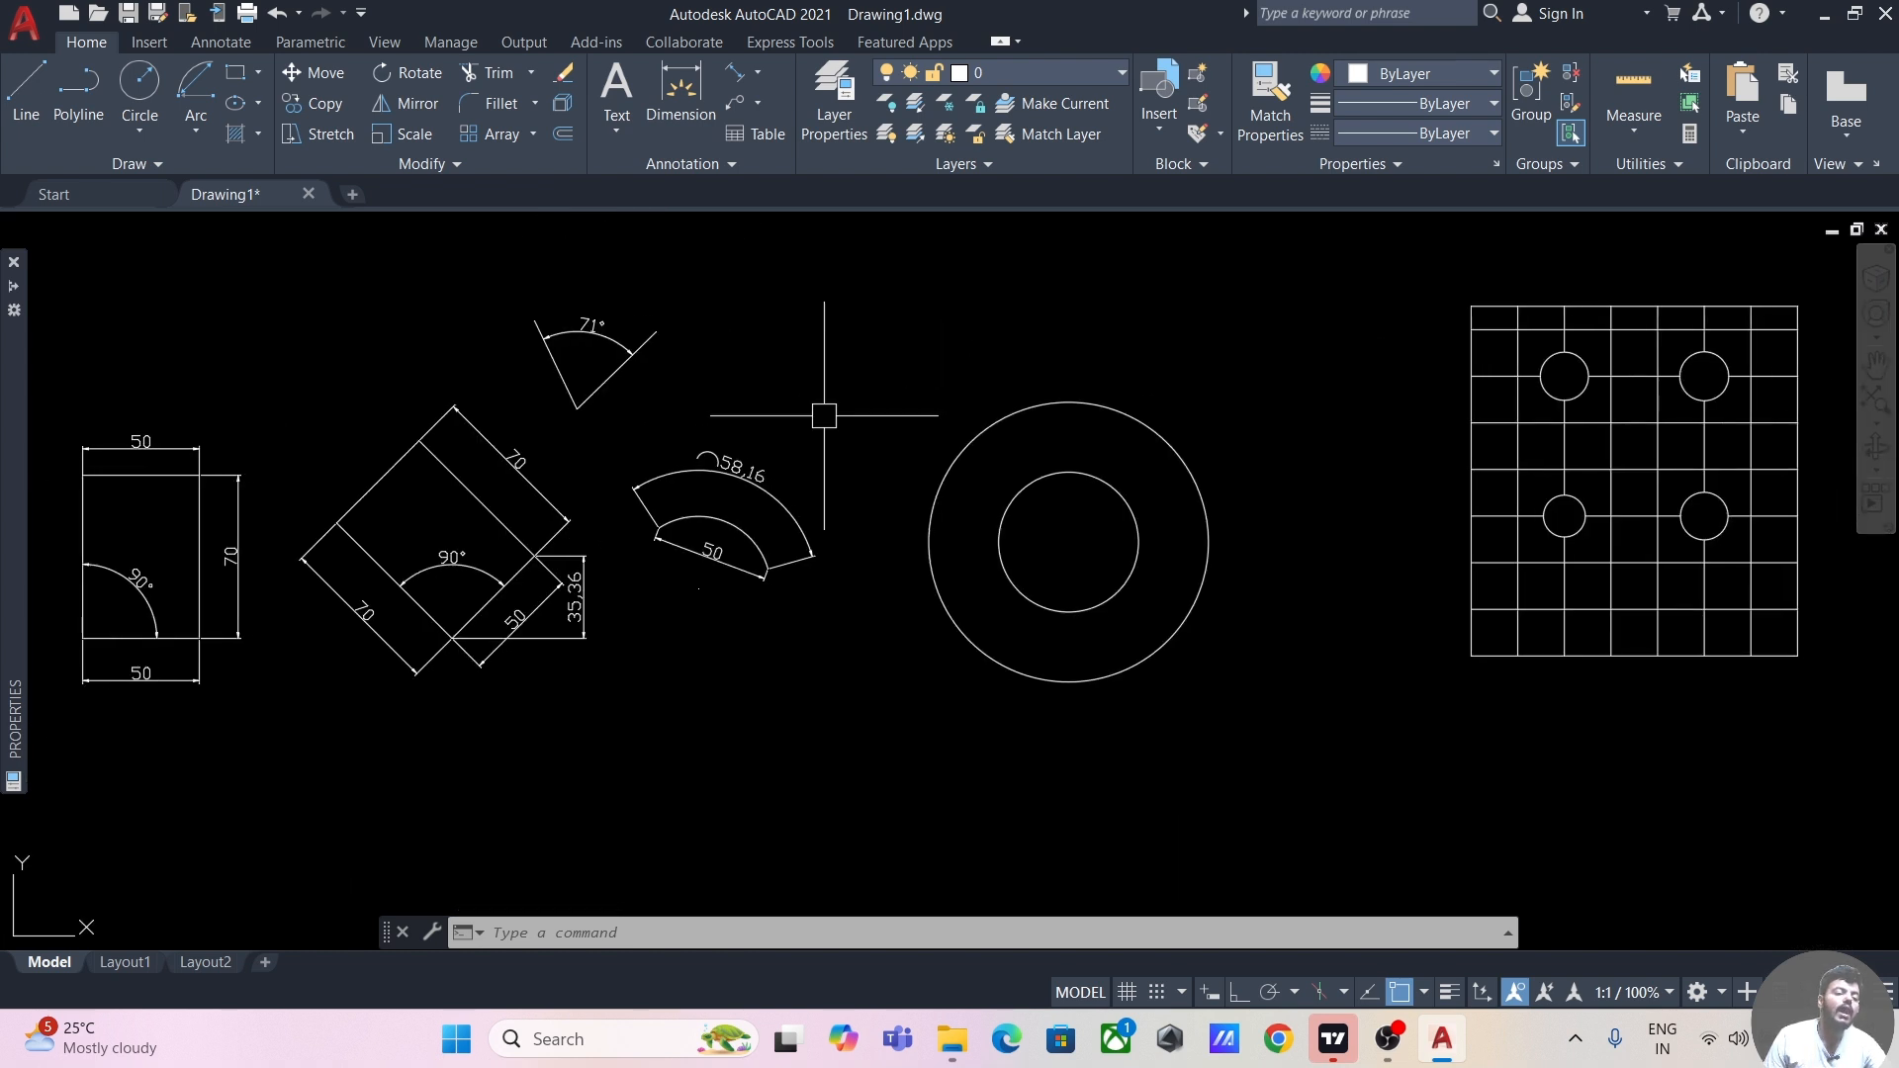
left_click(764, 76)
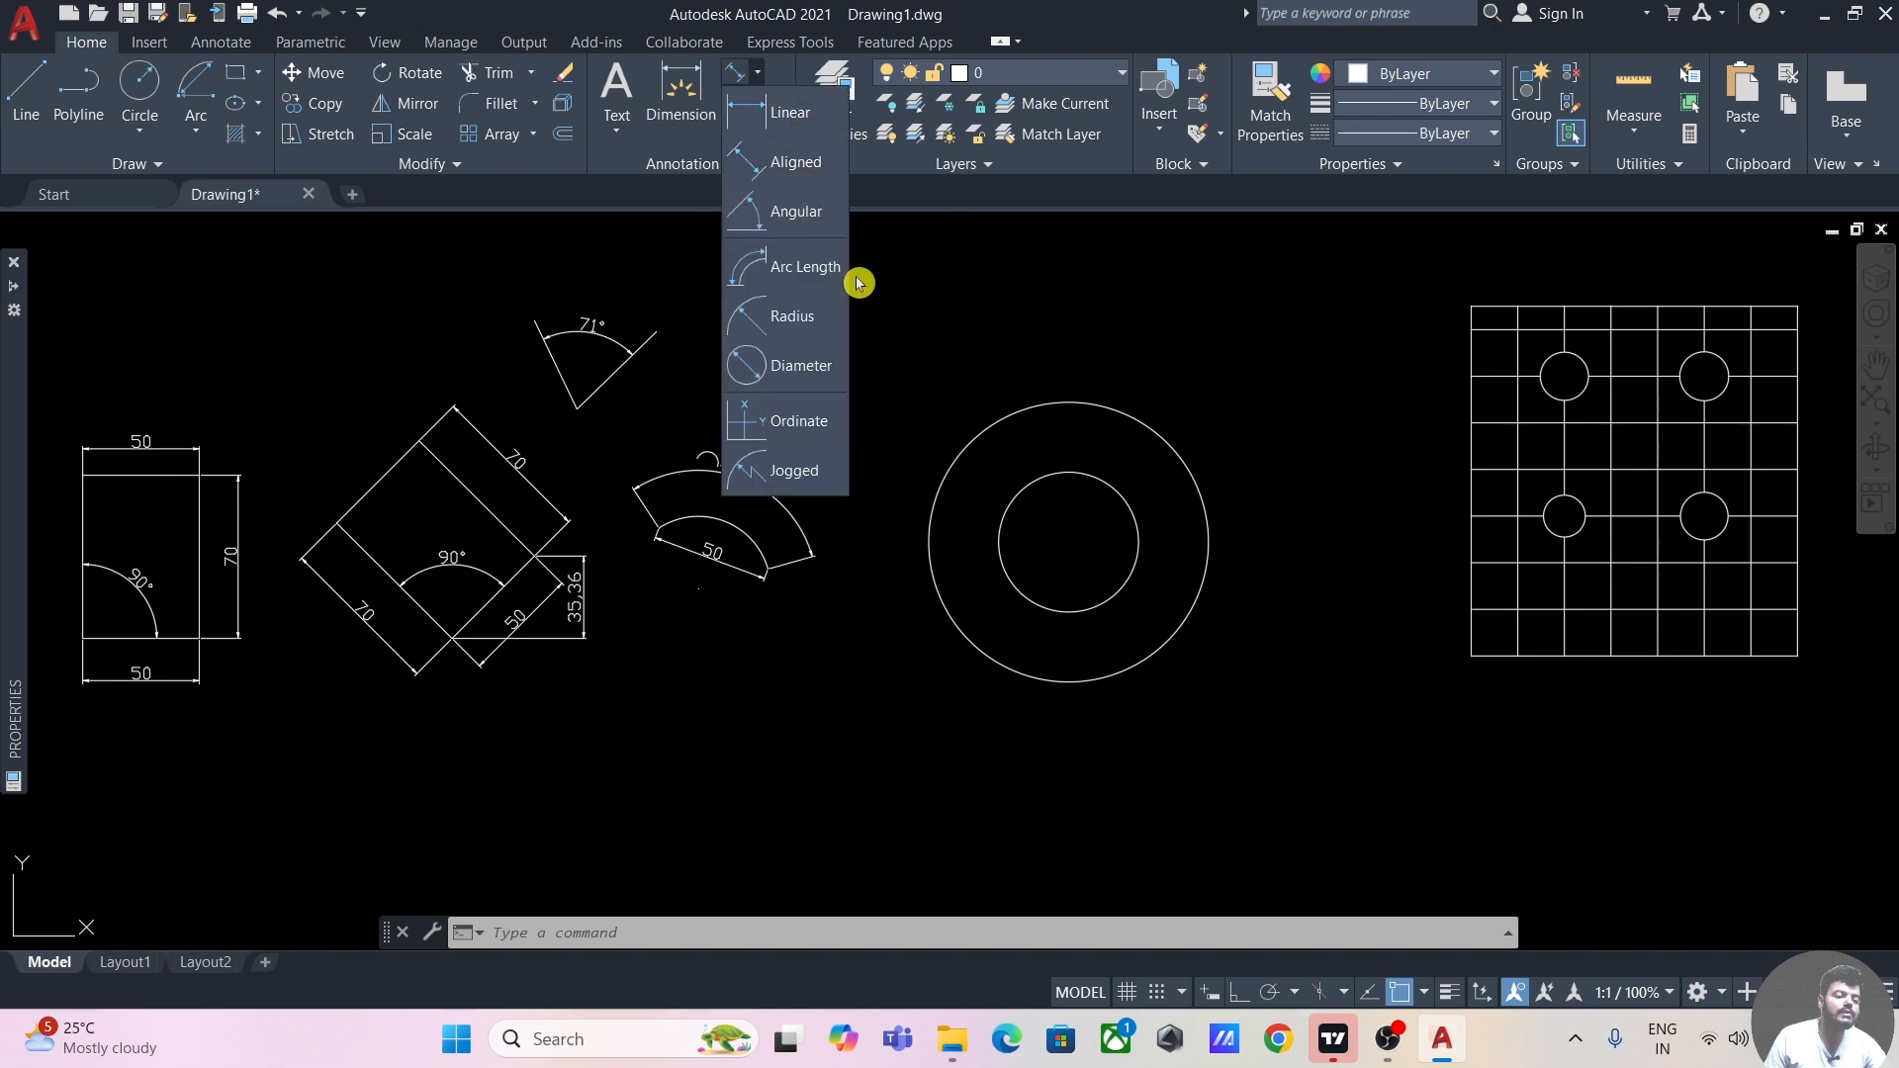
left_click(802, 327)
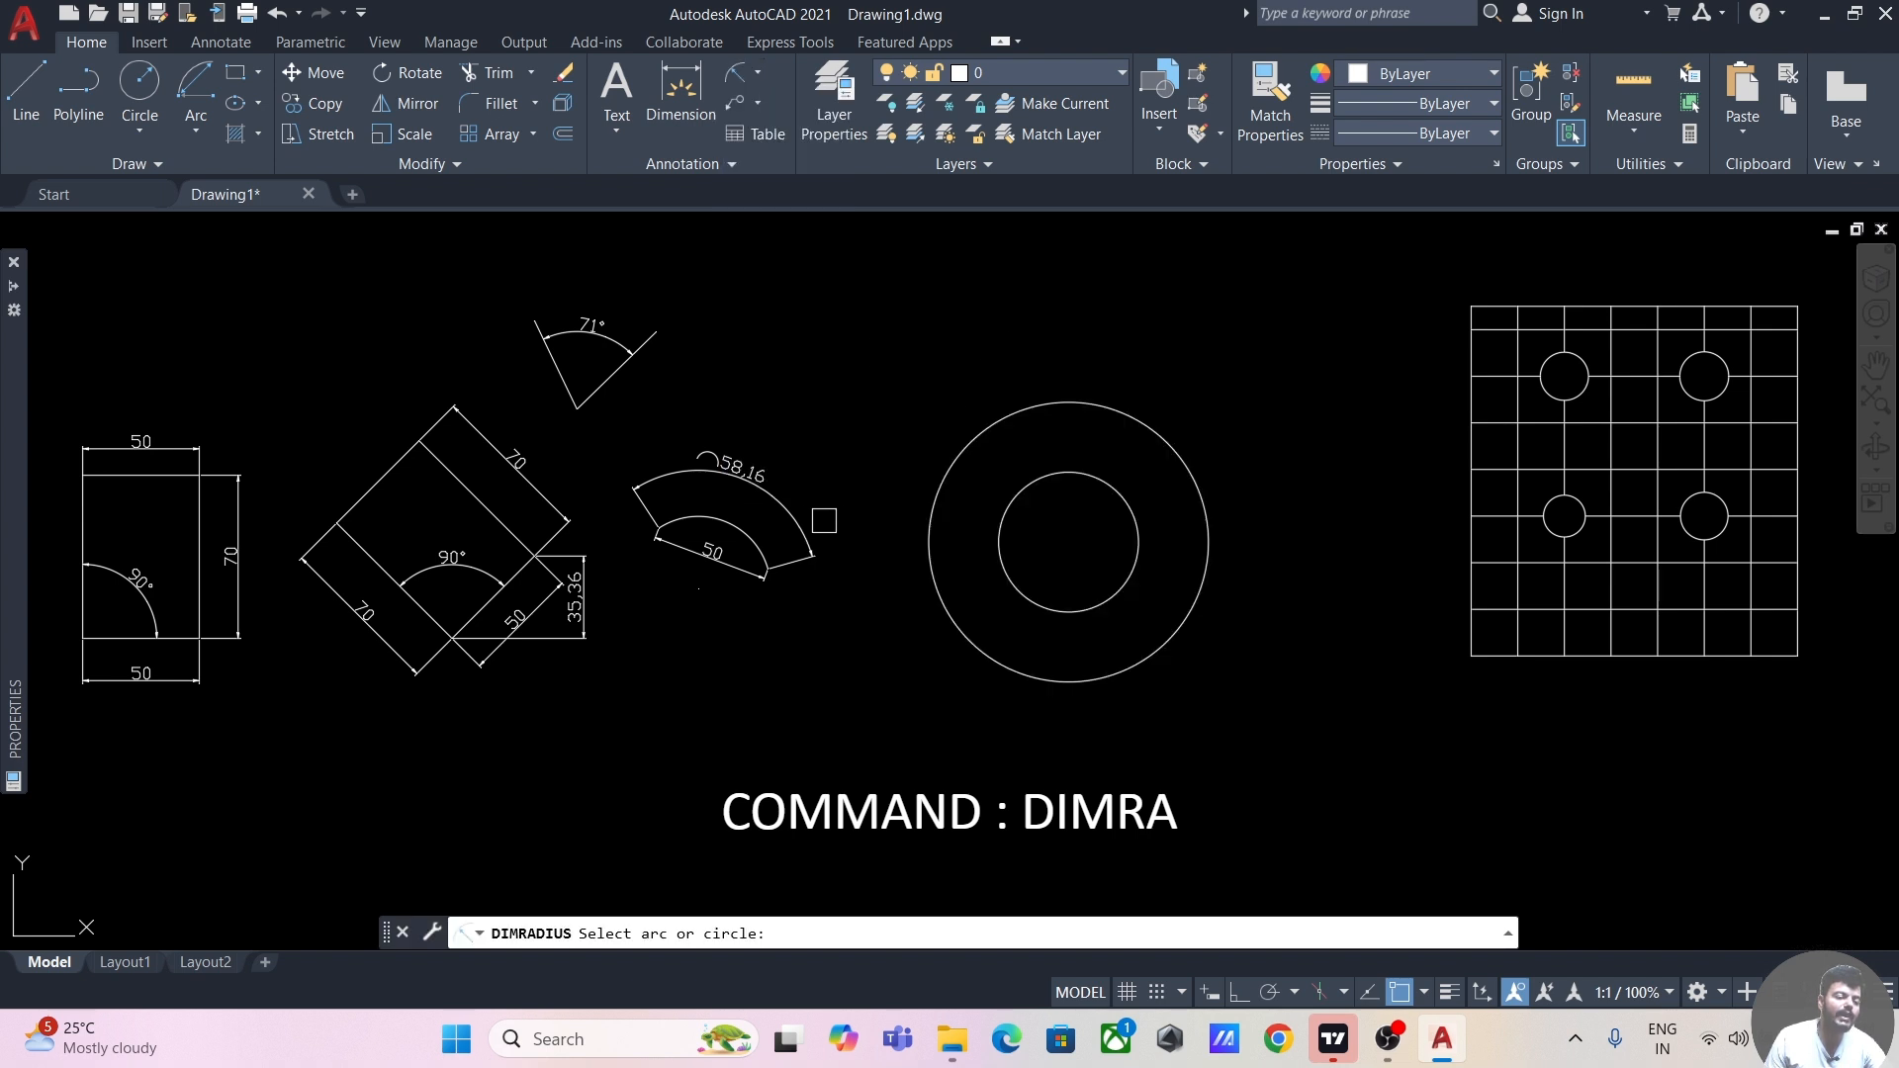
left_click(753, 525)
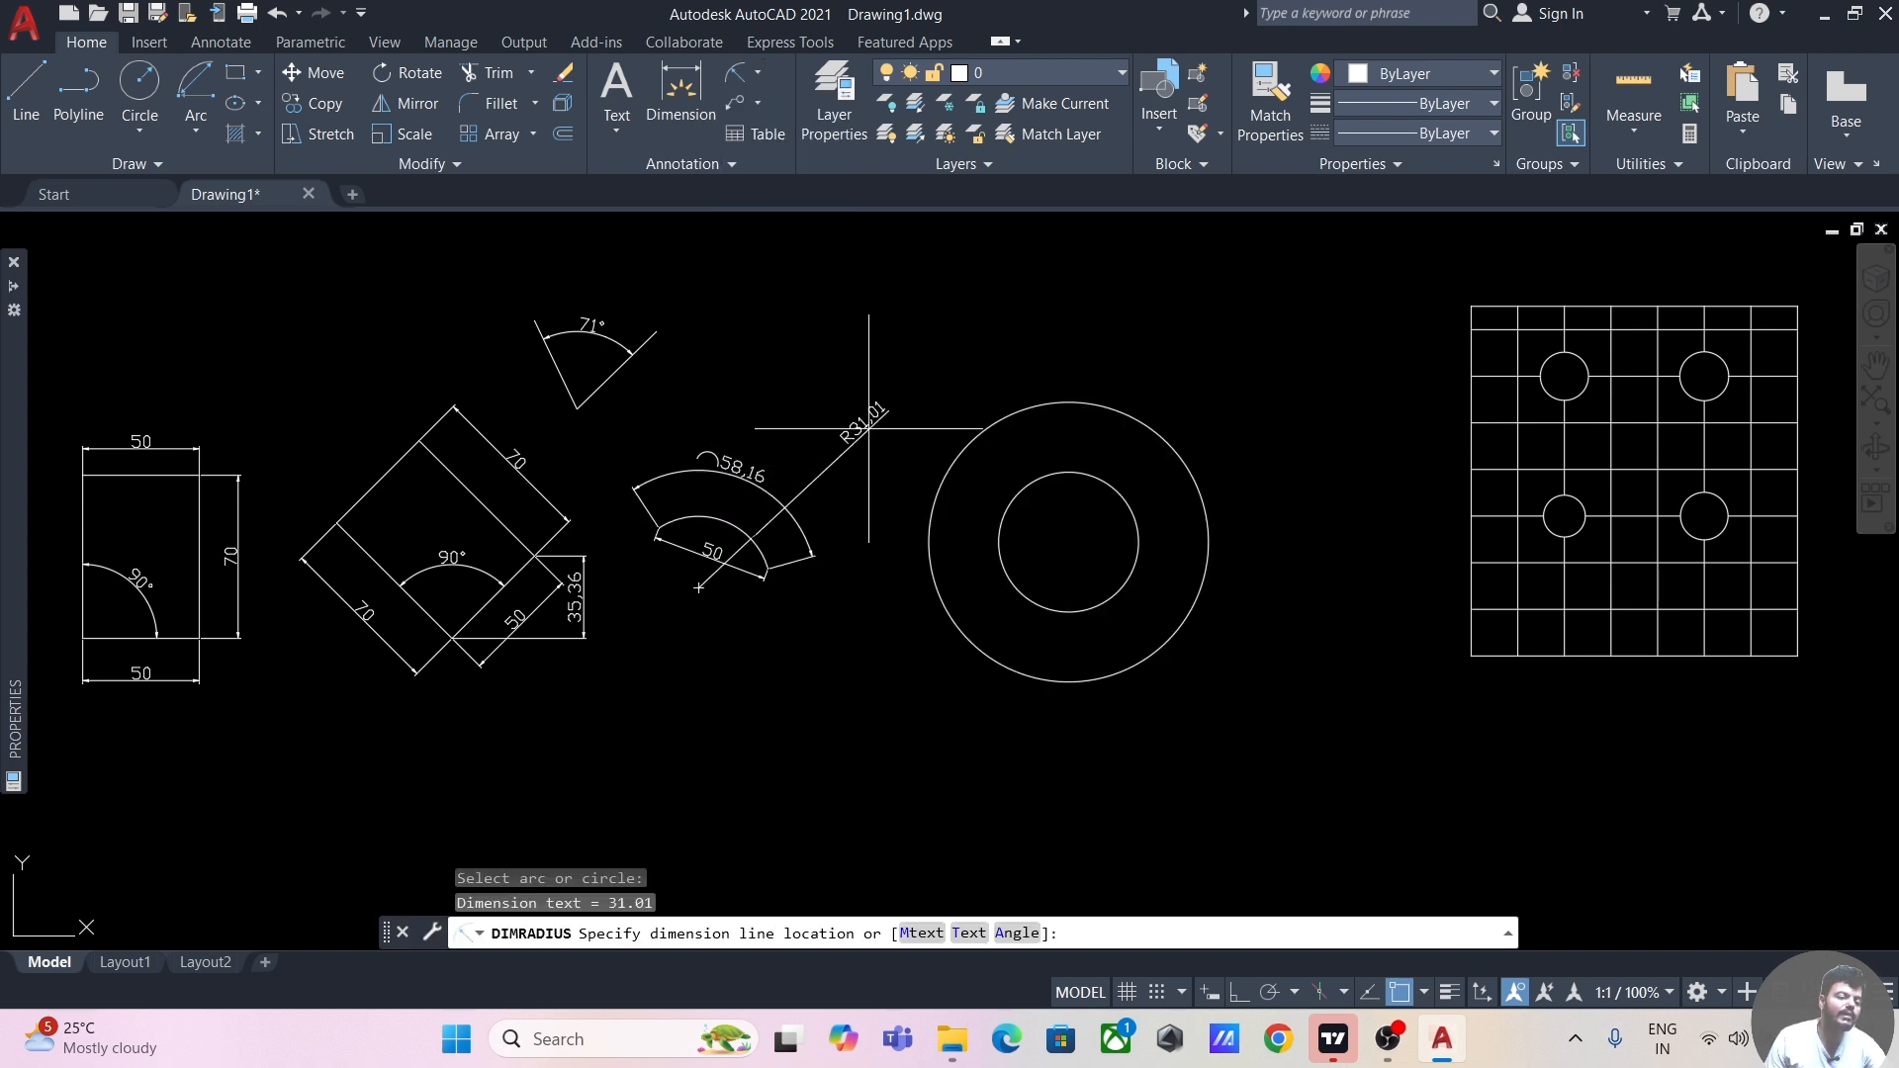
- Add a radius dimension to the larger concentric circle, with its text above the circle
left_click(745, 71)
left_click(1115, 406)
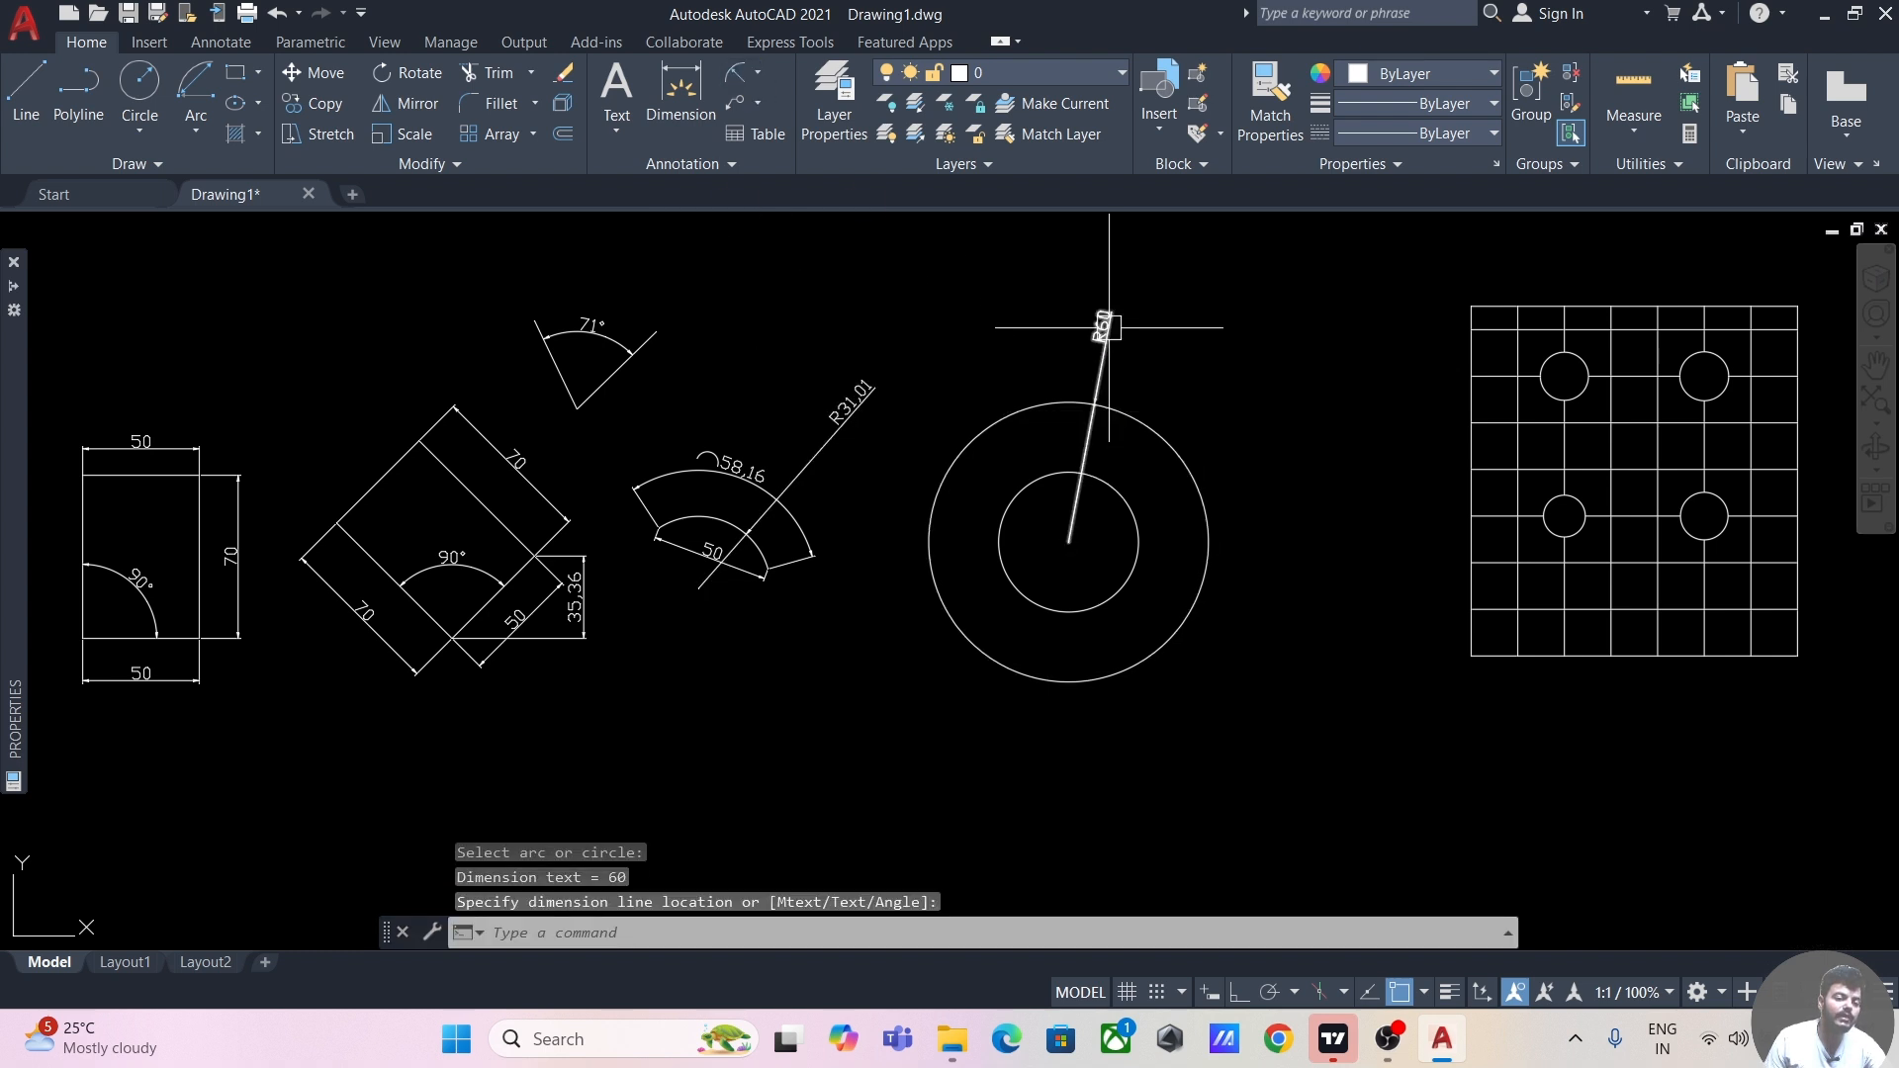
scroll(1199, 360, "up", 2)
scroll(1226, 365, "down", 3)
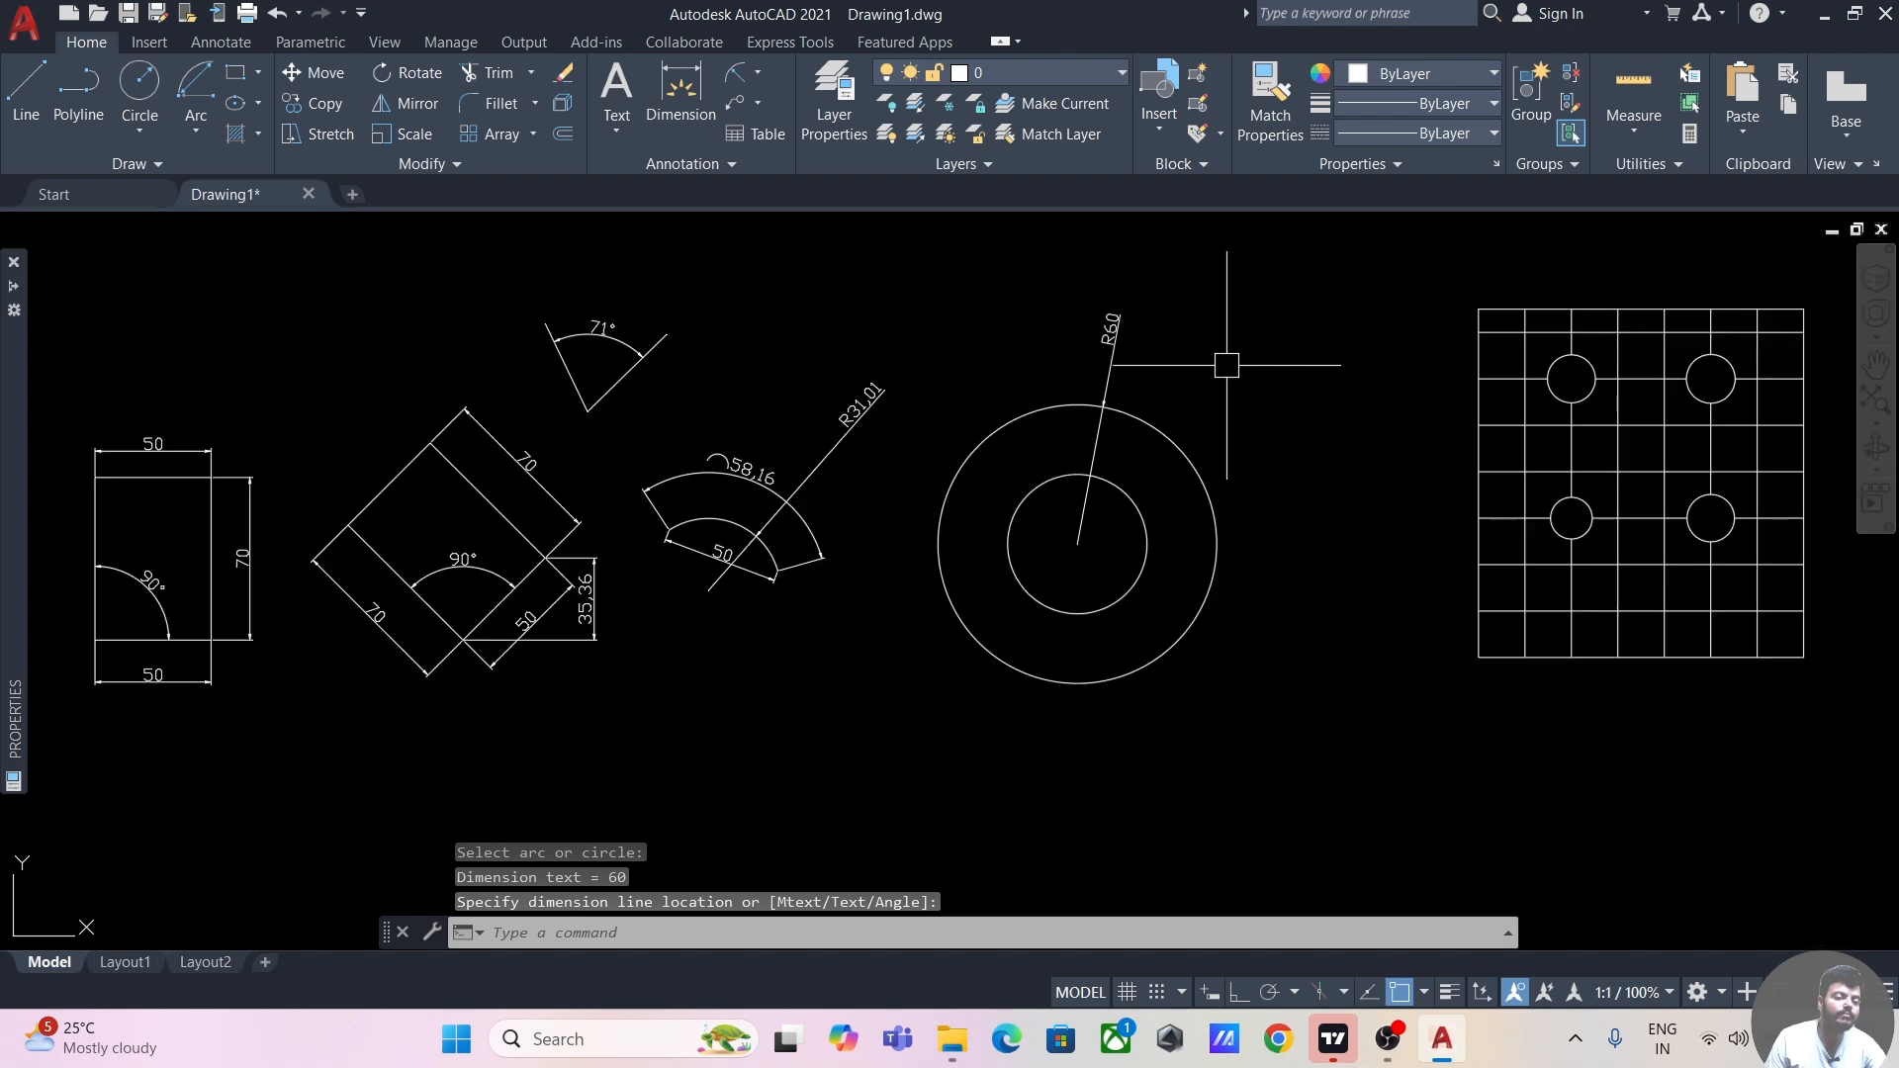
- Add a radius dimension to the grid's upper-left hole, with its text outside the grid's left edge
left_click(744, 84)
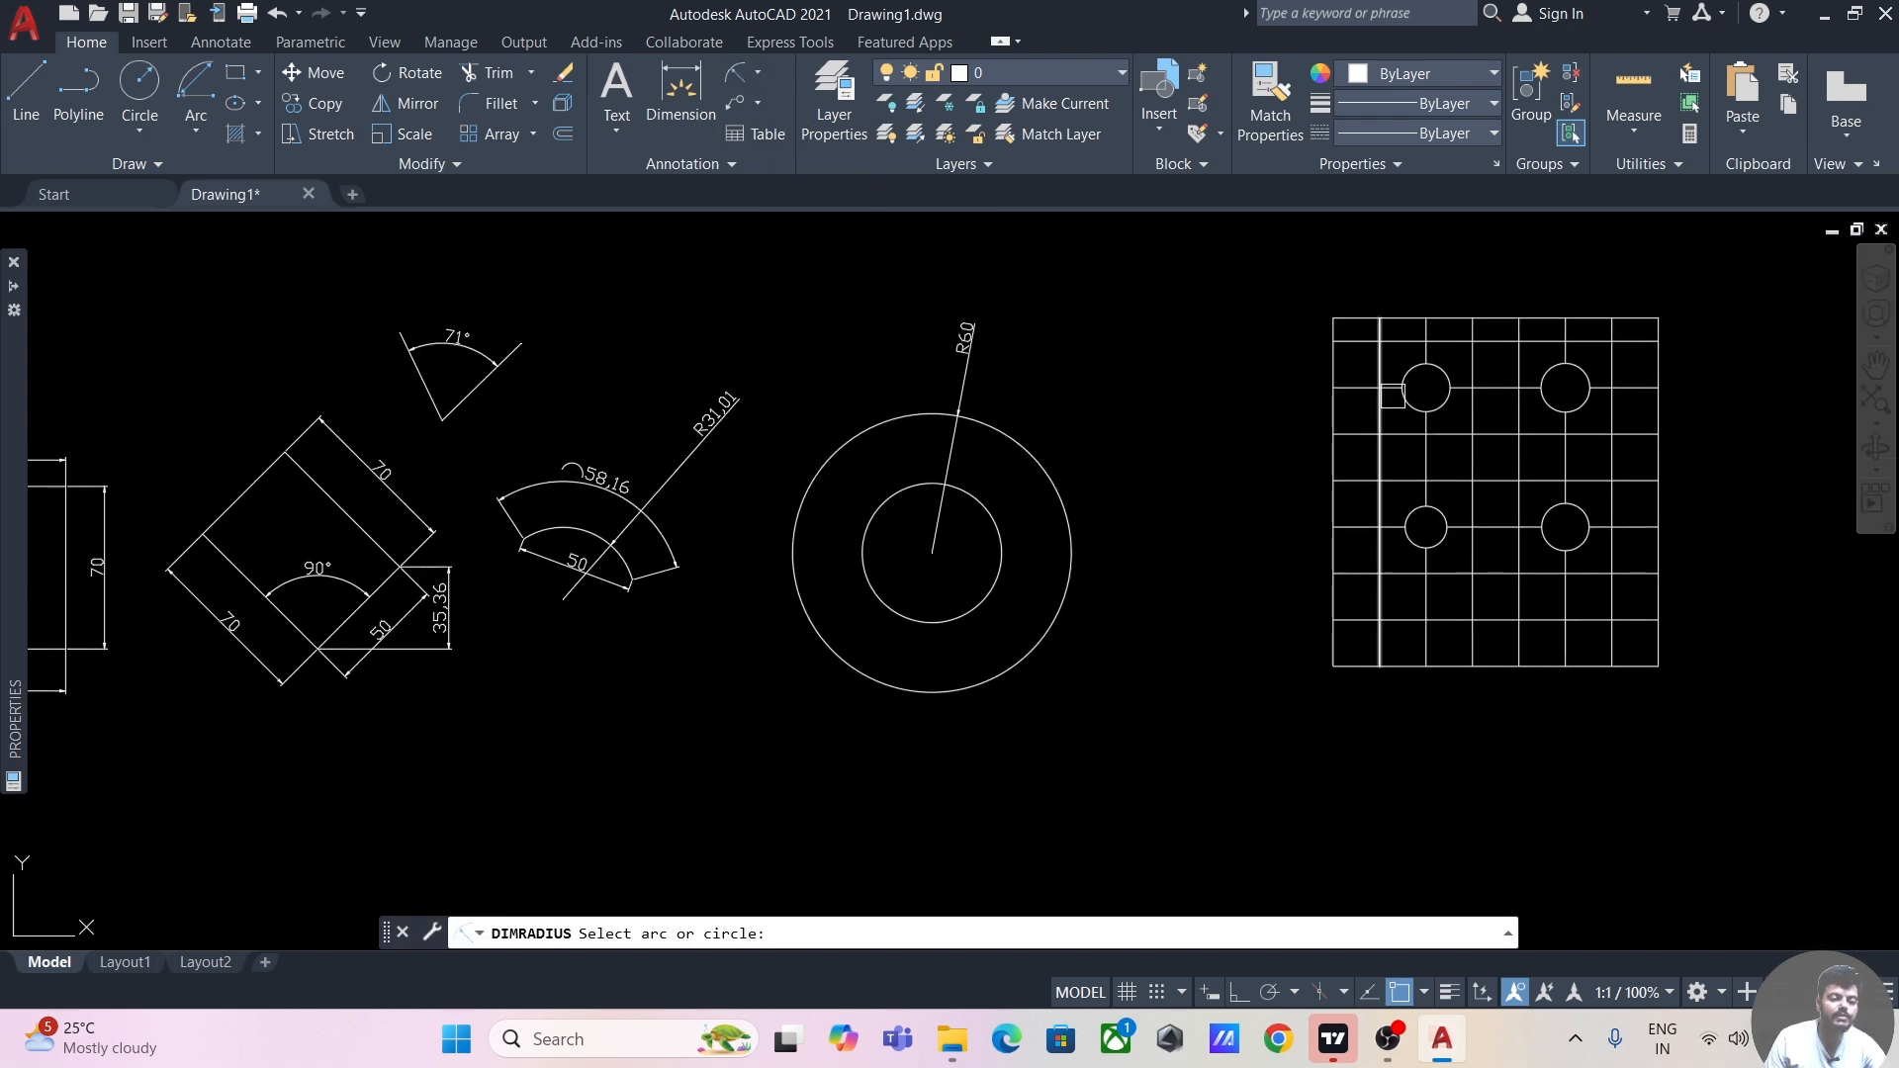
left_click(1398, 382)
left_click(1261, 349)
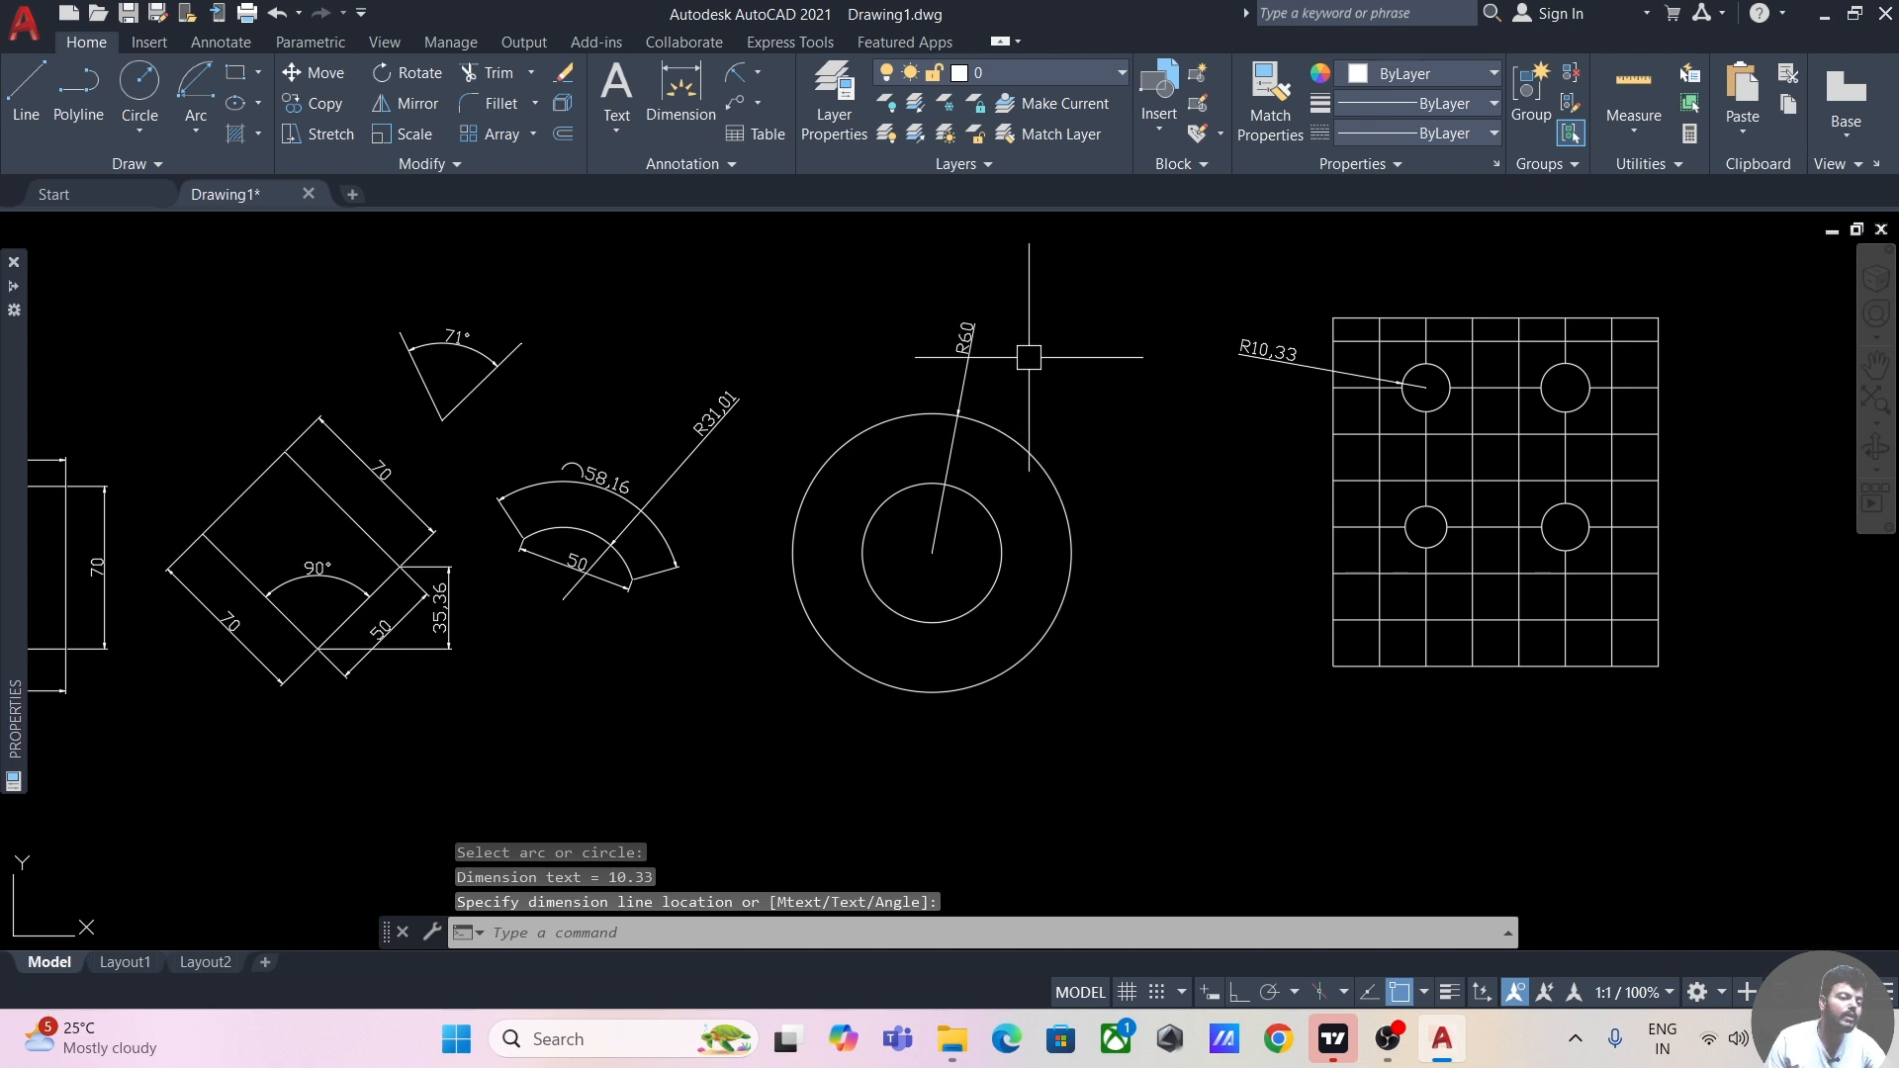
- Add a diameter dimension to the larger concentric circle, with its text outside to the upper right
left_click(757, 72)
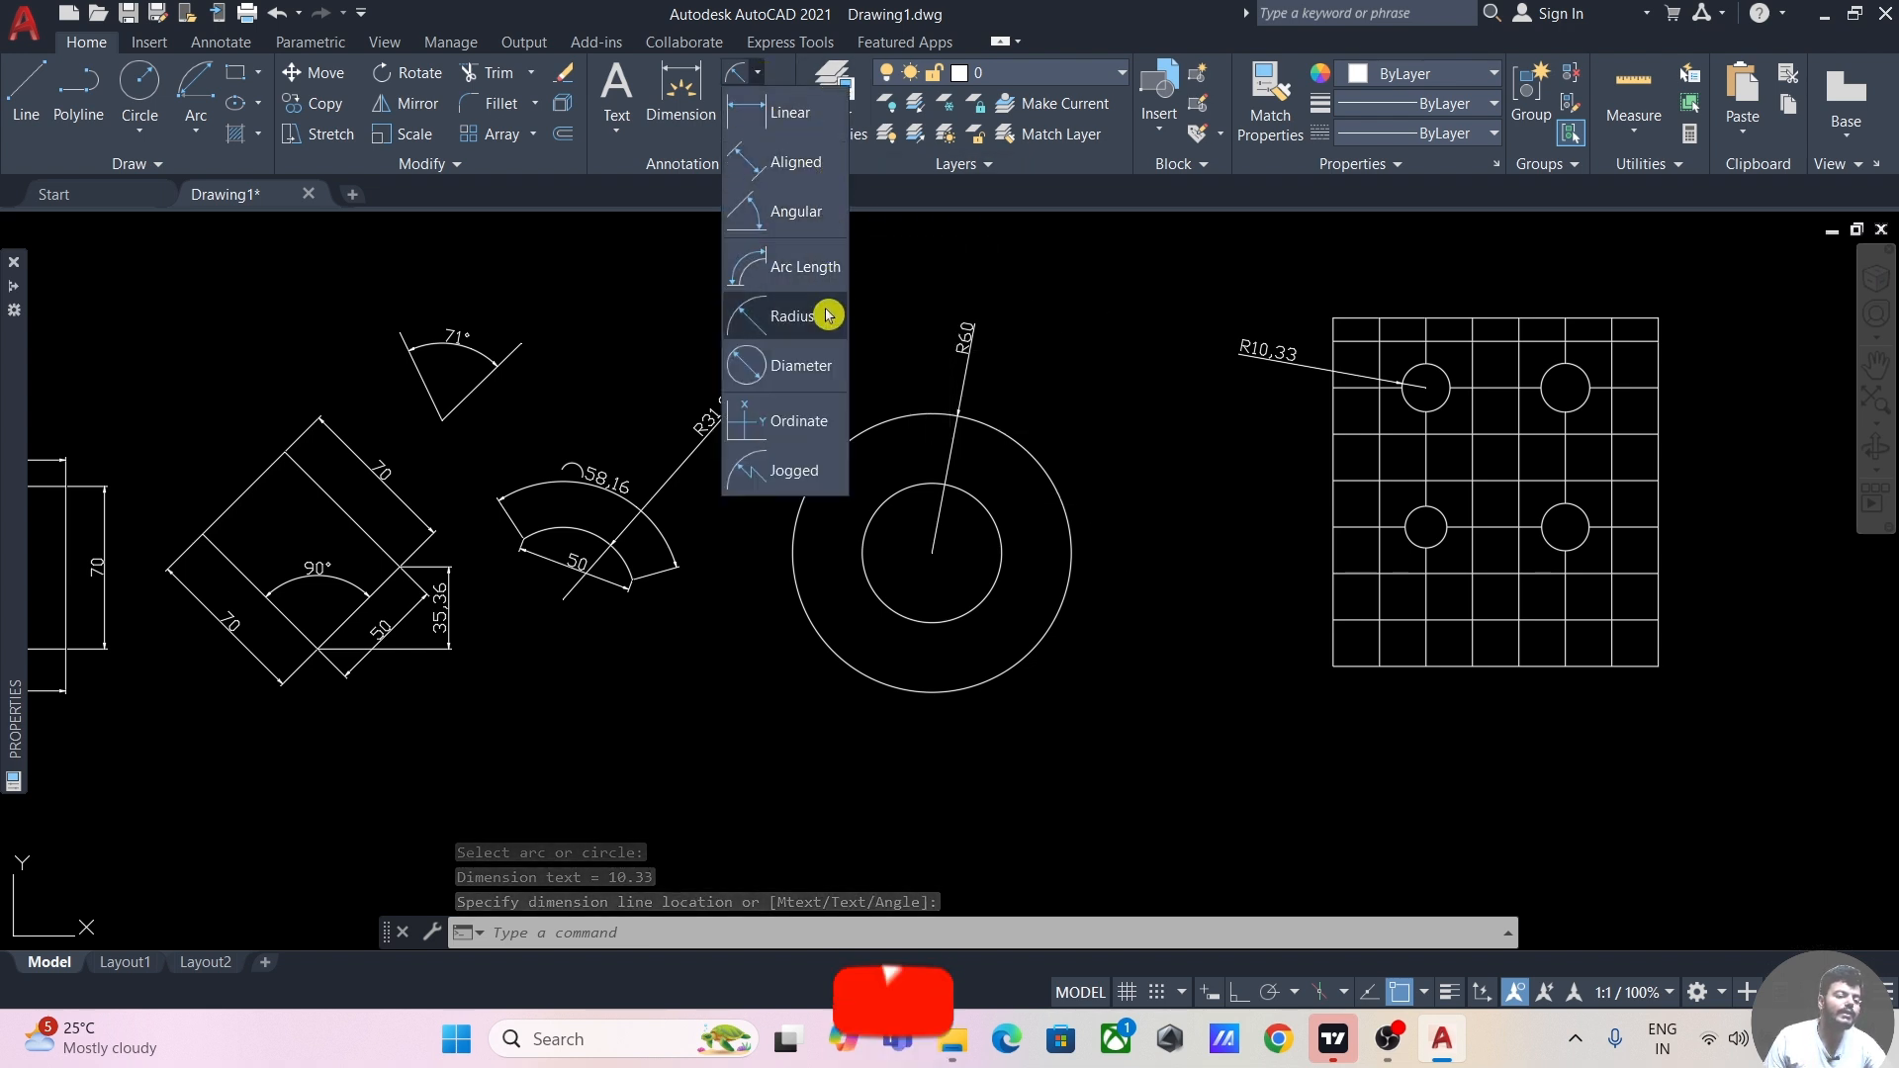
left_click(804, 372)
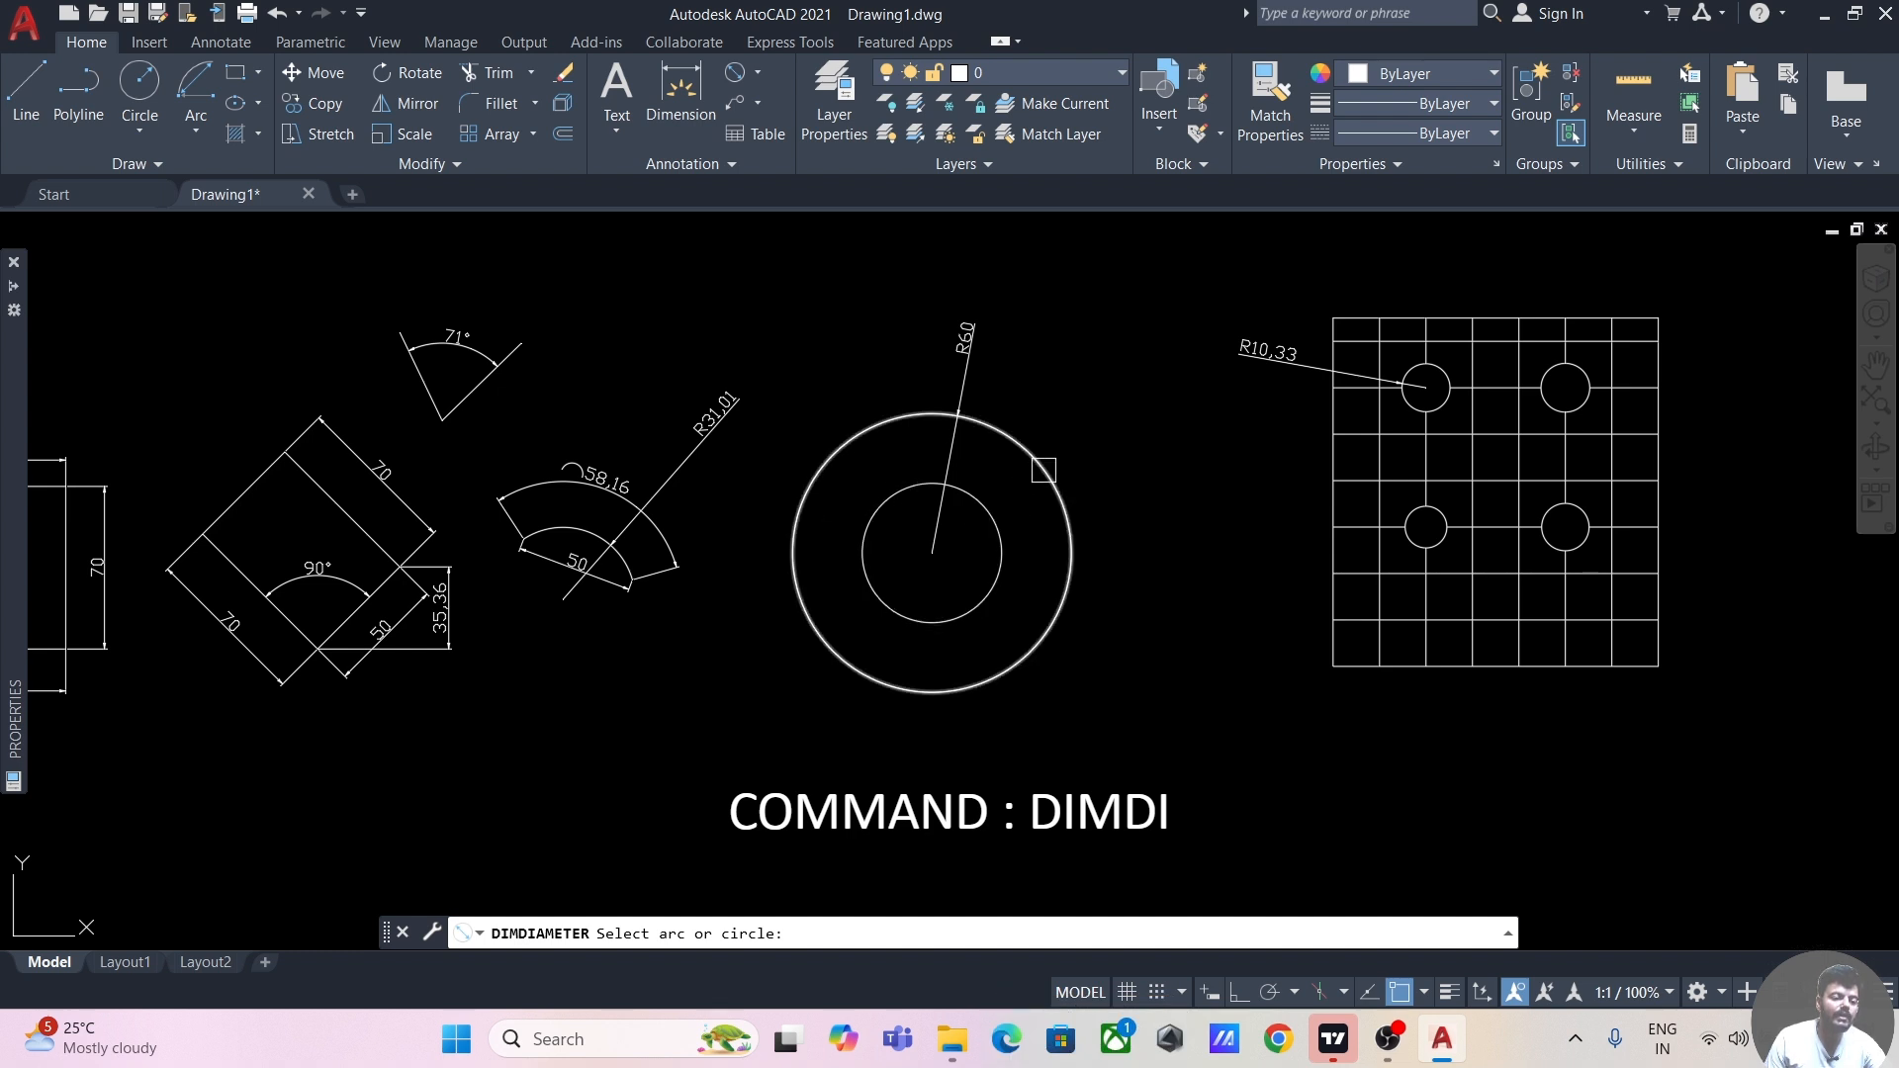
left_click(1041, 467)
left_click(1046, 382)
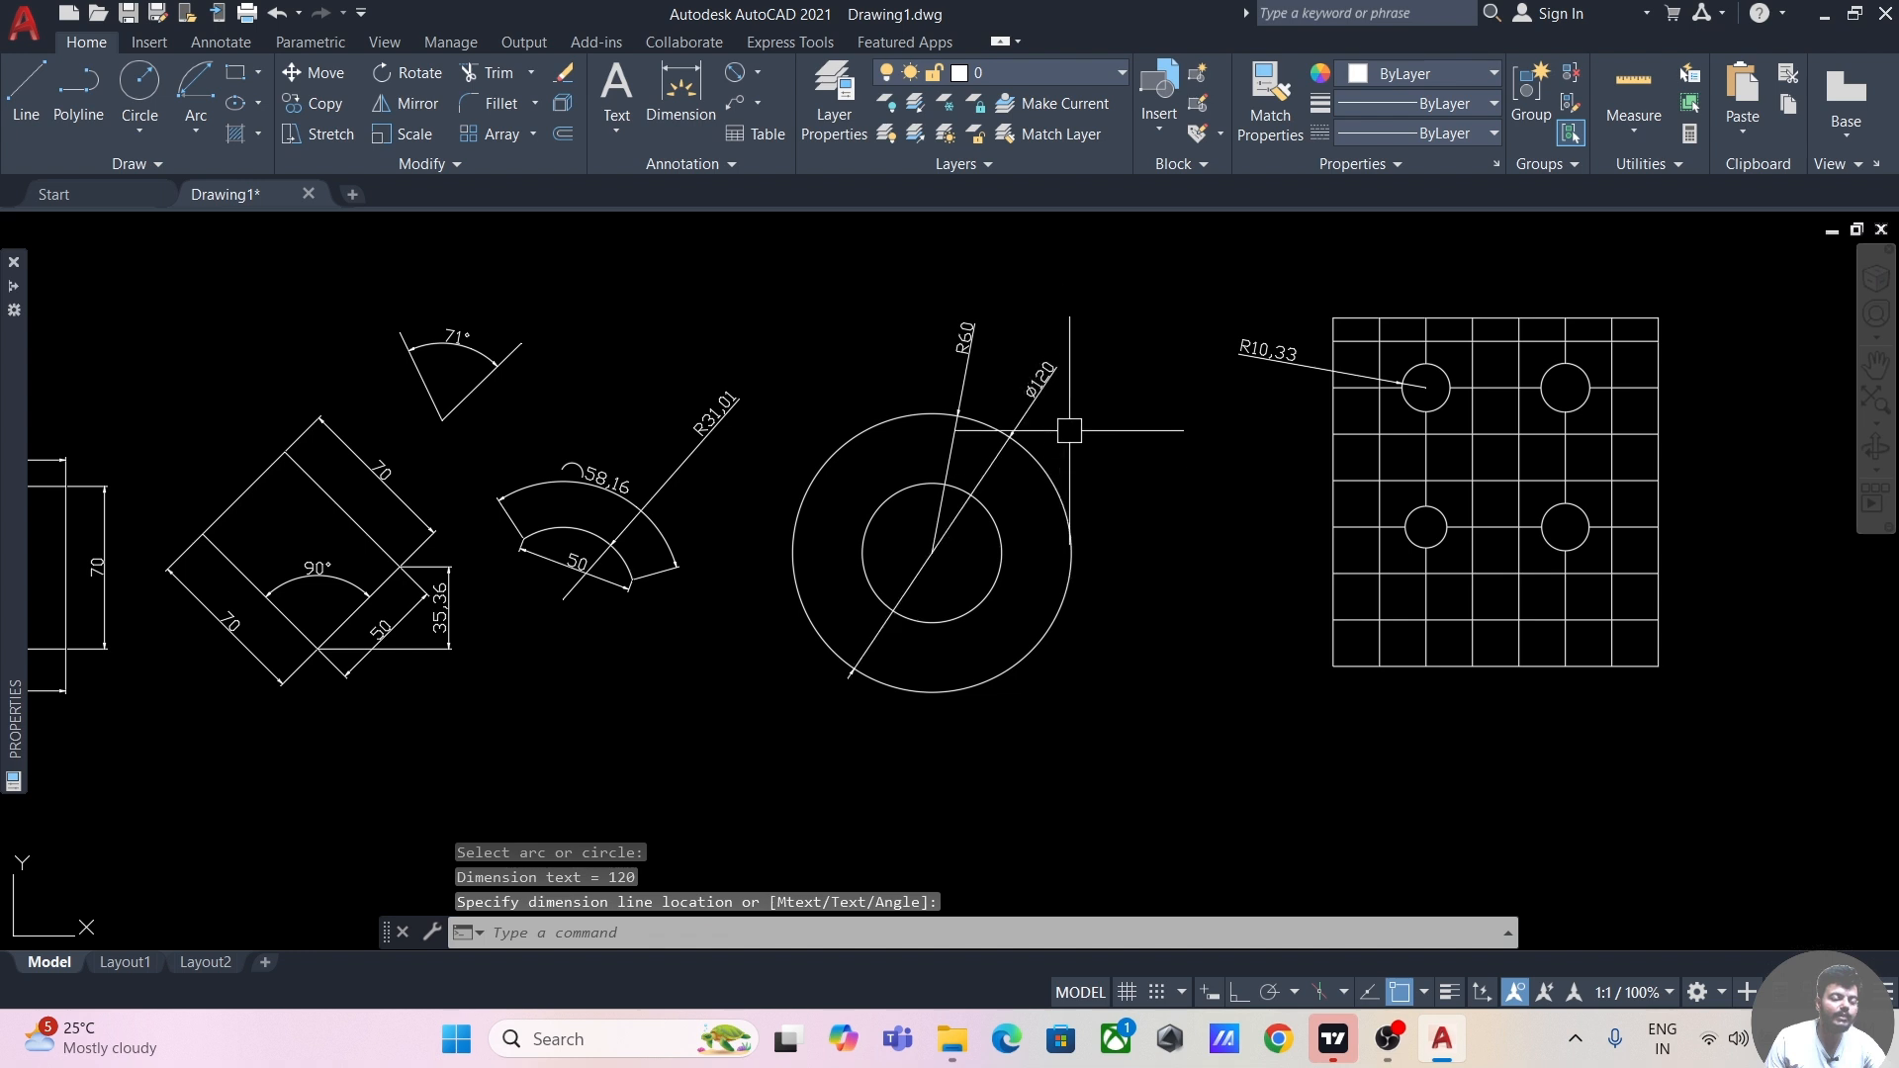
- Add a diameter dimension to the smaller concentric circle, with its text outside both circles to the lower right
scroll(1060, 406, "up", 5)
scroll(941, 479, "down", 5)
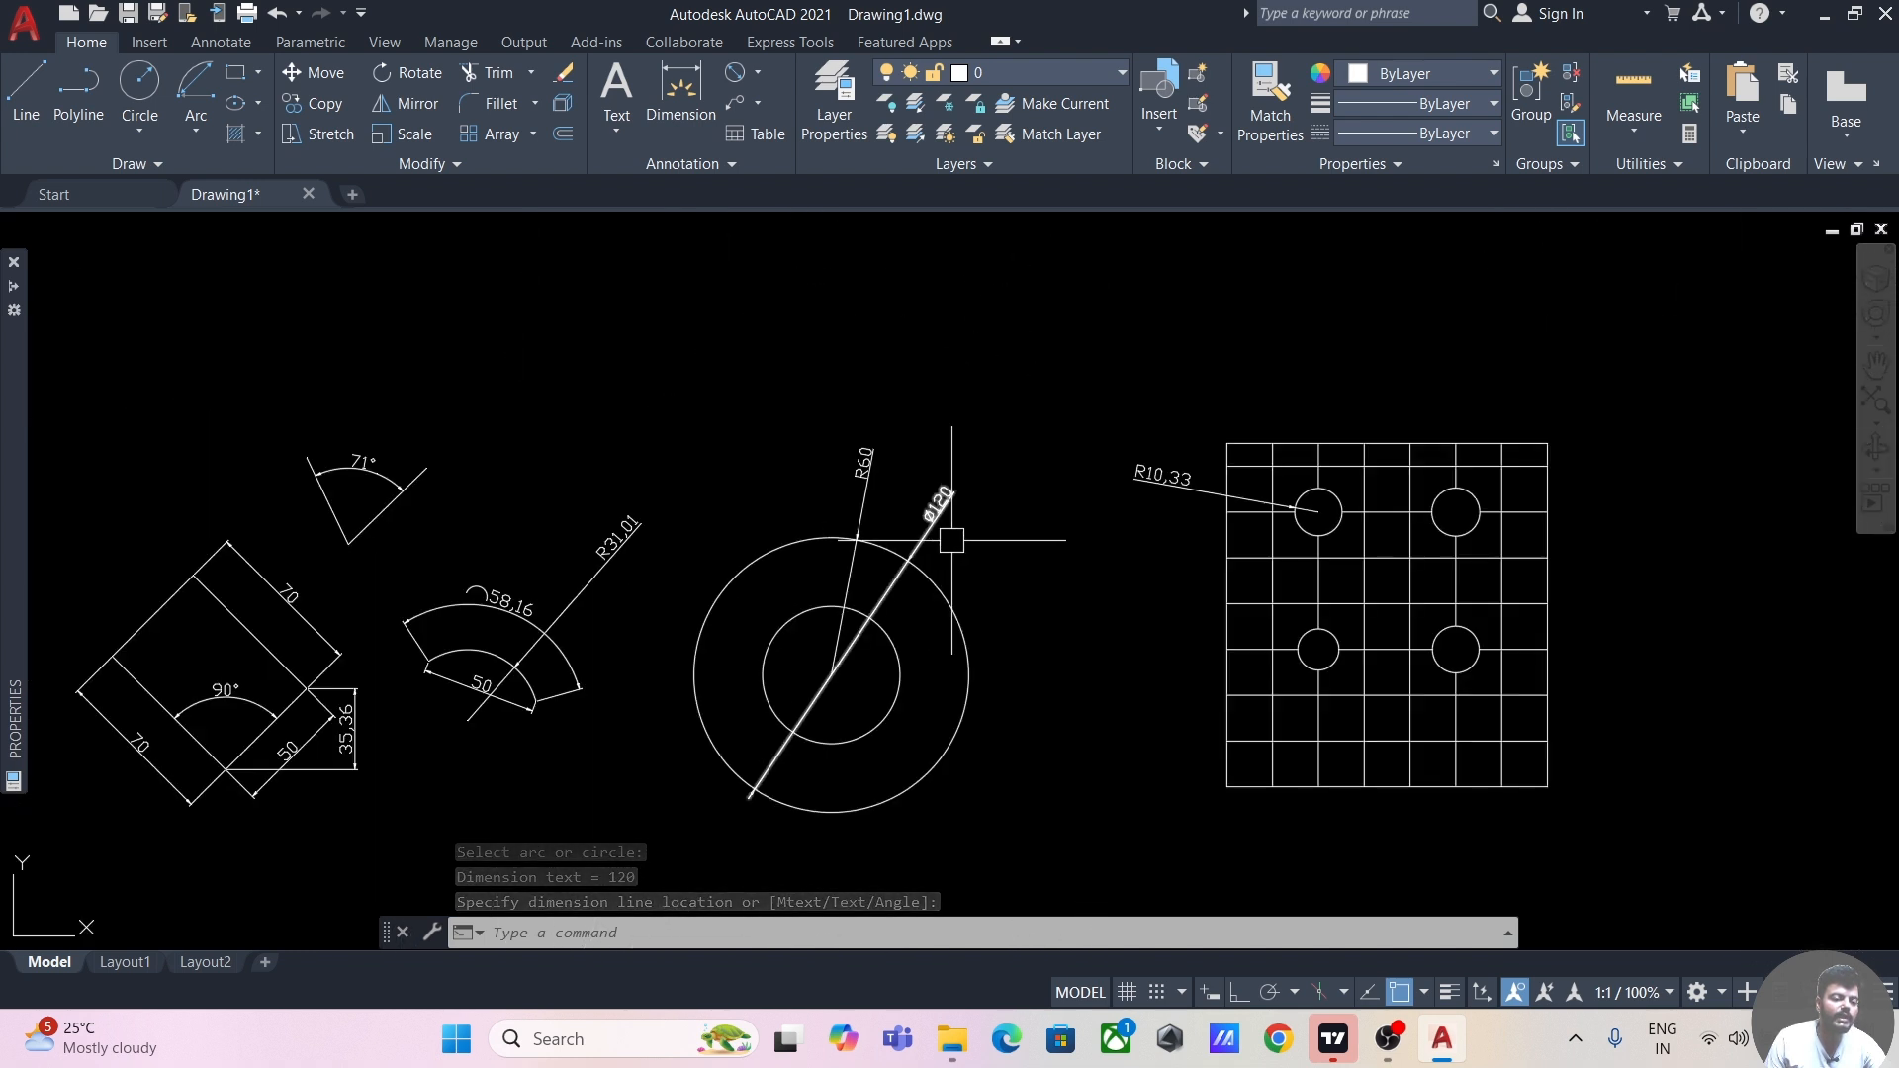
middle_click_drag(952, 540, 960, 336)
left_click(734, 73)
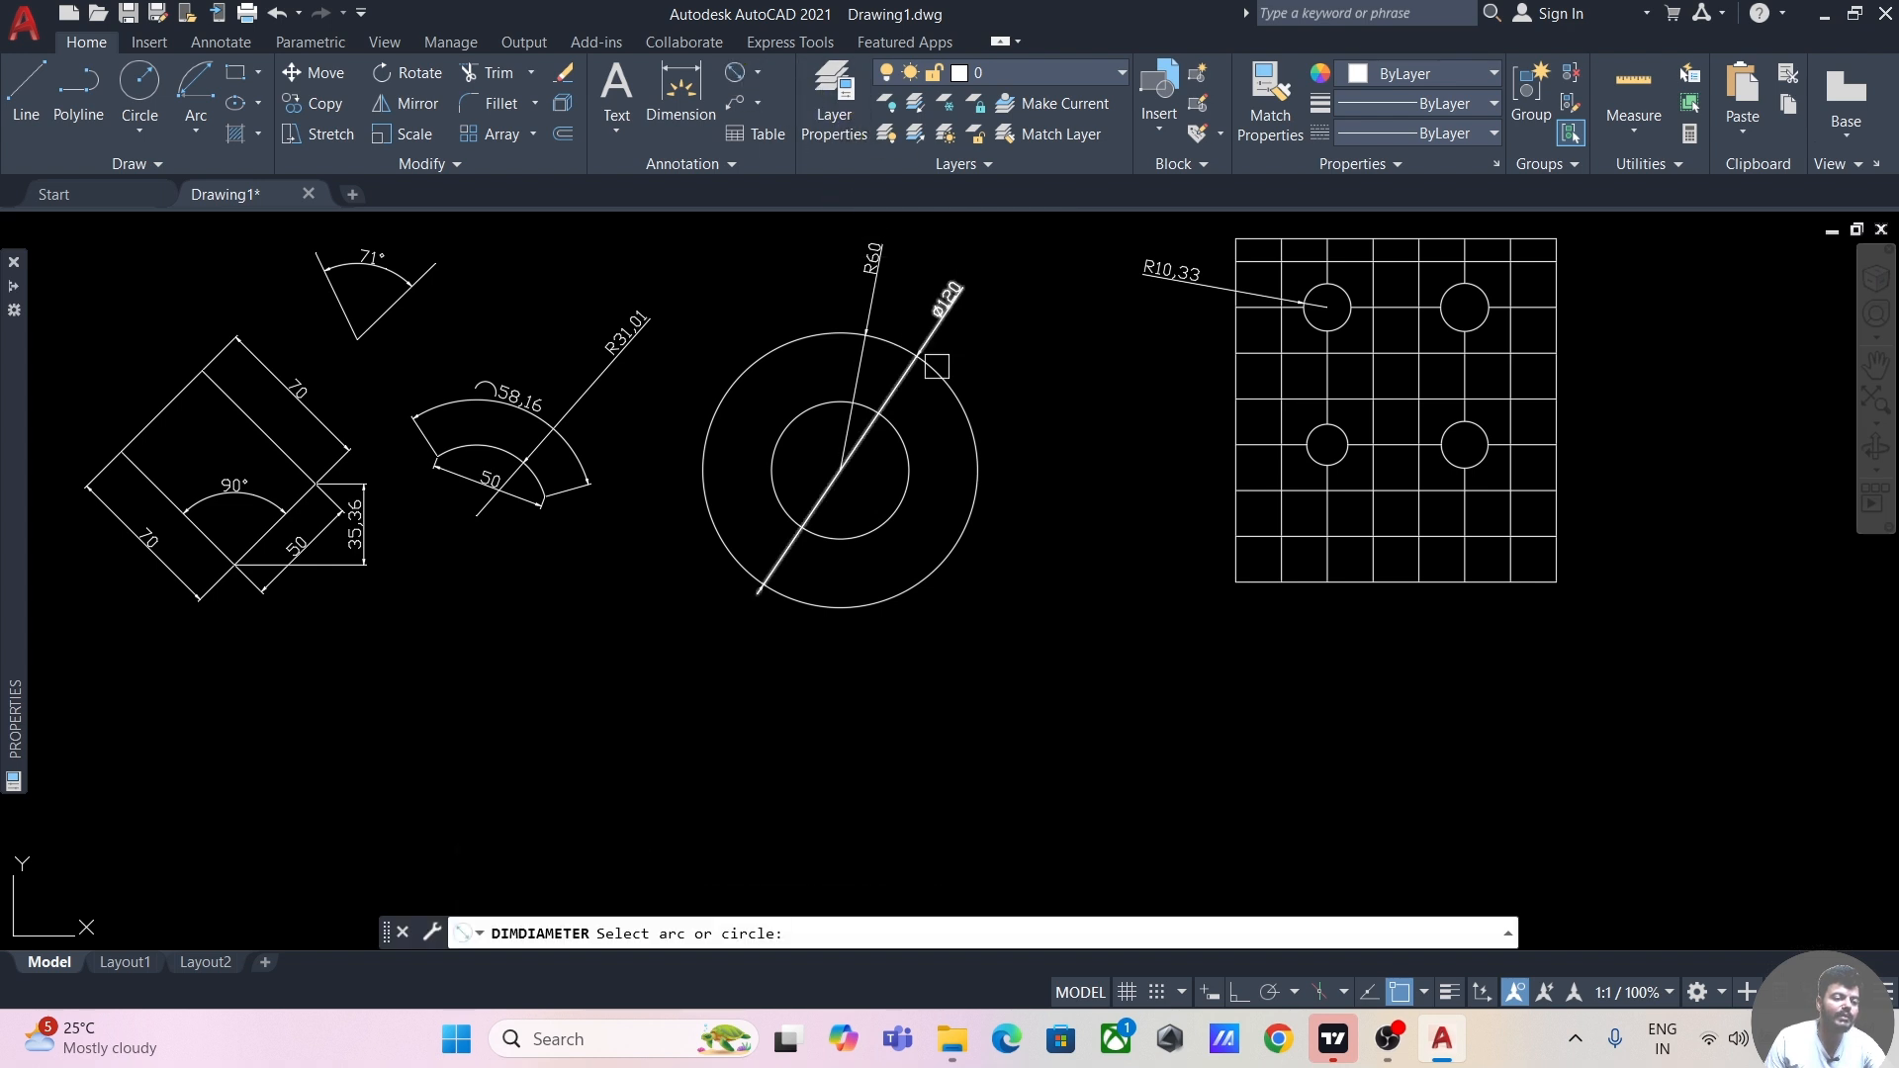
left_click(919, 471)
left_click(984, 628)
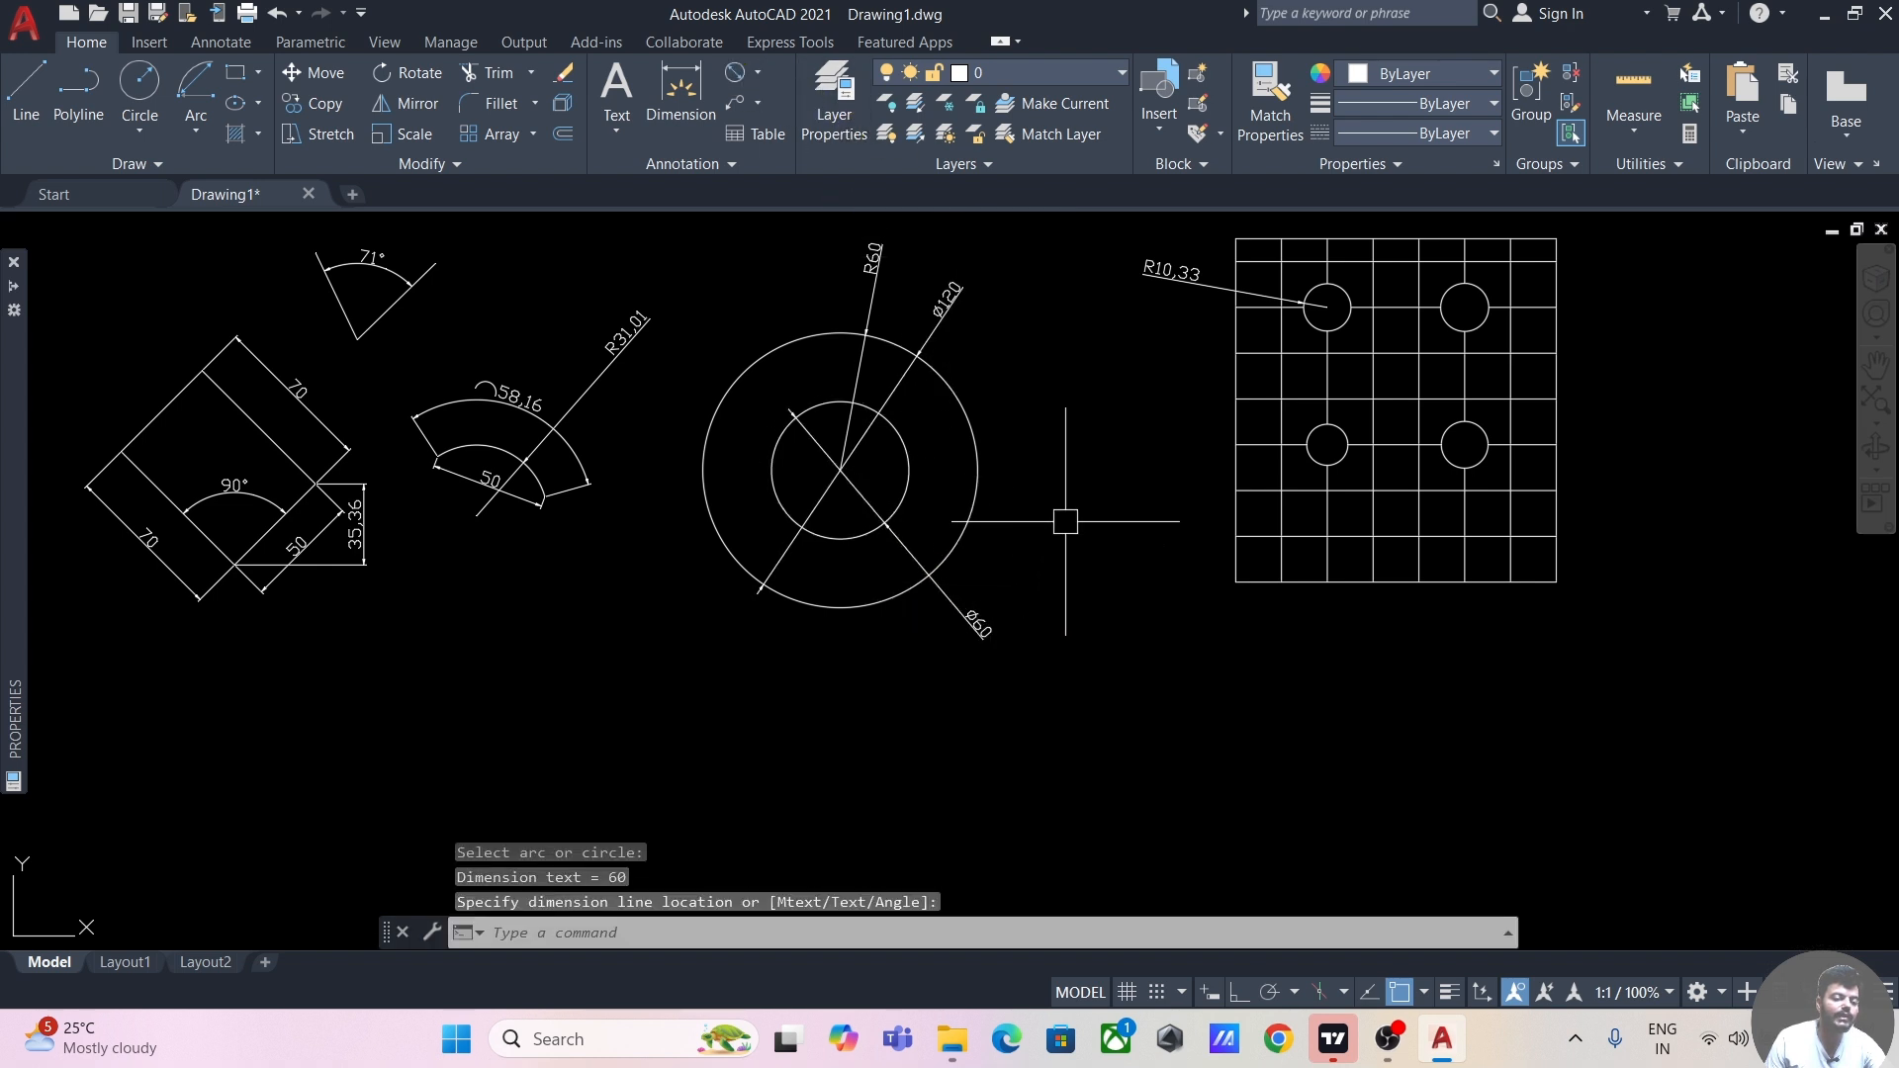
- Add a diameter dimension to the grid's upper-right hole, with its text outside above the grid
middle_click_drag(1101, 489, 981, 591)
scroll(980, 590, "up", 3)
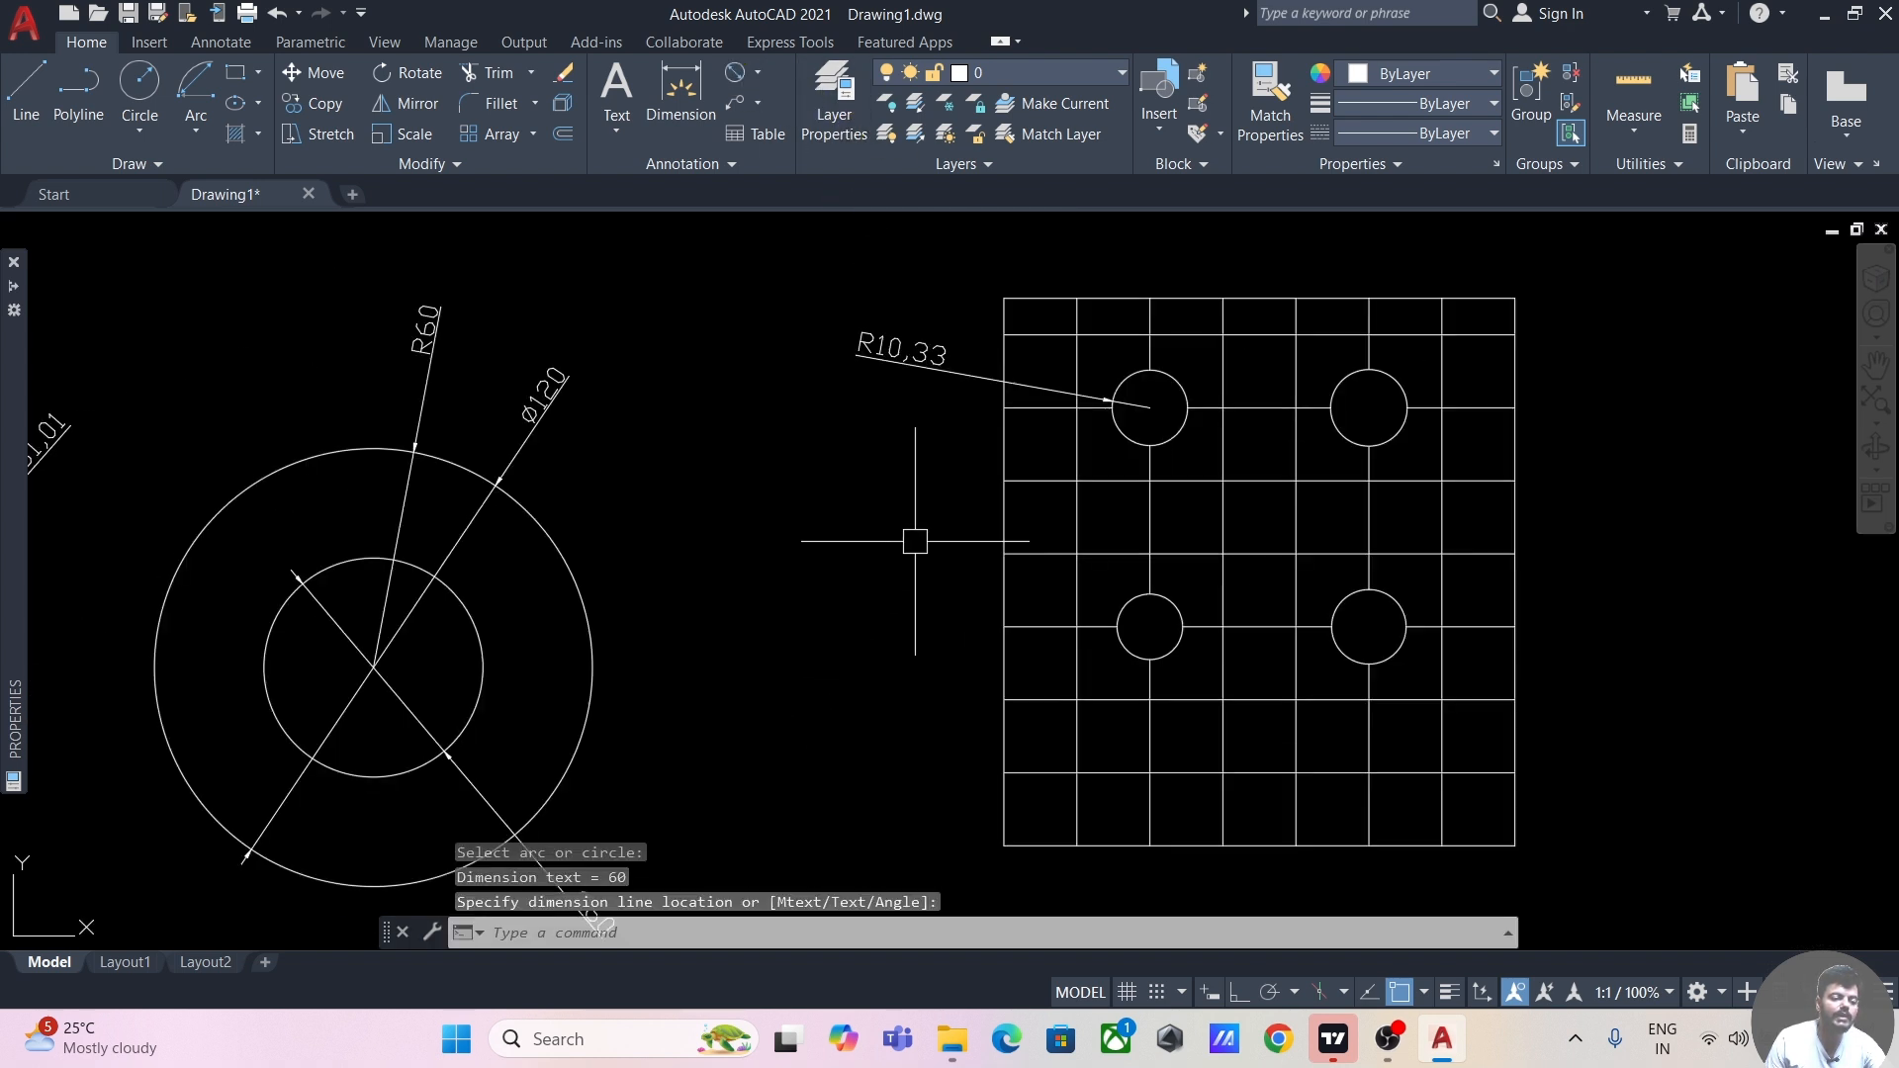
left_click(735, 73)
left_click(1212, 431)
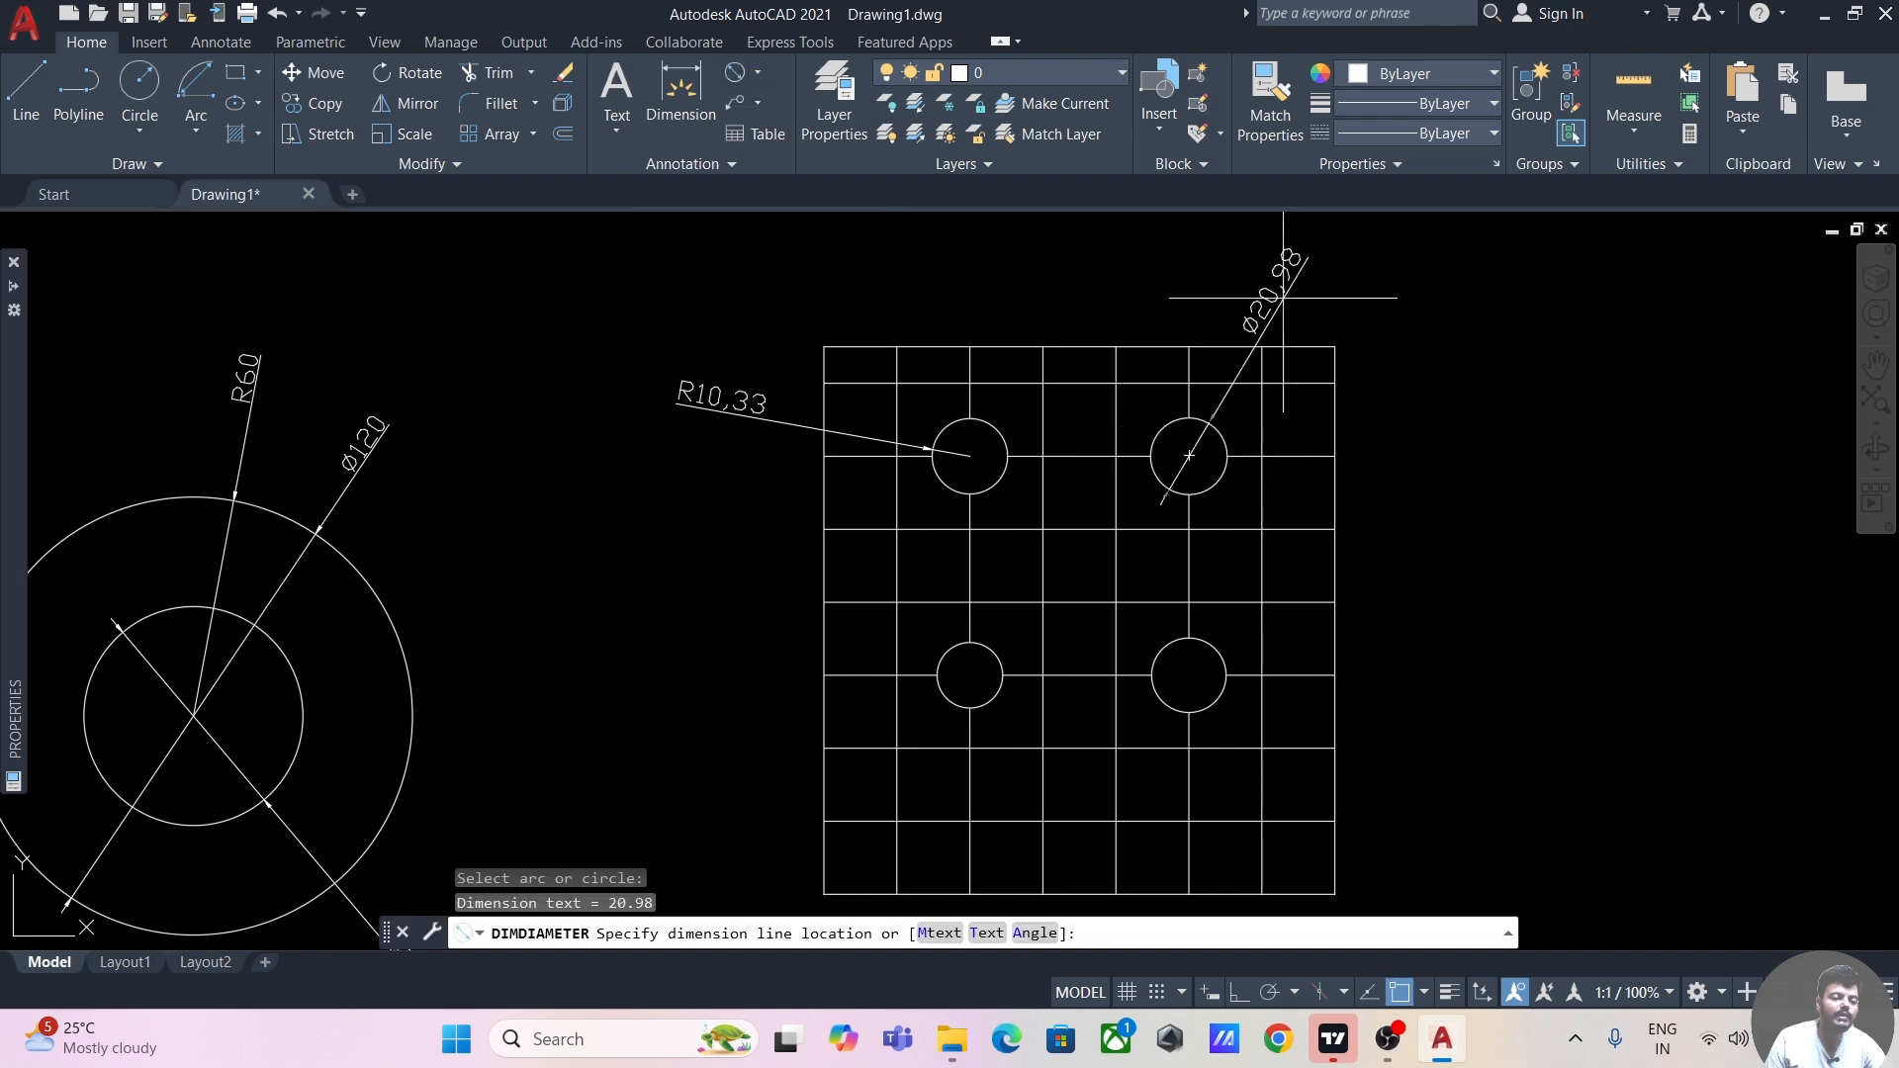
left_click(1315, 236)
scroll(1461, 358, "down", 5)
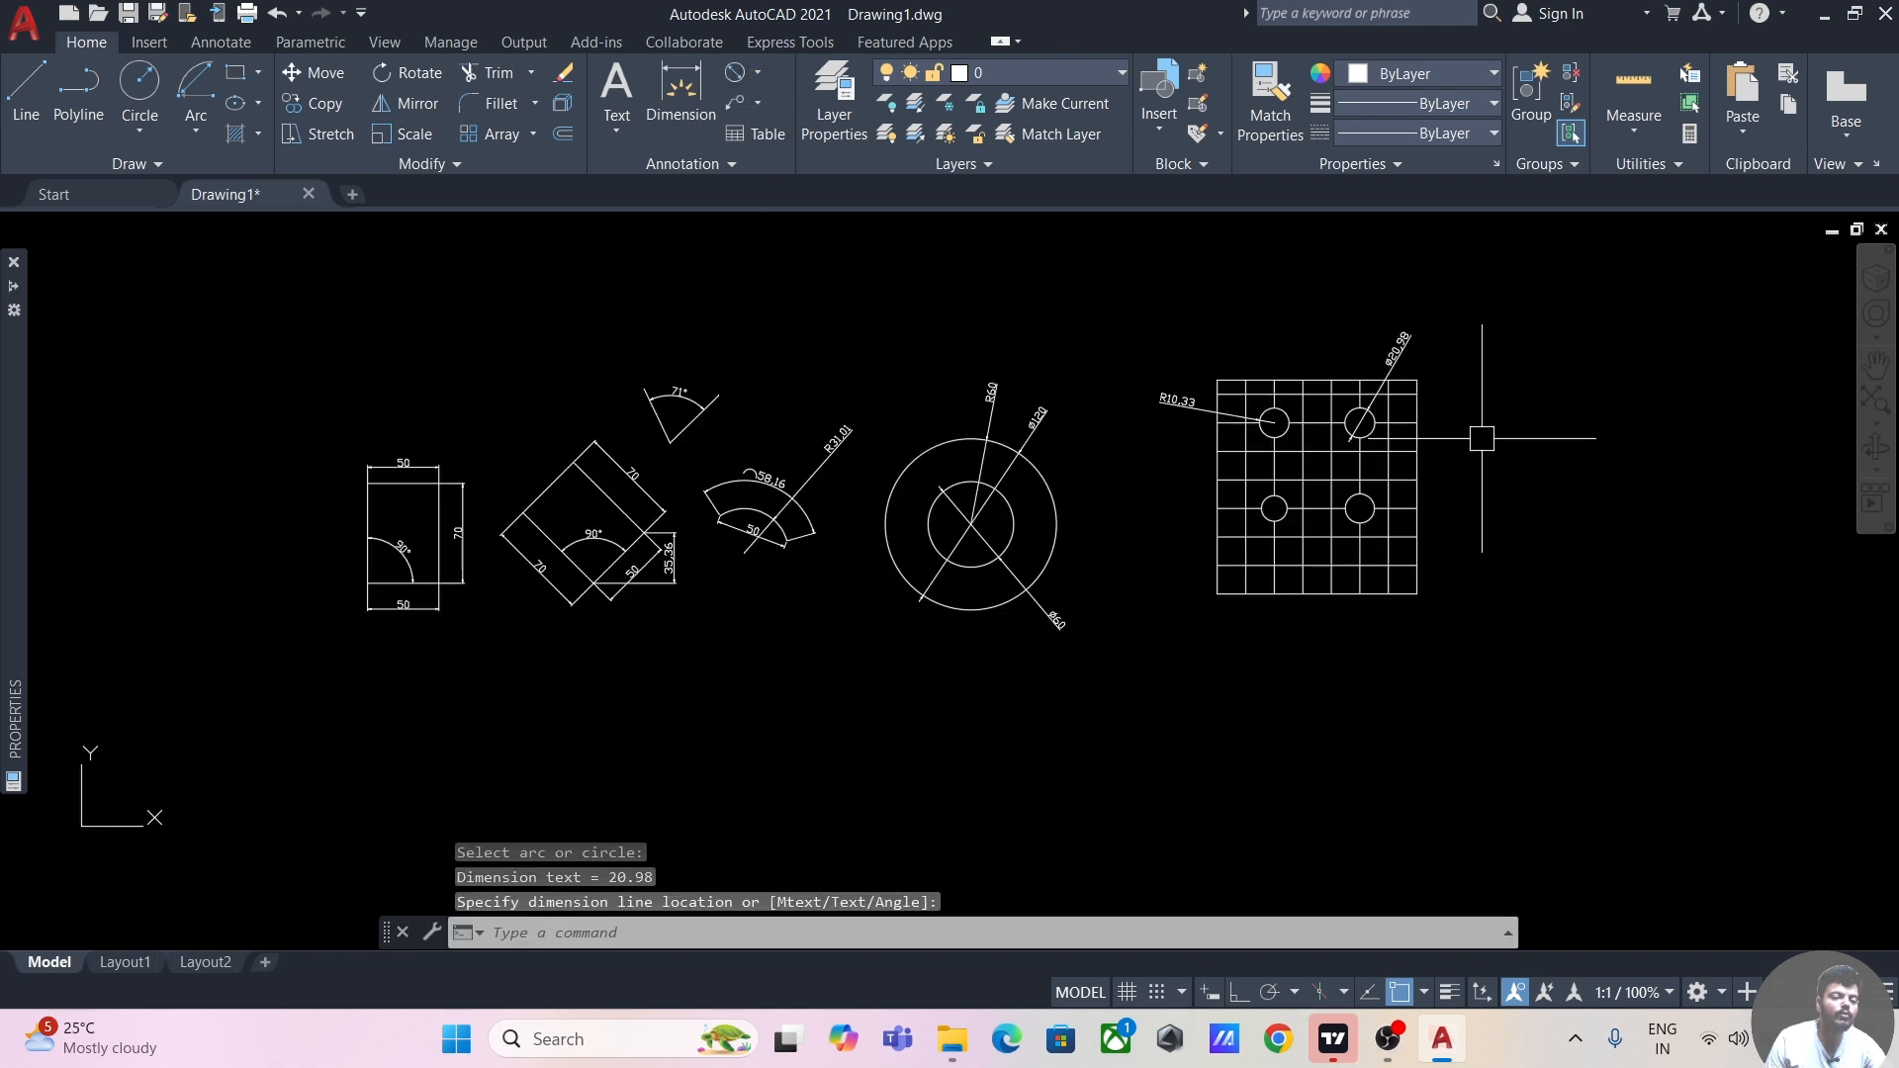
middle_click_drag(1223, 427, 1240, 484)
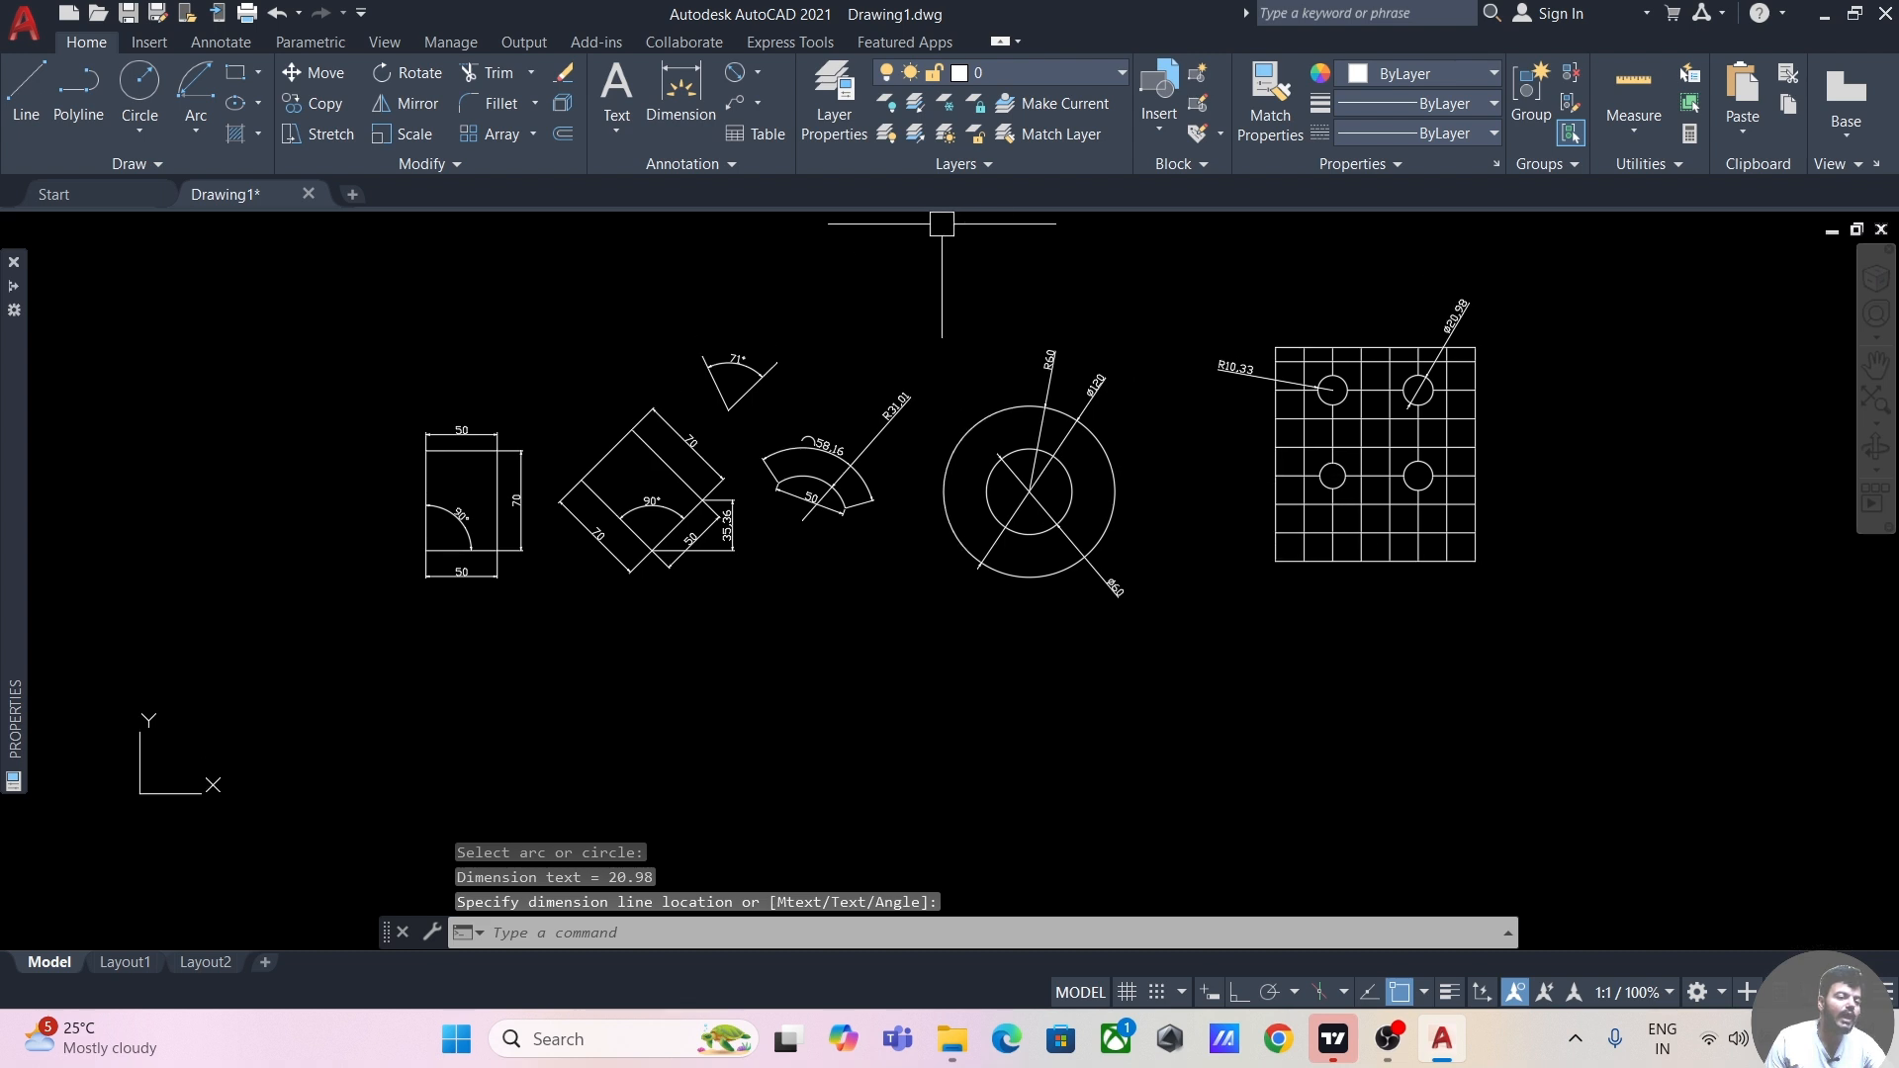
- Move the UCS origin to the grid's lower-left corner
left_click(759, 77)
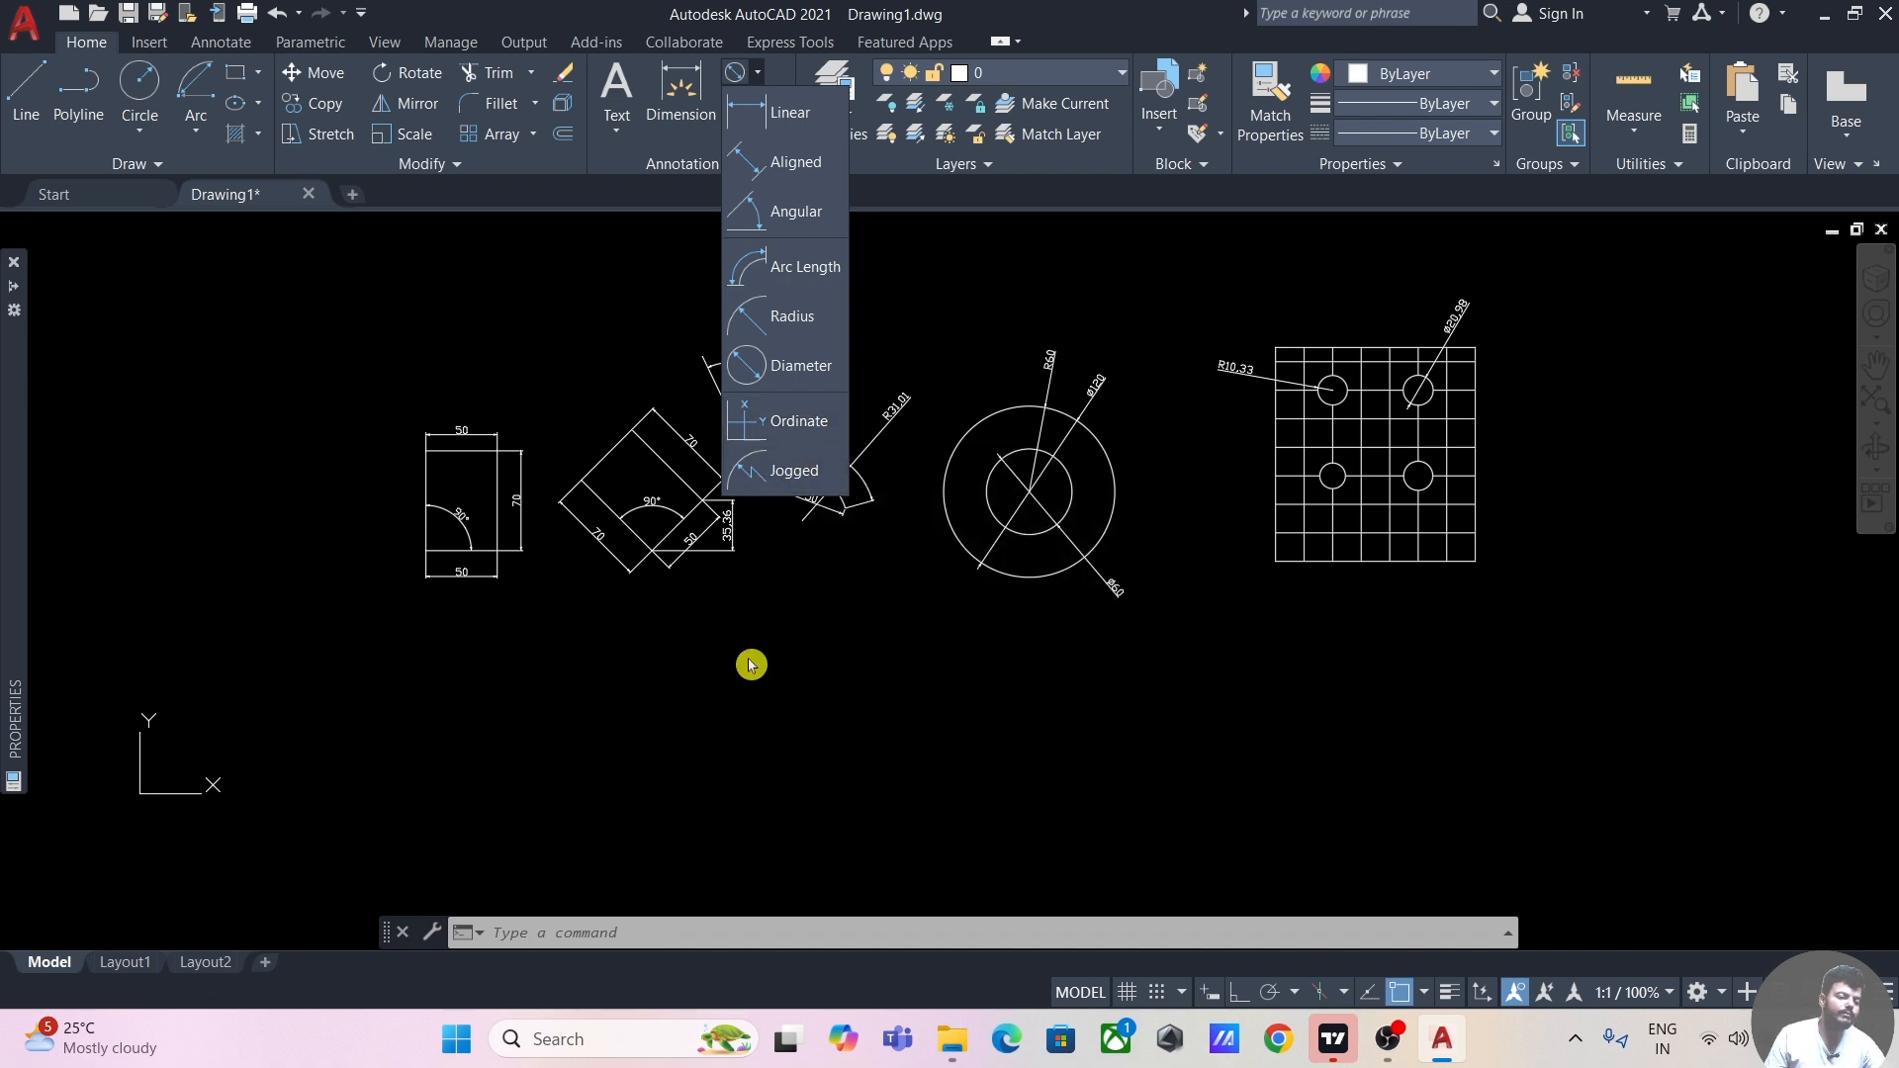
middle_click_drag(917, 635, 826, 645)
scroll(792, 645, "down", 2)
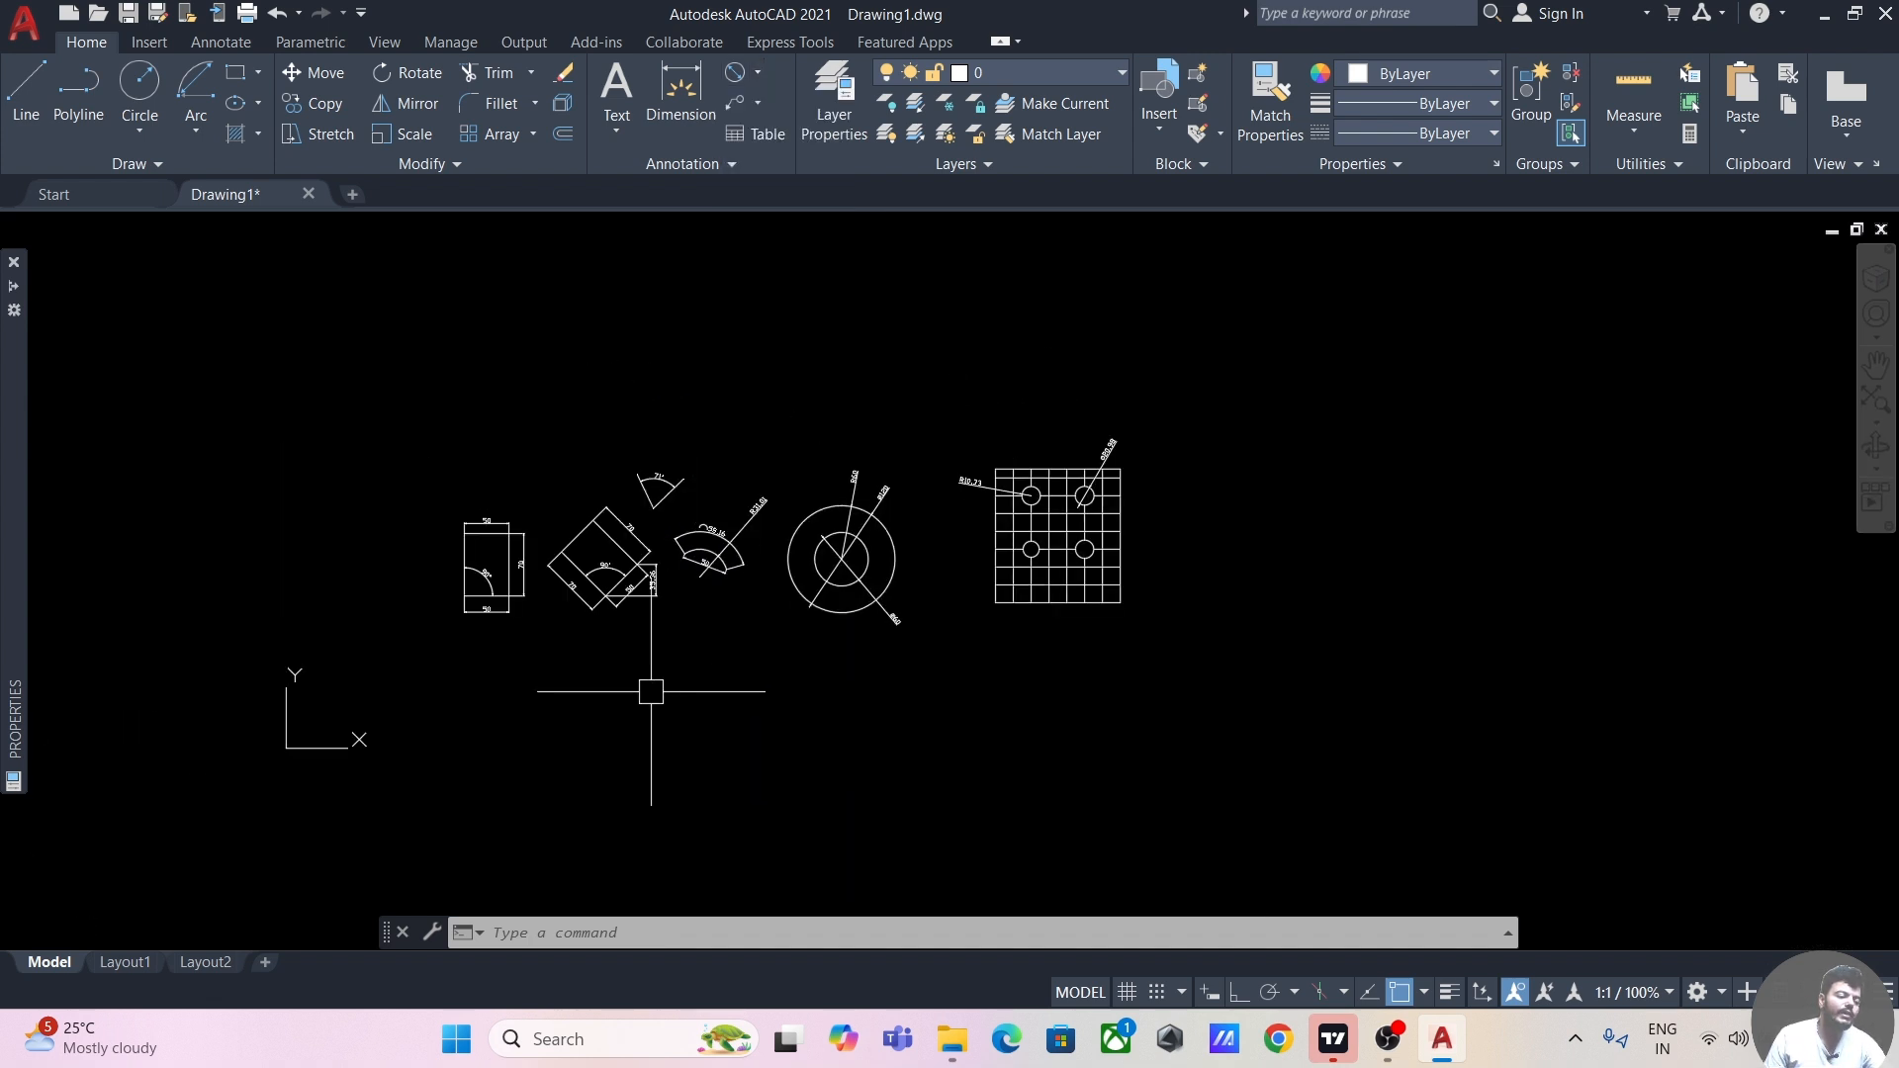
scroll(554, 701, "up", 2)
left_click(126, 782)
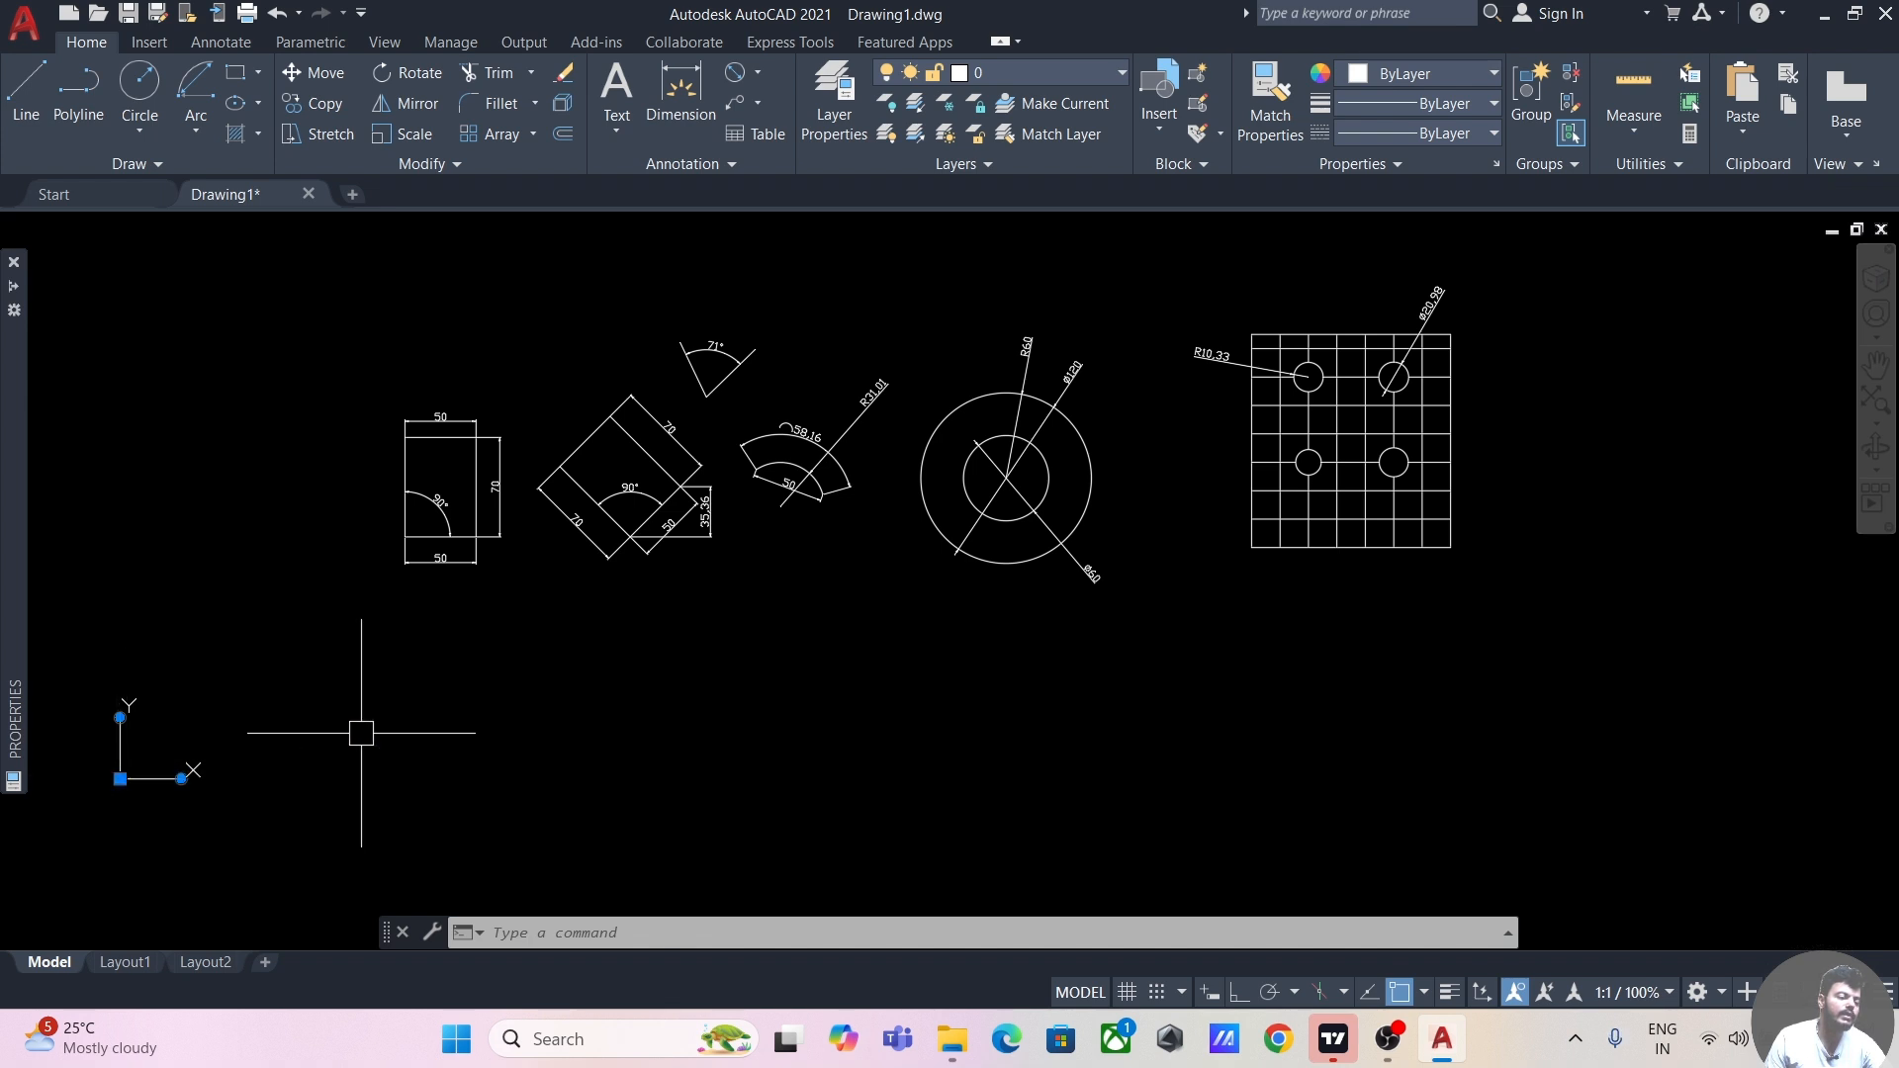
left_click(126, 779)
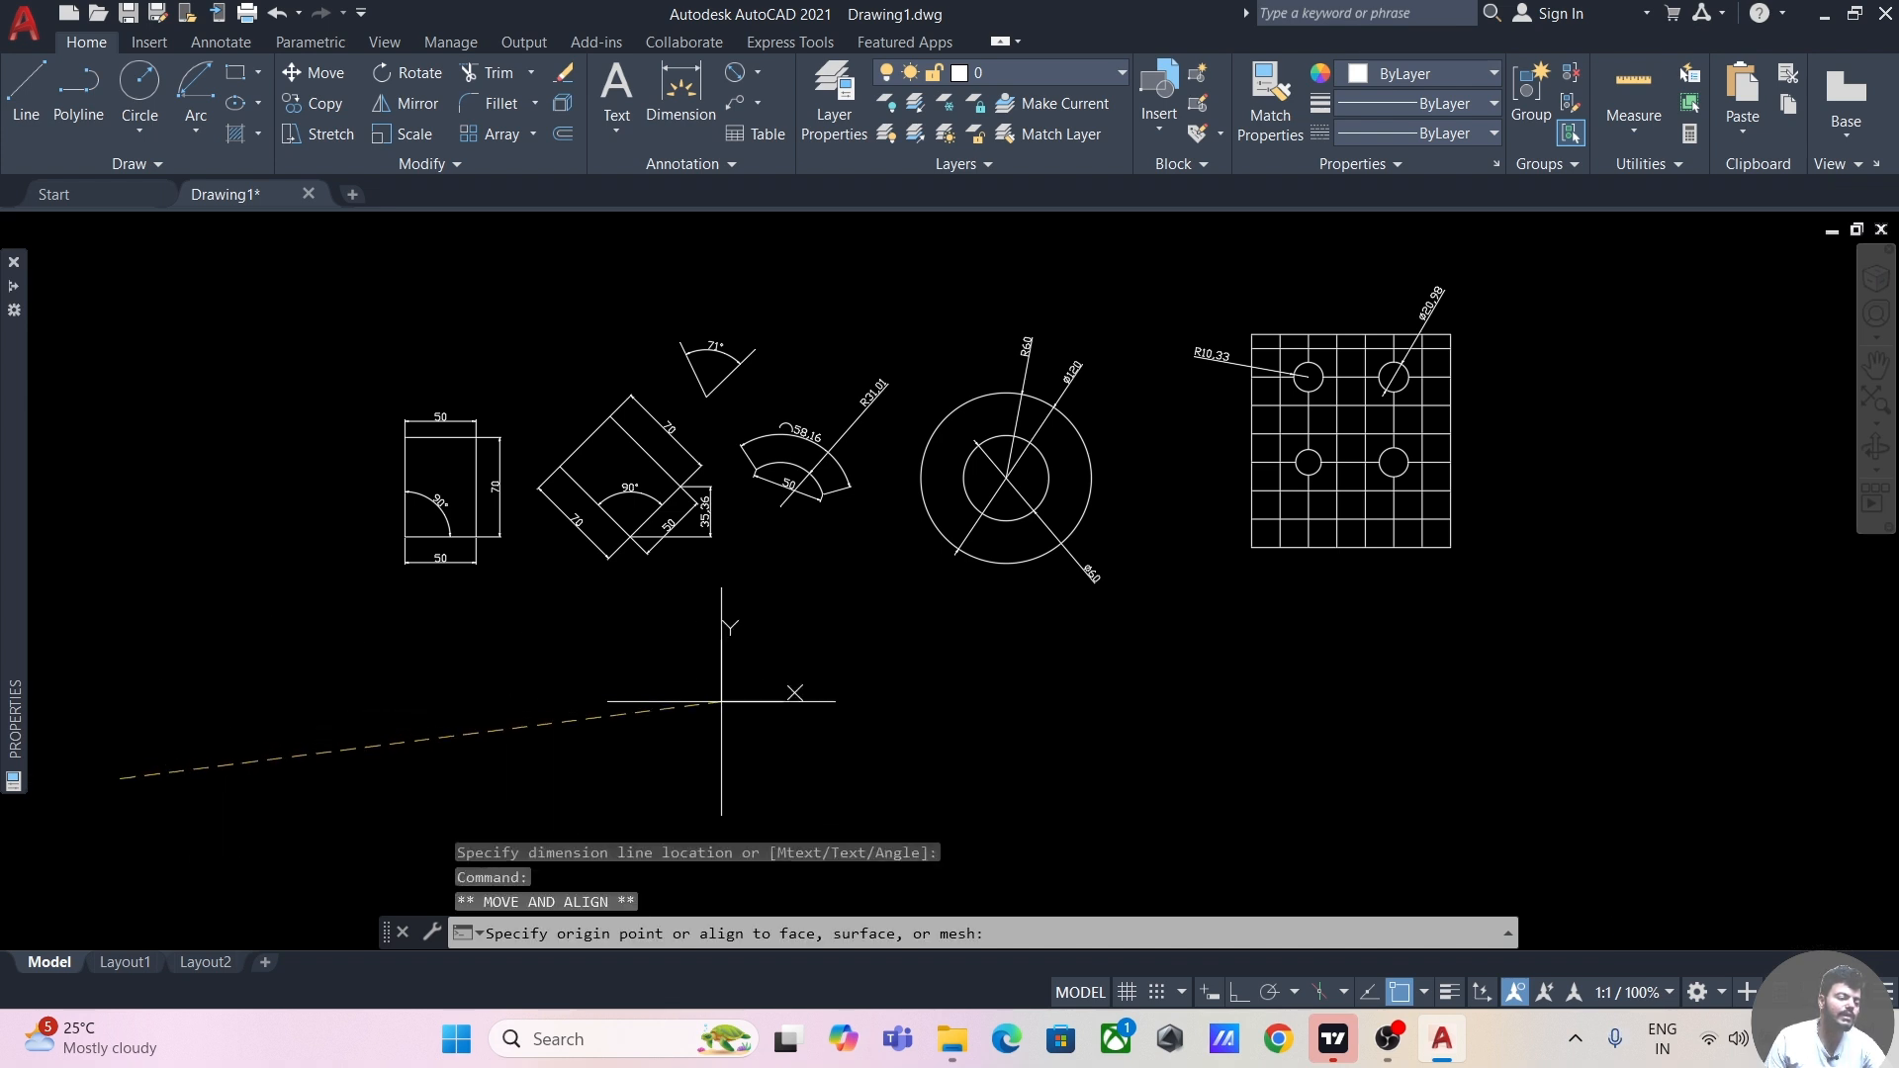
middle_click_drag(1230, 572, 1029, 712)
scroll(1028, 712, "up", 5)
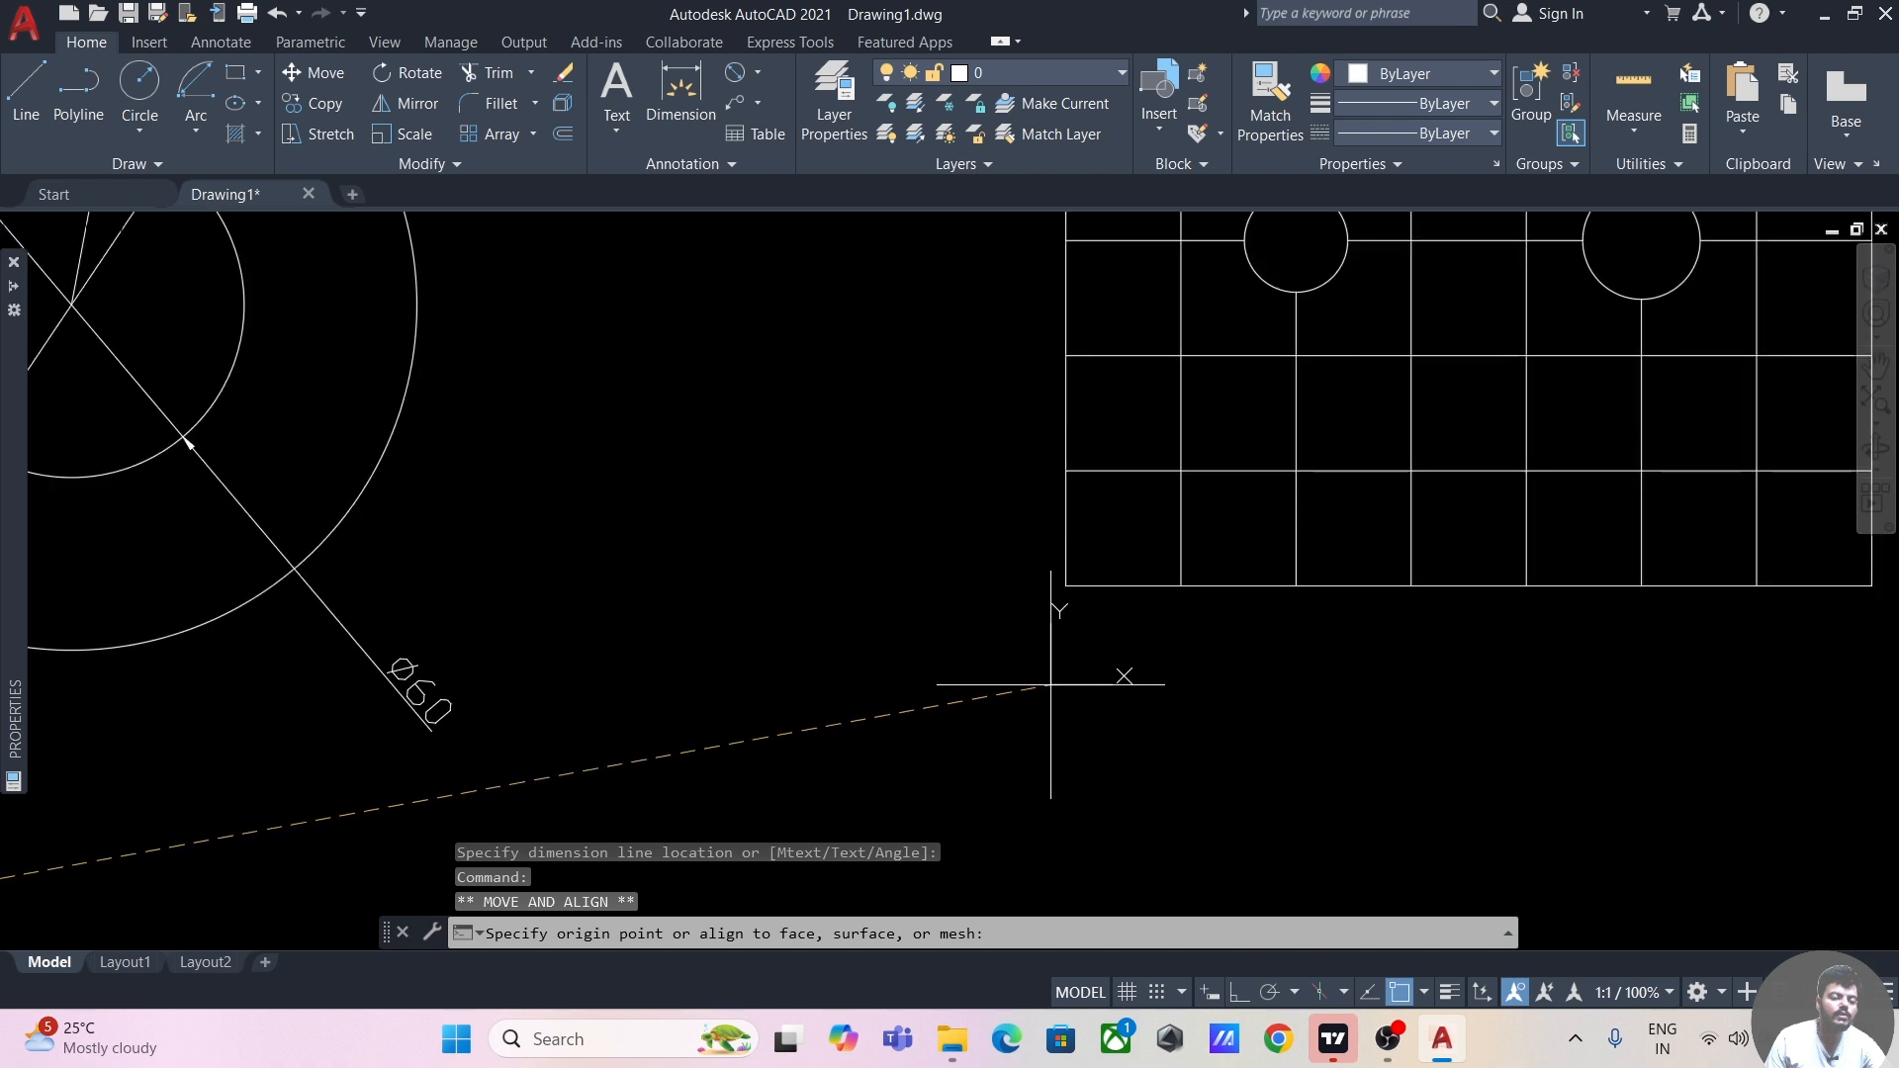
left_click(1066, 584)
scroll(1162, 619, "down", 5)
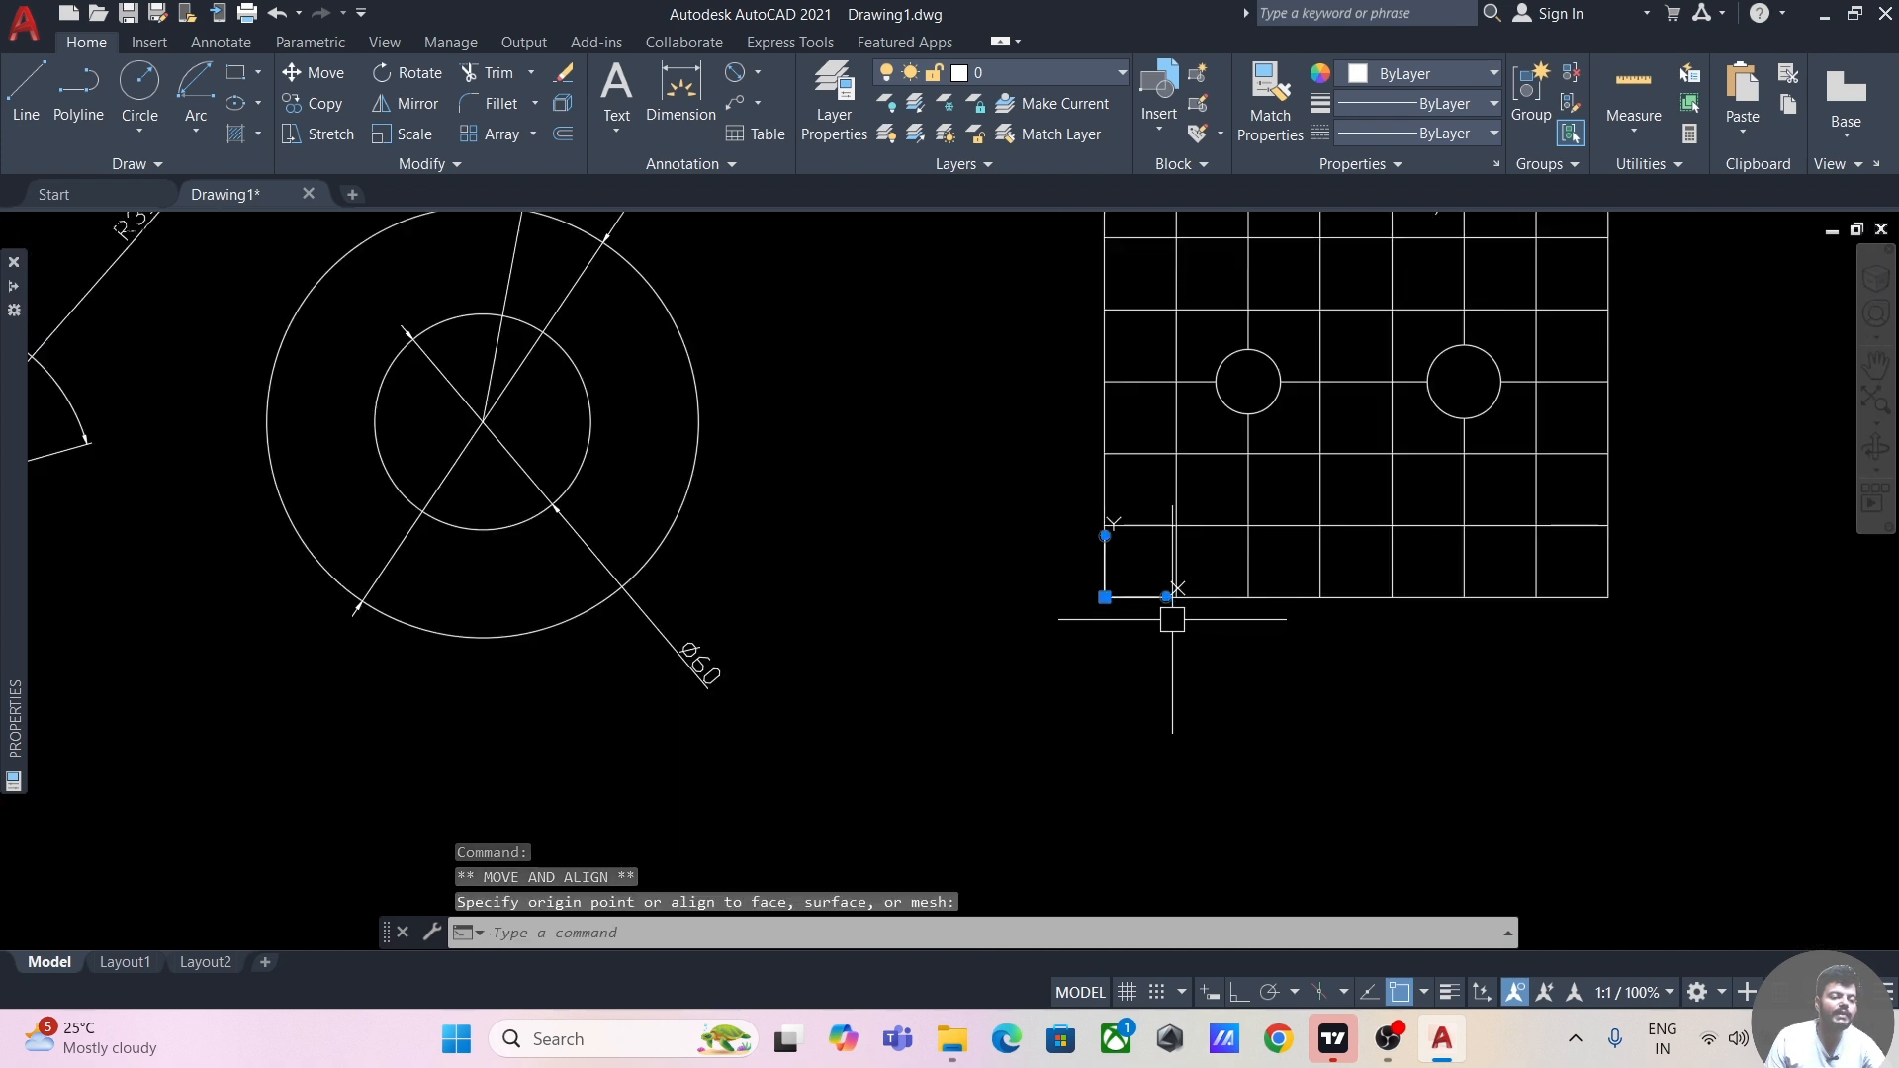
key("Escape")
scroll(906, 748, "down", 2)
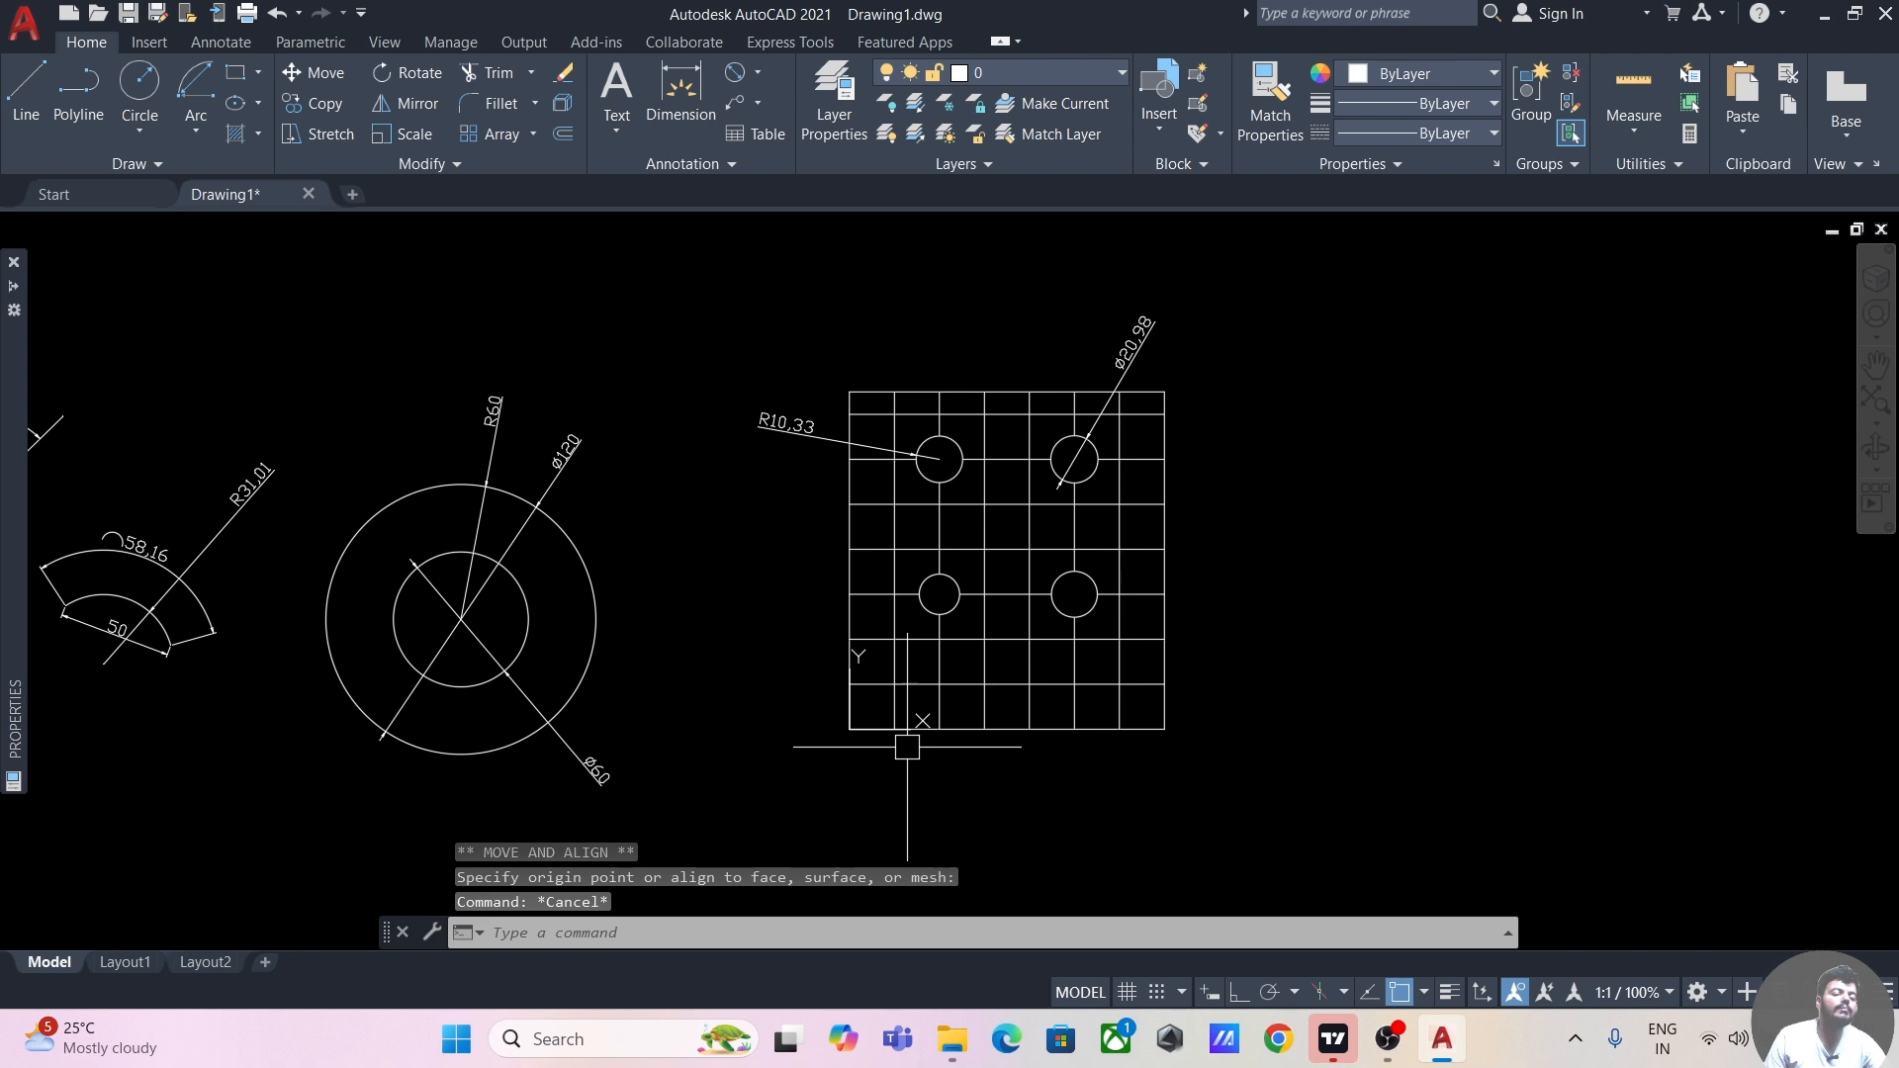
- Add a Y ordinate dimension to the centre of the grid's lower-left hole, with its leader ending outside the left edge
mouse_move(917, 737)
middle_mouse_down()
mouse_move(741, 518)
mouse_move(687, 486)
middle_mouse_up()
scroll(742, 483, "up", 2)
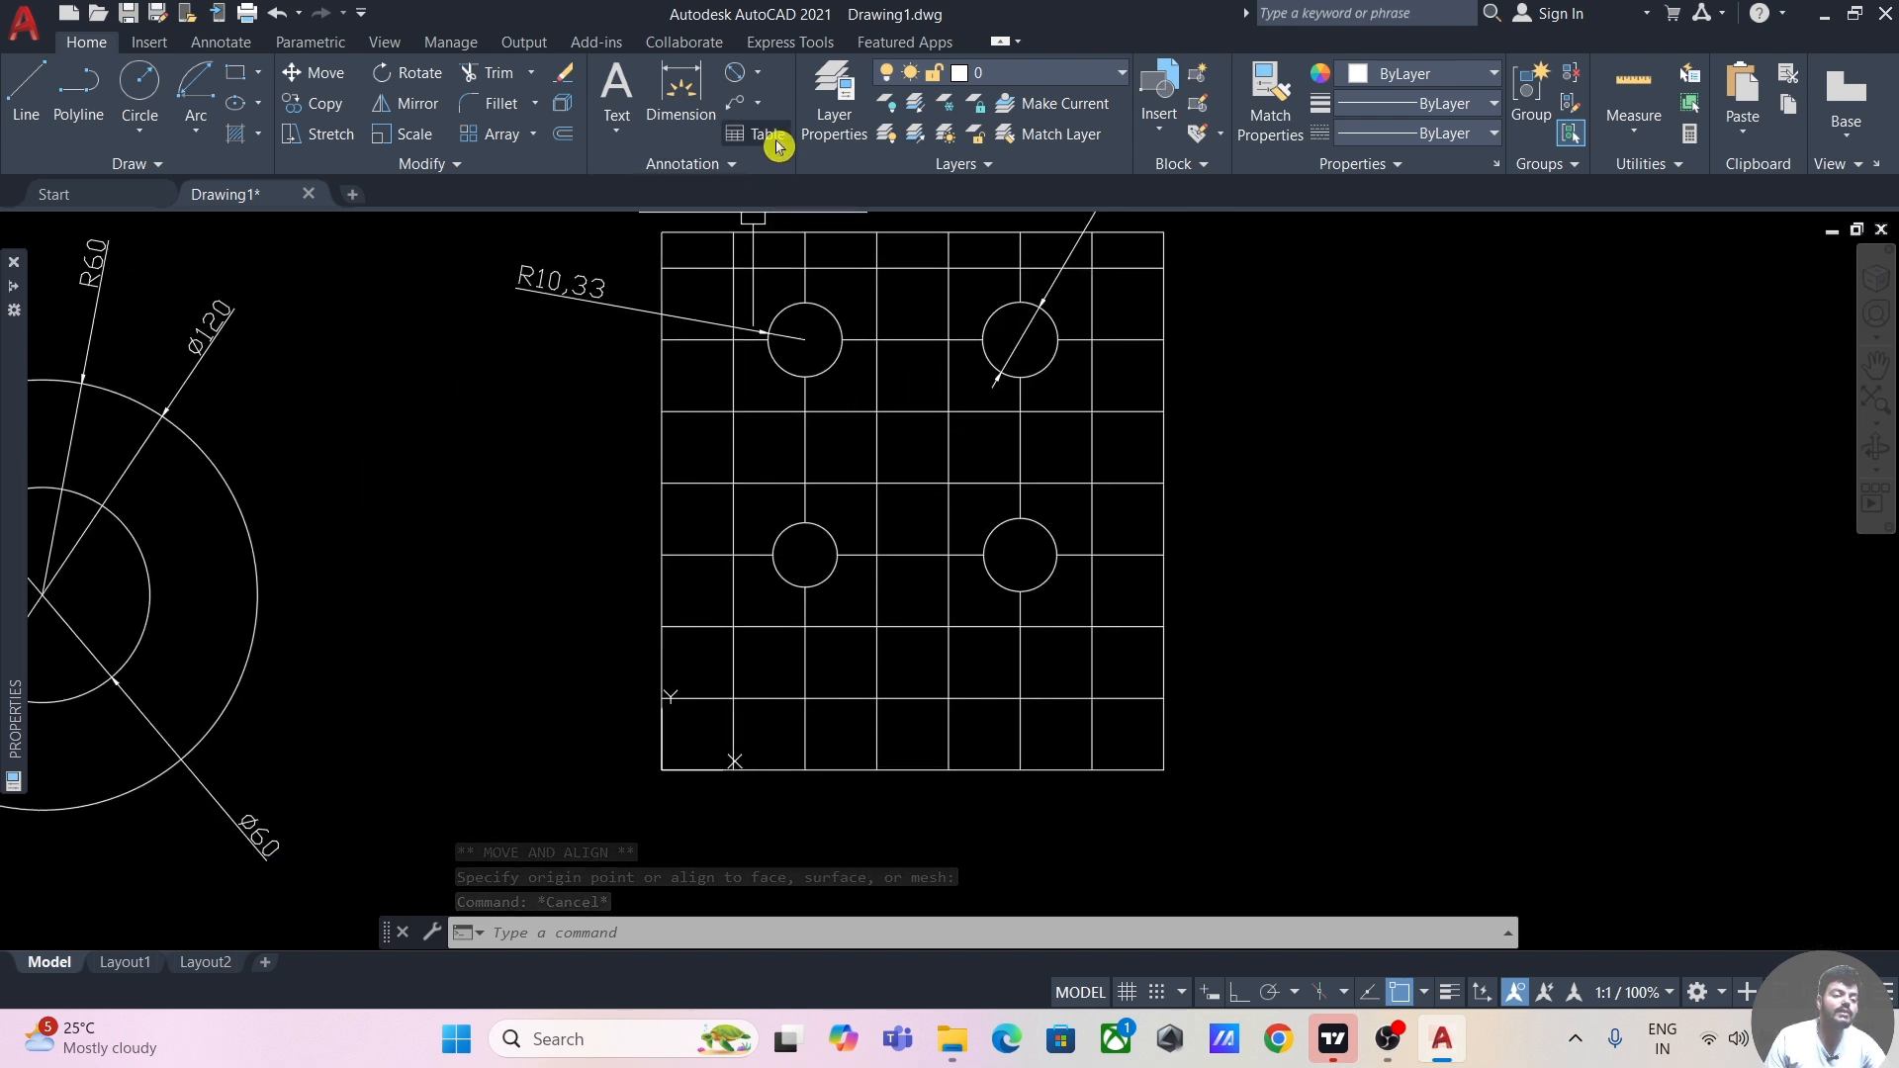
left_click(762, 77)
left_click(805, 423)
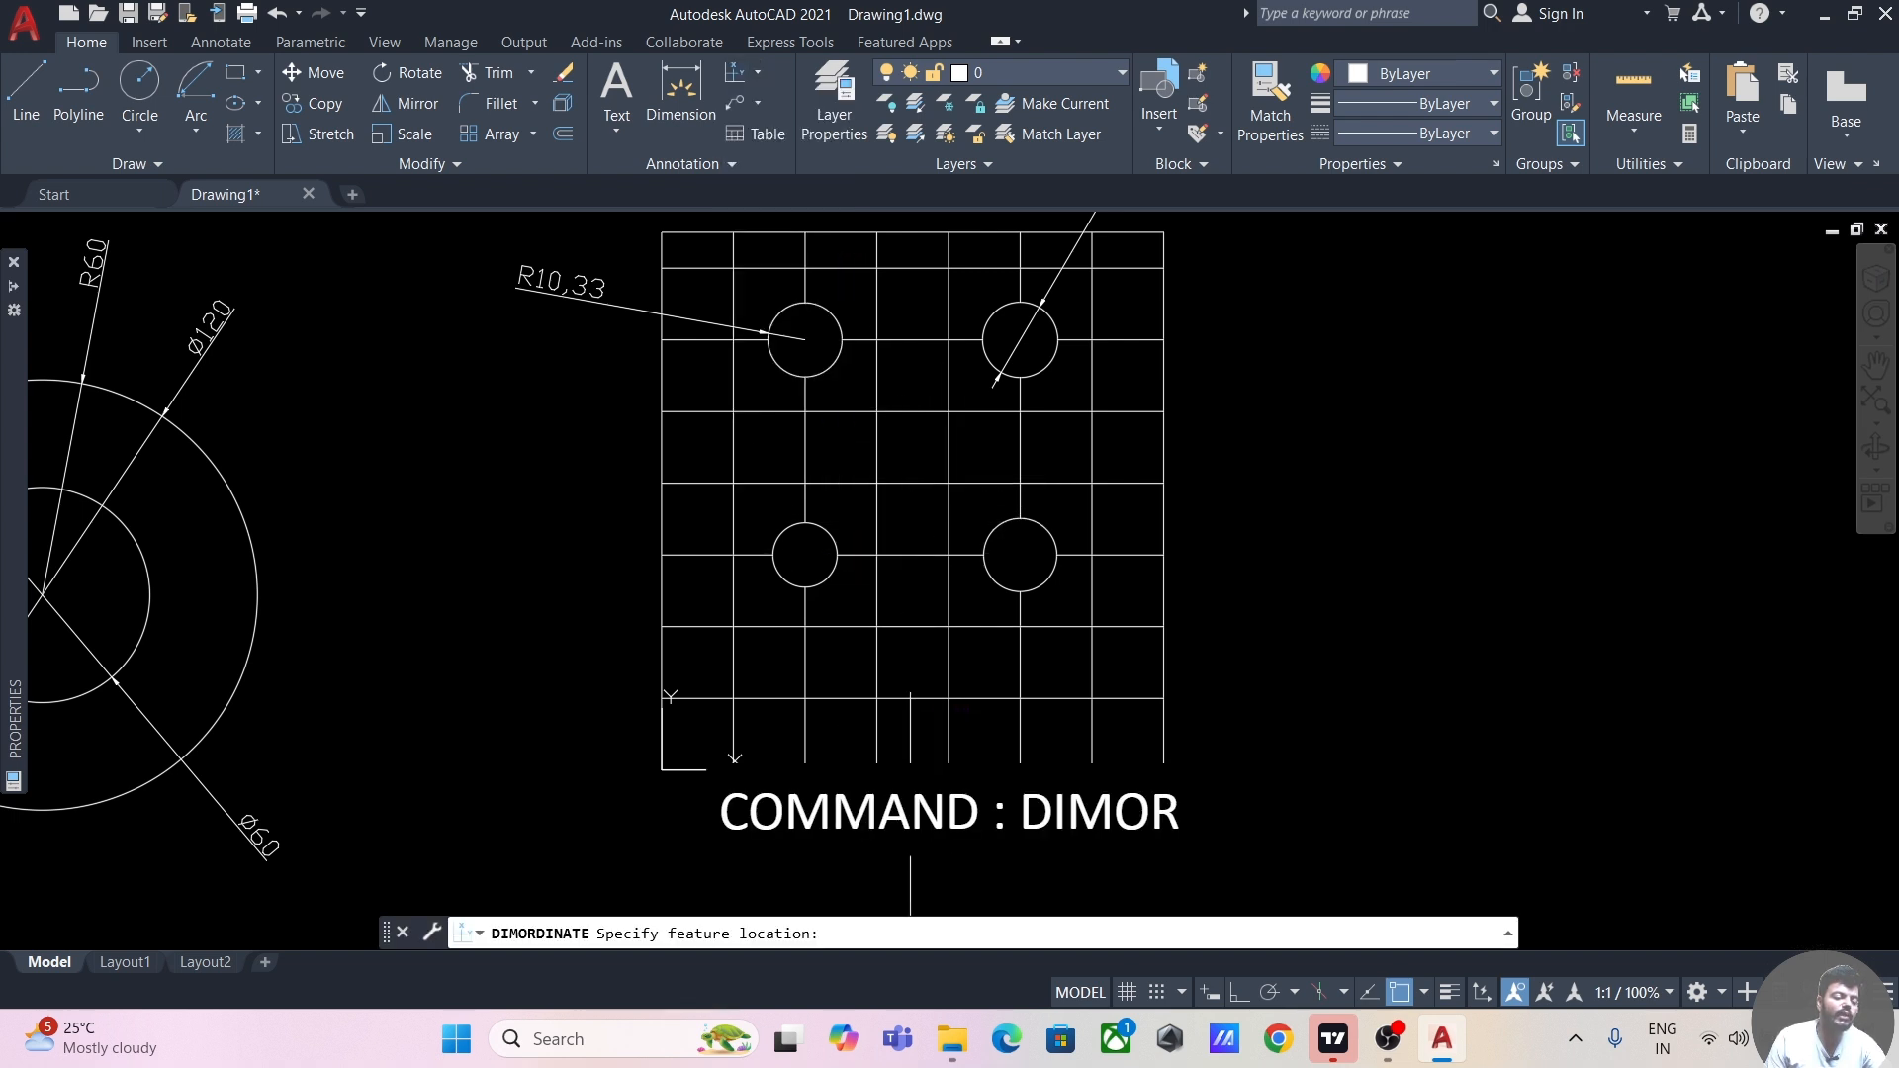
left_click(806, 554)
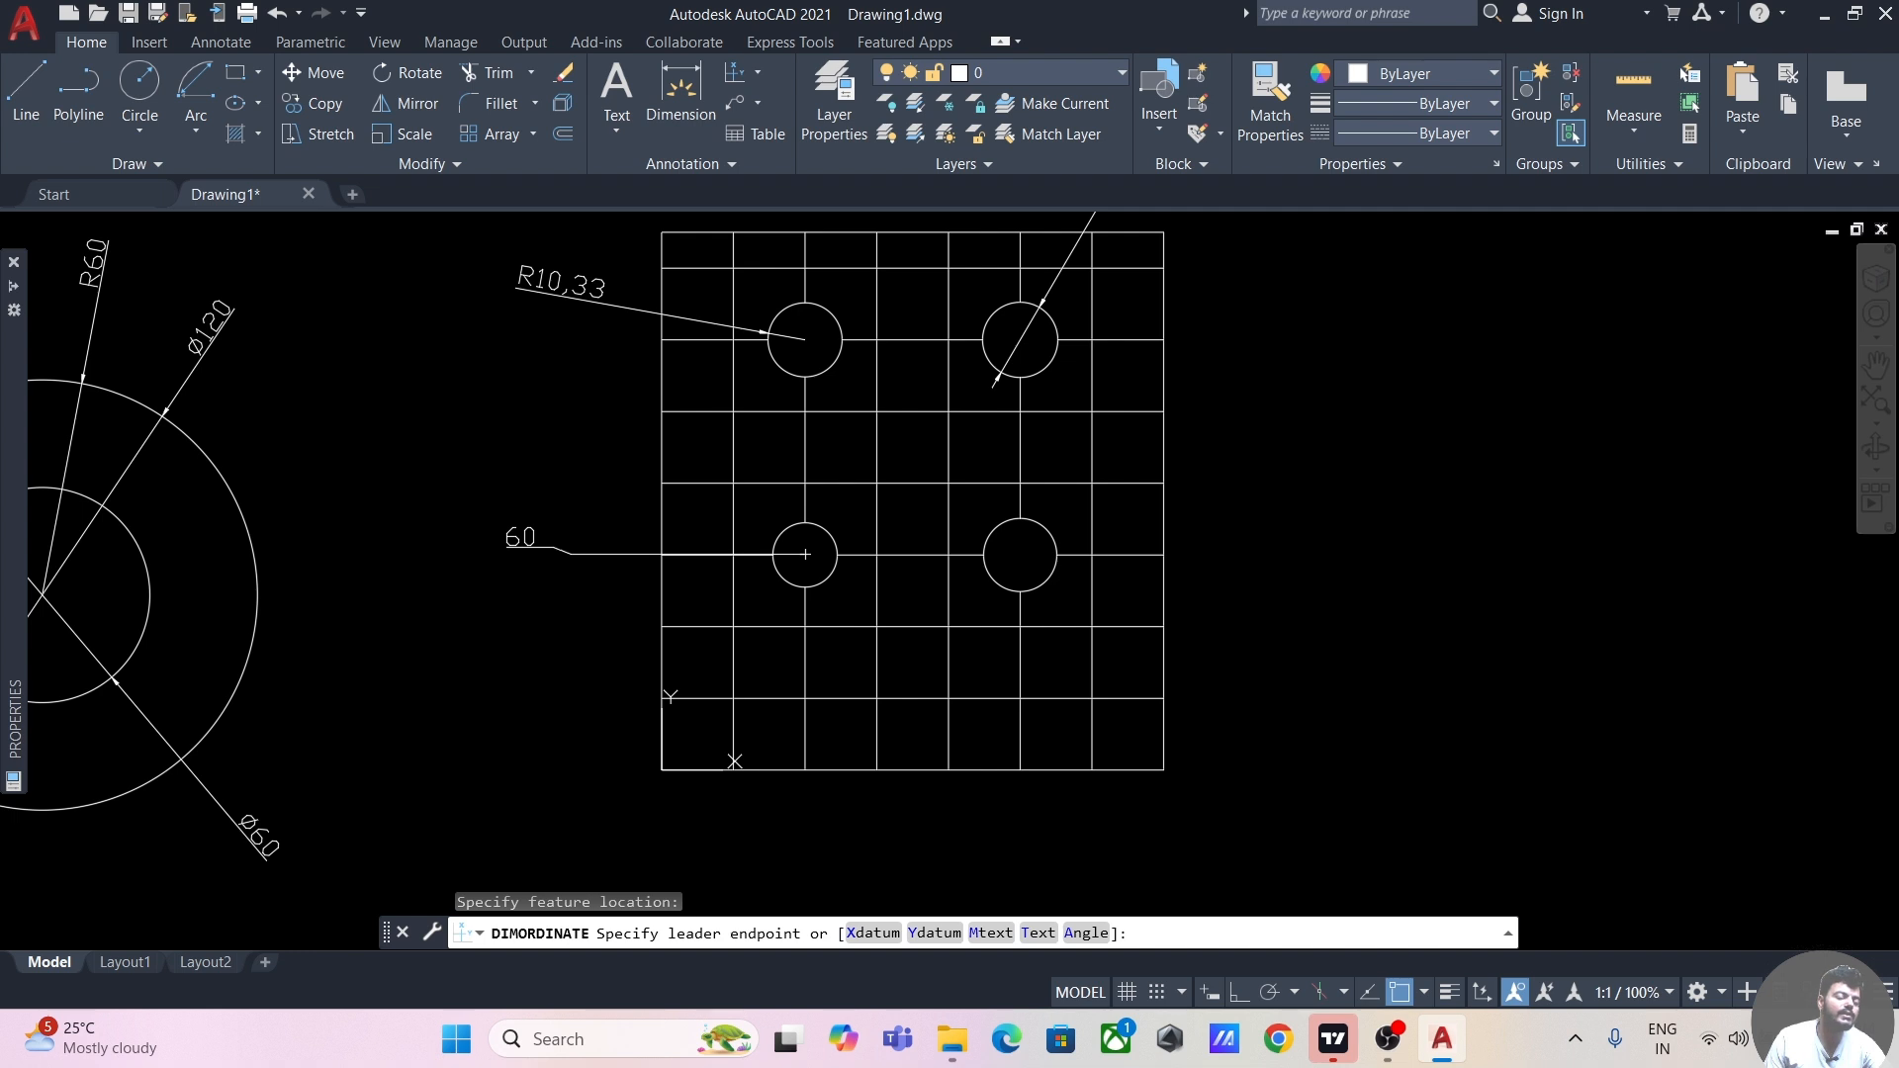
left_click(571, 552)
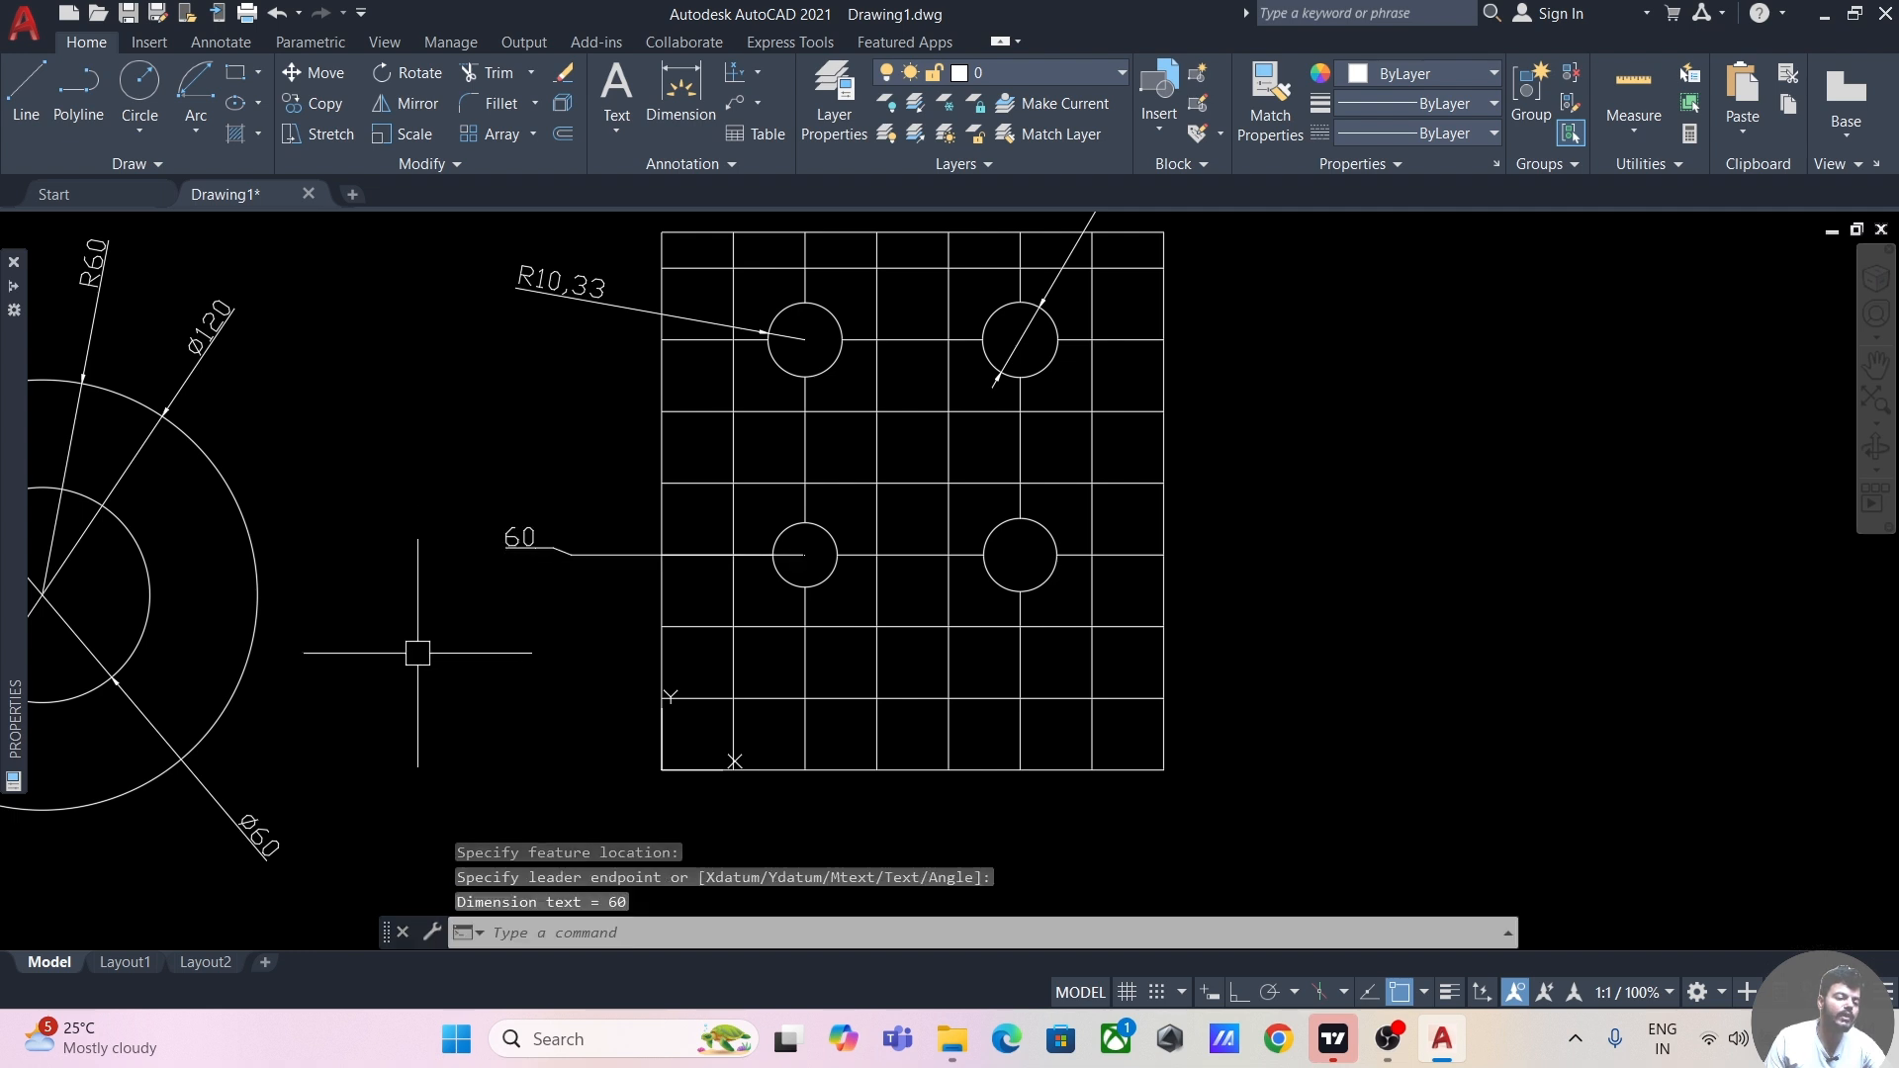
- Add an X ordinate dimension to the centre of the grid's lower-right hole, with its leader ending below the grid
left_click(734, 72)
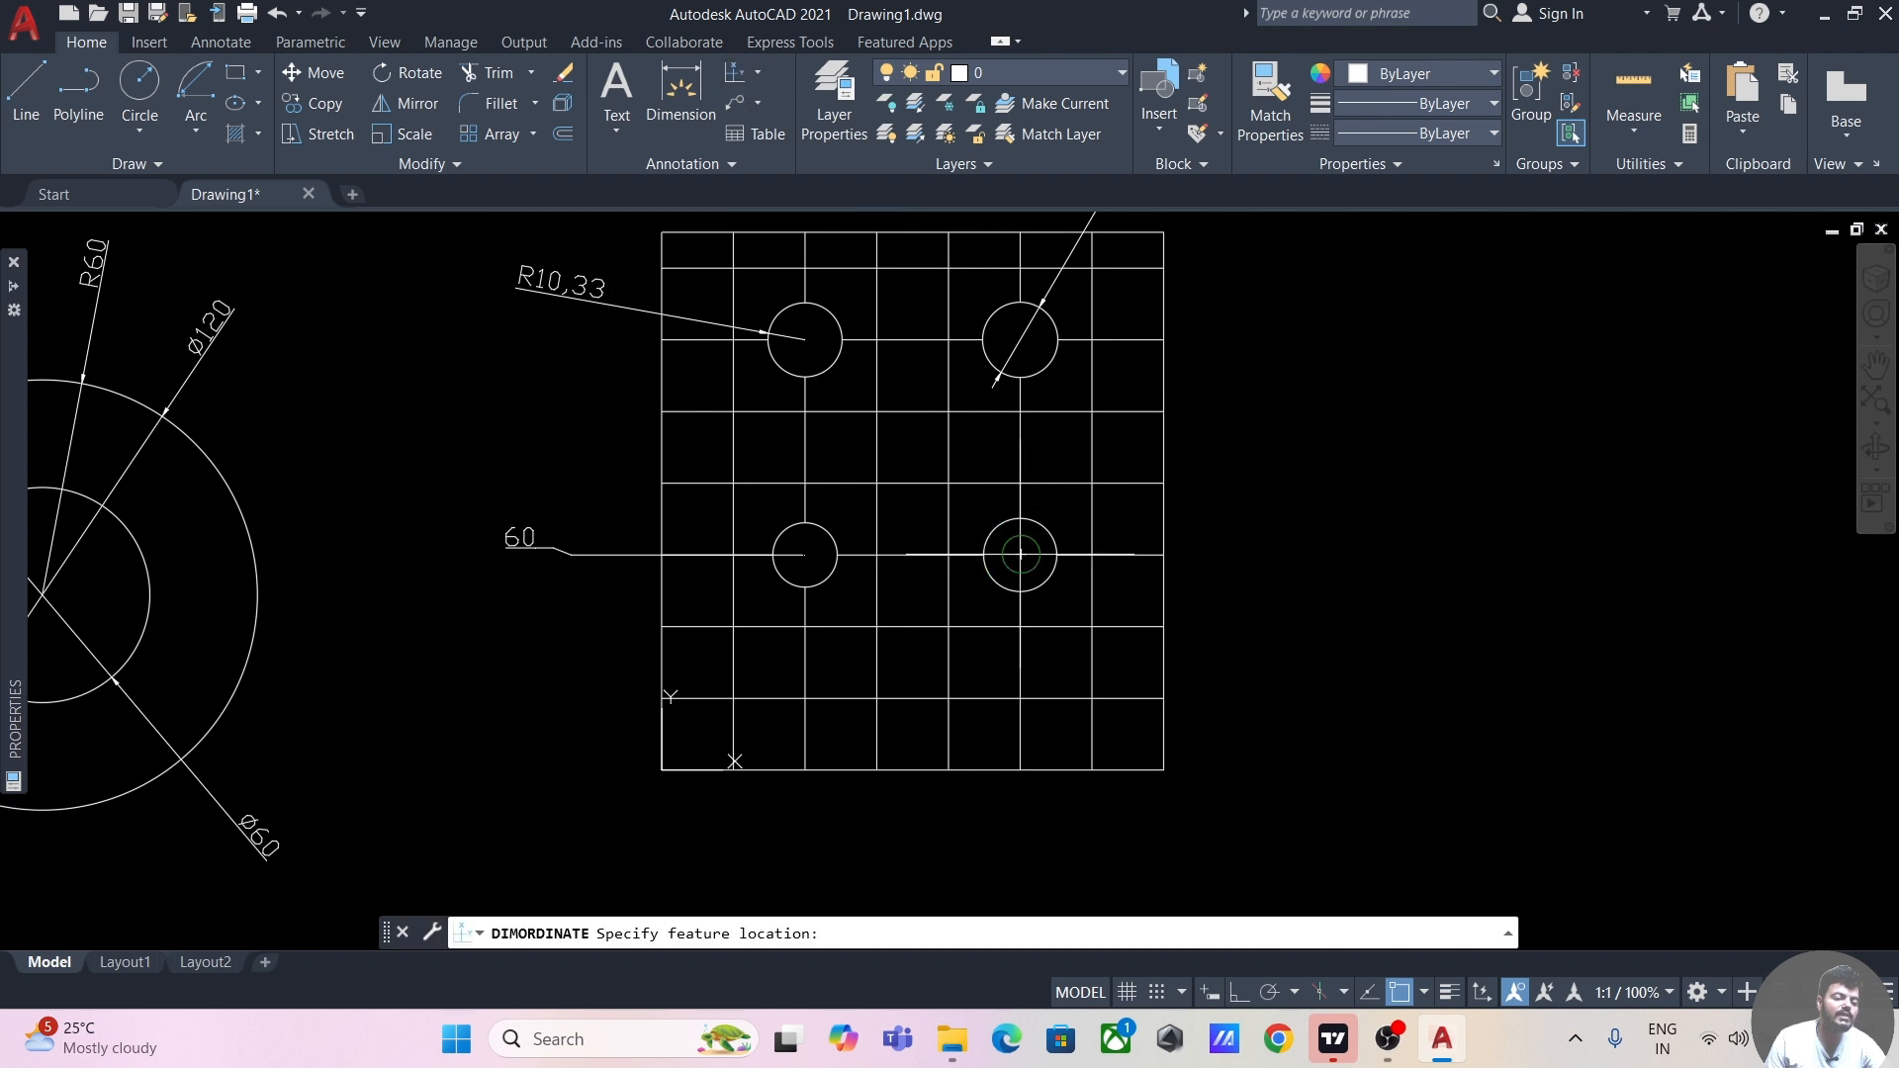
left_click(1021, 555)
left_click(1023, 870)
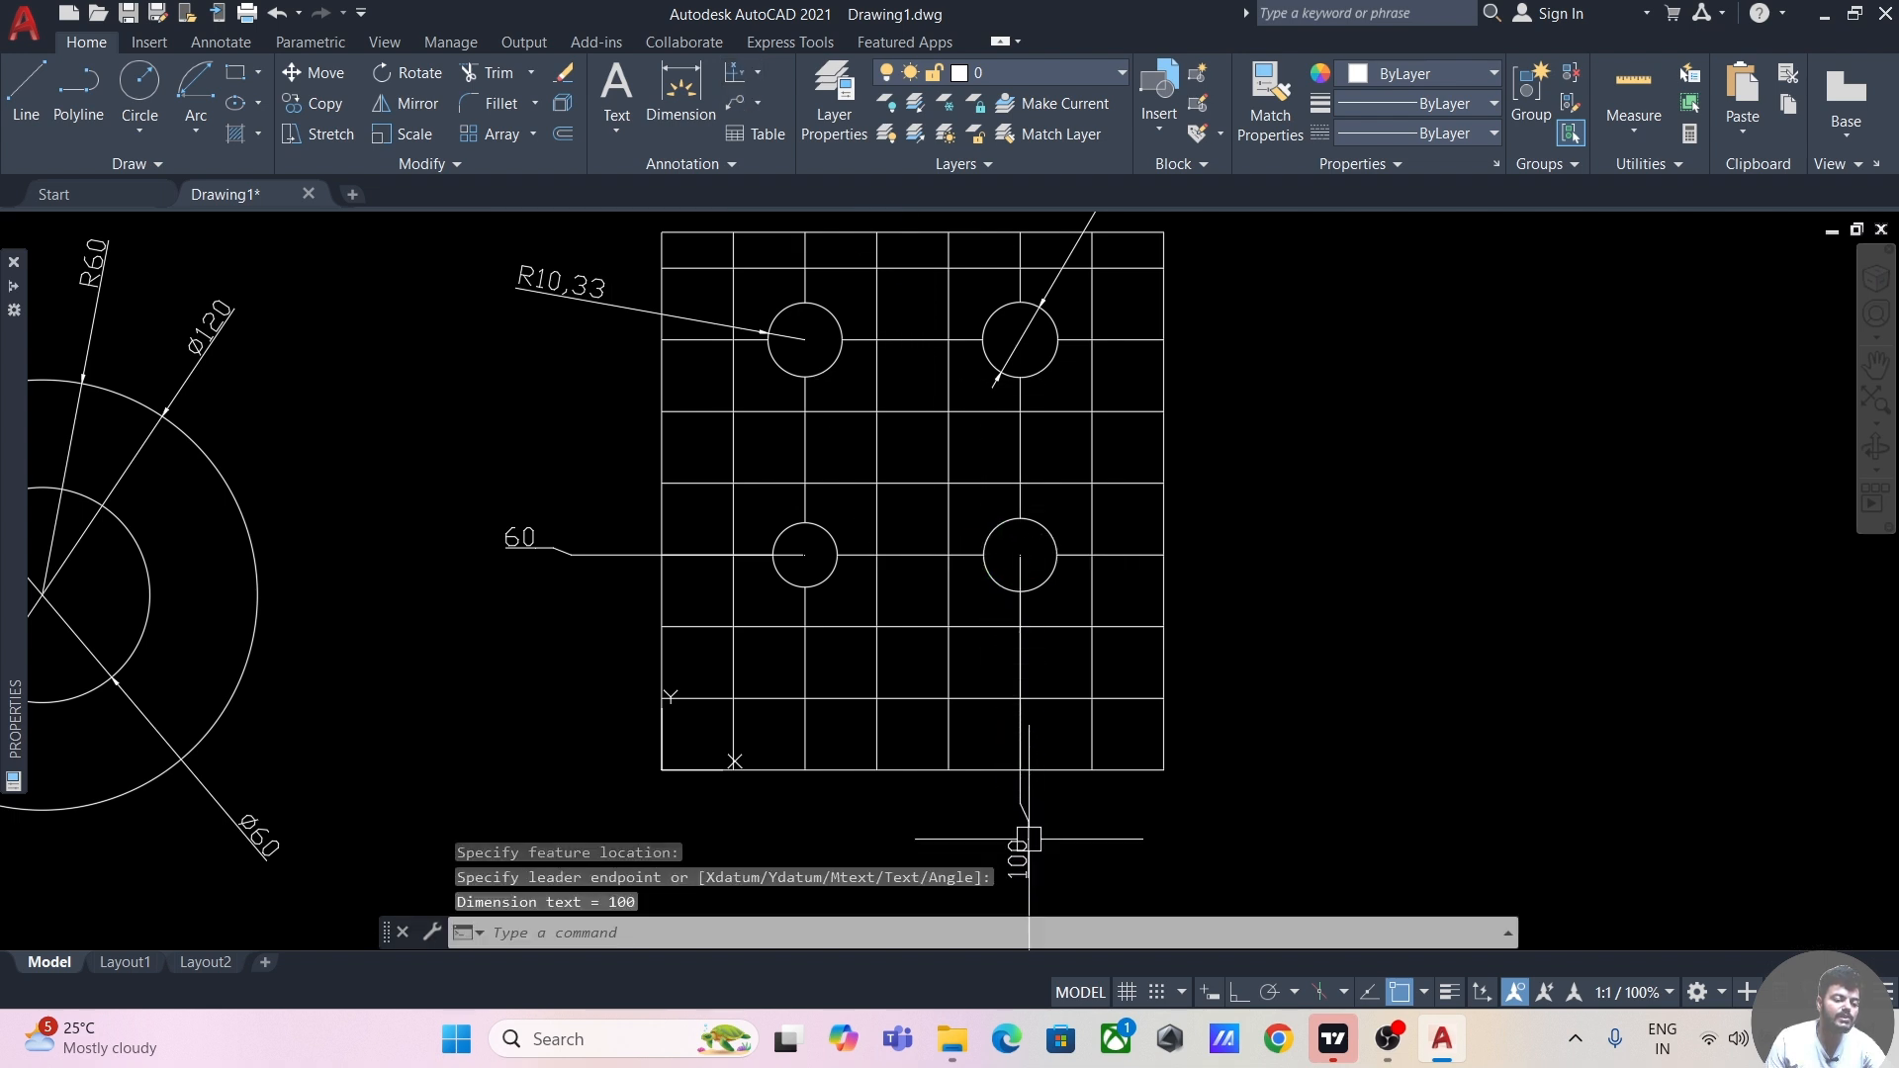
mouse_move(1221, 831)
middle_mouse_down()
mouse_move(1220, 699)
mouse_move(1133, 749)
middle_mouse_up()
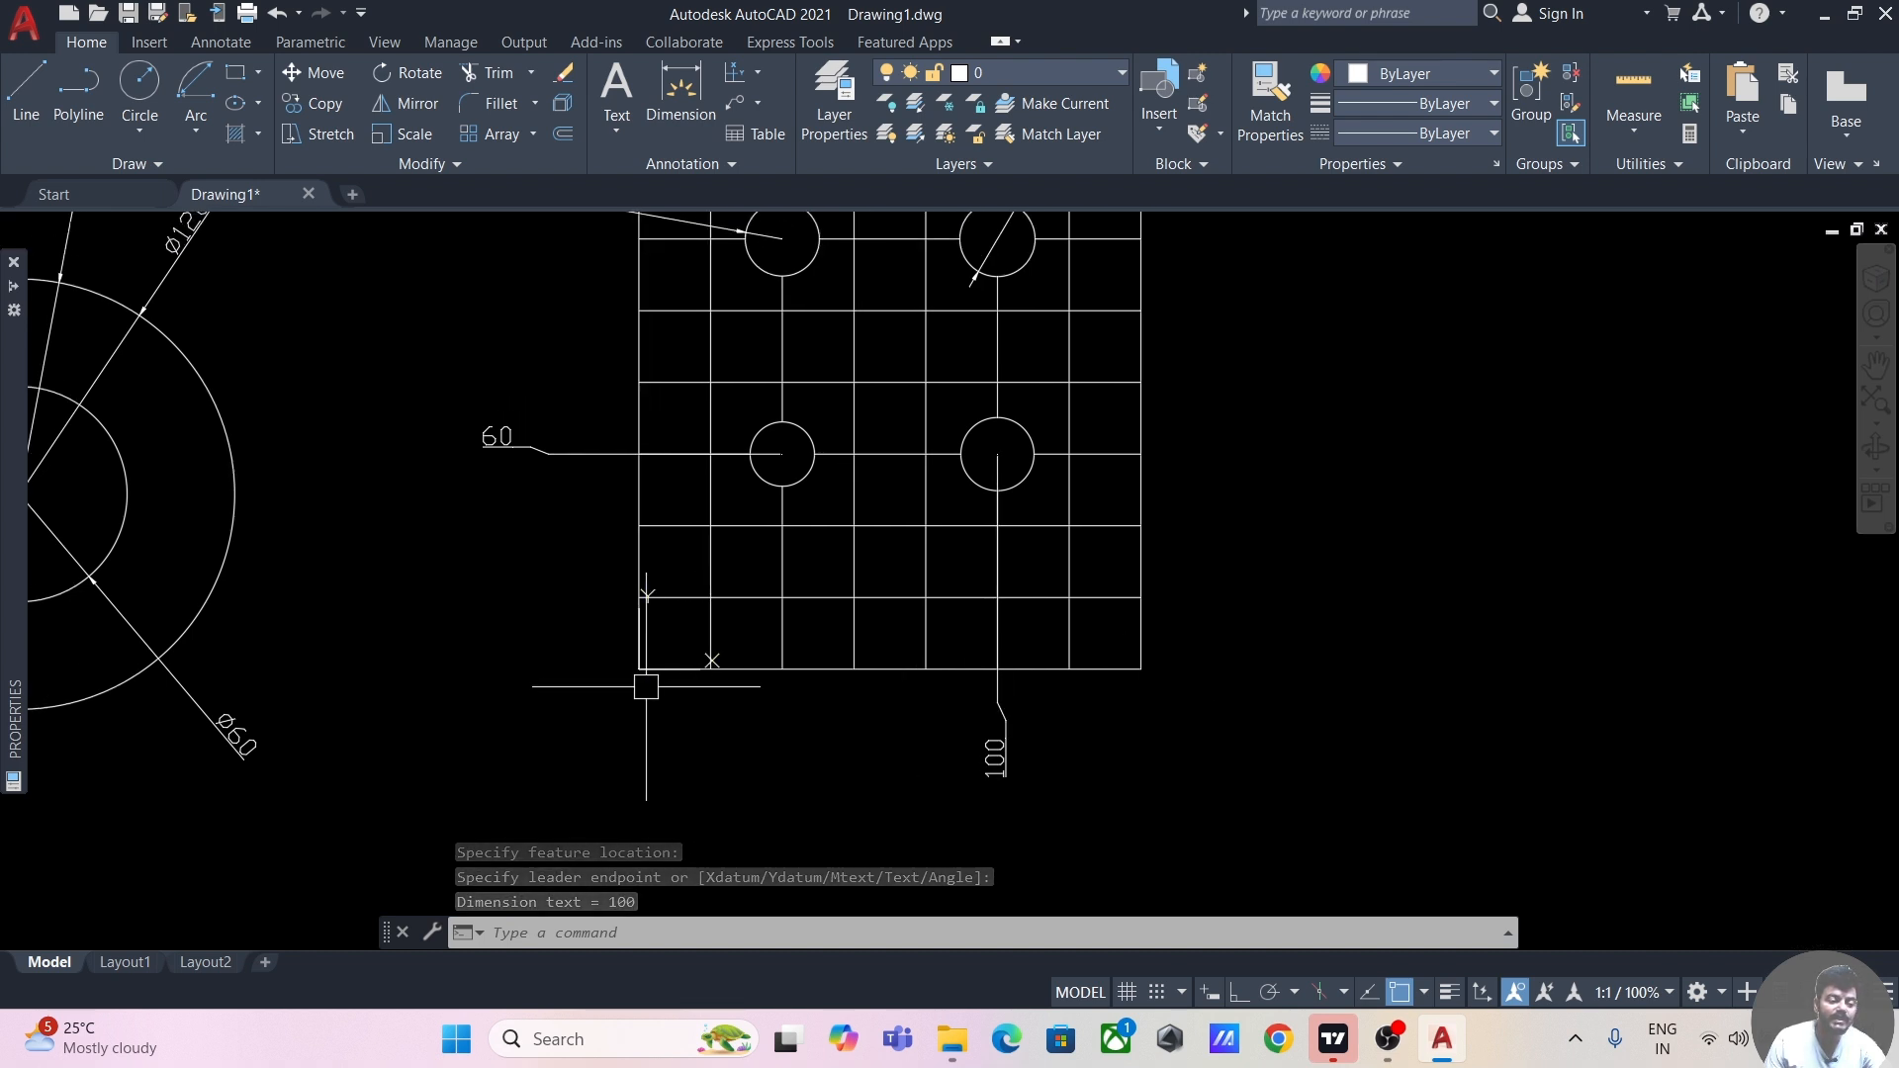
middle_click_drag(882, 737, 903, 789)
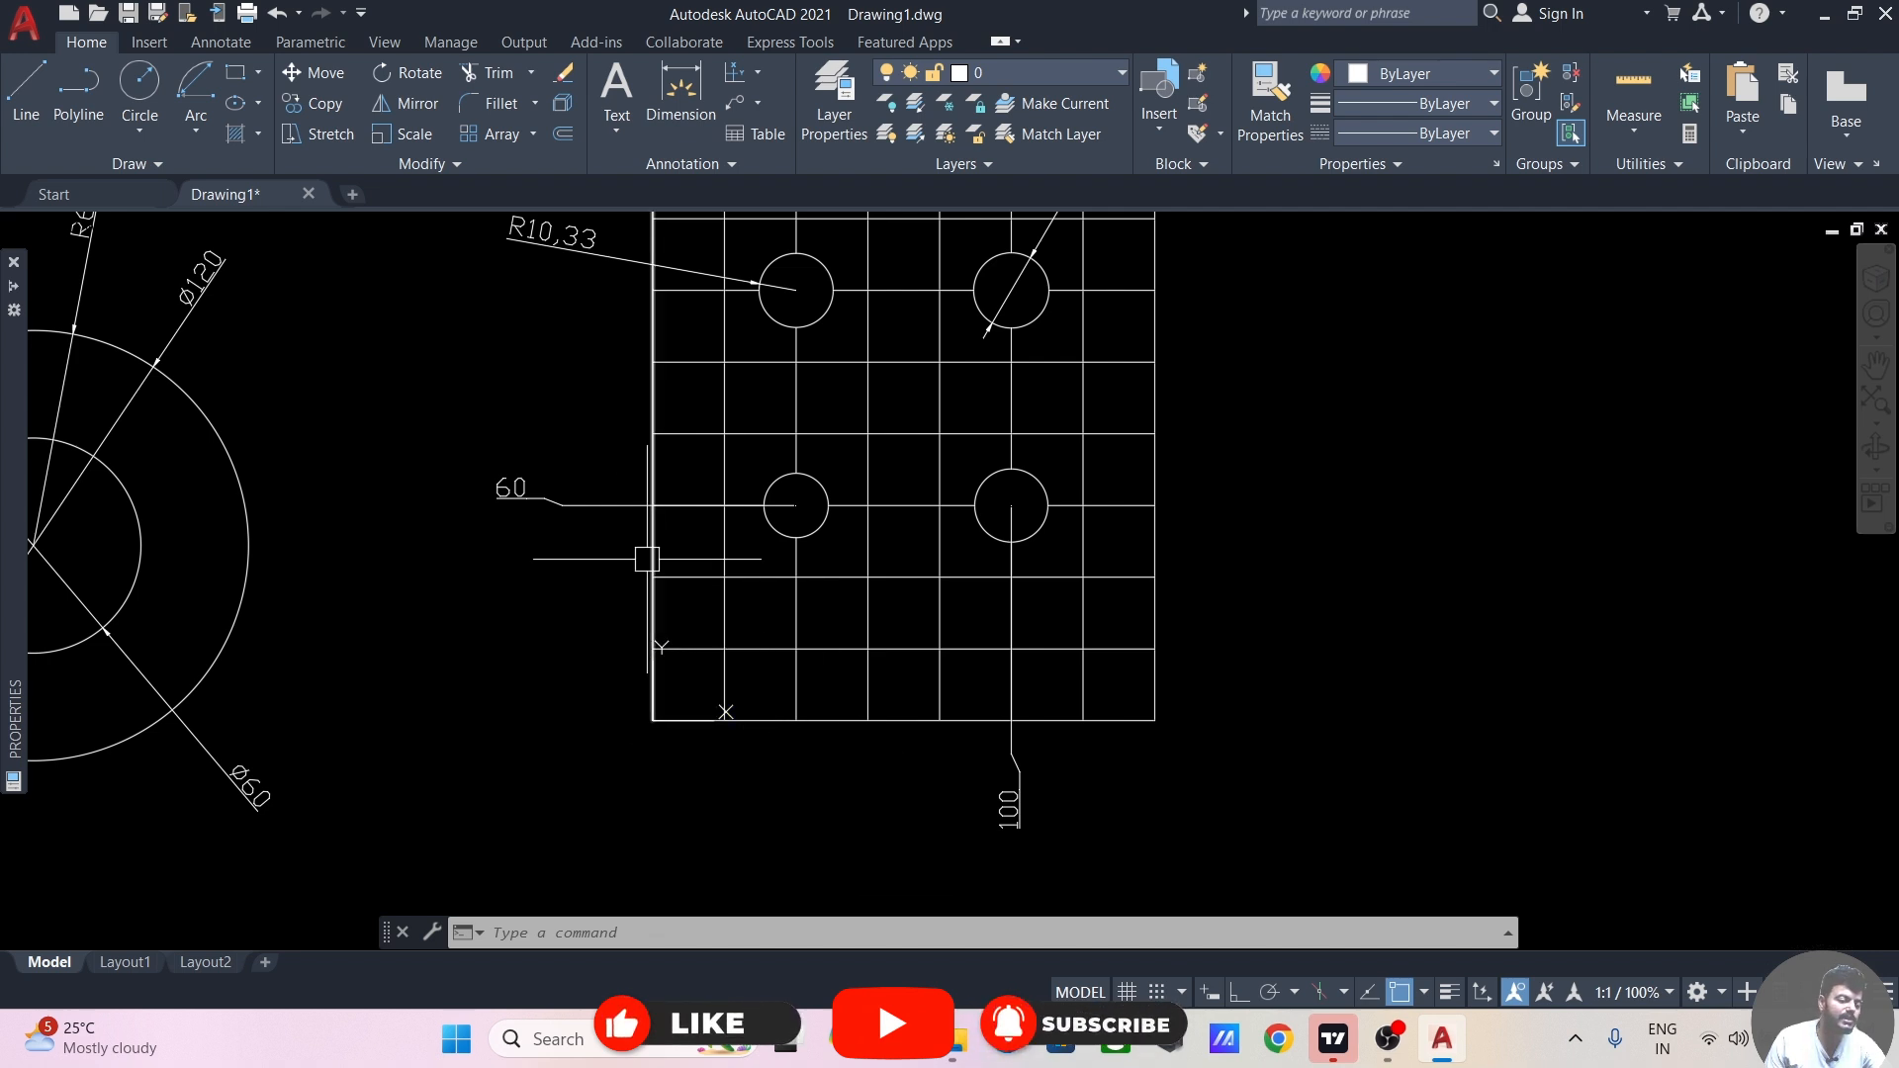
- Add a Y ordinate dimension to the horizontal gridline just below the upper holes, with its leader ending outside the grid's left edge
scroll(566, 659, "down", 2)
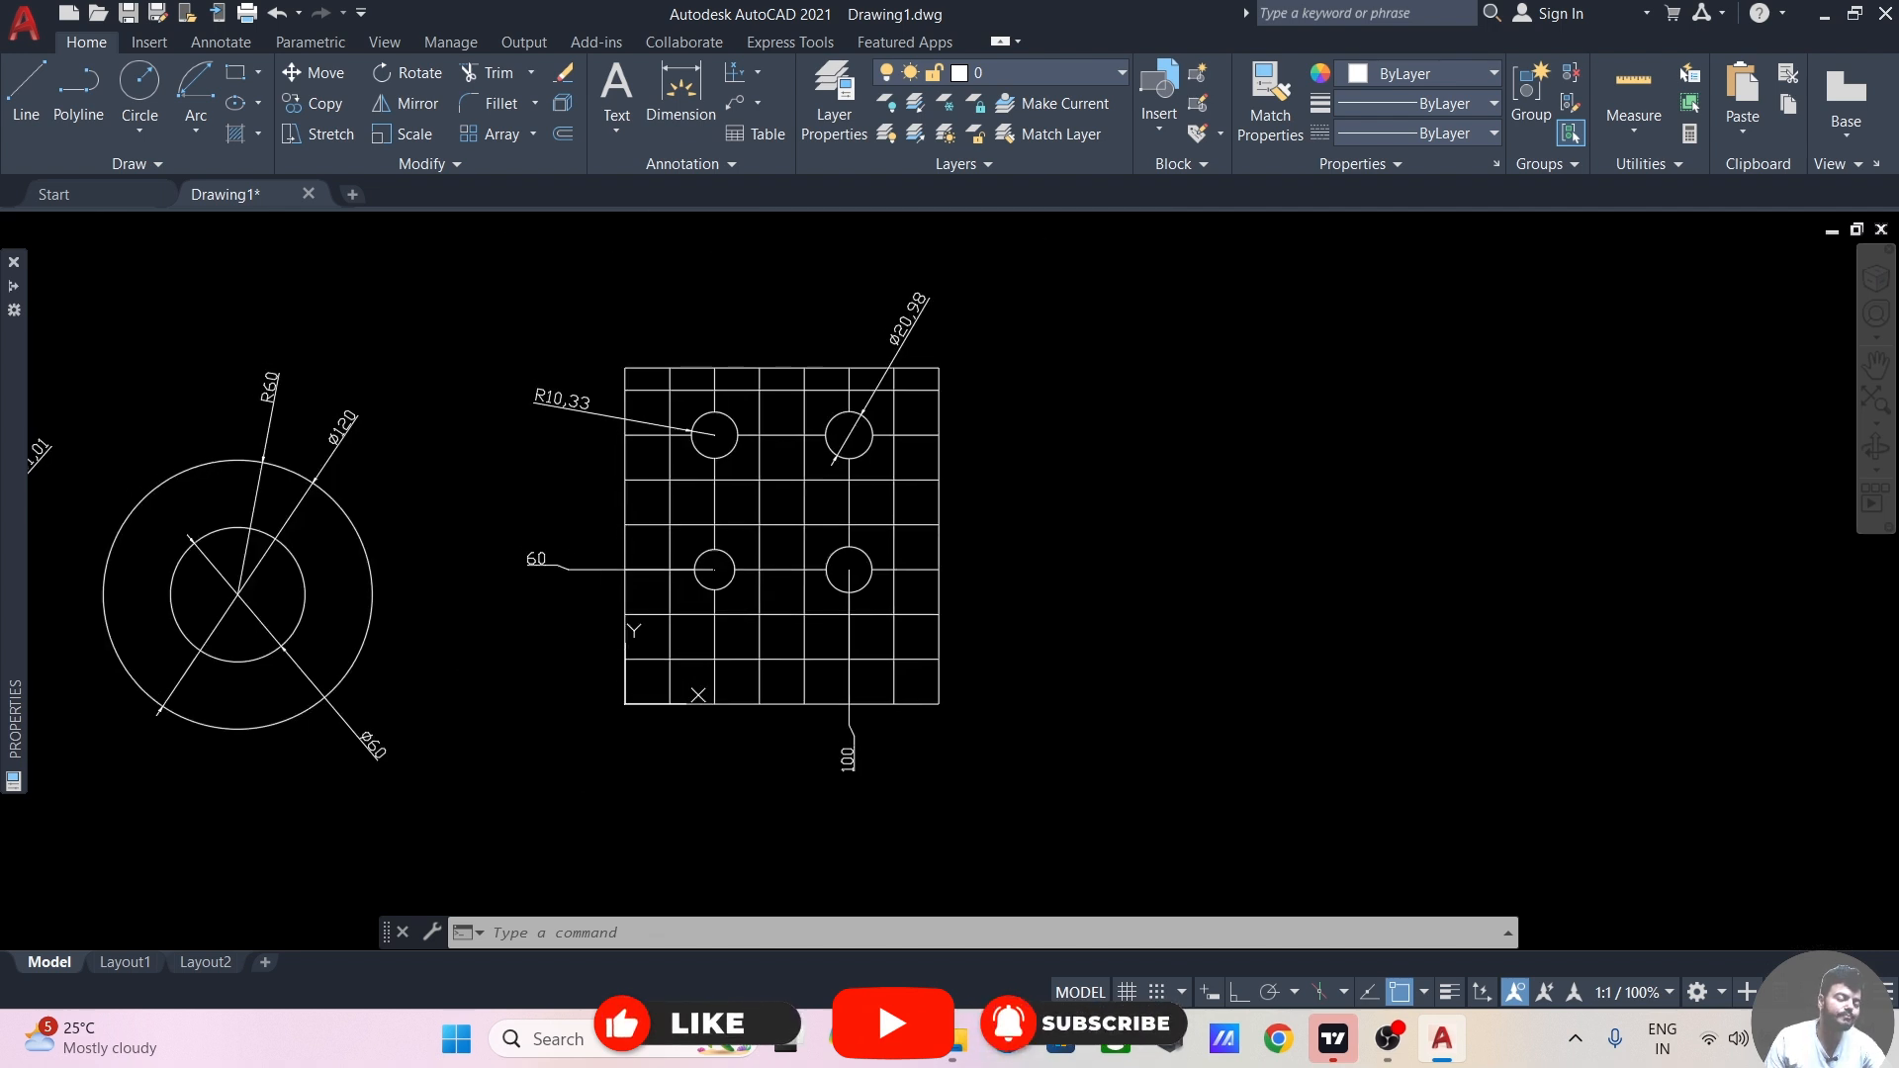
left_click(735, 74)
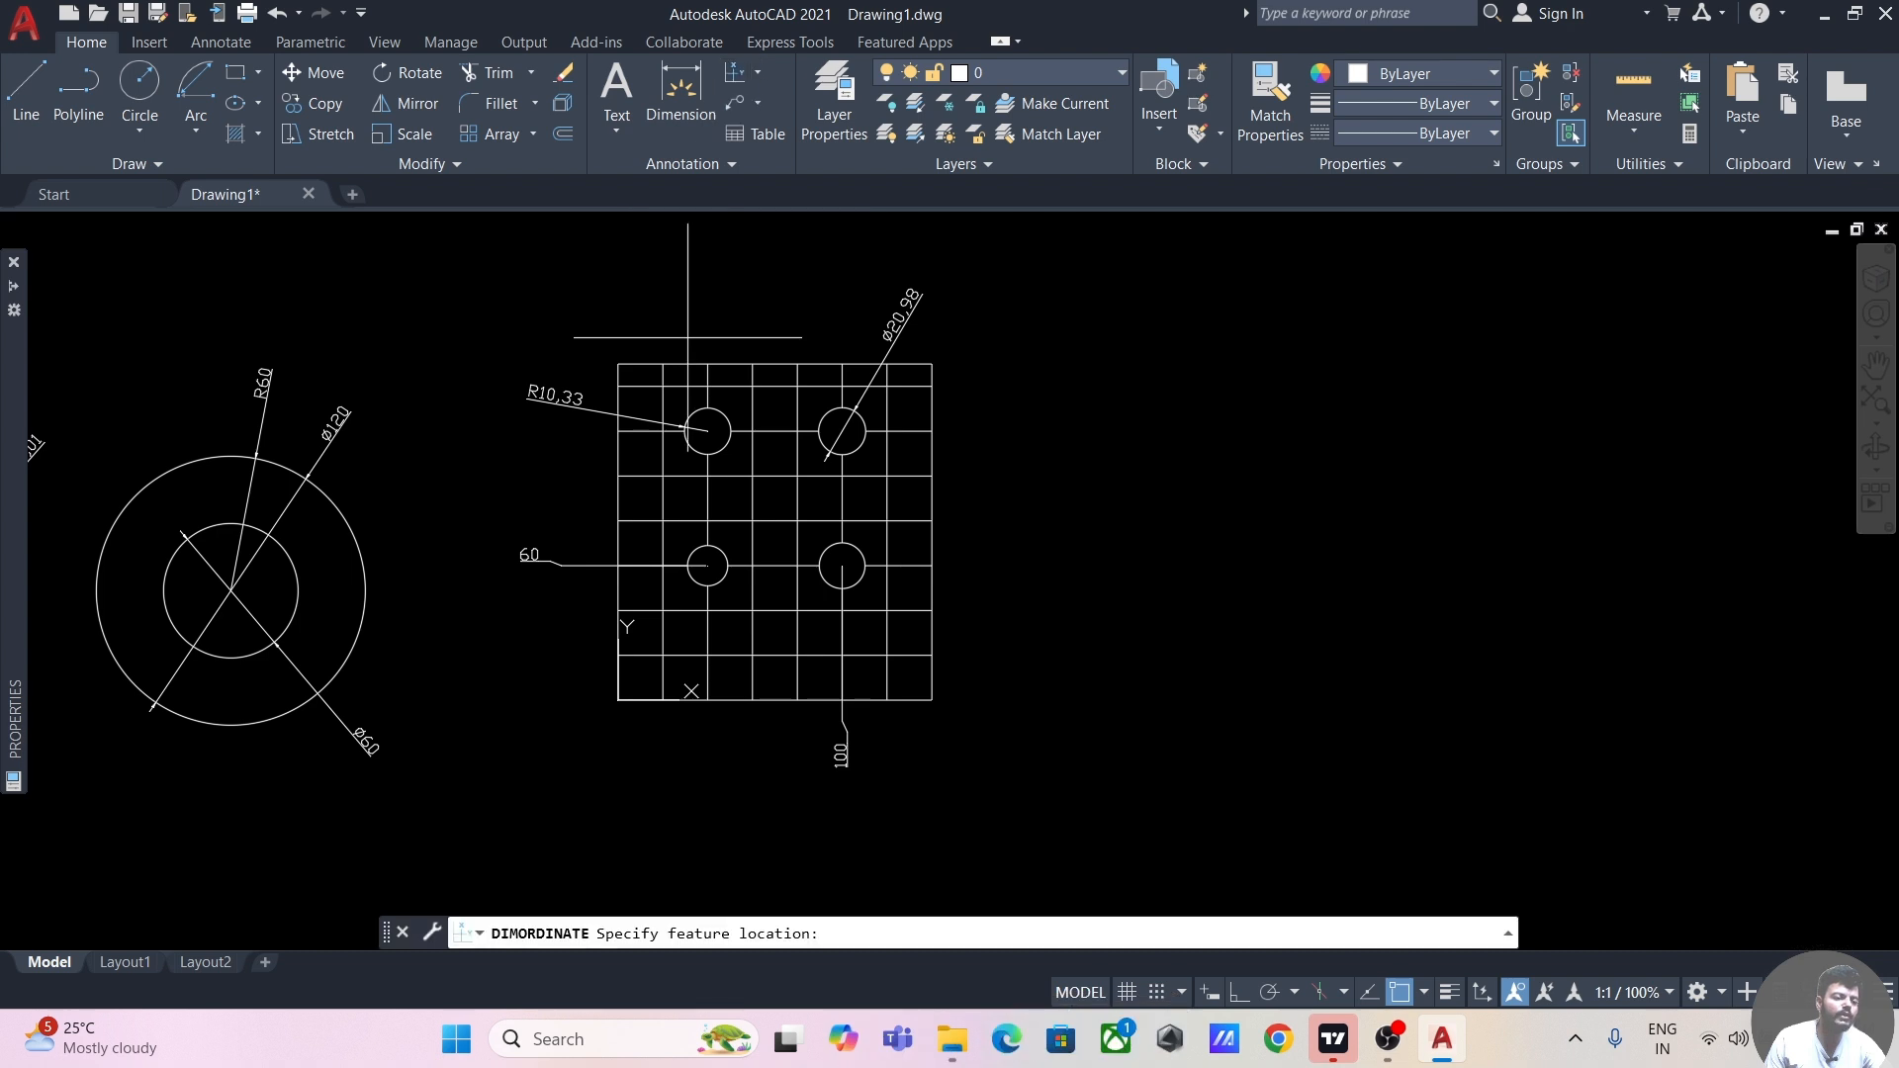
left_click(664, 476)
left_click(521, 477)
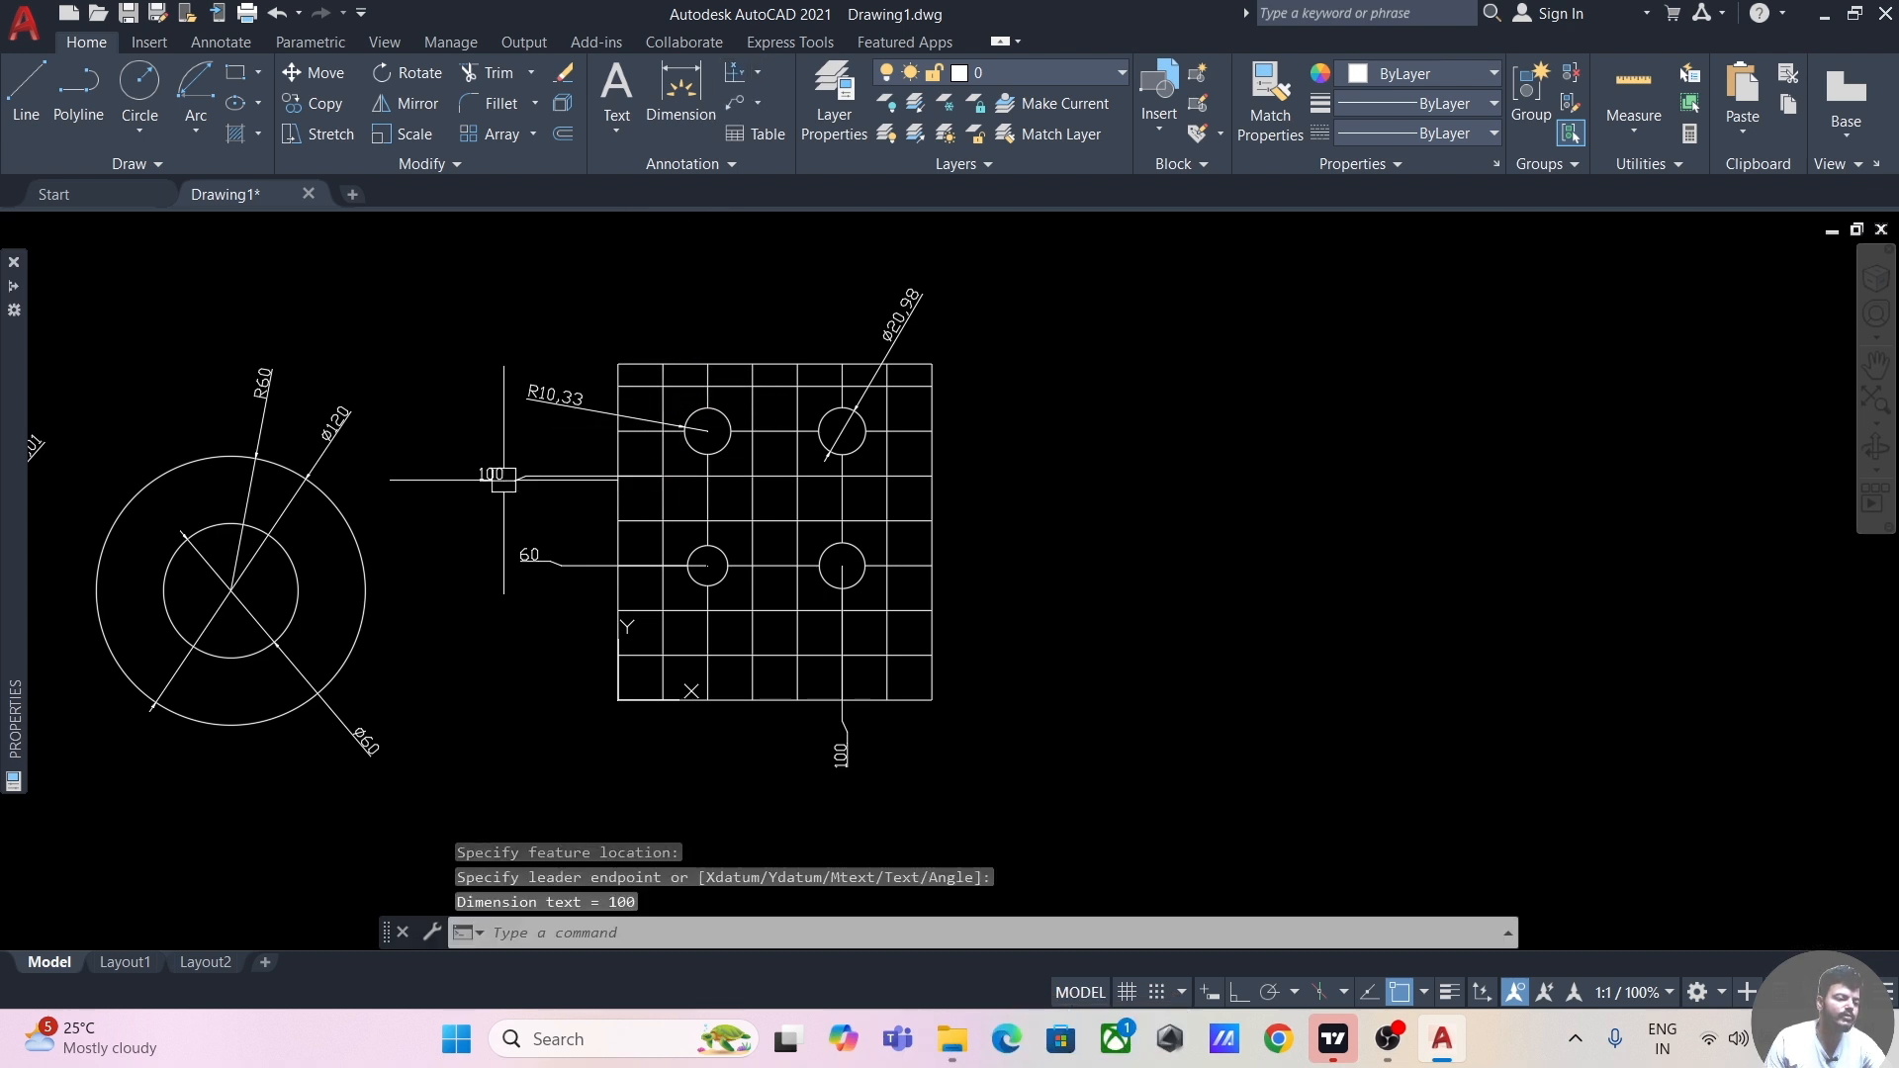
- Add an X ordinate dimension to the first inner vertical gridline from the left, with its leader ending below the grid
left_click(735, 74)
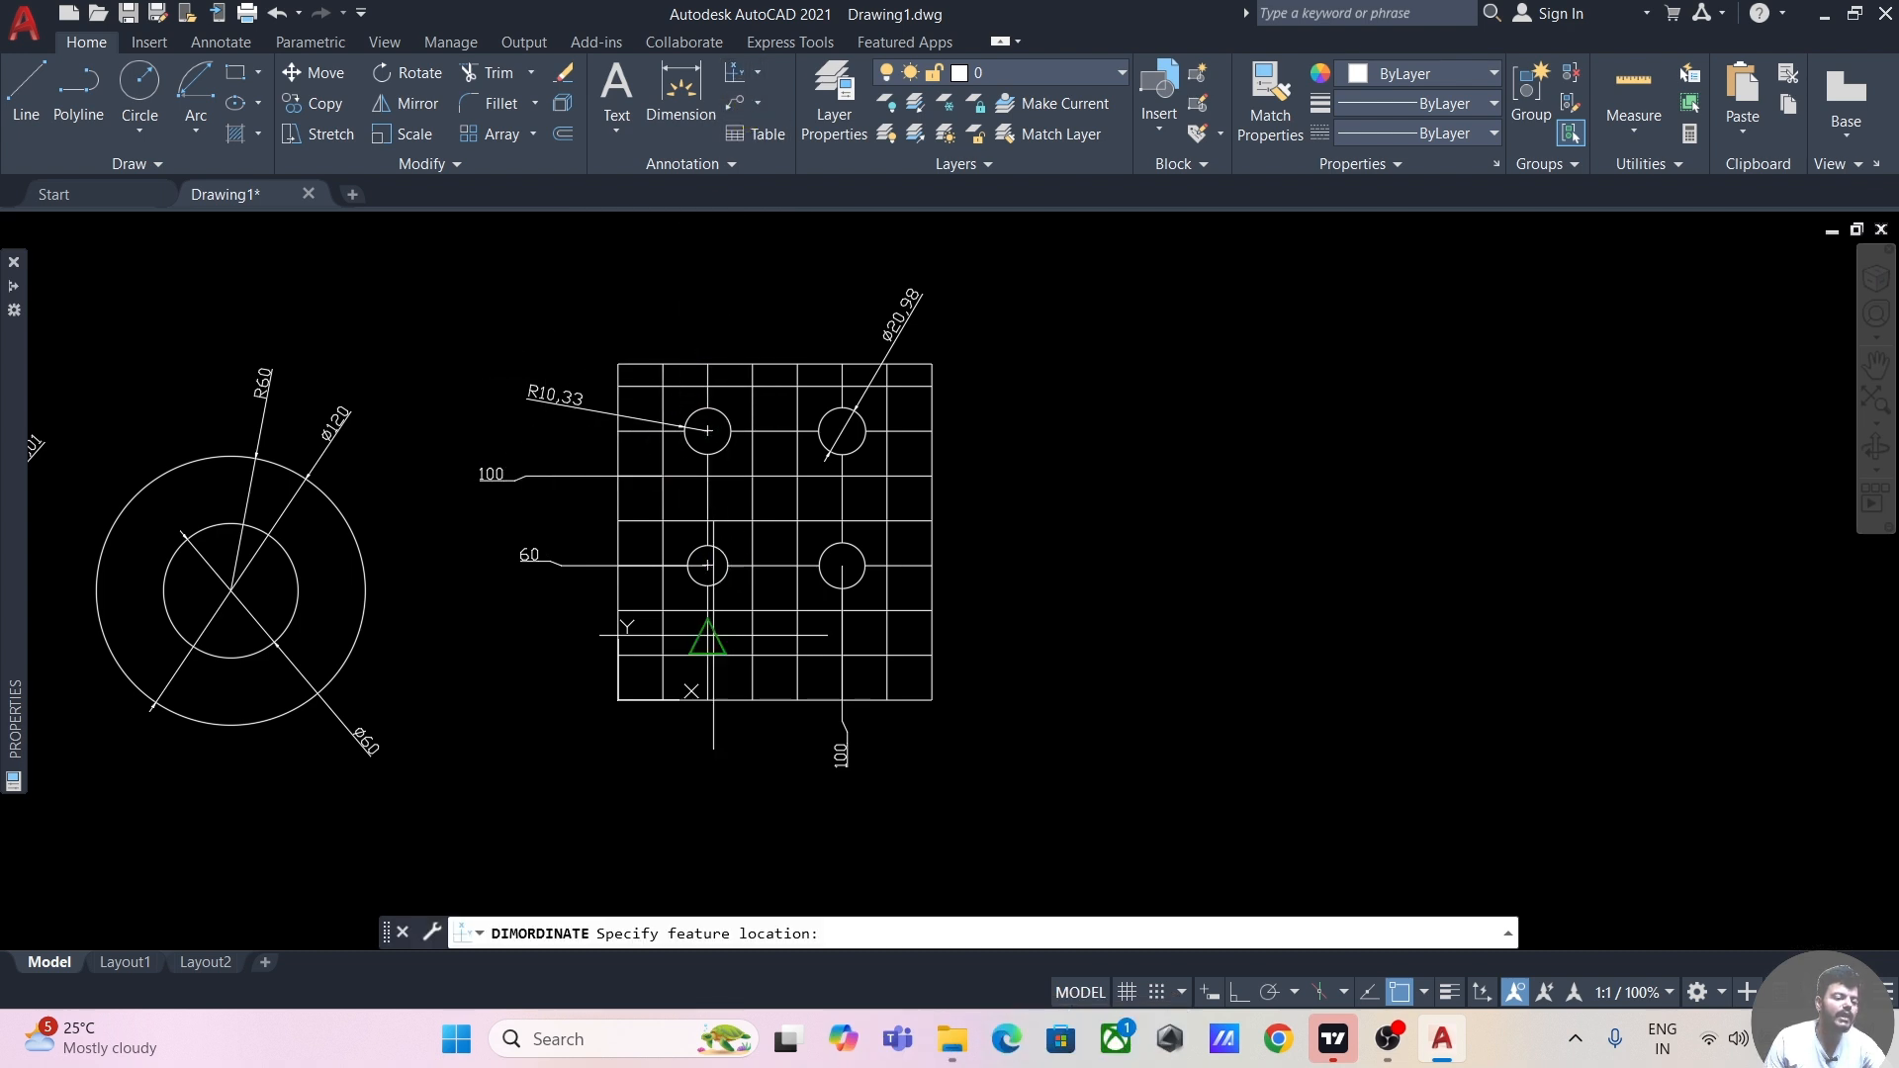
left_click(662, 700)
left_click(662, 849)
mouse_move(962, 788)
middle_mouse_down()
mouse_move(988, 777)
mouse_move(1059, 577)
middle_mouse_up()
middle_click_drag(837, 569, 836, 676)
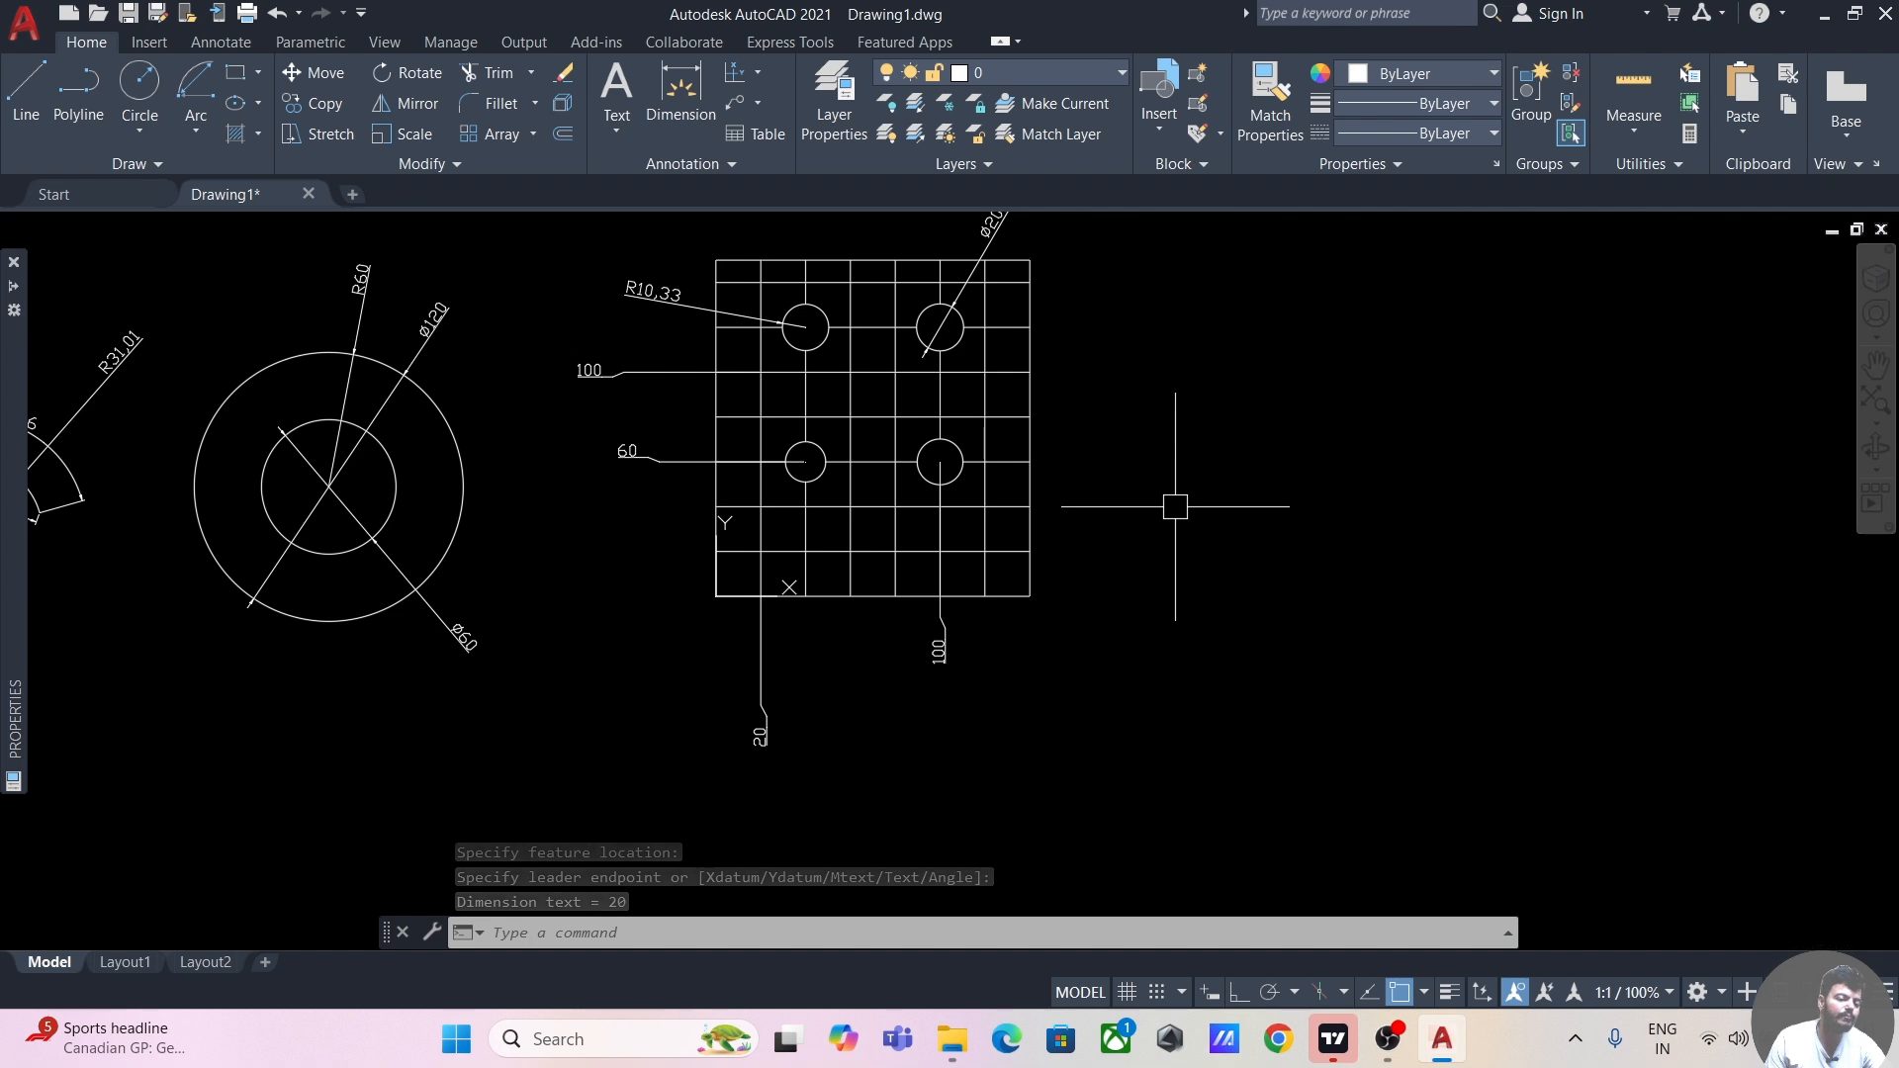
middle_click_drag(1175, 508, 1091, 539)
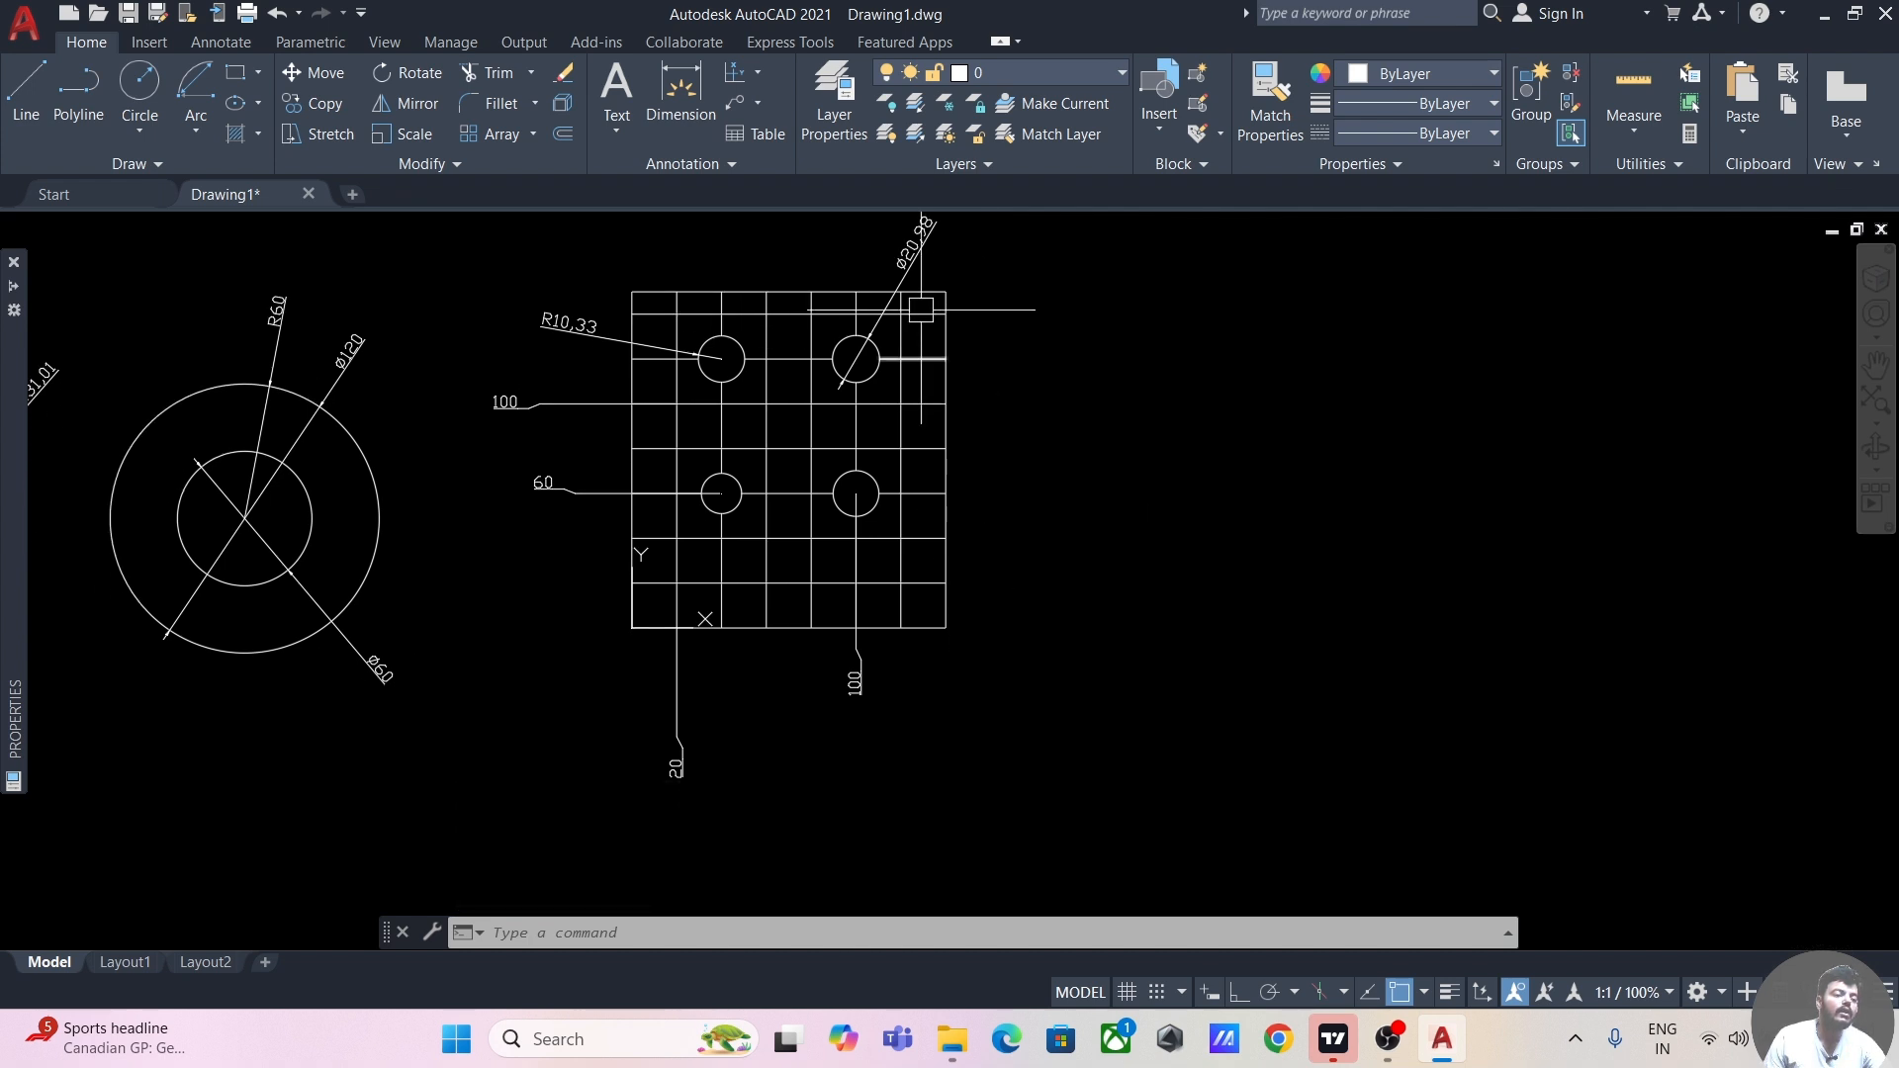
left_click(756, 73)
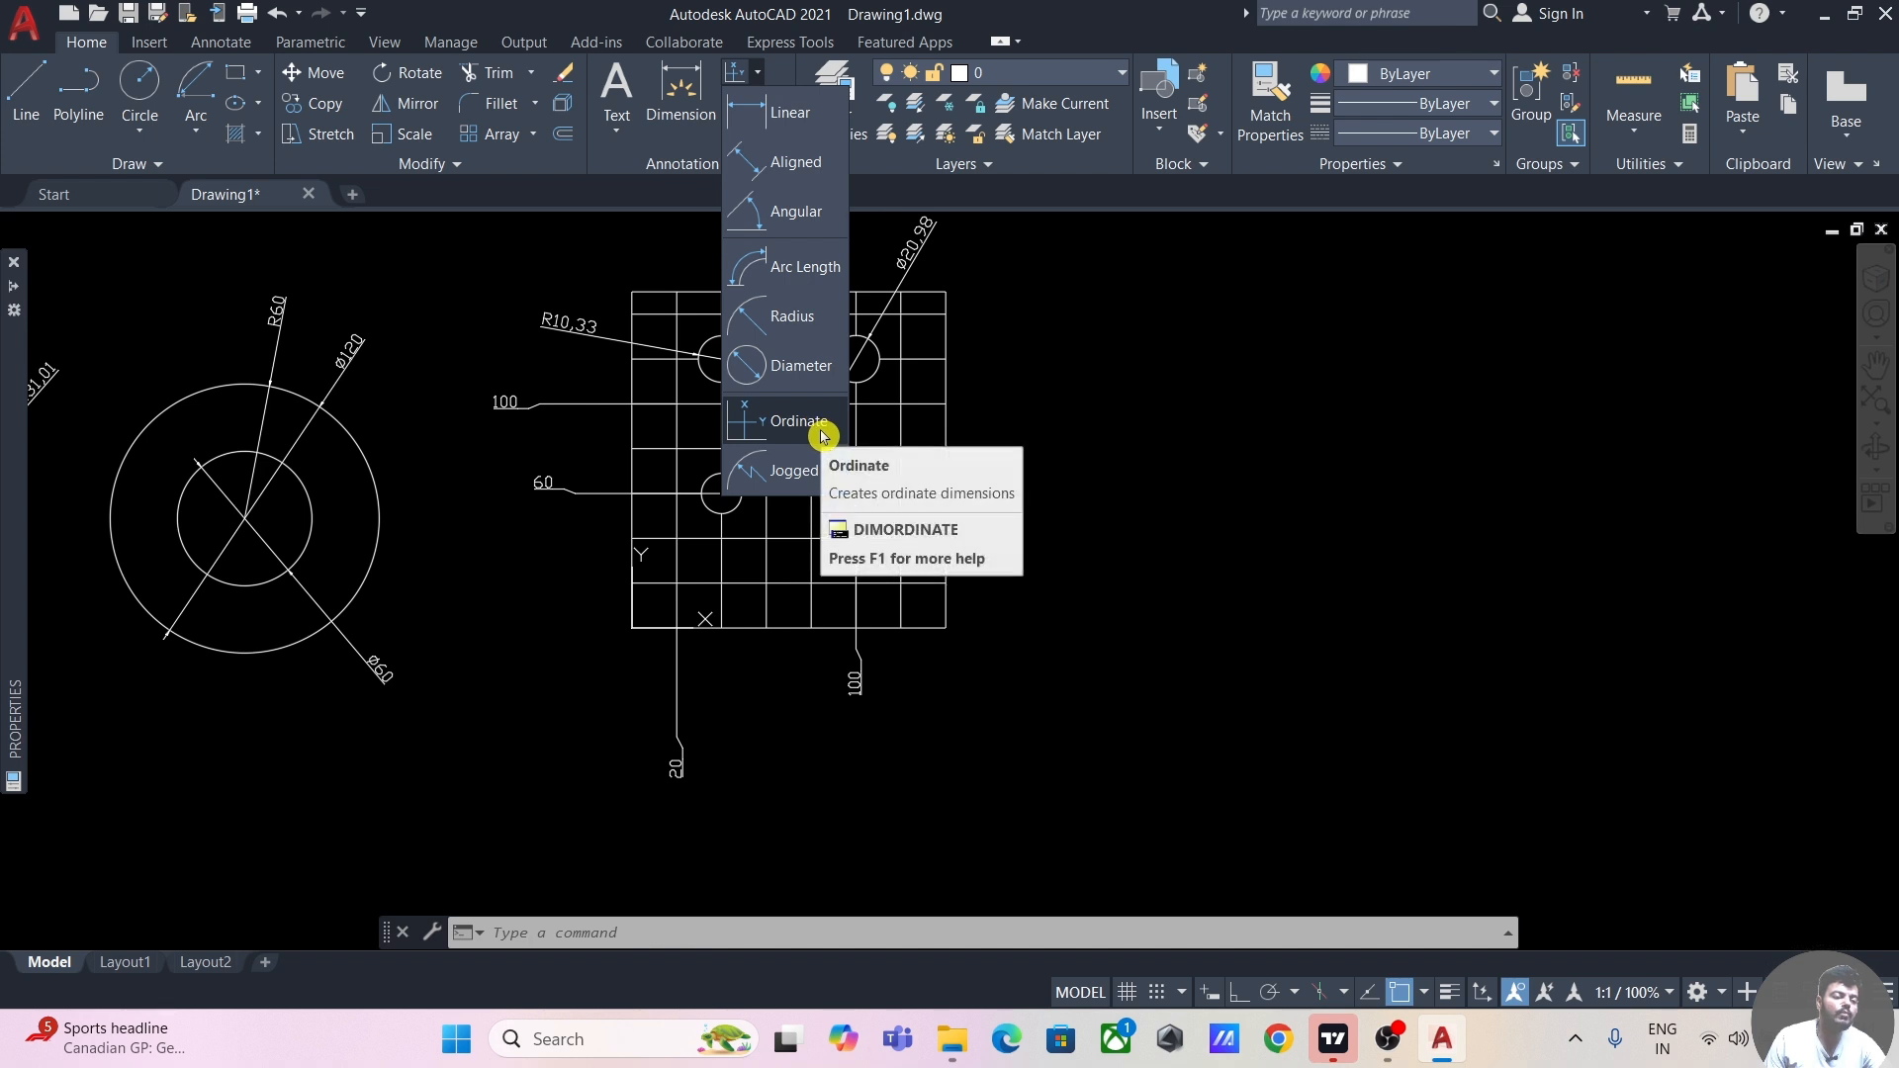
left_click(802, 473)
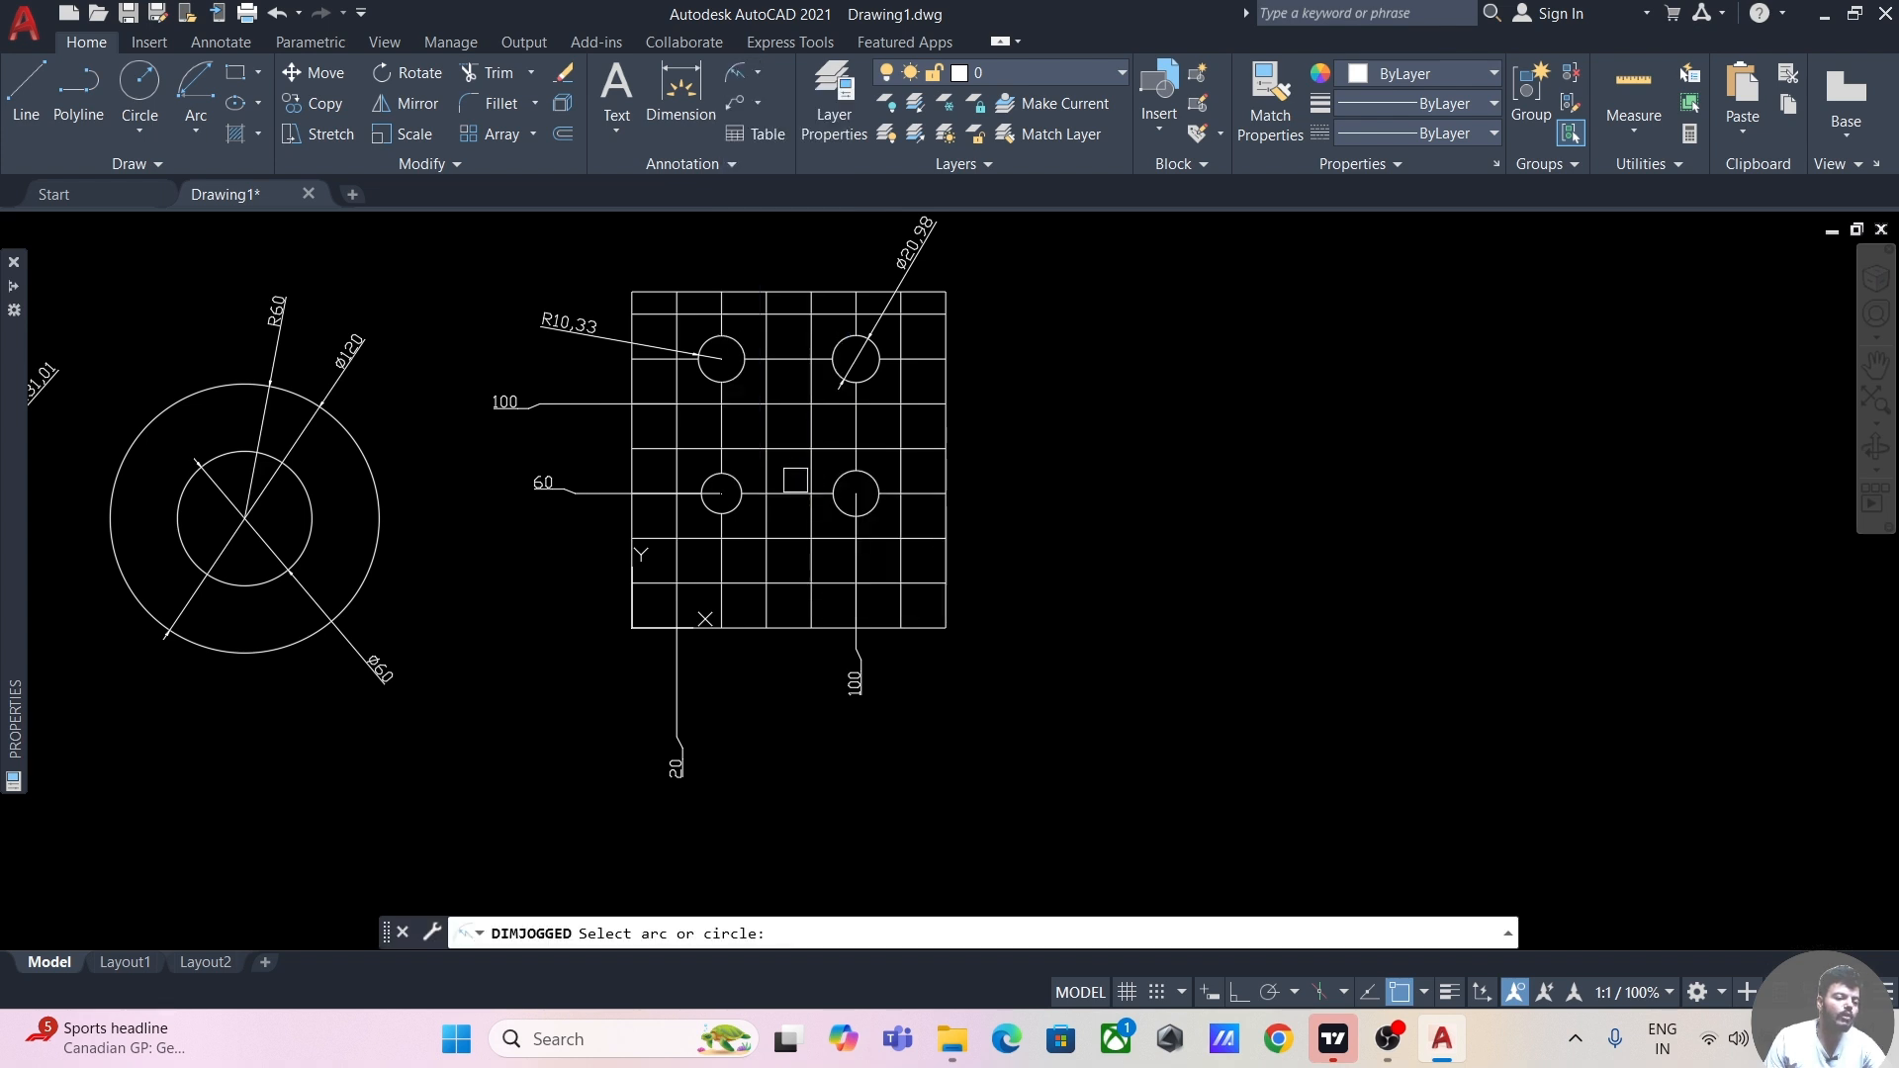
middle_click_drag(506, 585, 1274, 520)
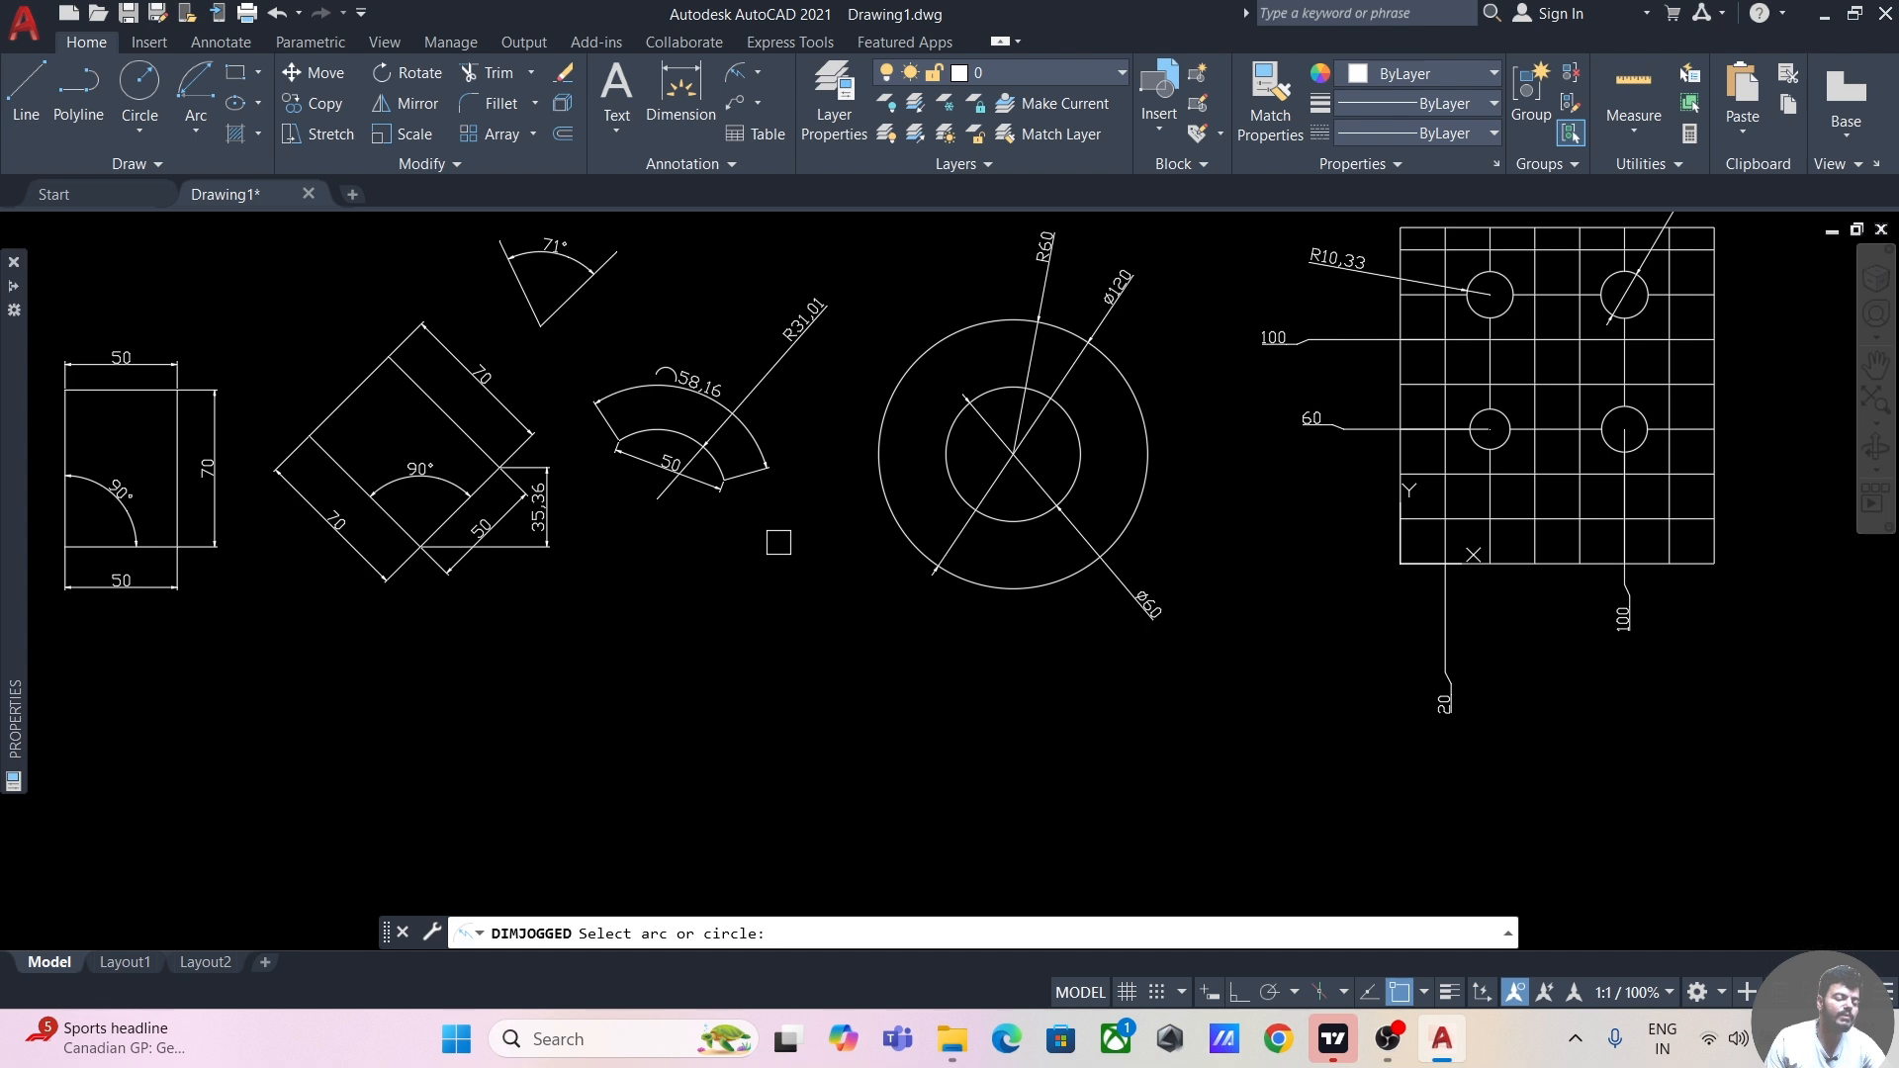
key("Escape")
key("Escape")
- Draw a large centre, start, length arc in the empty space to the right of the grid
scroll(643, 539, "down", 3)
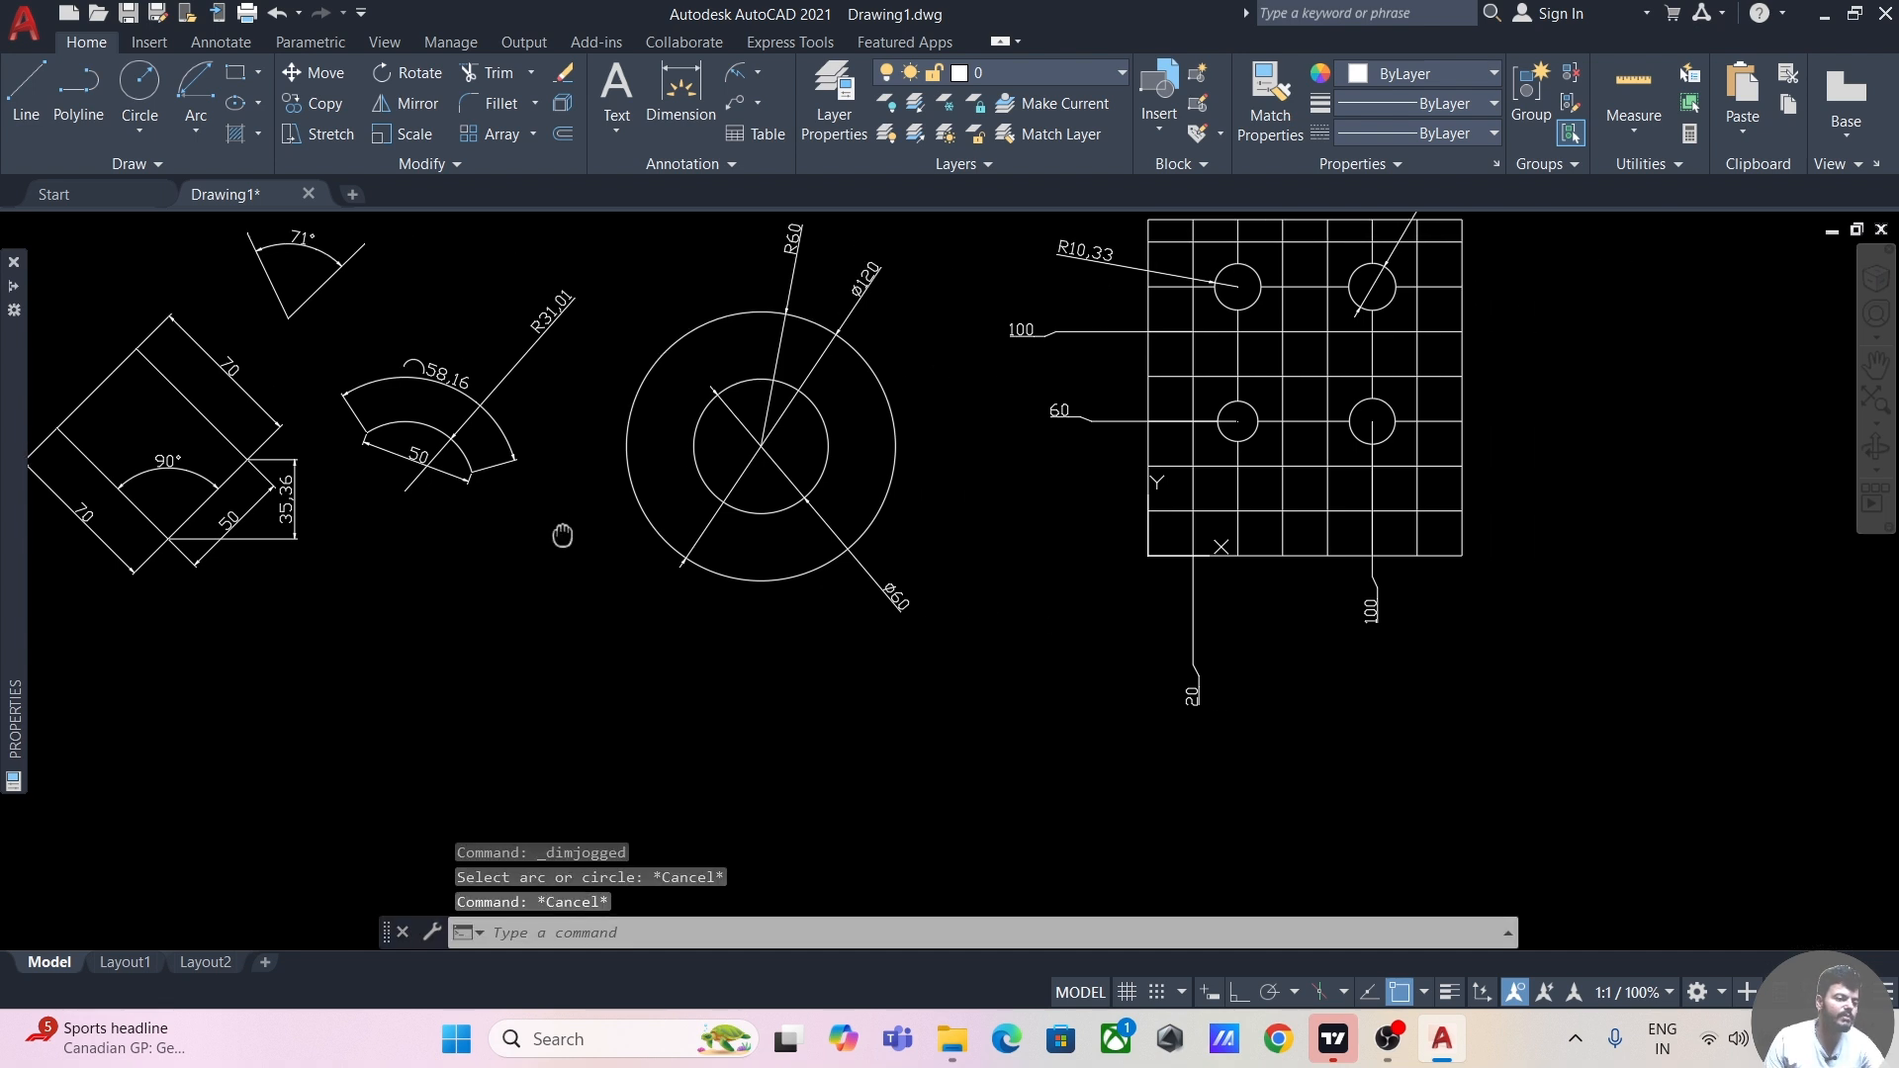
middle_click_drag(762, 539, 453, 534)
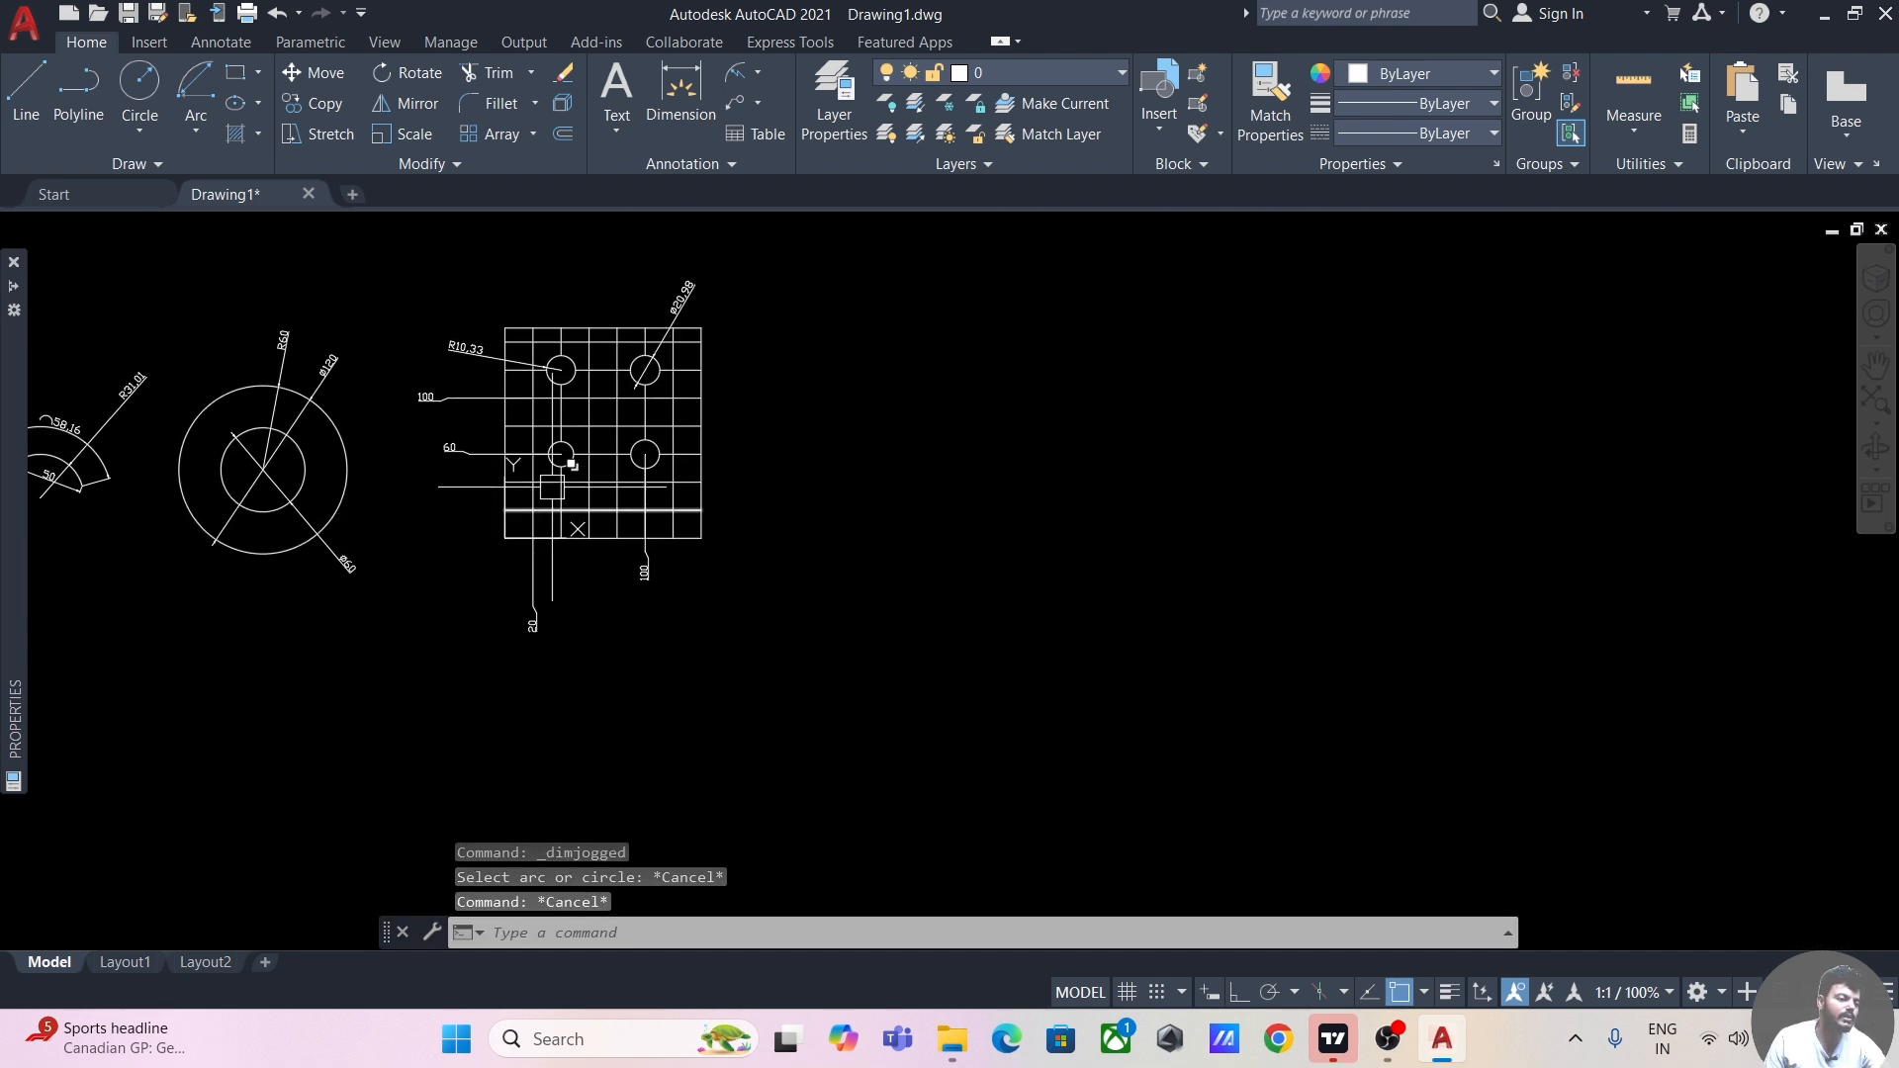
left_click(216, 81)
left_click(974, 538)
left_click(1223, 473)
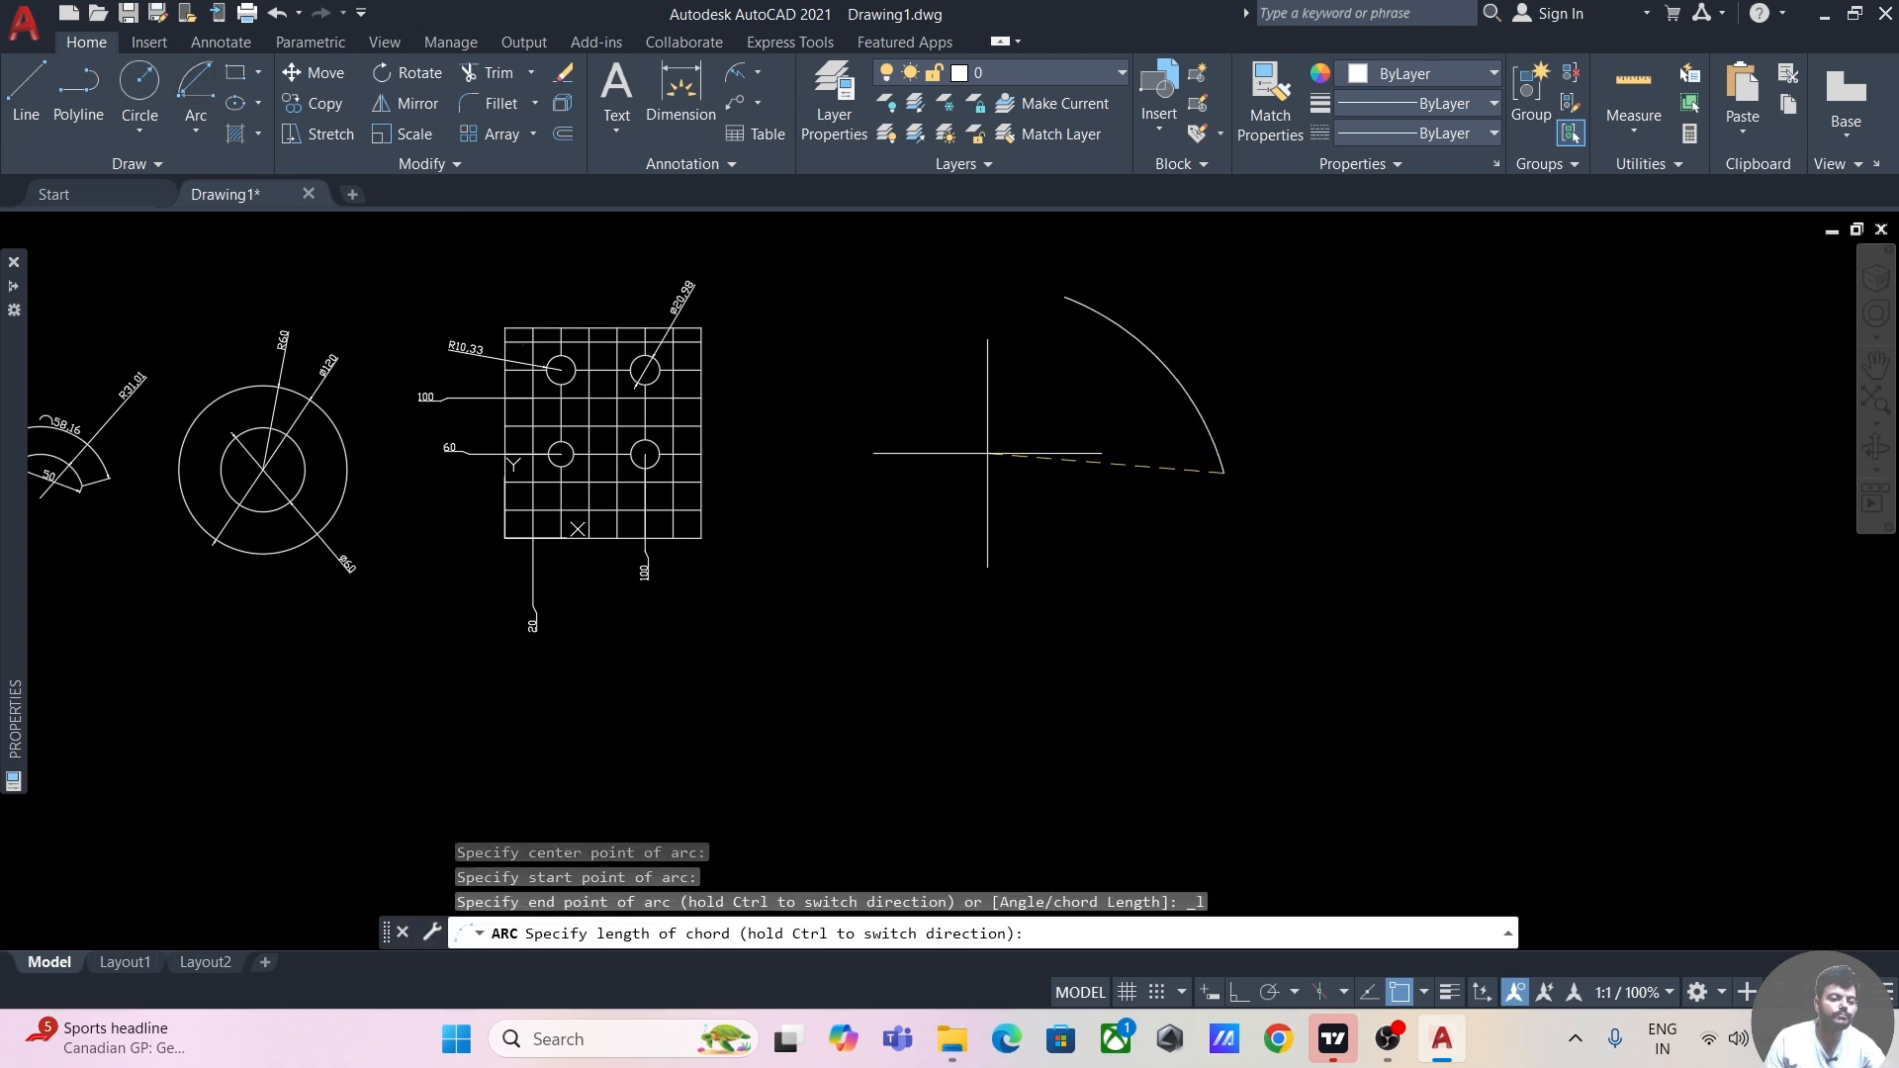
left_click(914, 297)
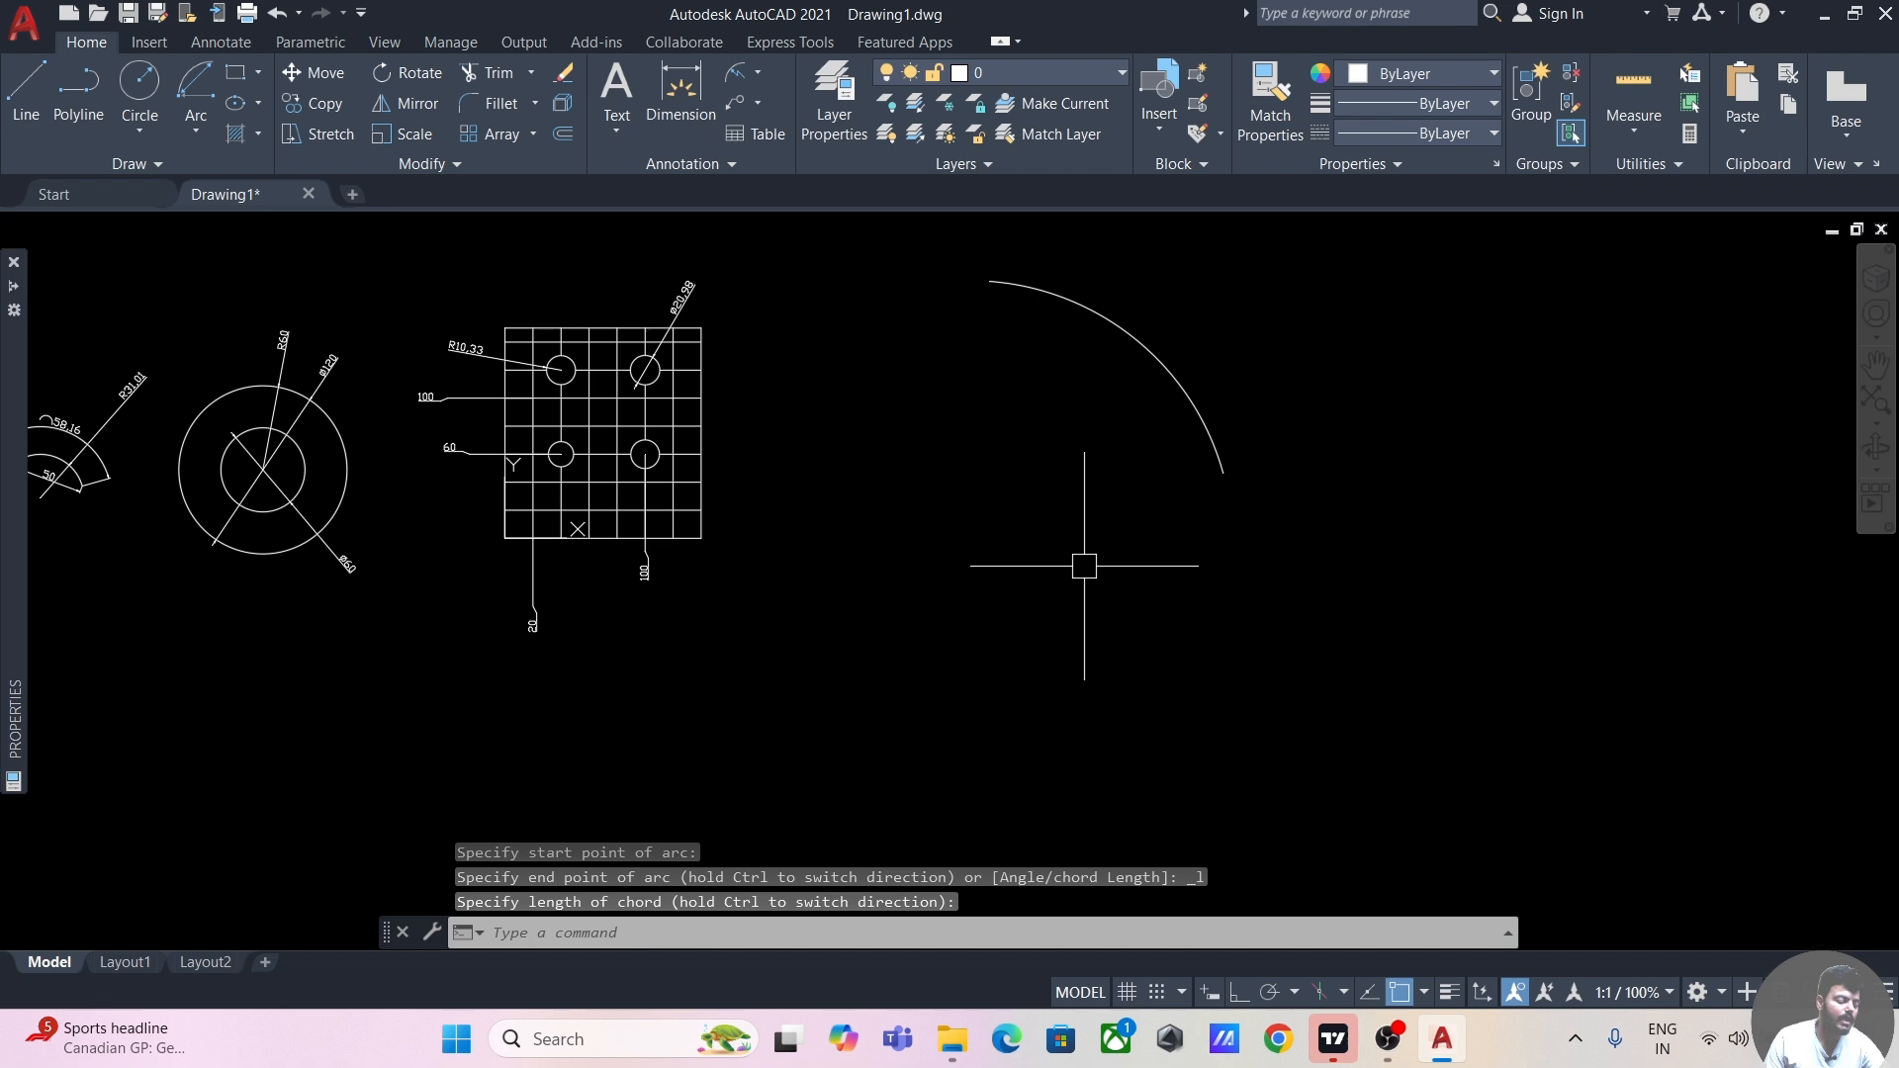
key("Escape")
middle_click_drag(1085, 562, 989, 637)
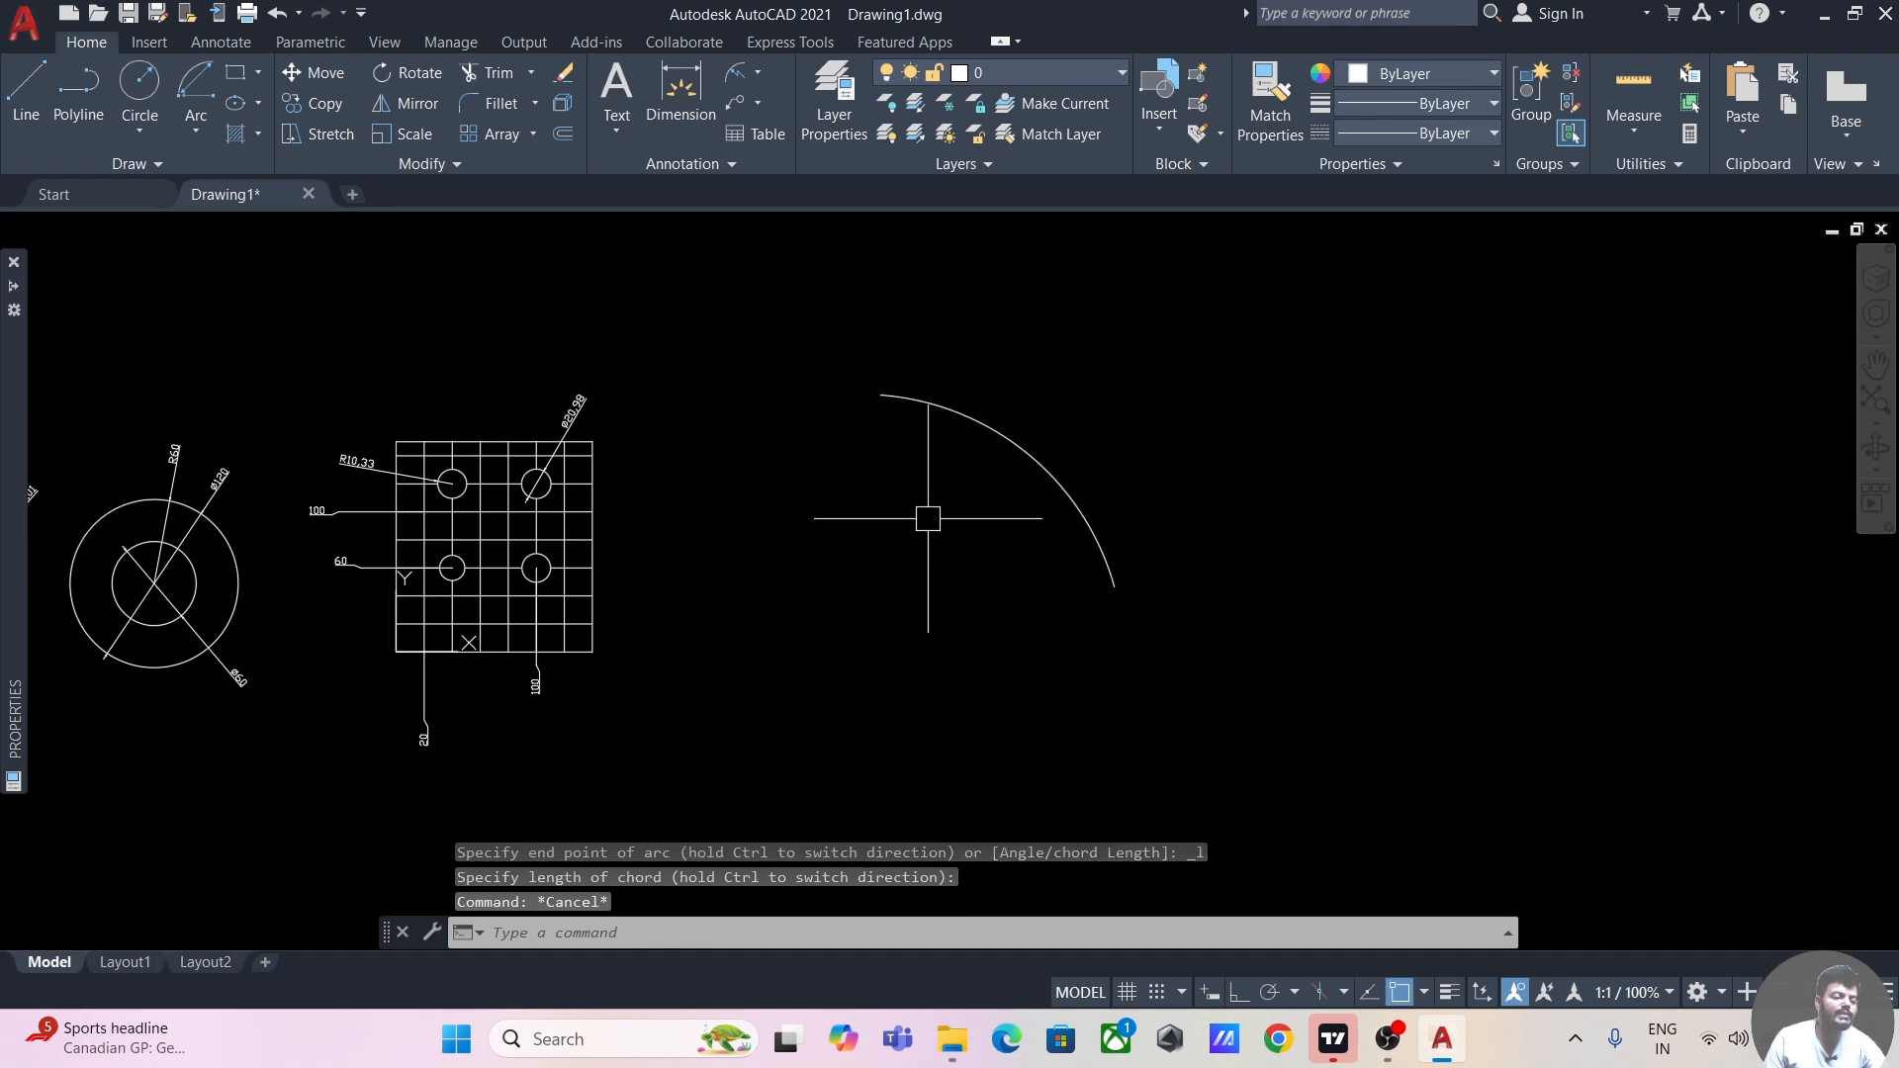
- Add a jogged radius dimension to the large arc, with the centre override at the arc's centre and a 45-degree text angle
type("dimjo")
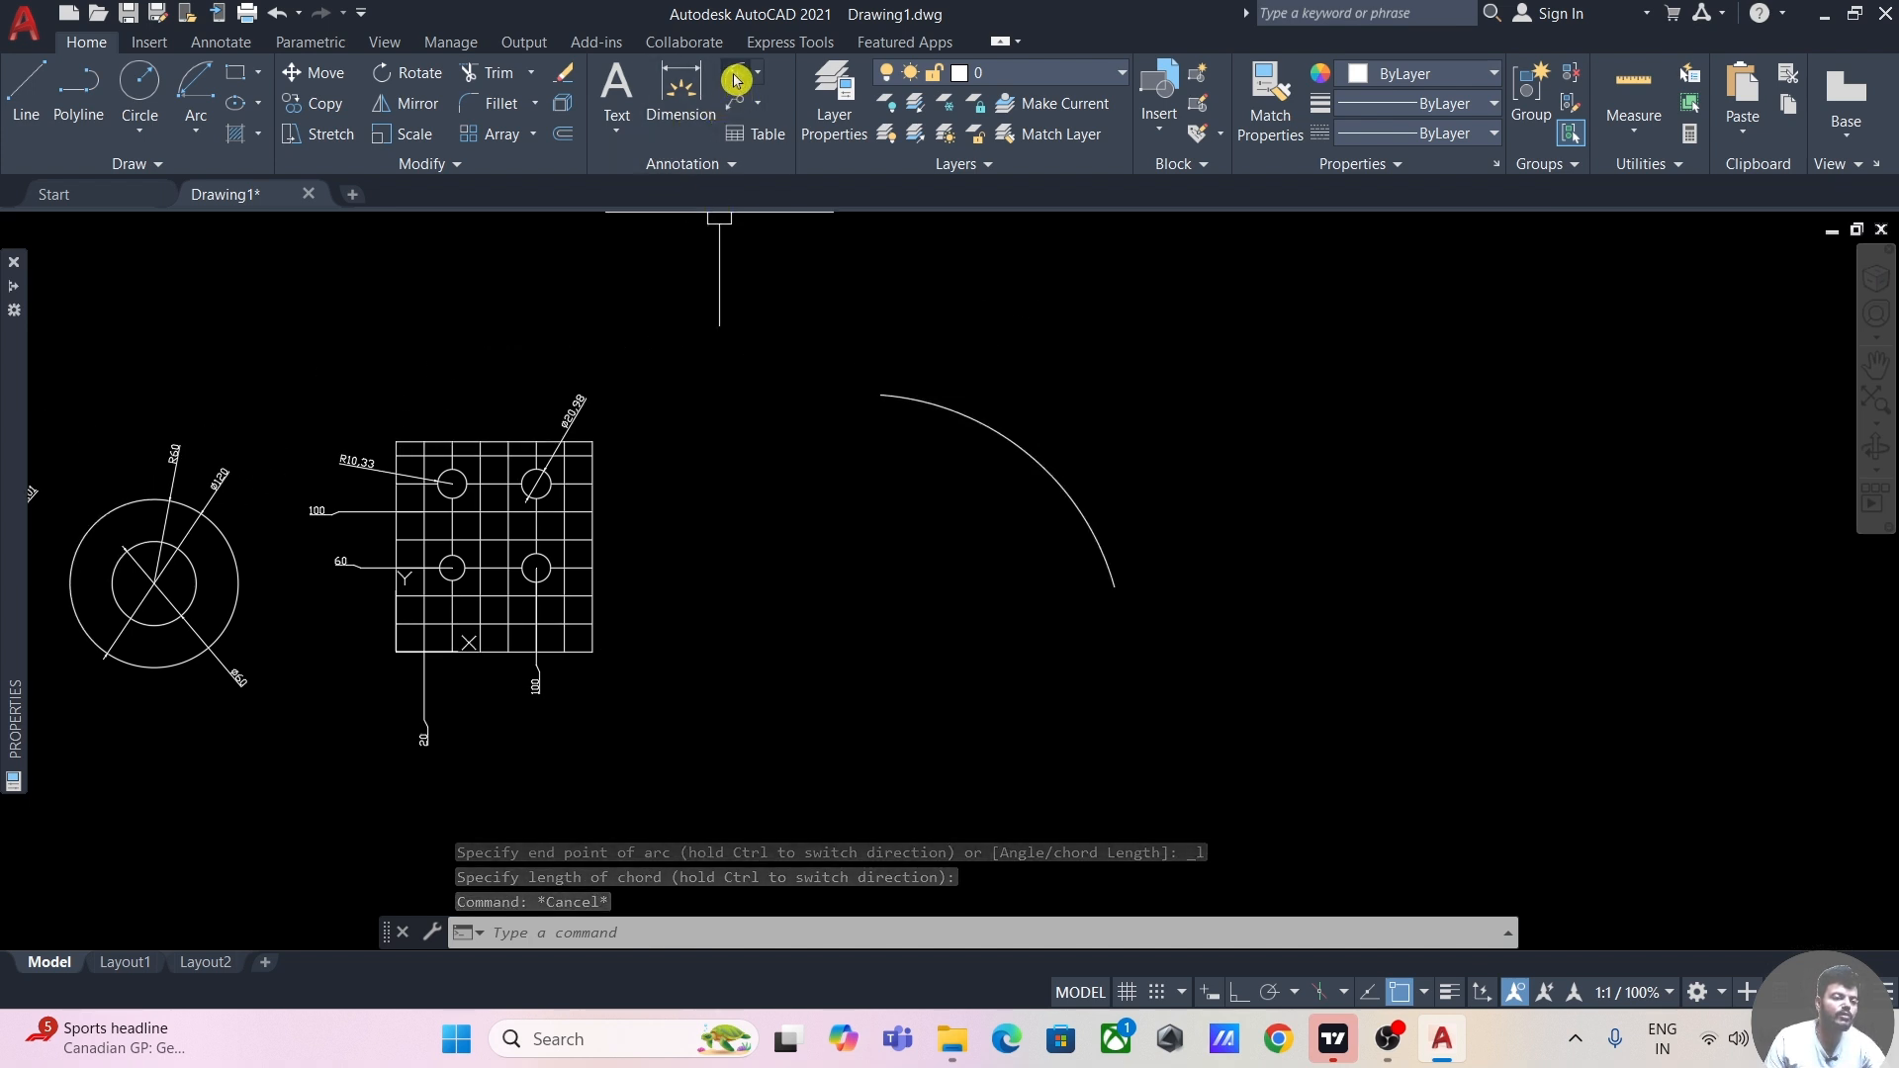
key("Return")
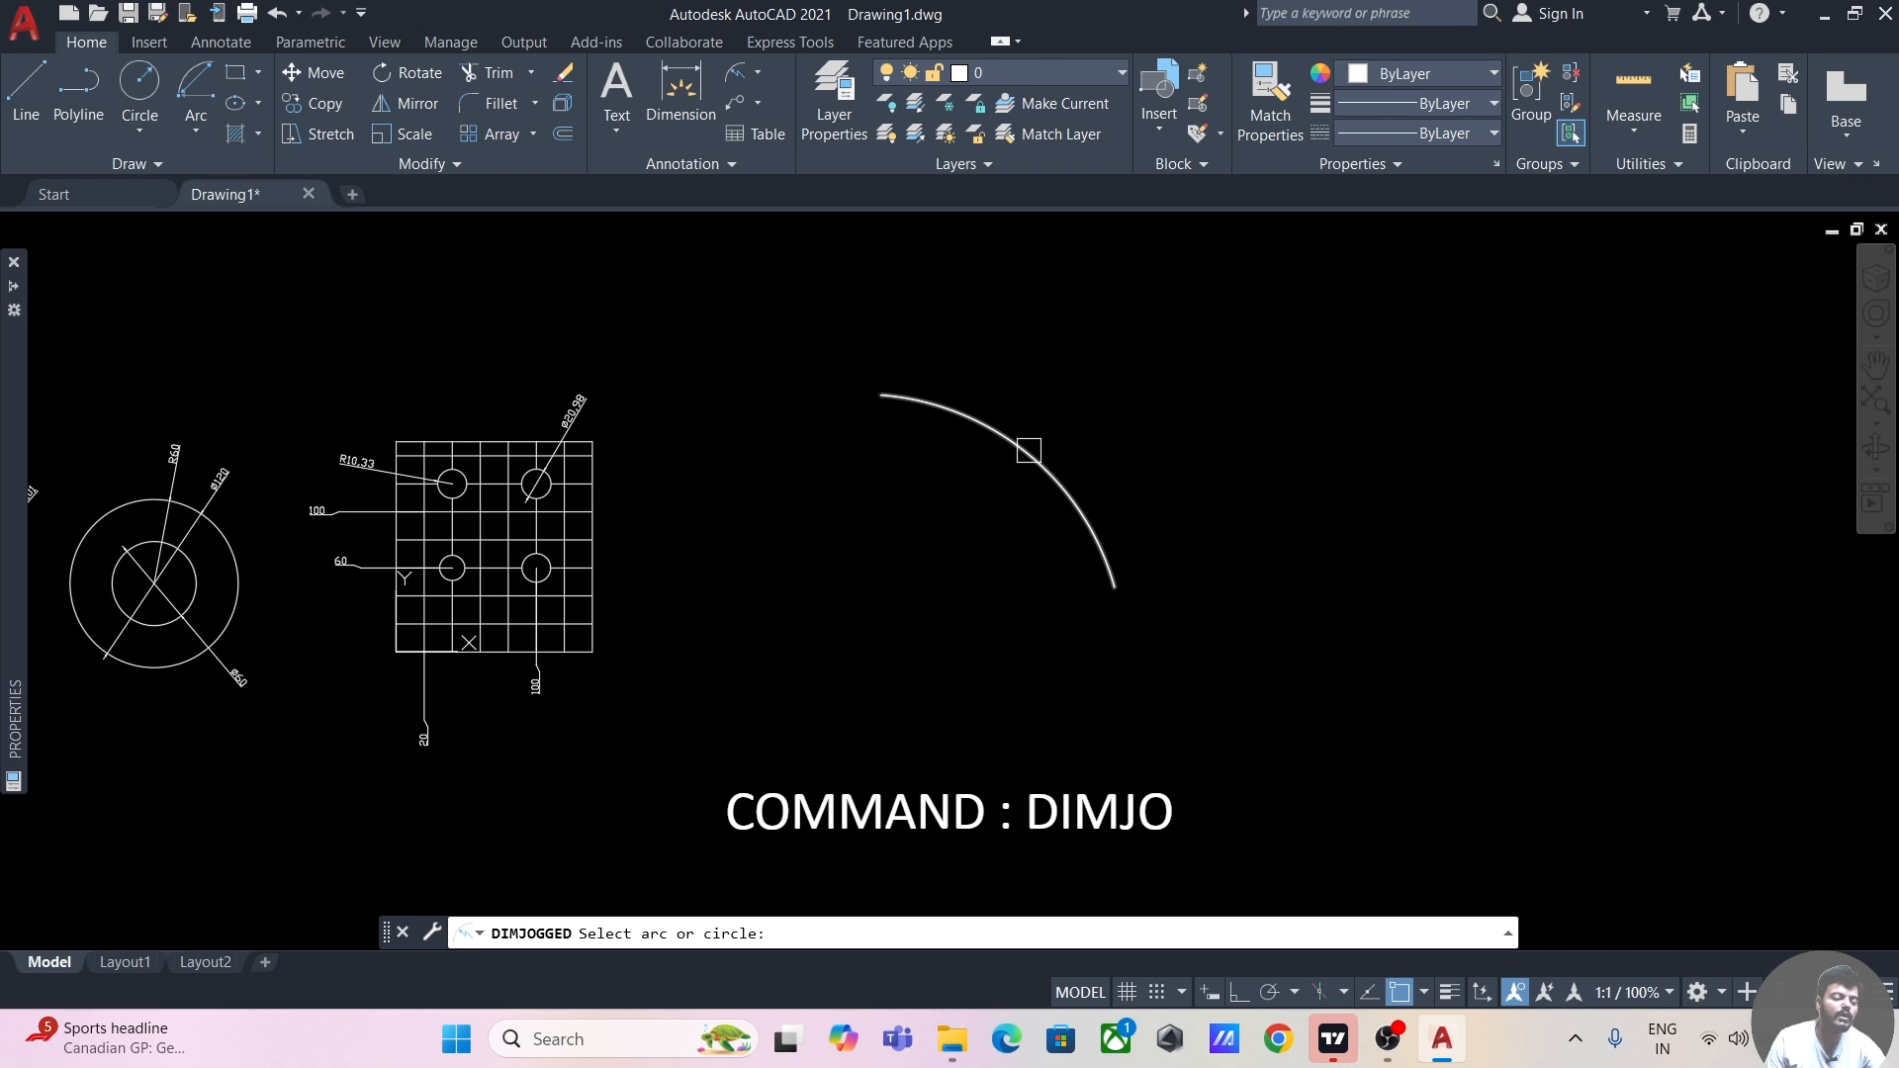
left_click(1029, 451)
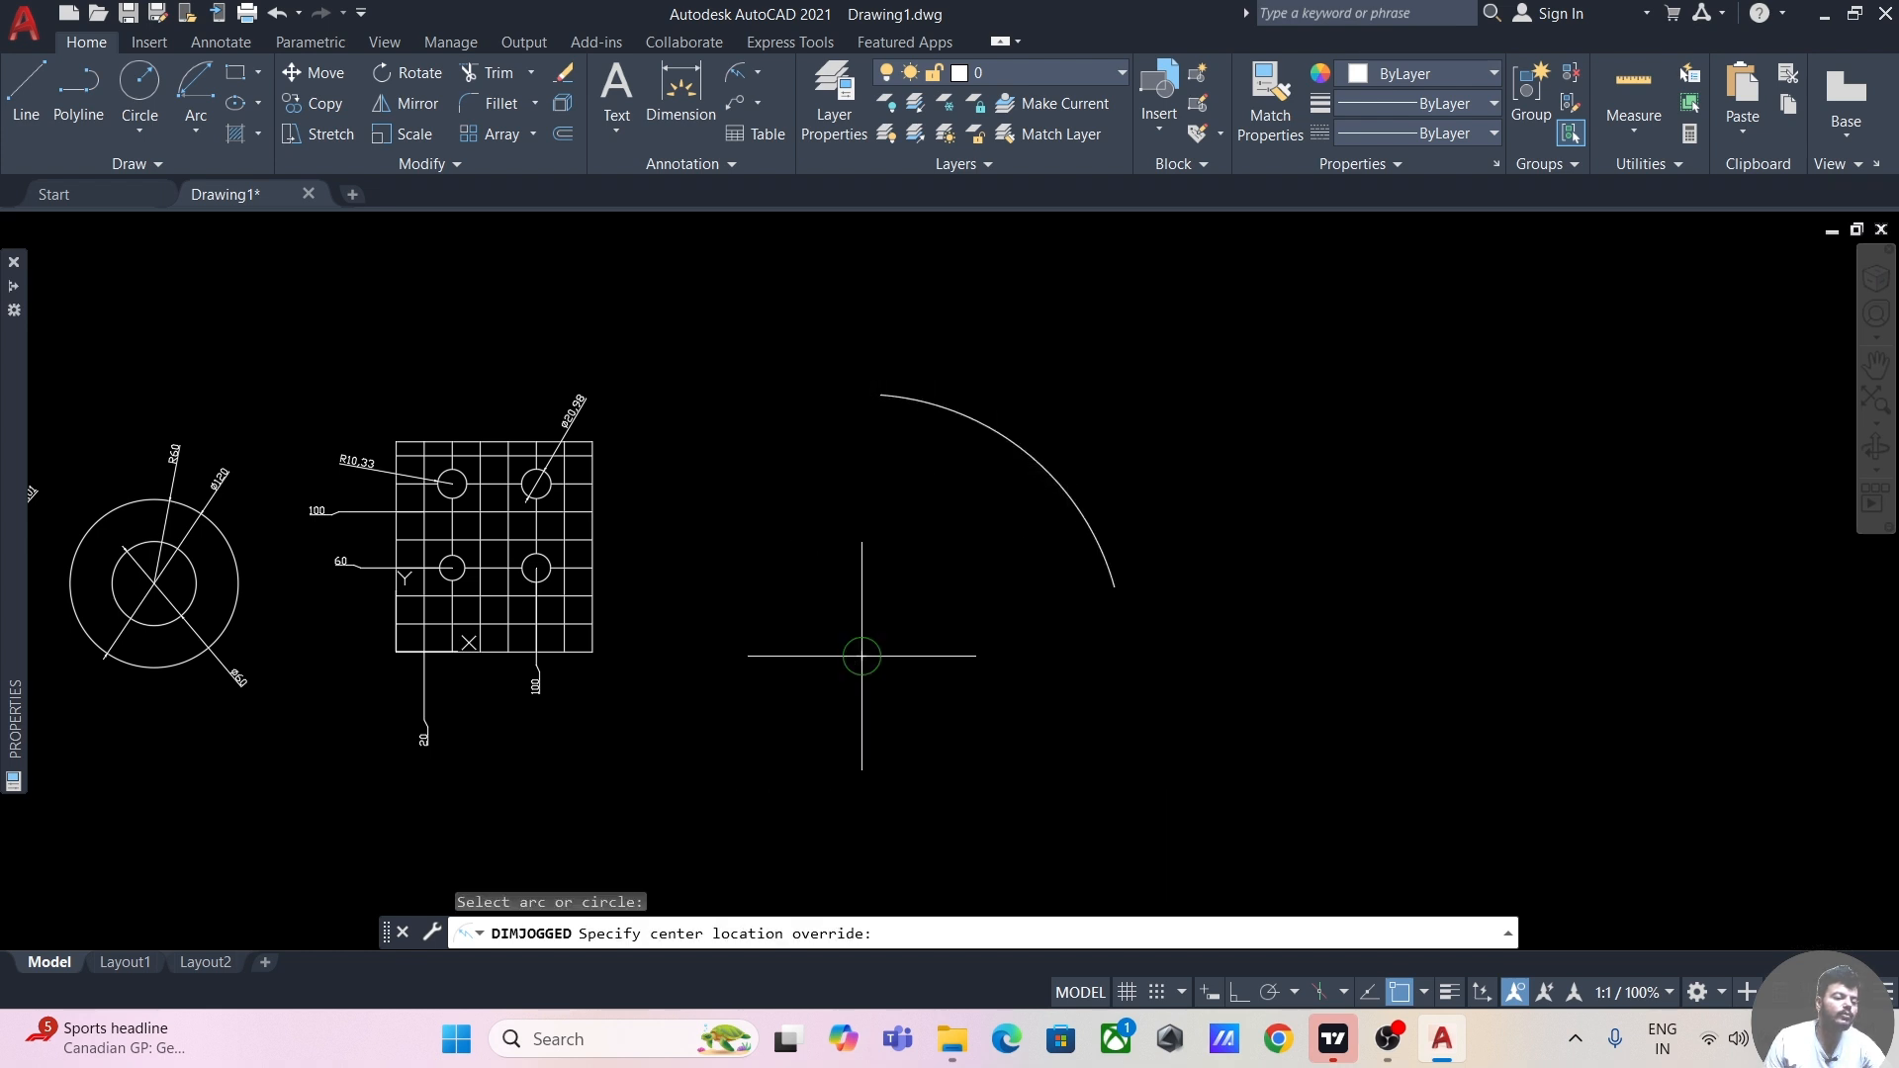
left_click(862, 656)
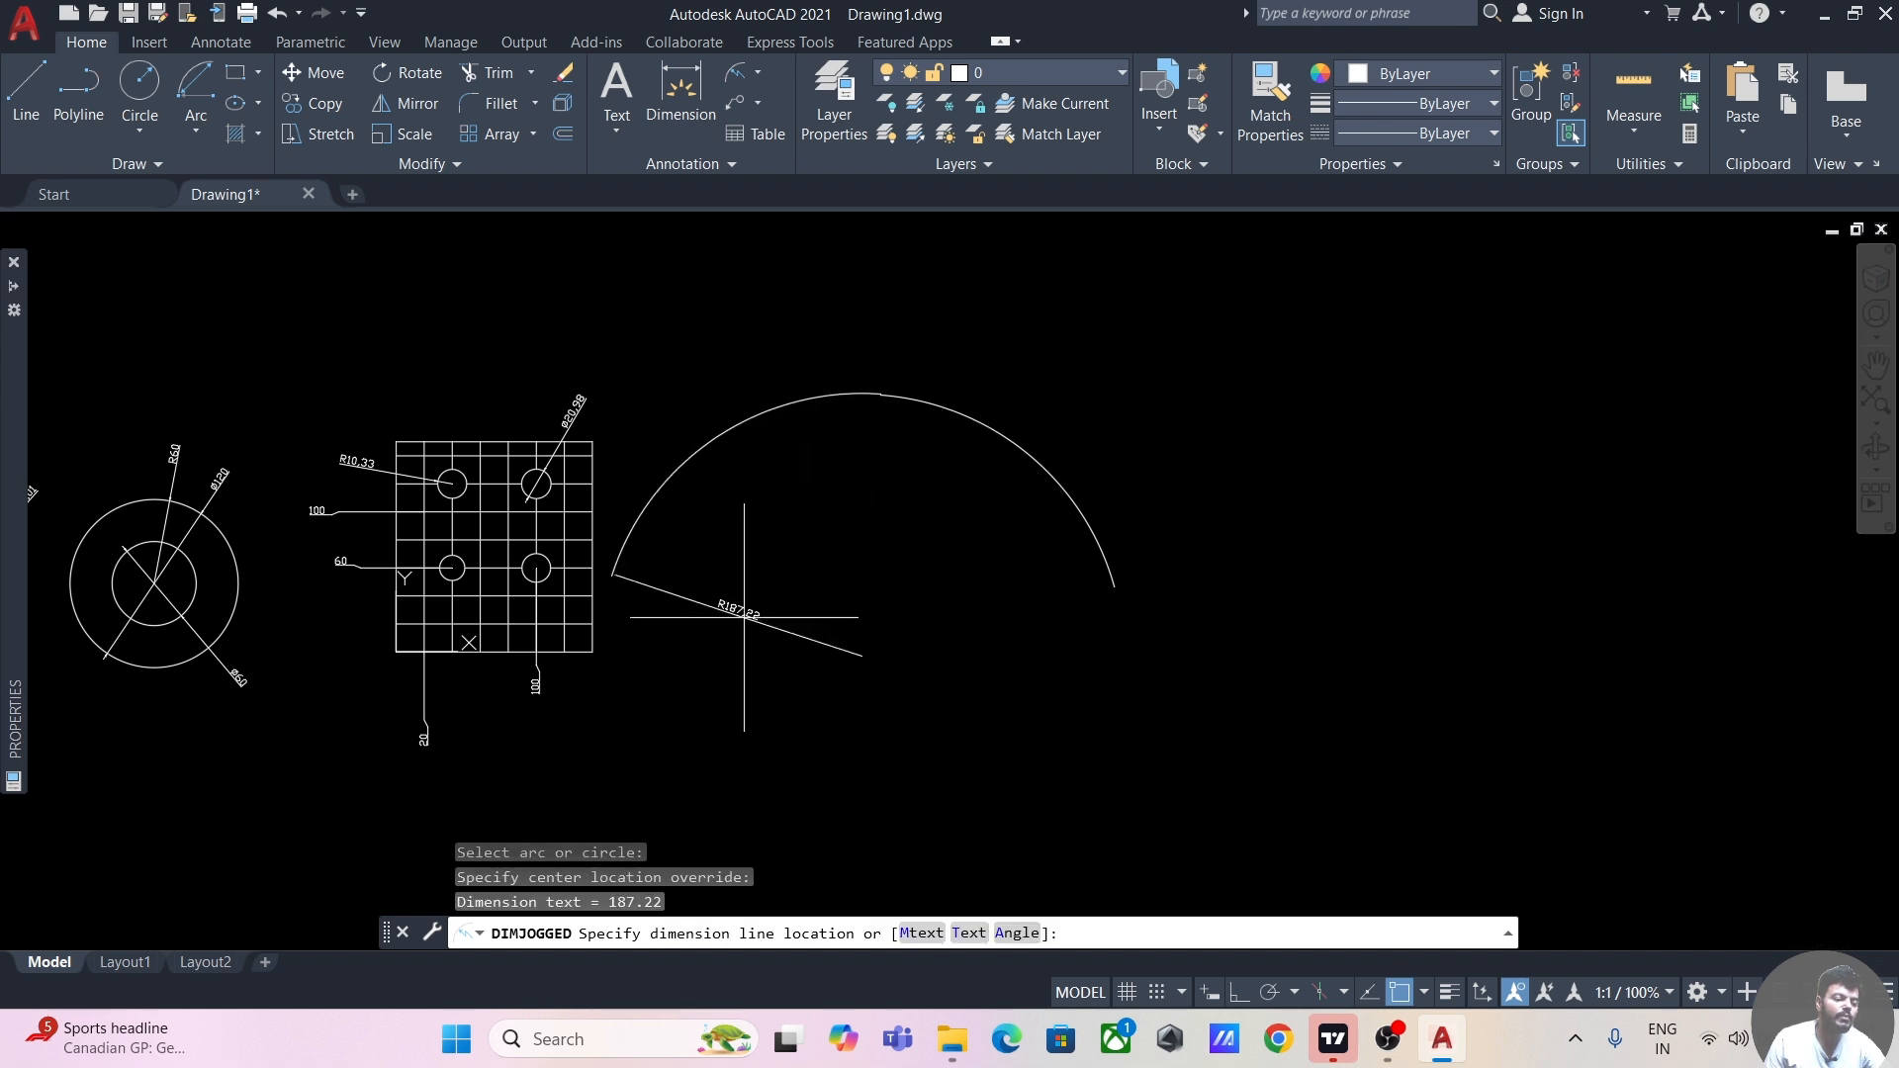
left_click(1019, 935)
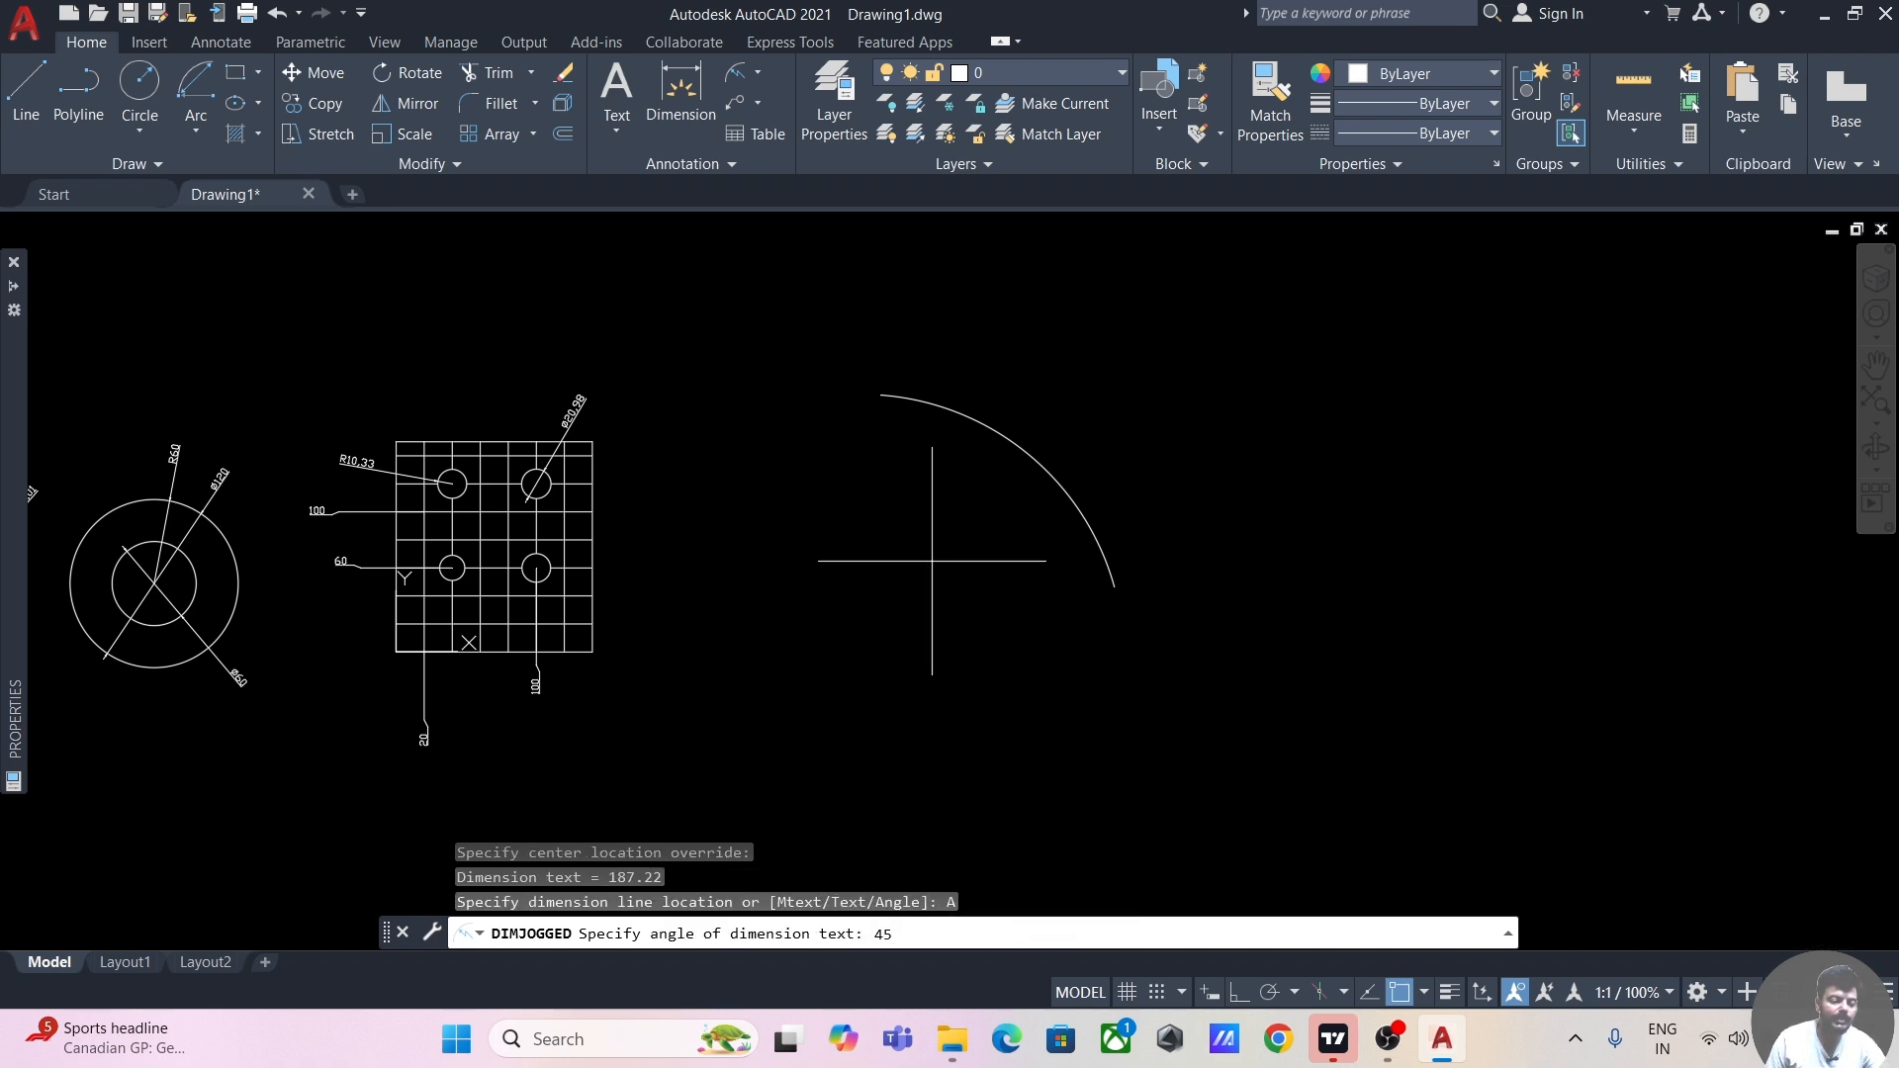
type("45")
key("Return")
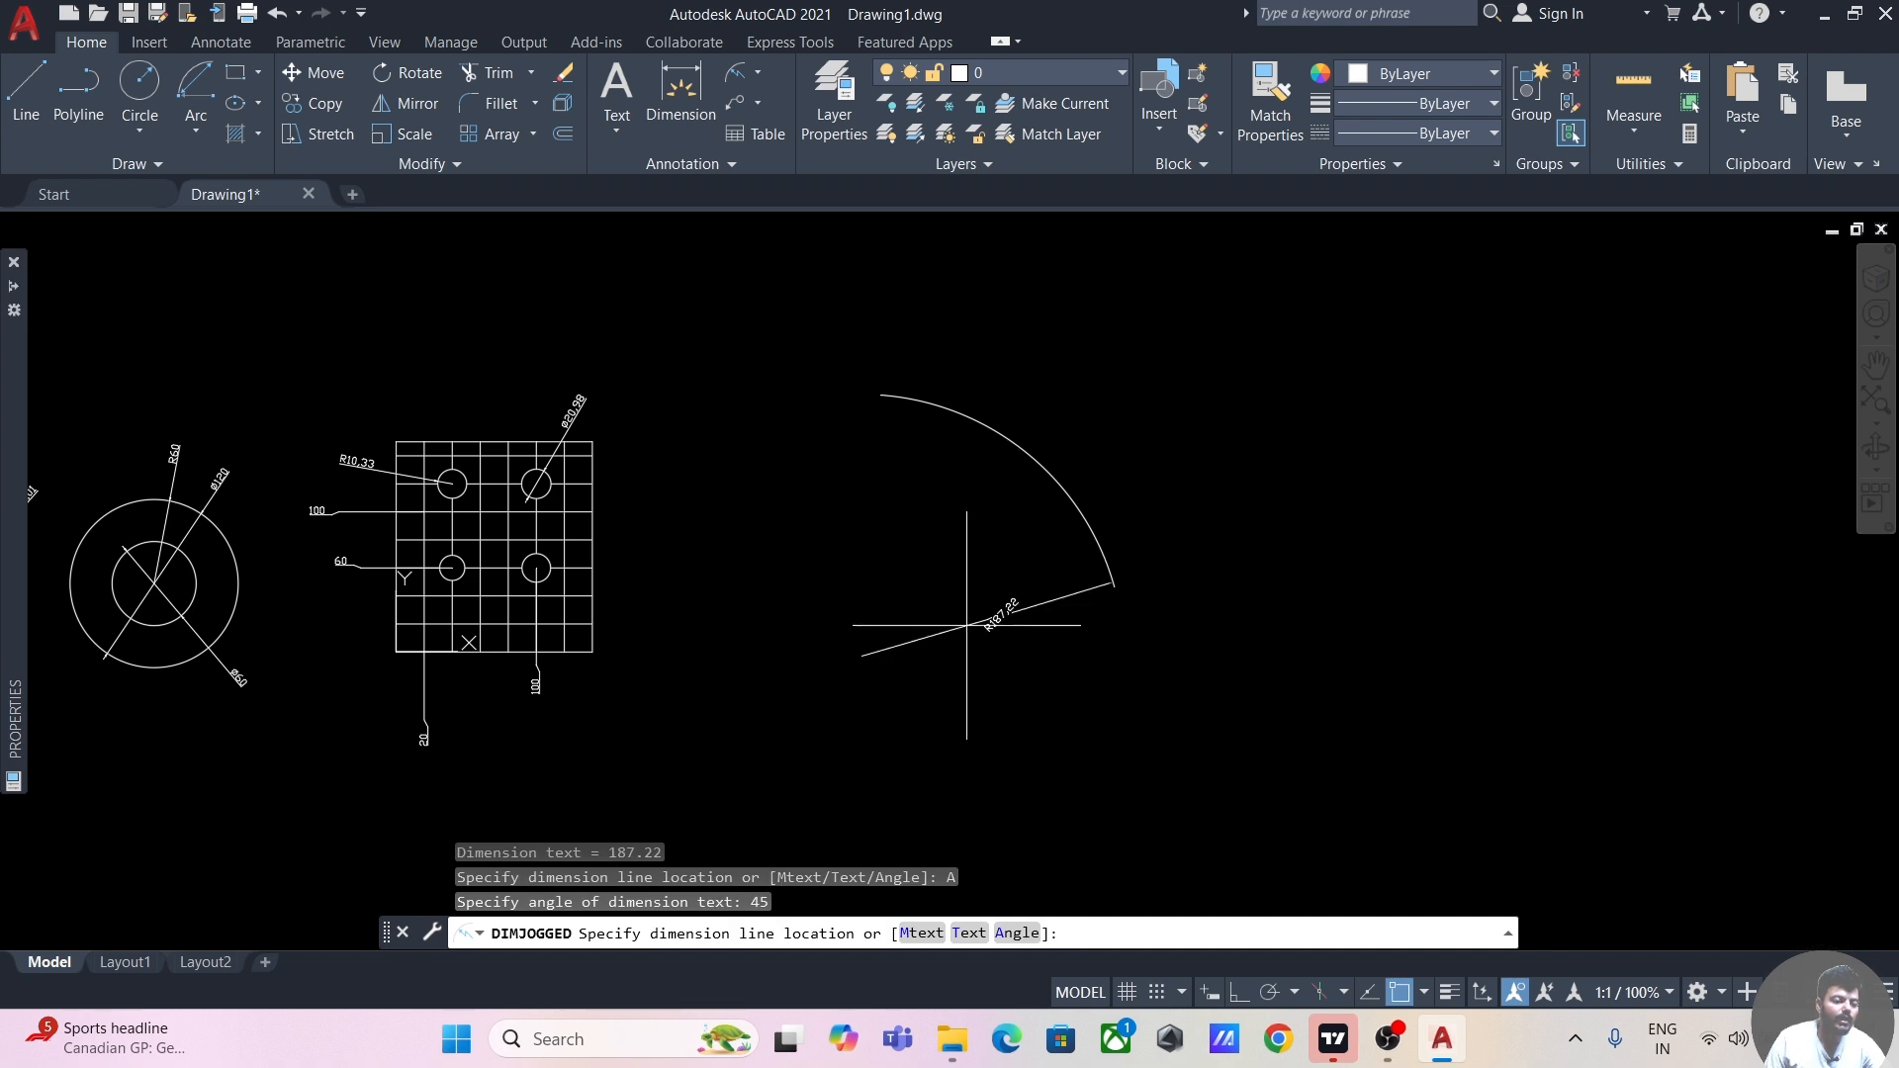
left_click(965, 610)
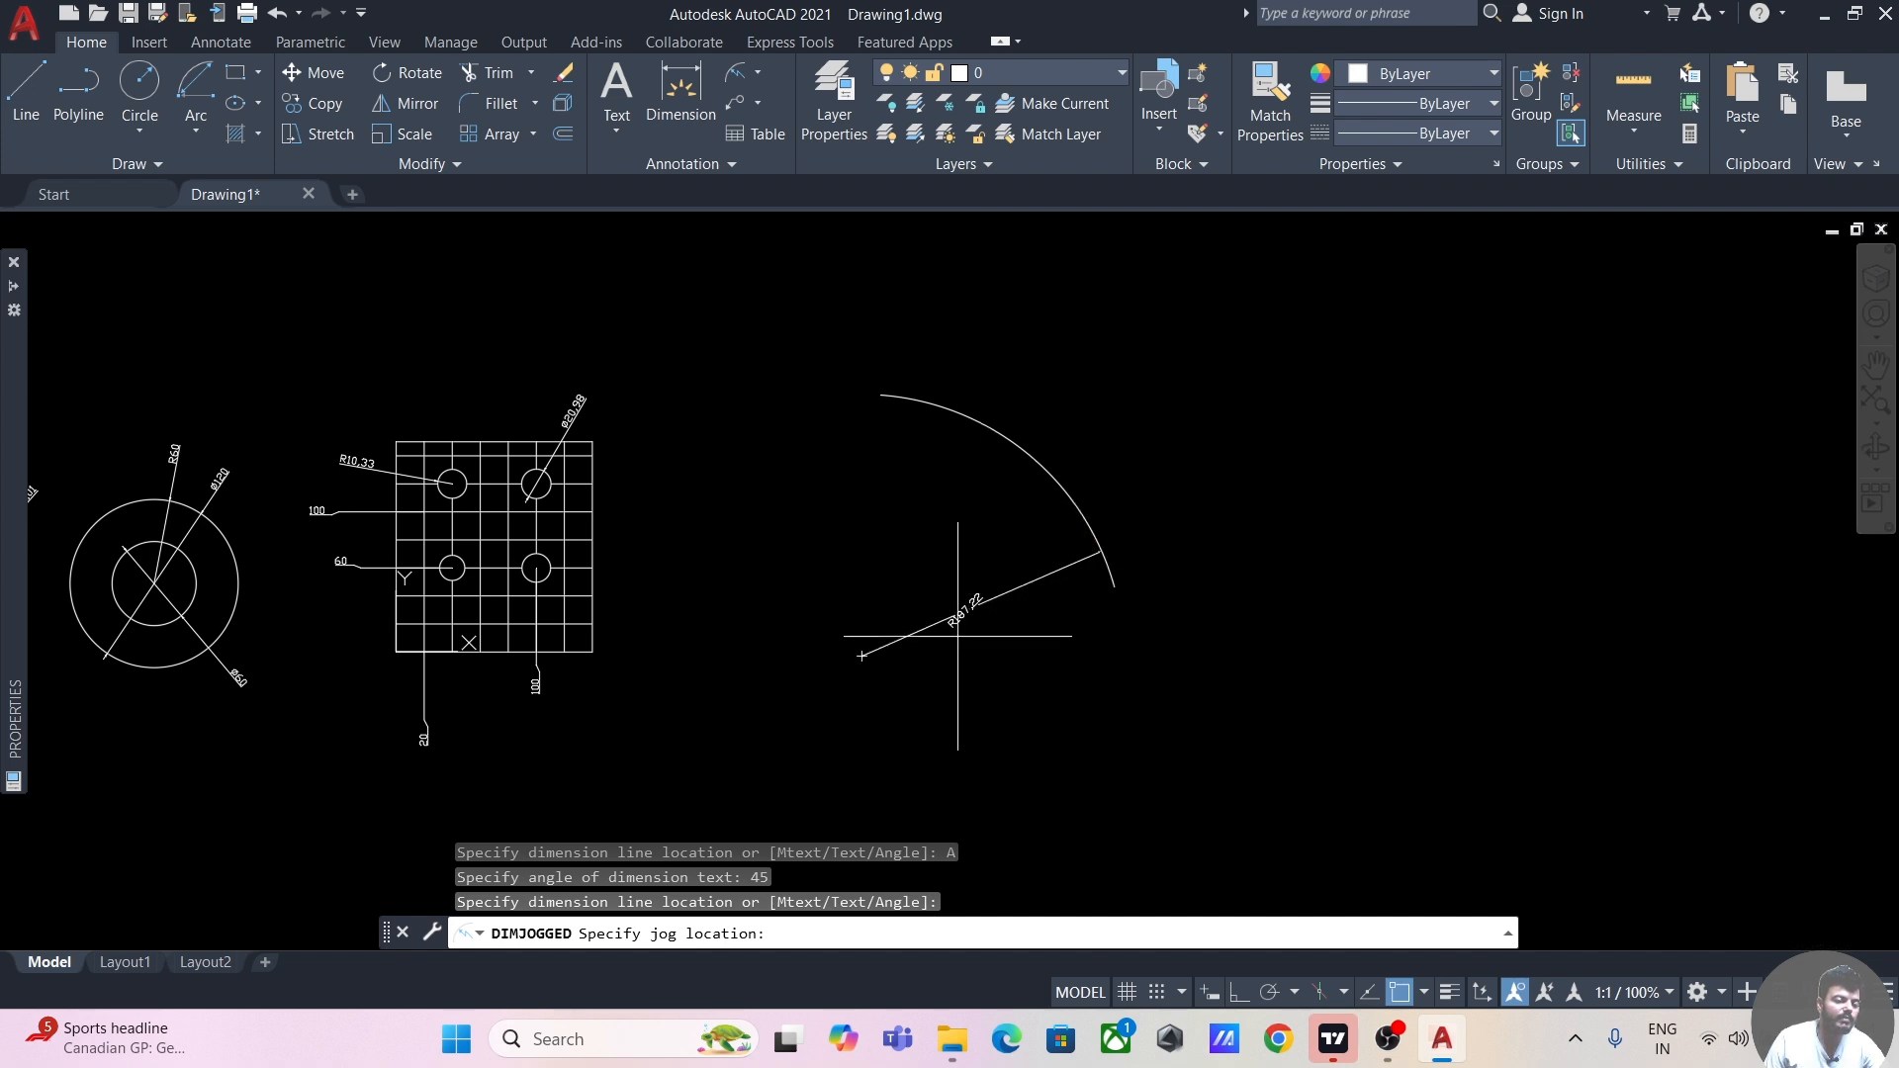
scroll(979, 598, "up", 4)
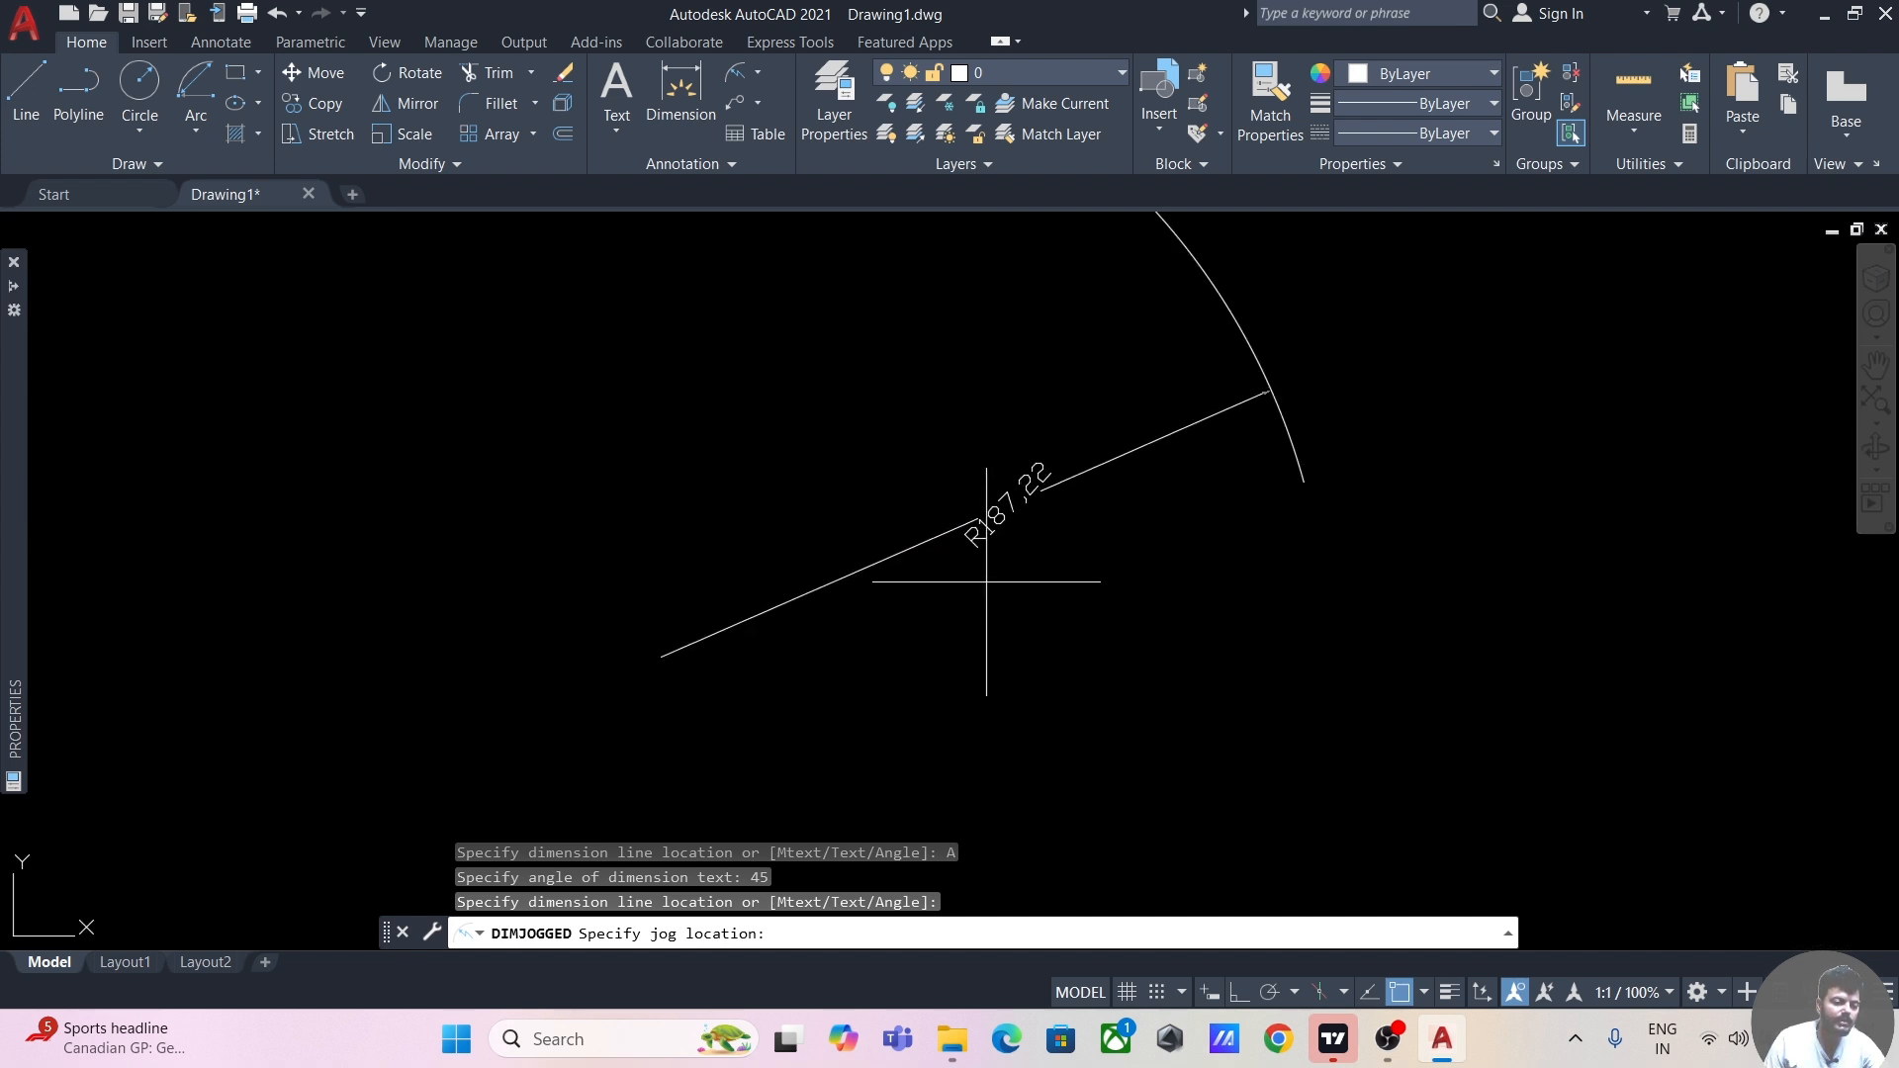
key("Escape")
mouse_move(1124, 593)
middle_mouse_down()
mouse_move(1136, 613)
mouse_move(1102, 627)
middle_mouse_up()
scroll(1136, 612, "down", 2)
middle_click_drag(1089, 436, 1015, 455)
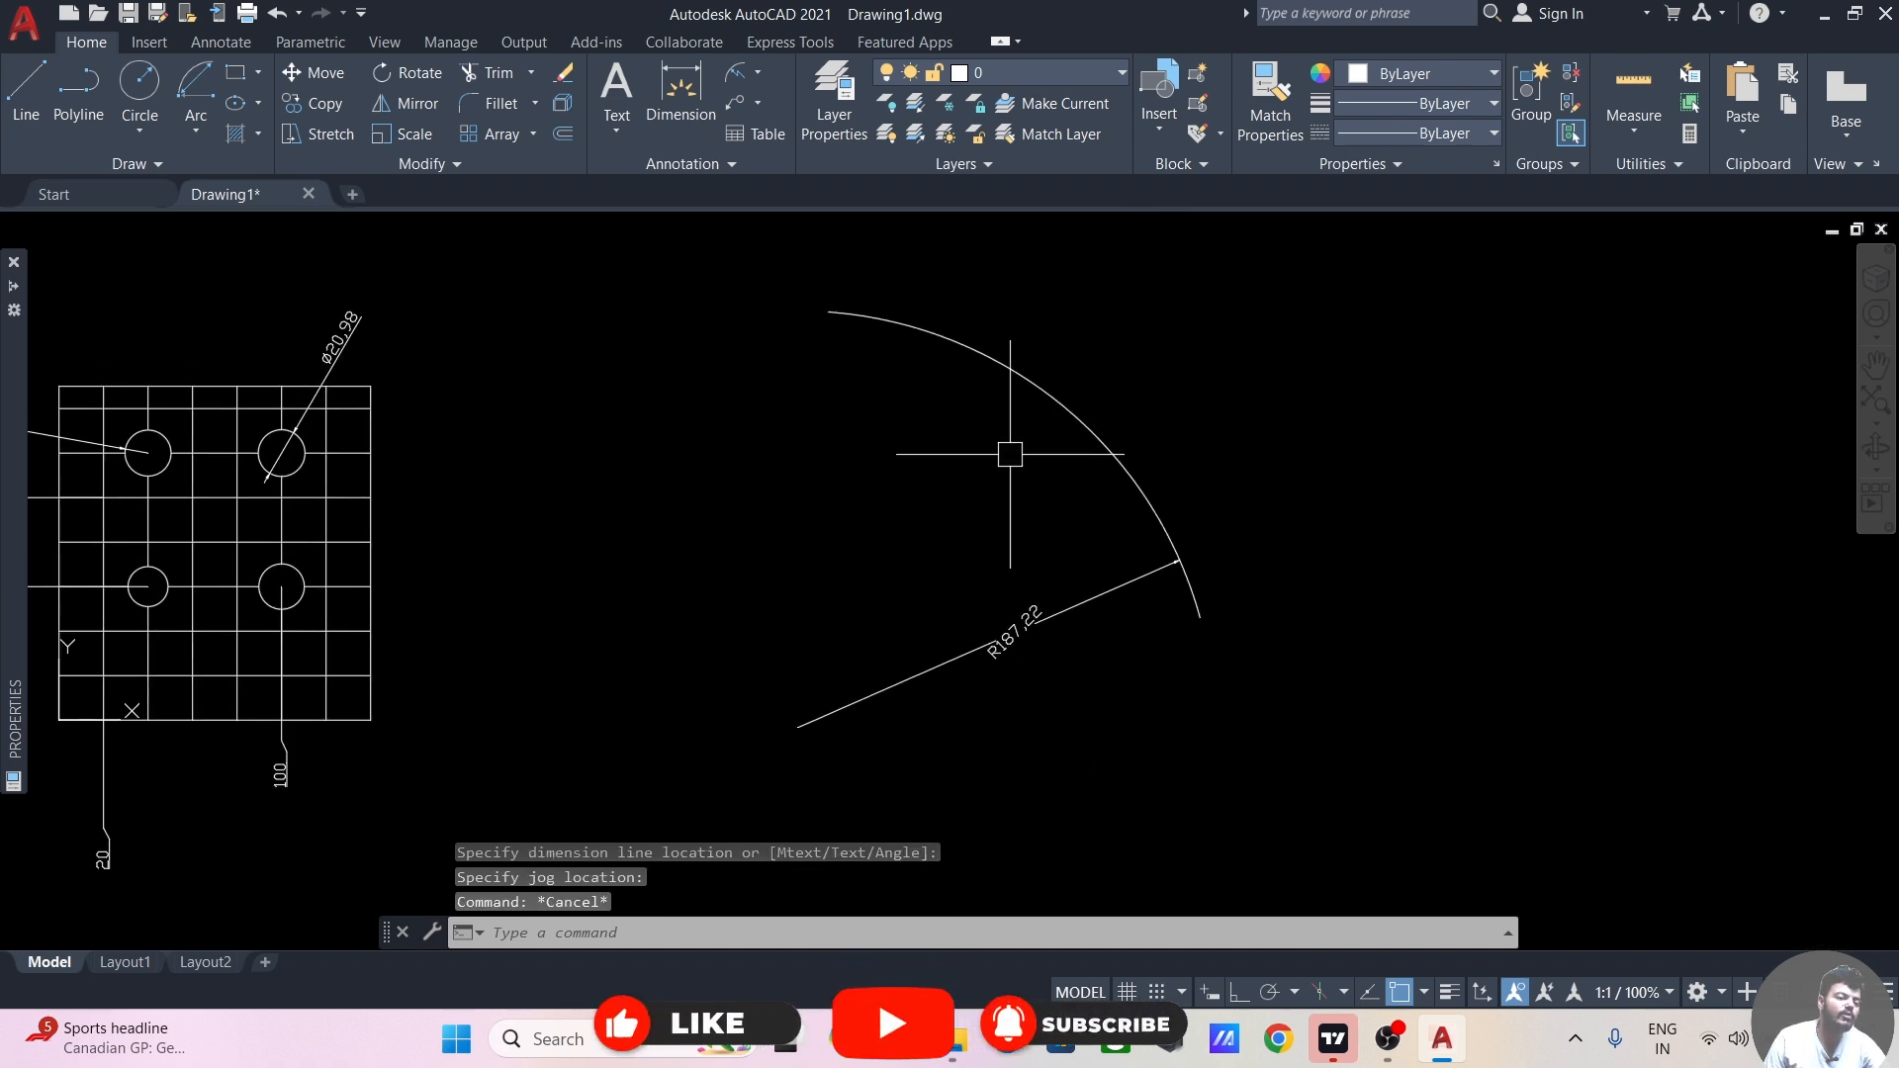
- Add a second jogged radius dimension to the large arc's upper part, with the centre override inside the arc and the jog about midway
left_click(737, 72)
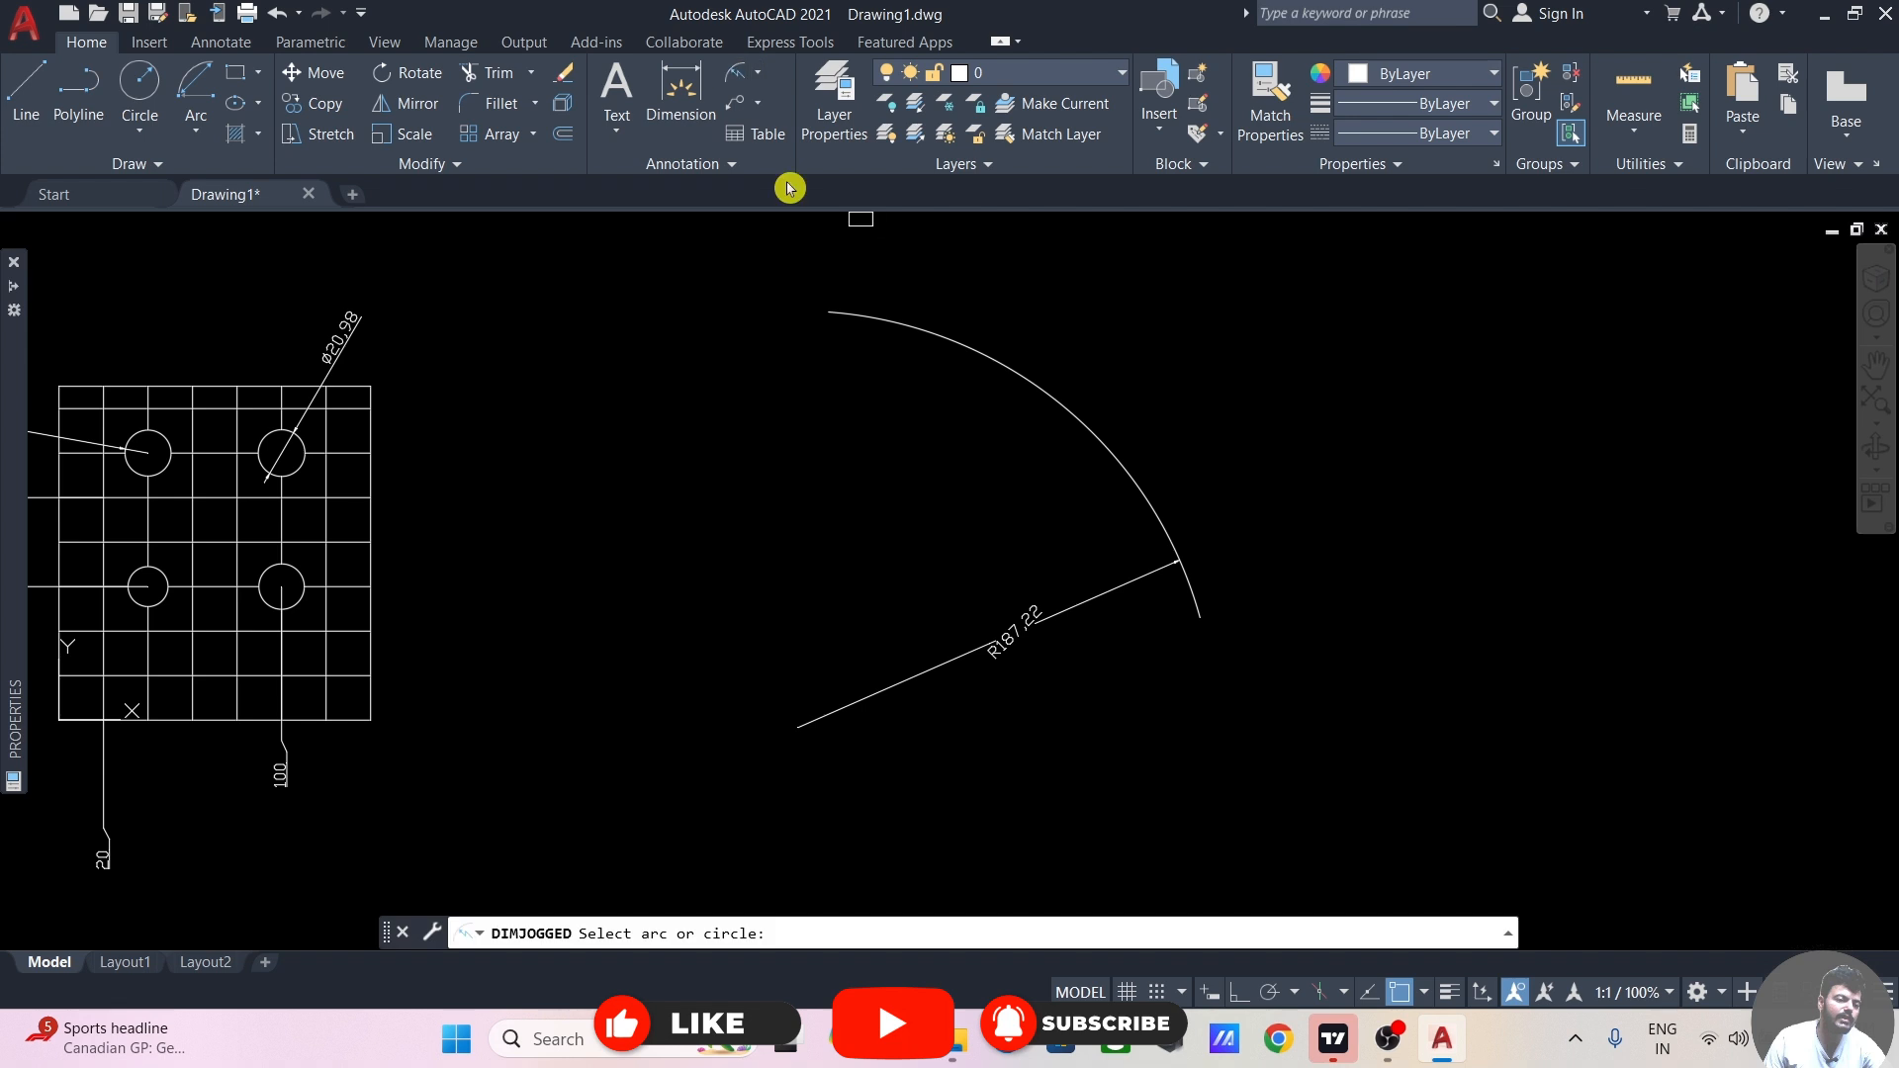
left_click(945, 314)
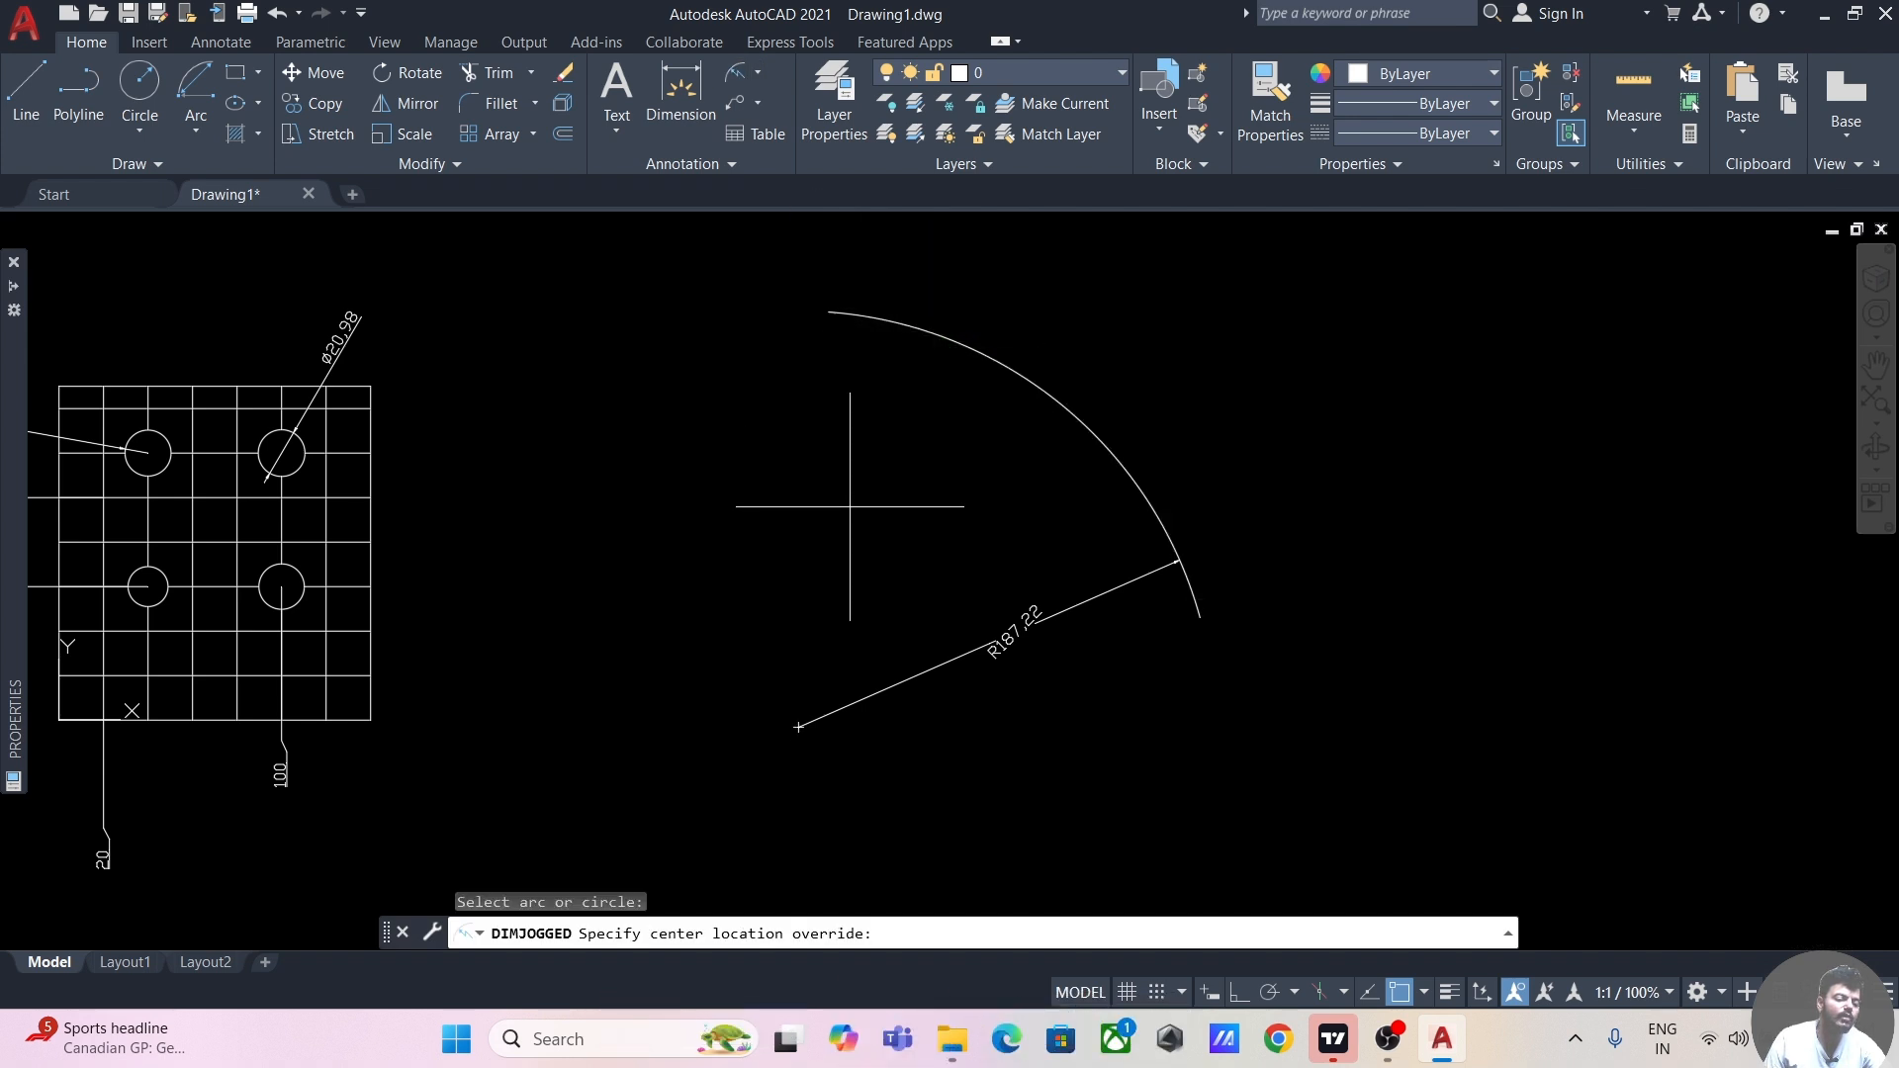
left_click(809, 549)
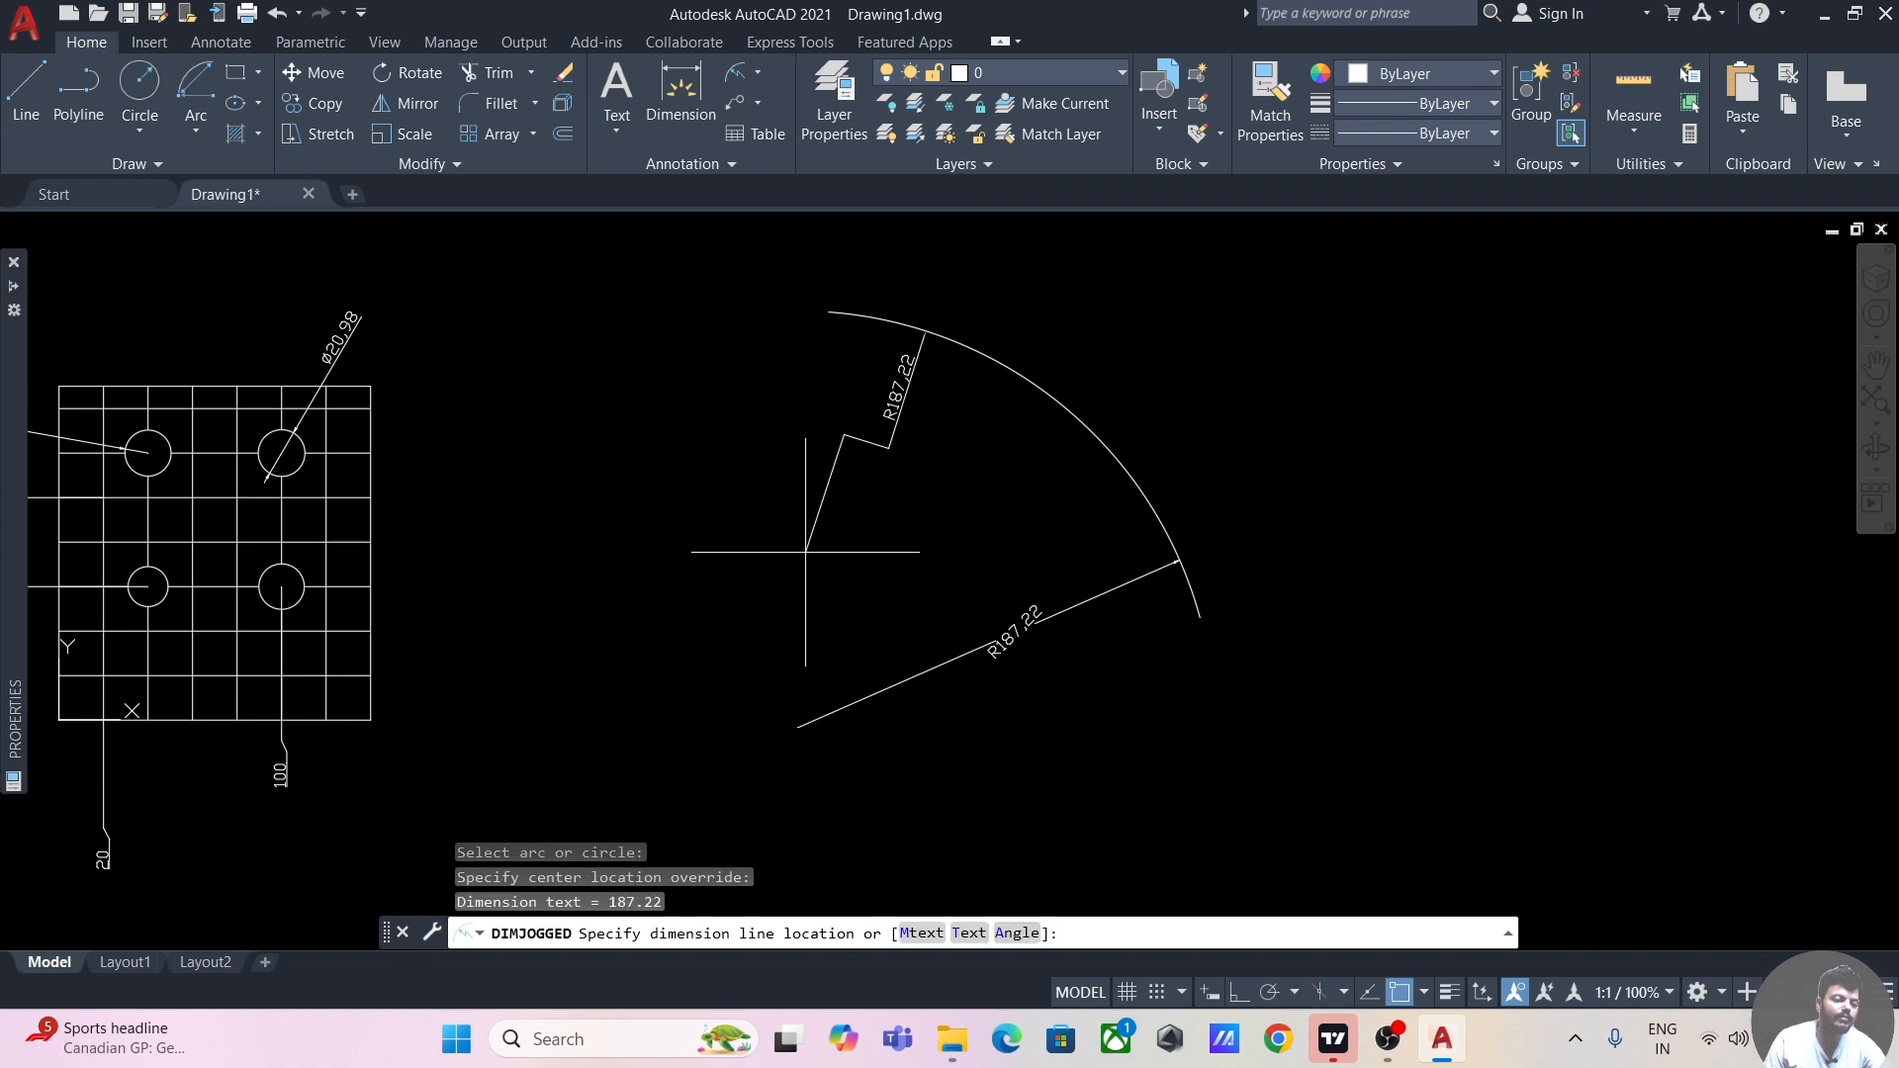
left_click(989, 390)
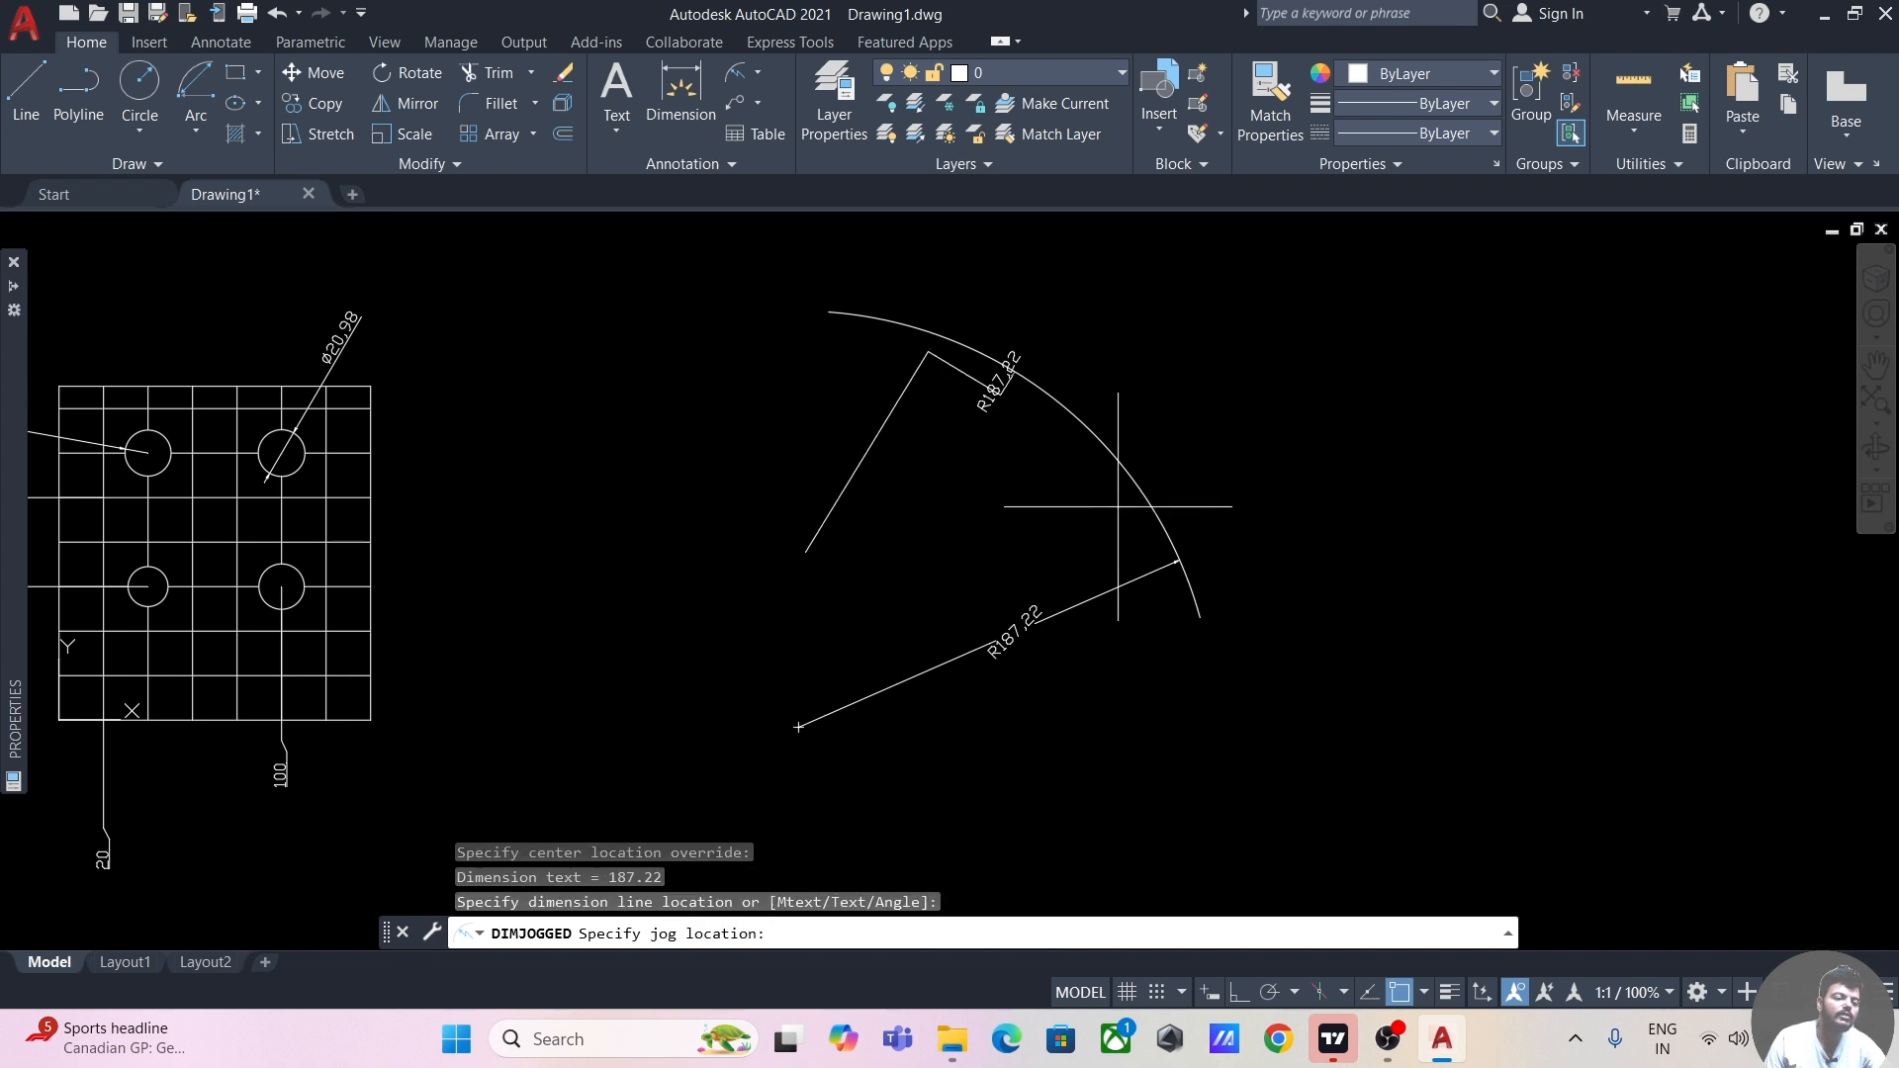
left_click(875, 454)
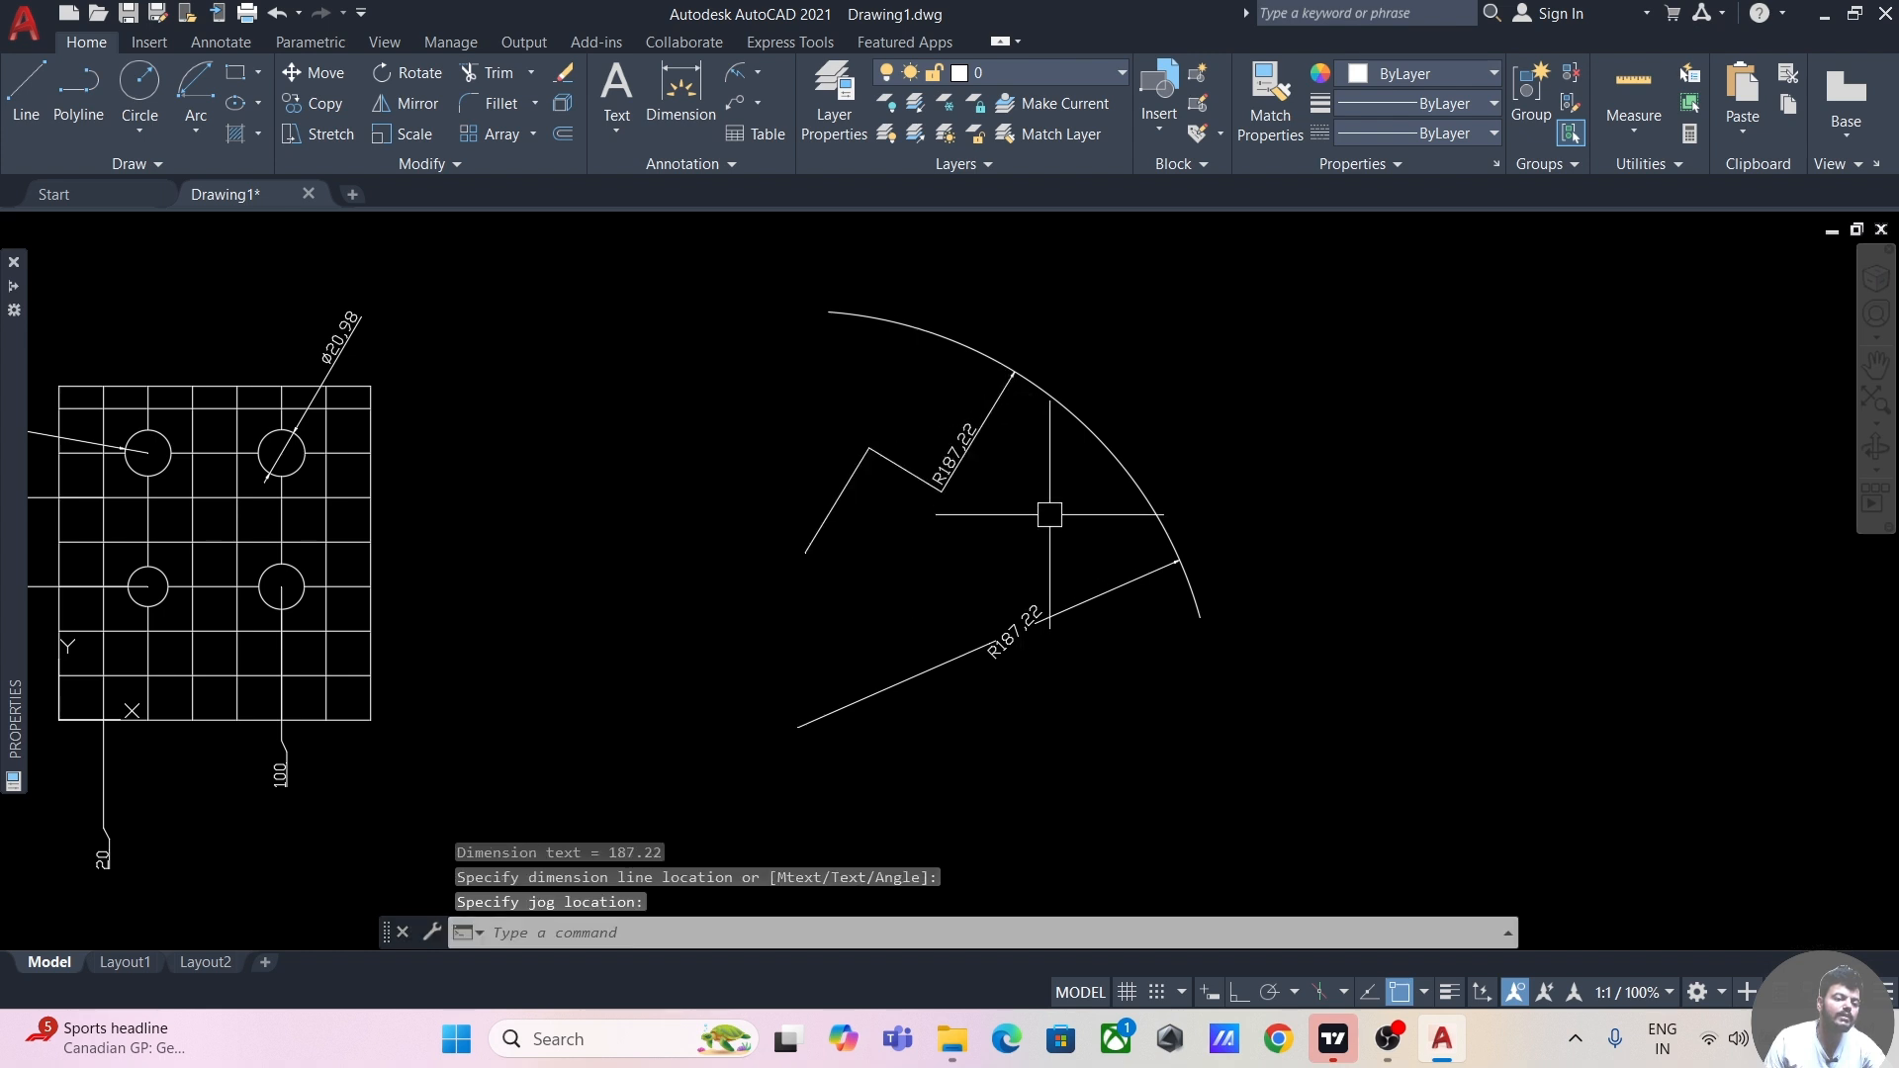
scroll(1041, 480, "up", 2)
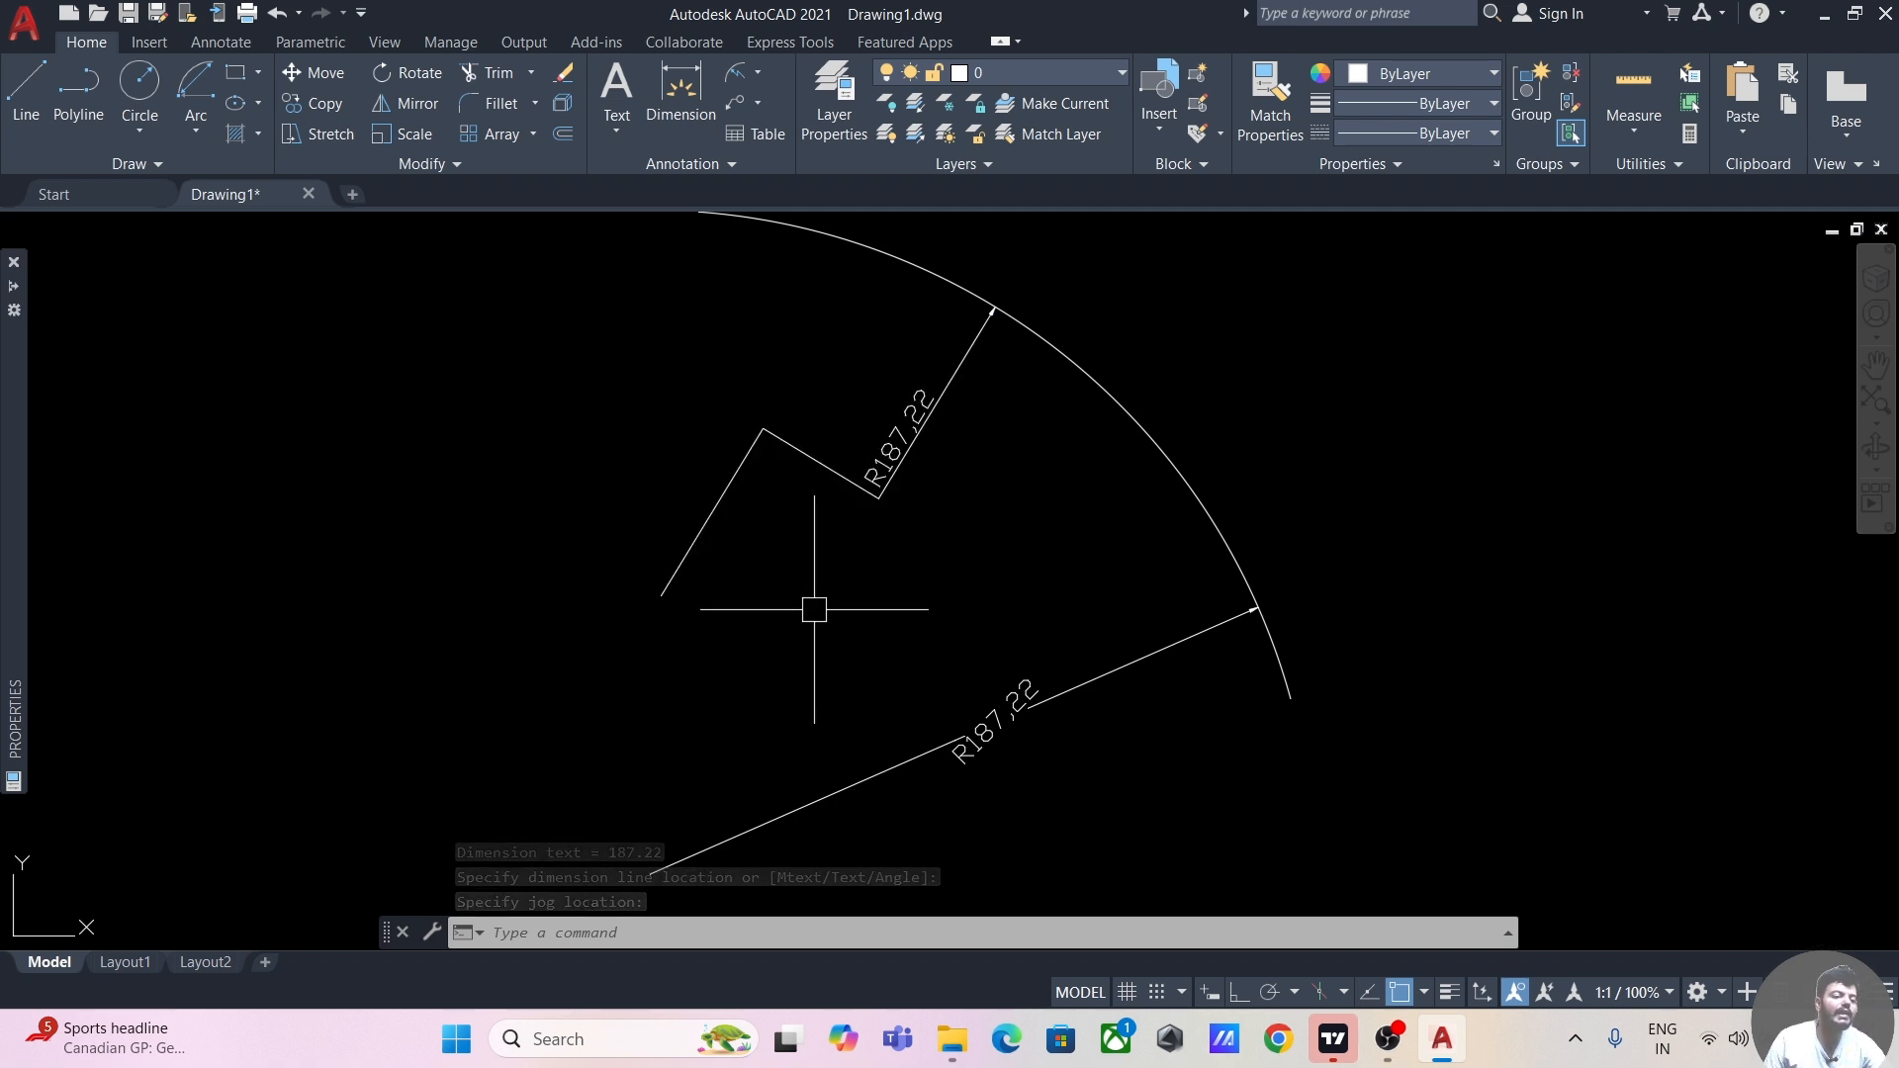
- Add a vertical linear dimension across the grid's bottom row, just outside the grid's right edge
scroll(806, 607, "down", 3)
middle_click_drag(818, 619, 1120, 533)
mouse_move(903, 598)
middle_mouse_down()
mouse_move(1057, 606)
mouse_move(933, 543)
middle_mouse_up()
scroll(1018, 598, "up", 3)
scroll(1055, 548, "up", 3)
scroll(1052, 543, "down", 3)
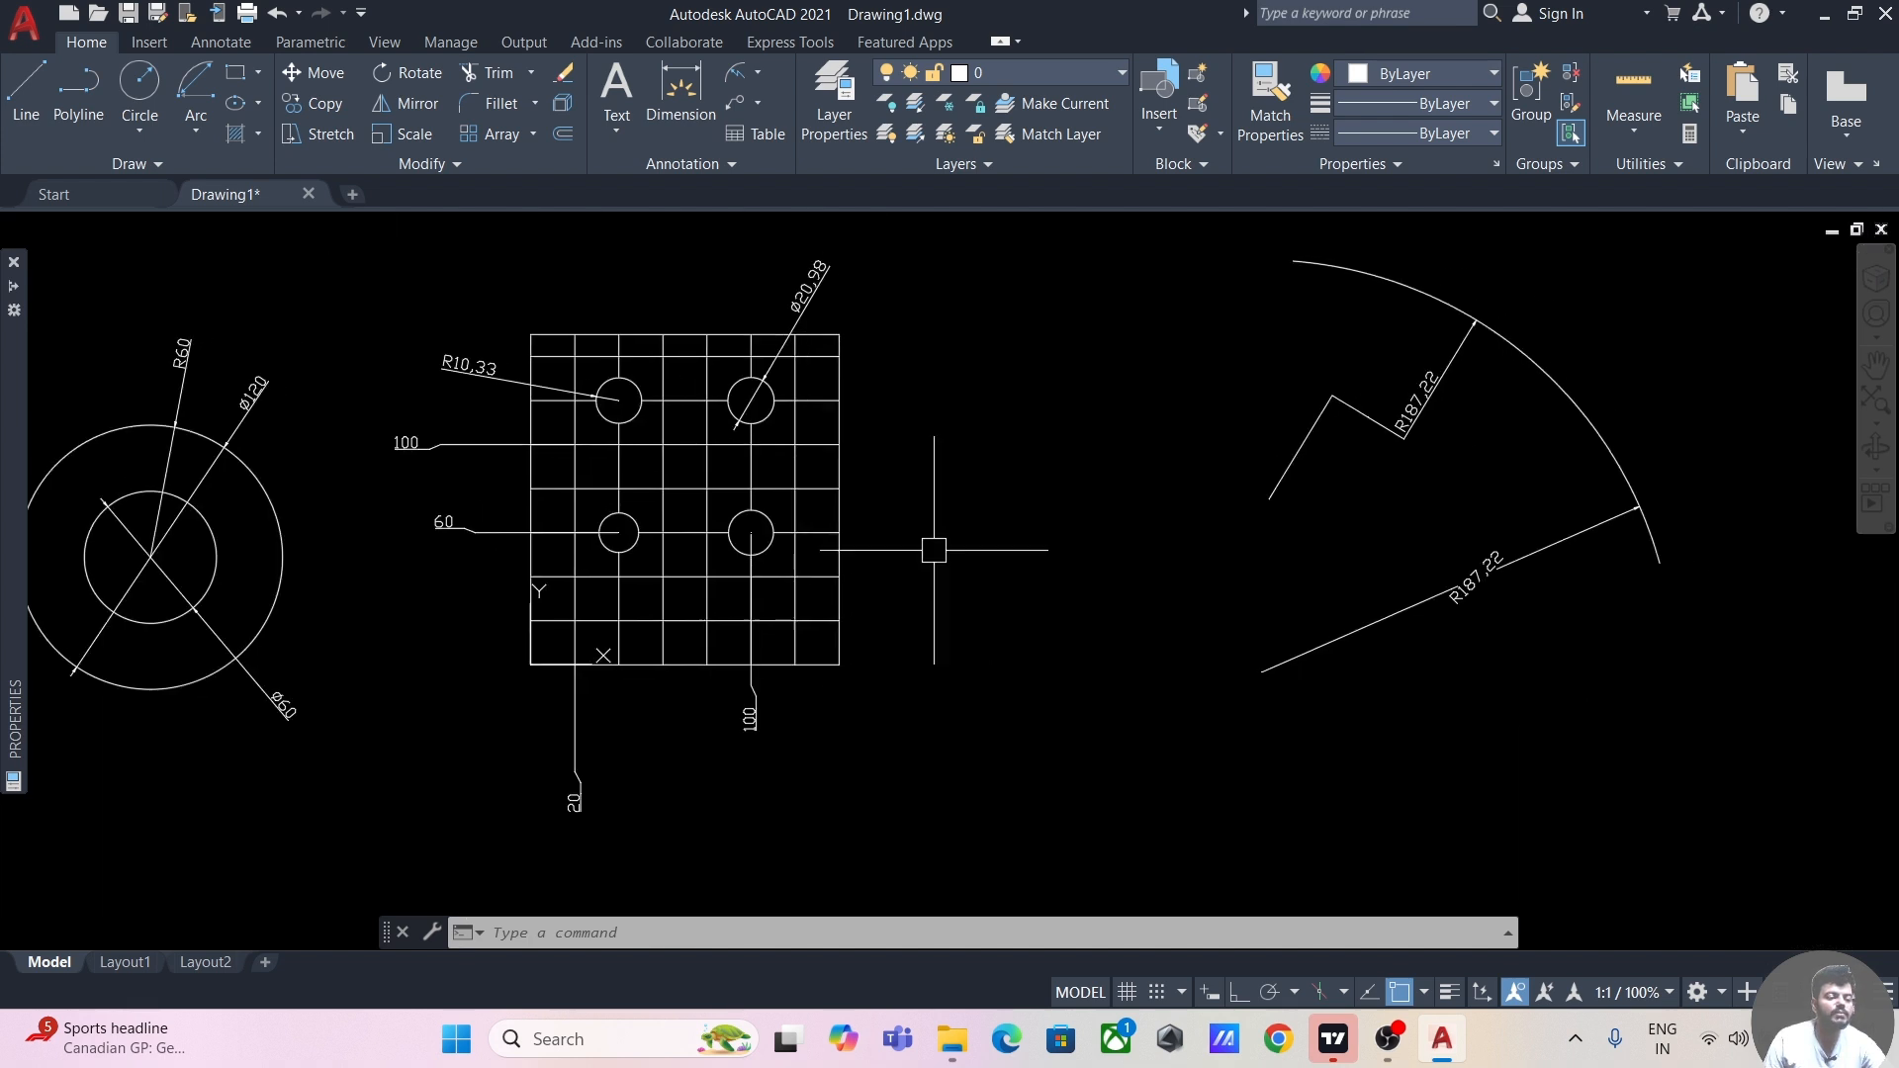
scroll(930, 531, "up", 3)
left_click(740, 111)
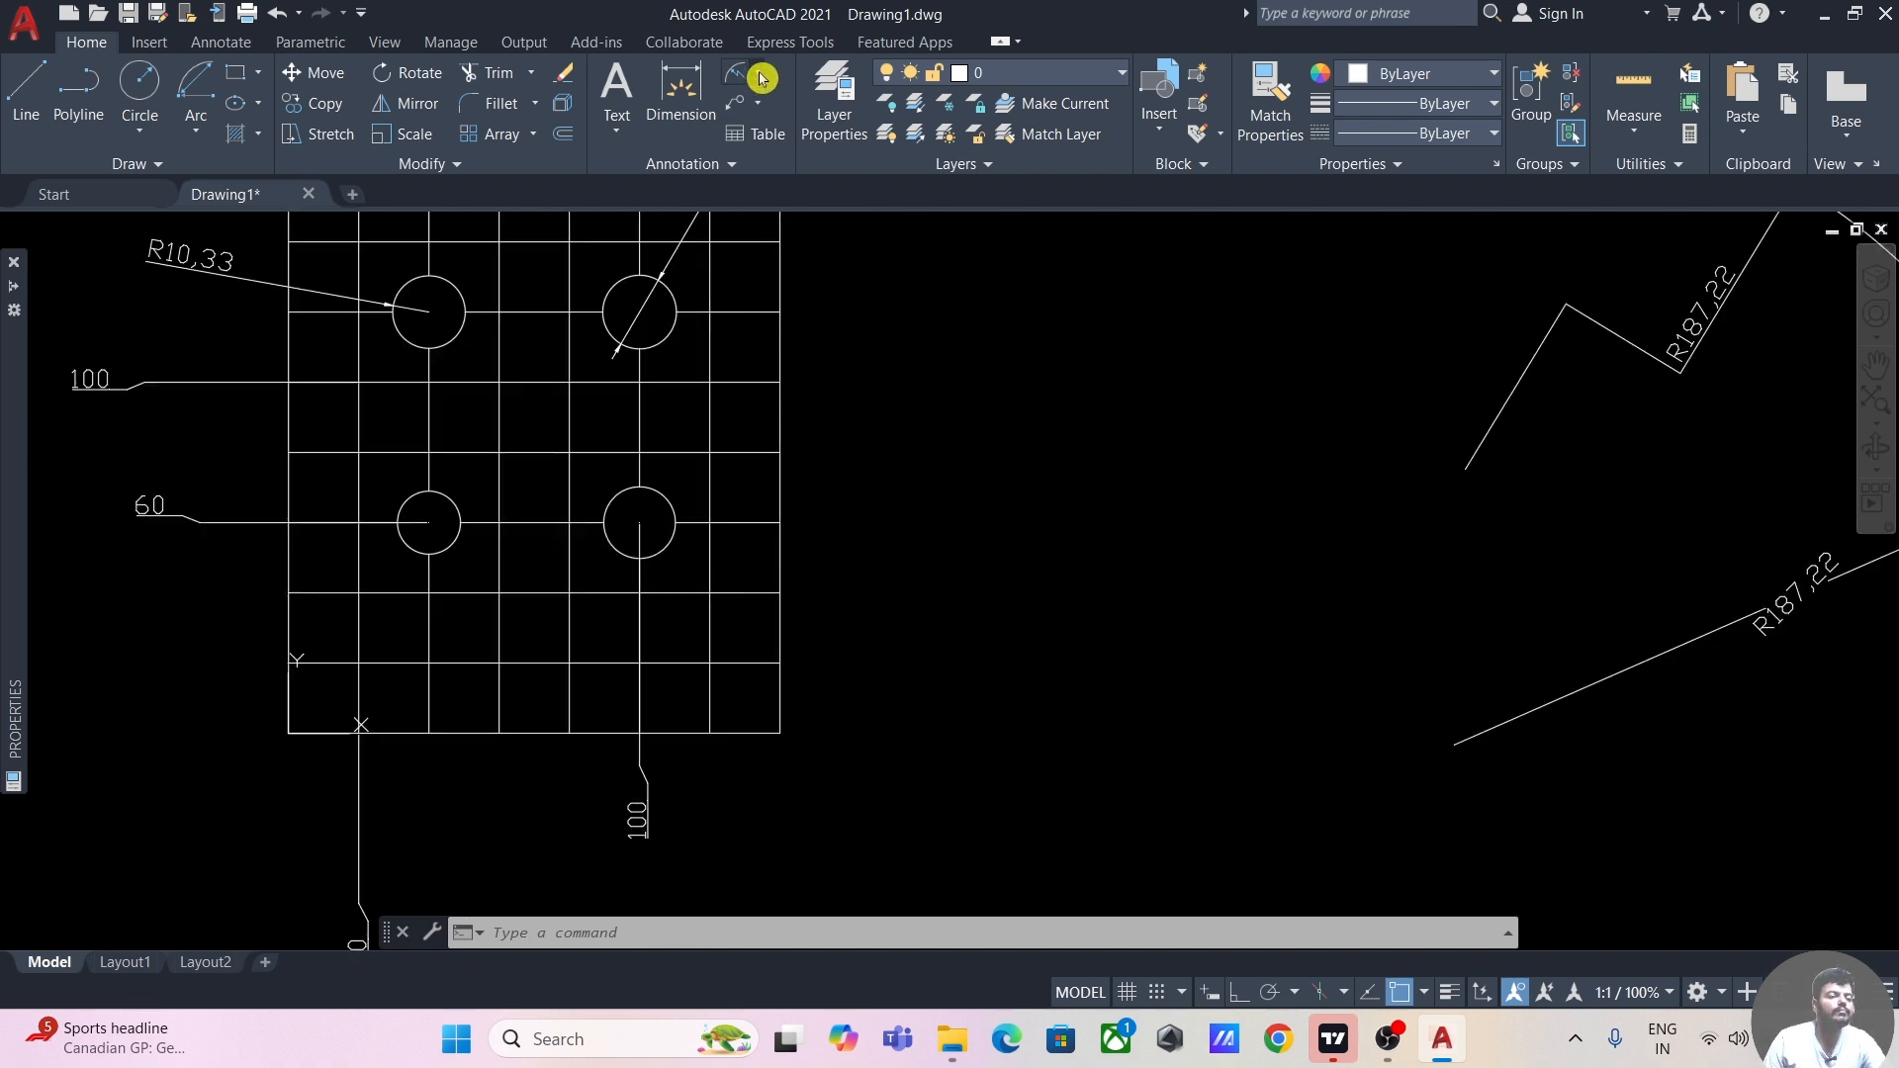
left_click(789, 158)
left_click(782, 732)
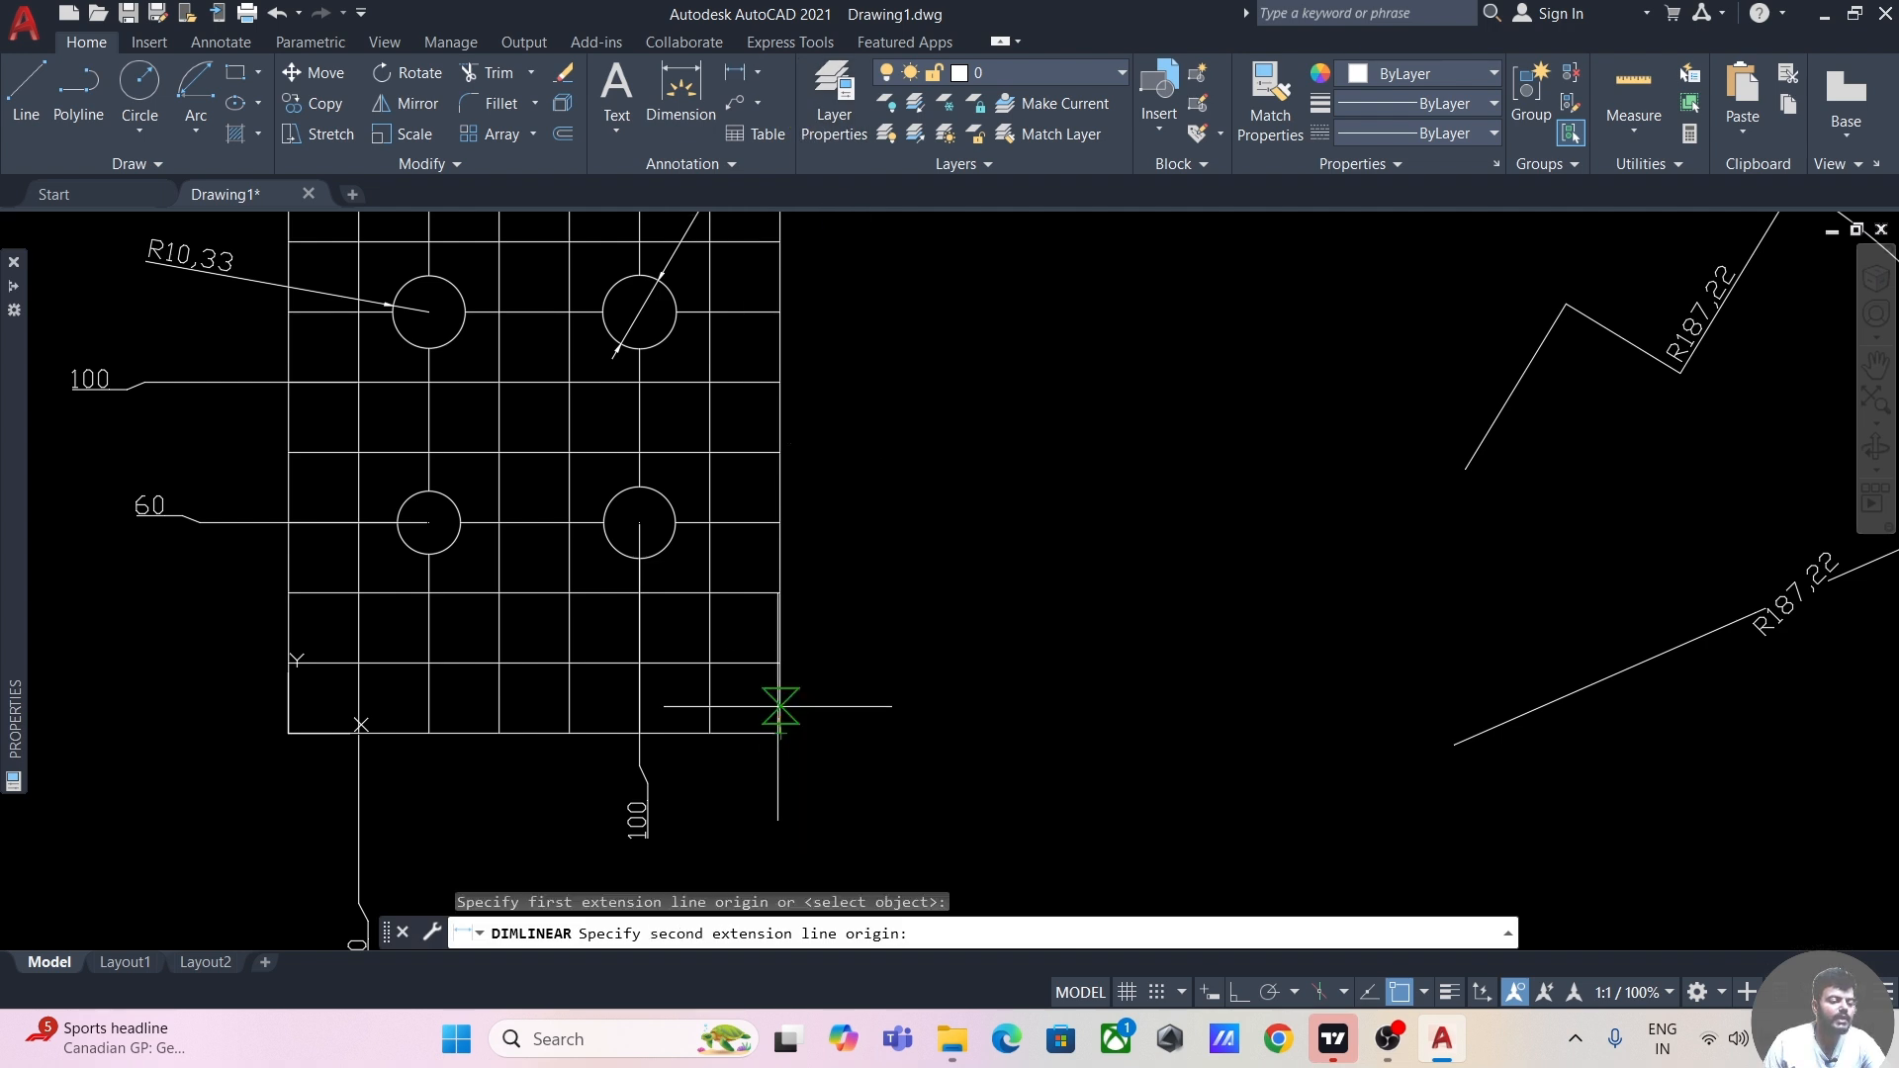
left_click(782, 663)
left_click(848, 692)
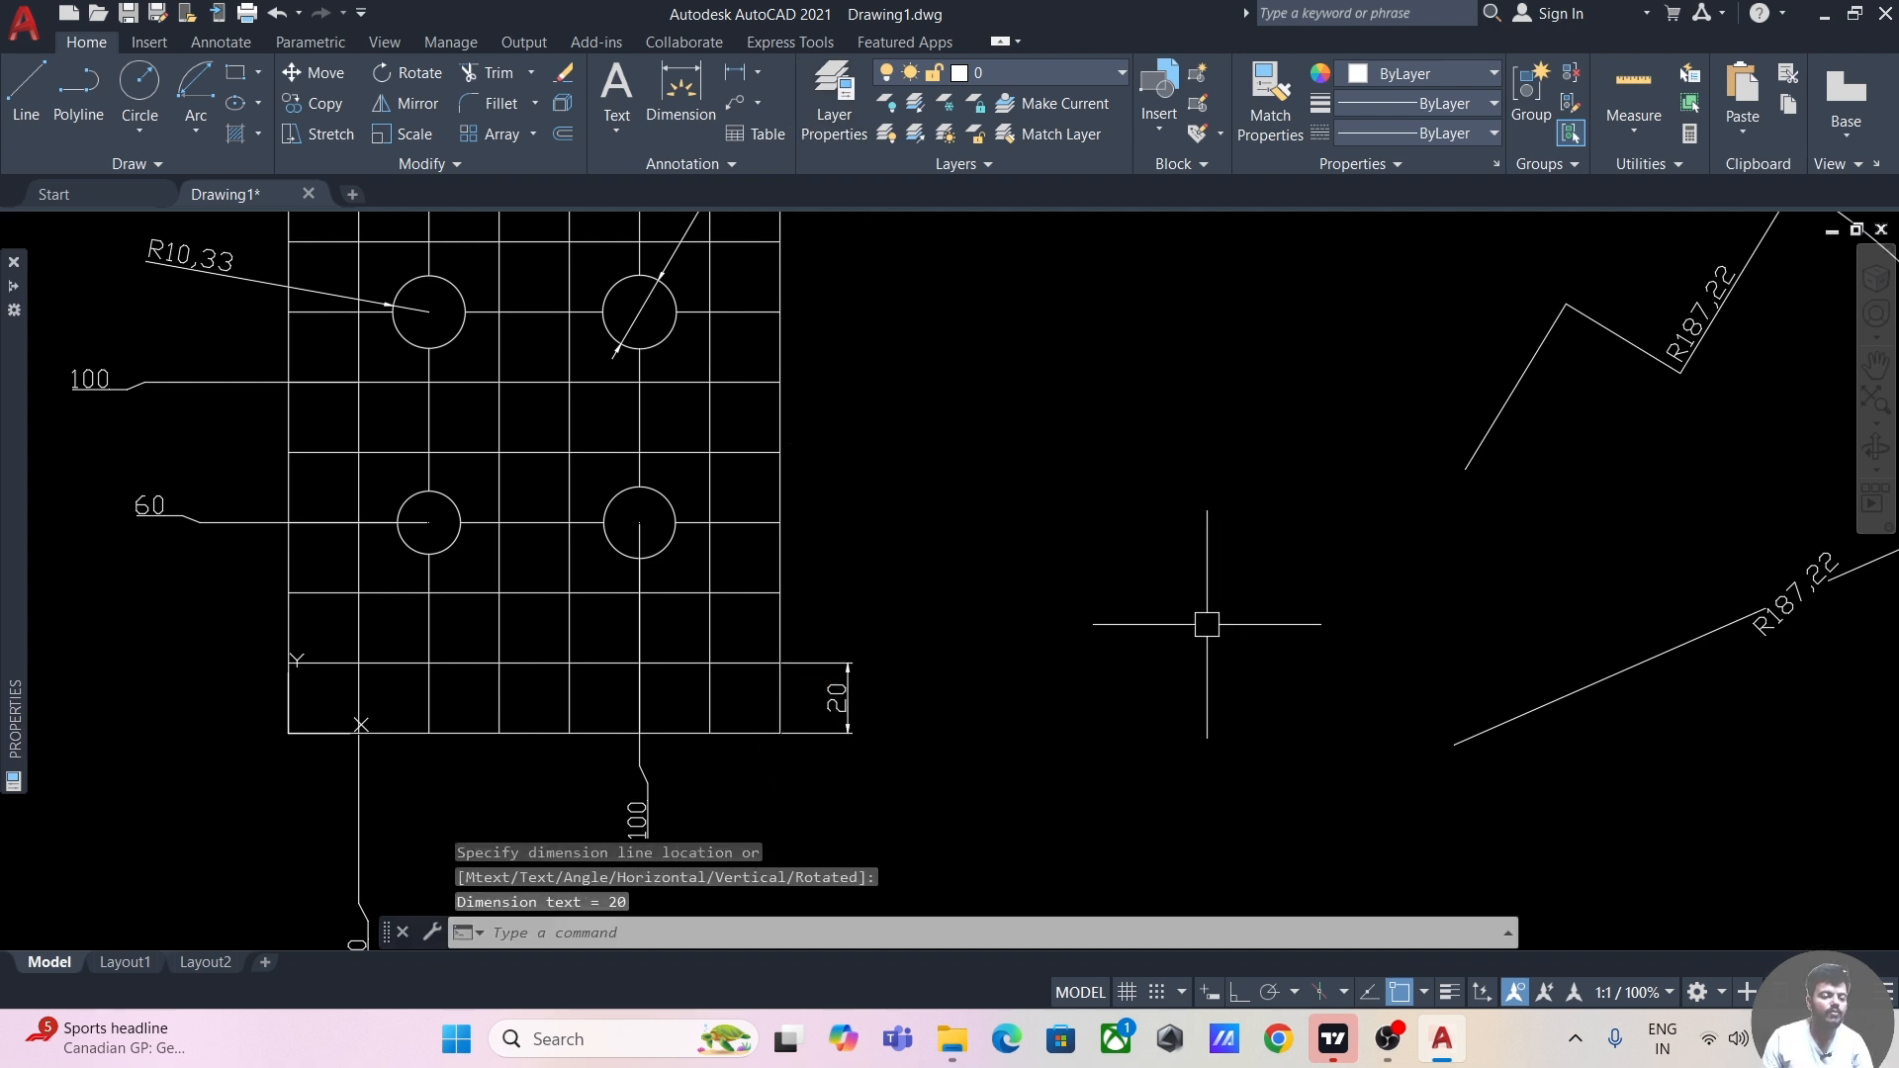
- Add separate linear dimensions to the second and third rows from the grid's bottom, in line with the bottom row's dimension
key("Return")
left_click(782, 662)
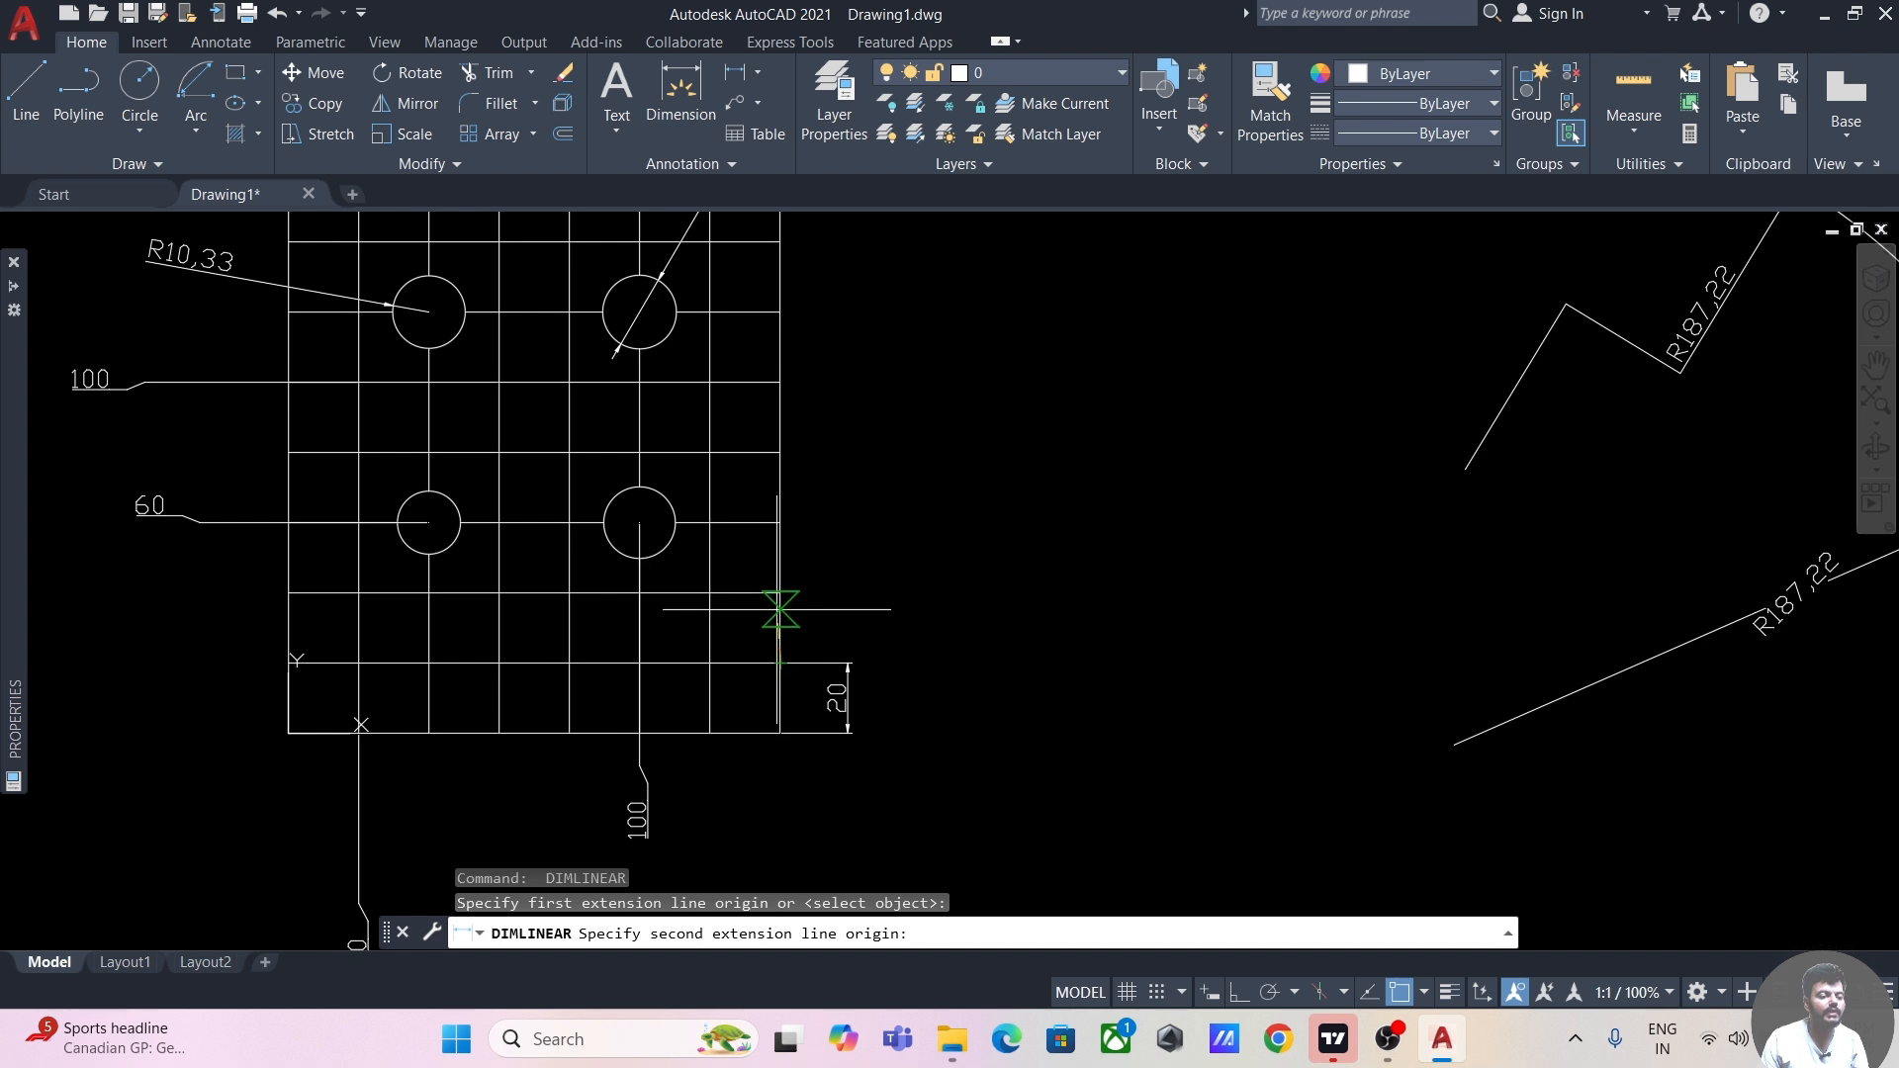
left_click(781, 593)
left_click(849, 628)
key("Return")
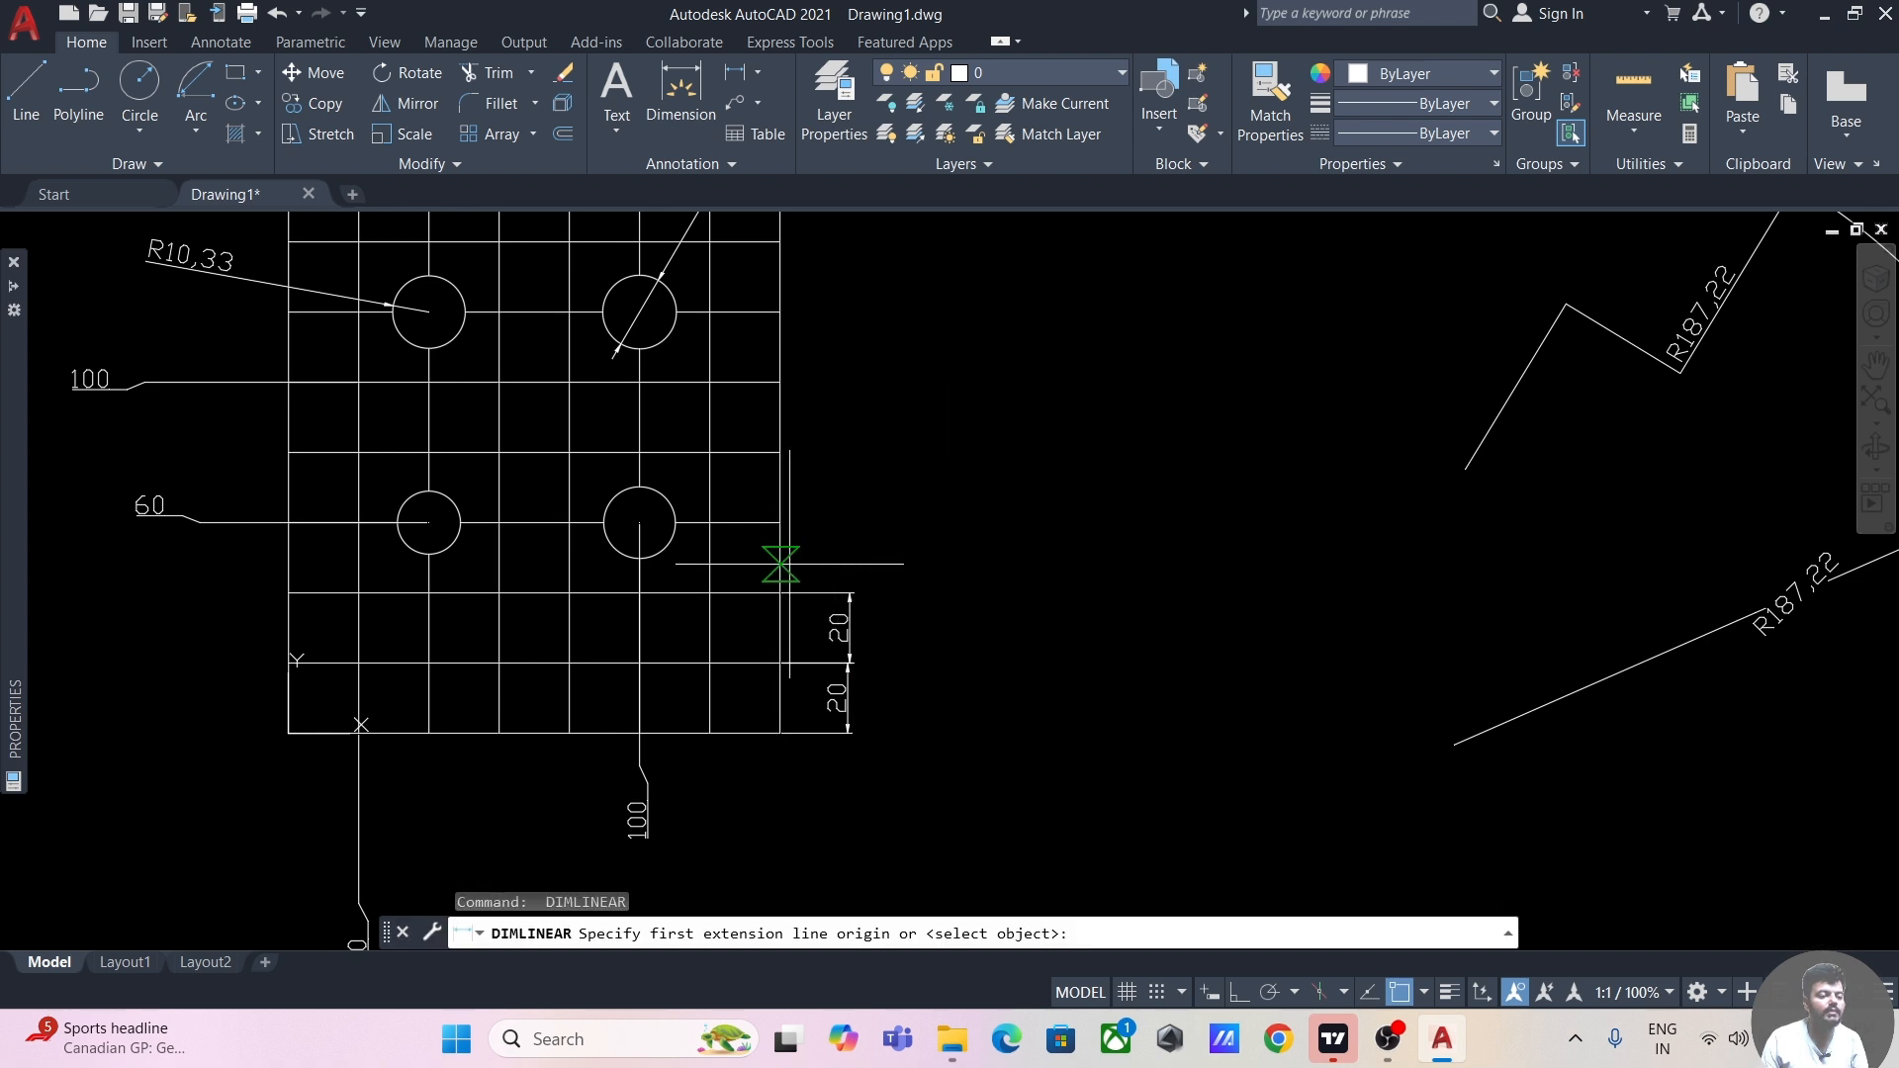
left_click(782, 592)
left_click(782, 523)
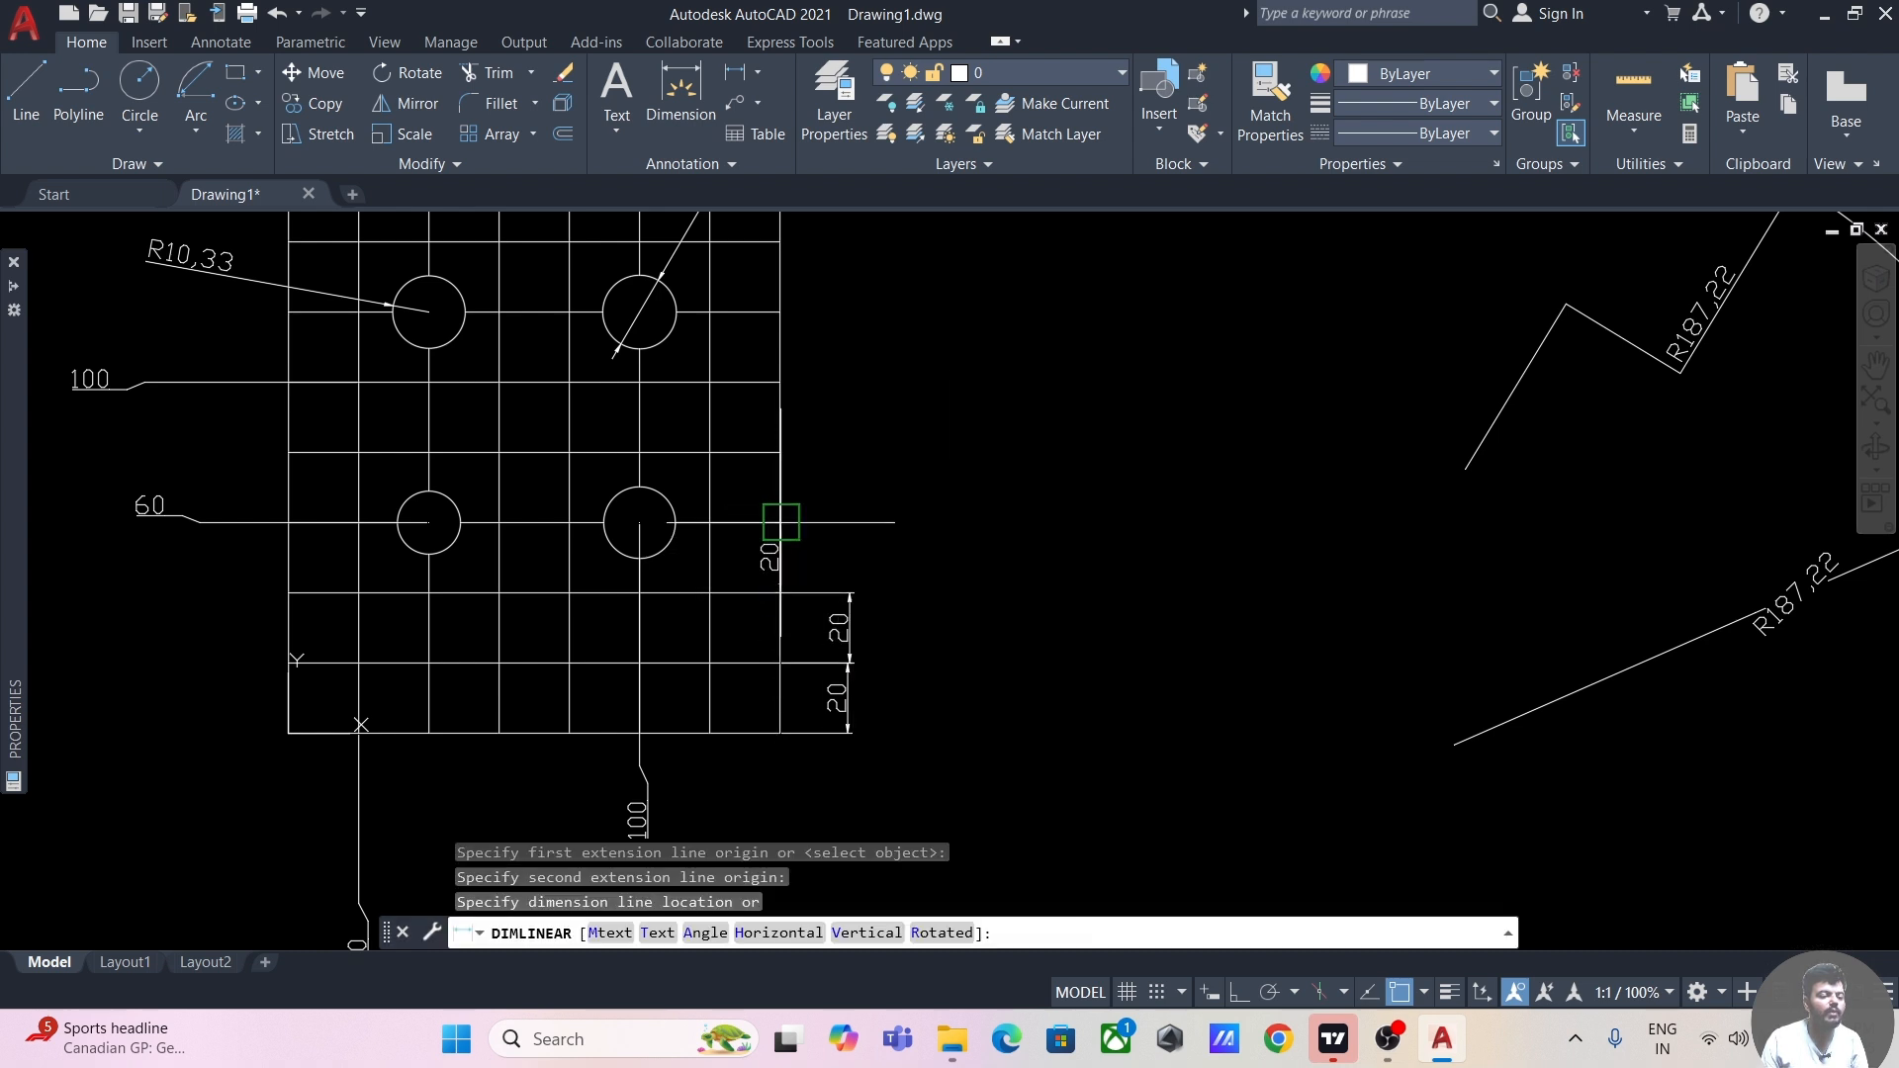
left_click(851, 554)
- Add another vertical linear dimension across the grid's bottom row, farther right than the existing three-dimension chain
key("Return")
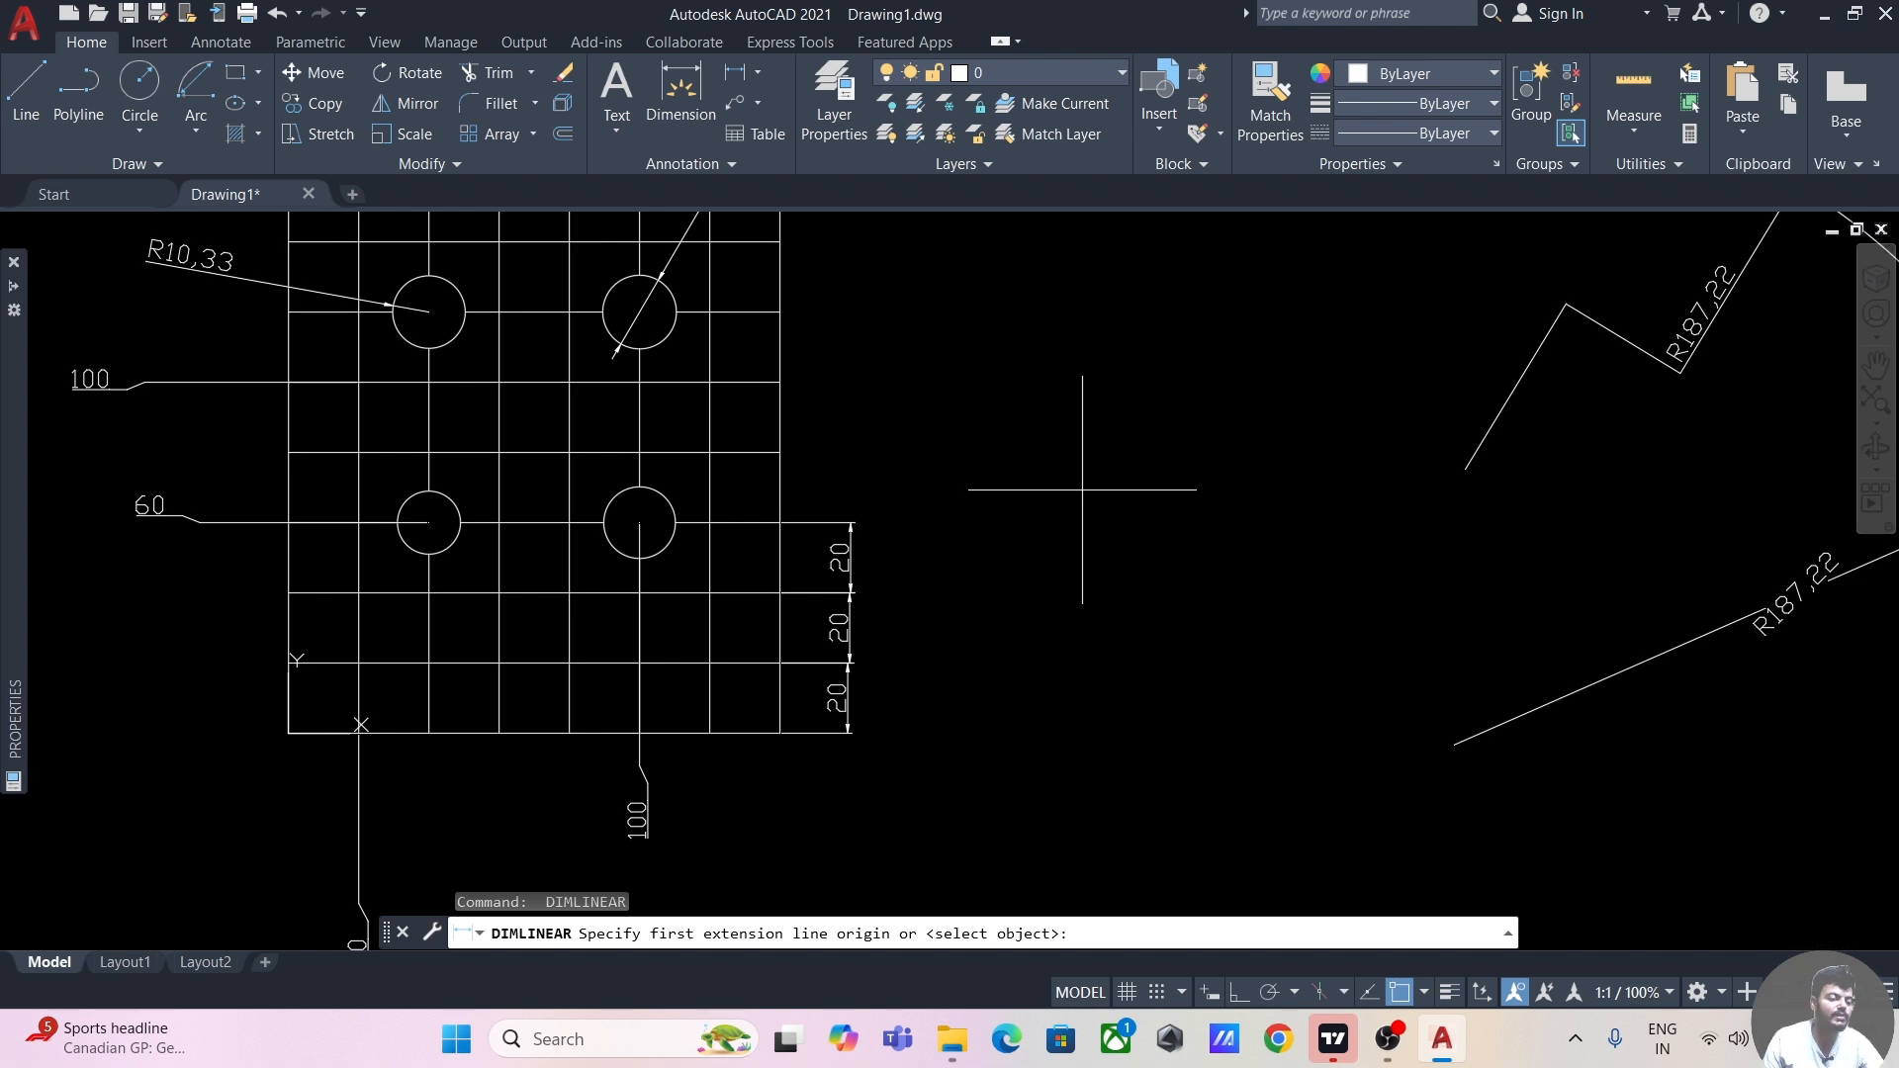
scroll(1082, 488, "down", 2)
scroll(1089, 487, "up", 2)
scroll(975, 455, "down", 2)
scroll(974, 476, "up", 2)
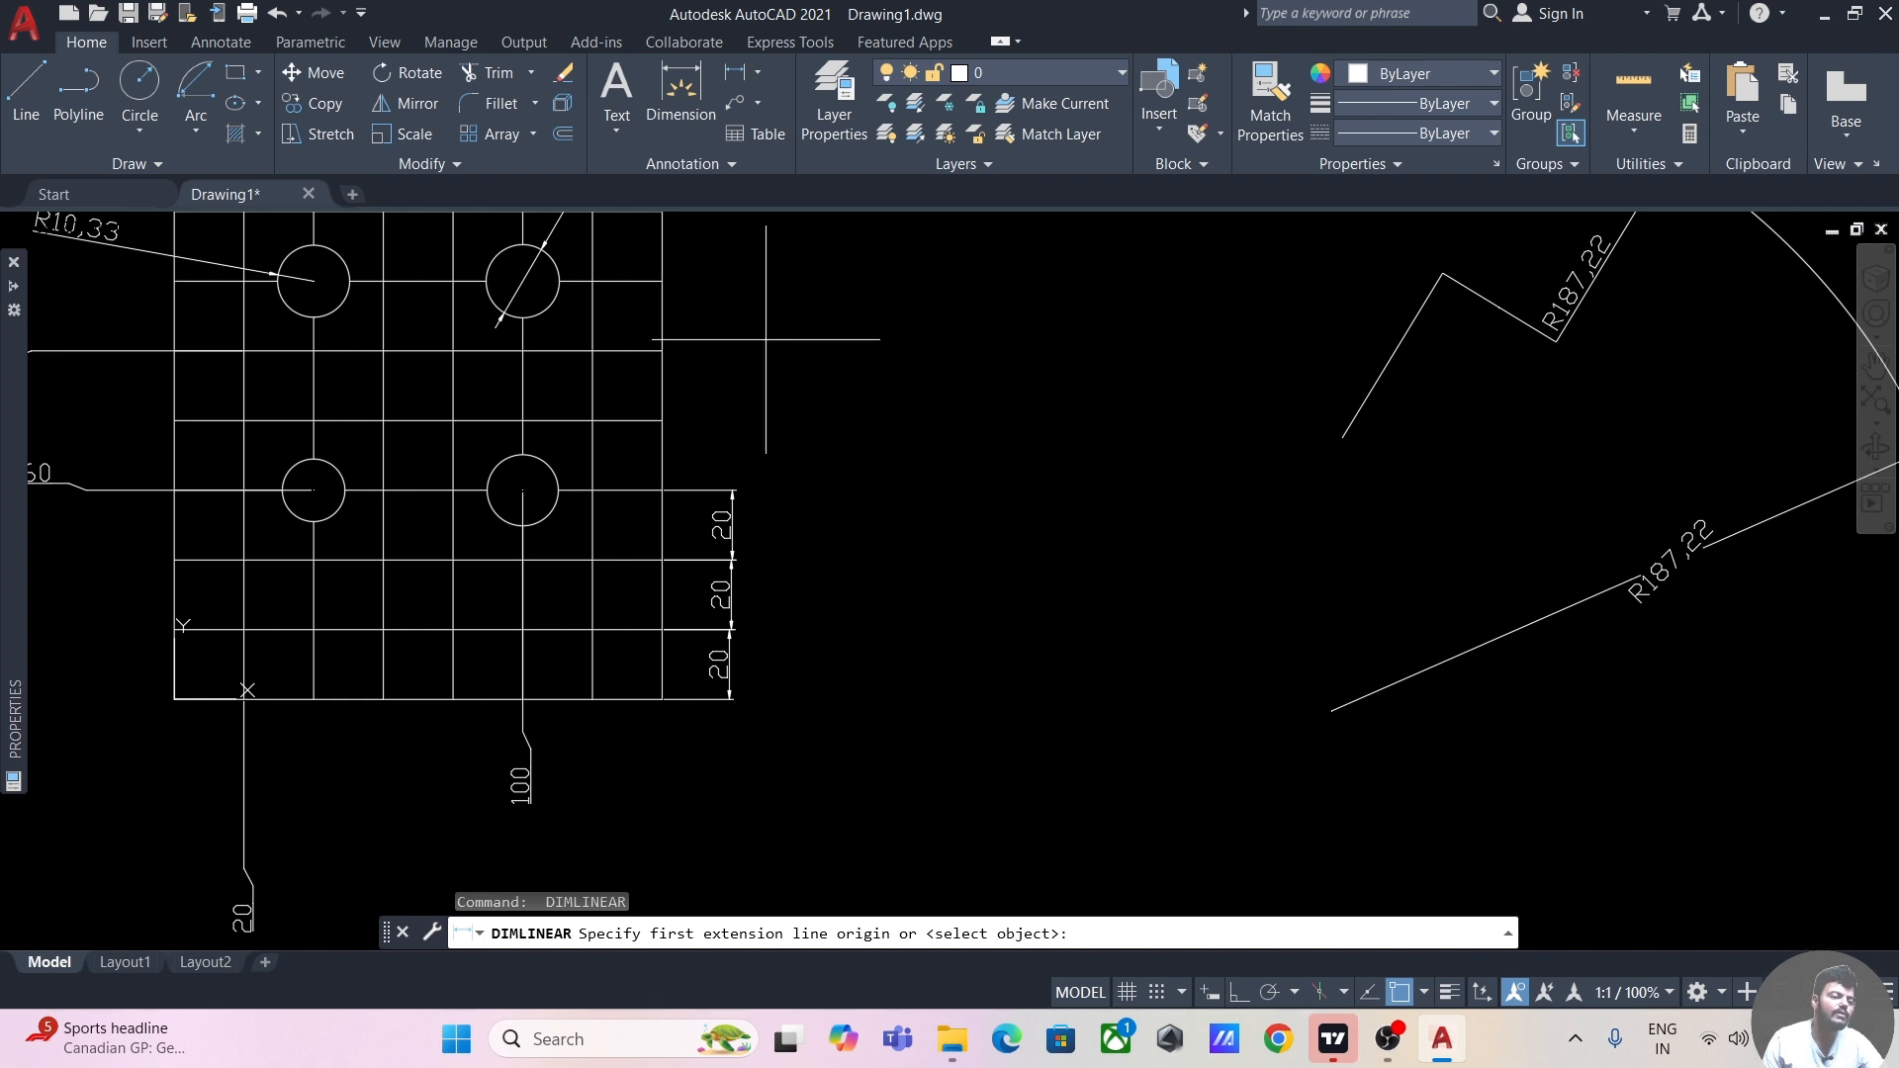
left_click(732, 94)
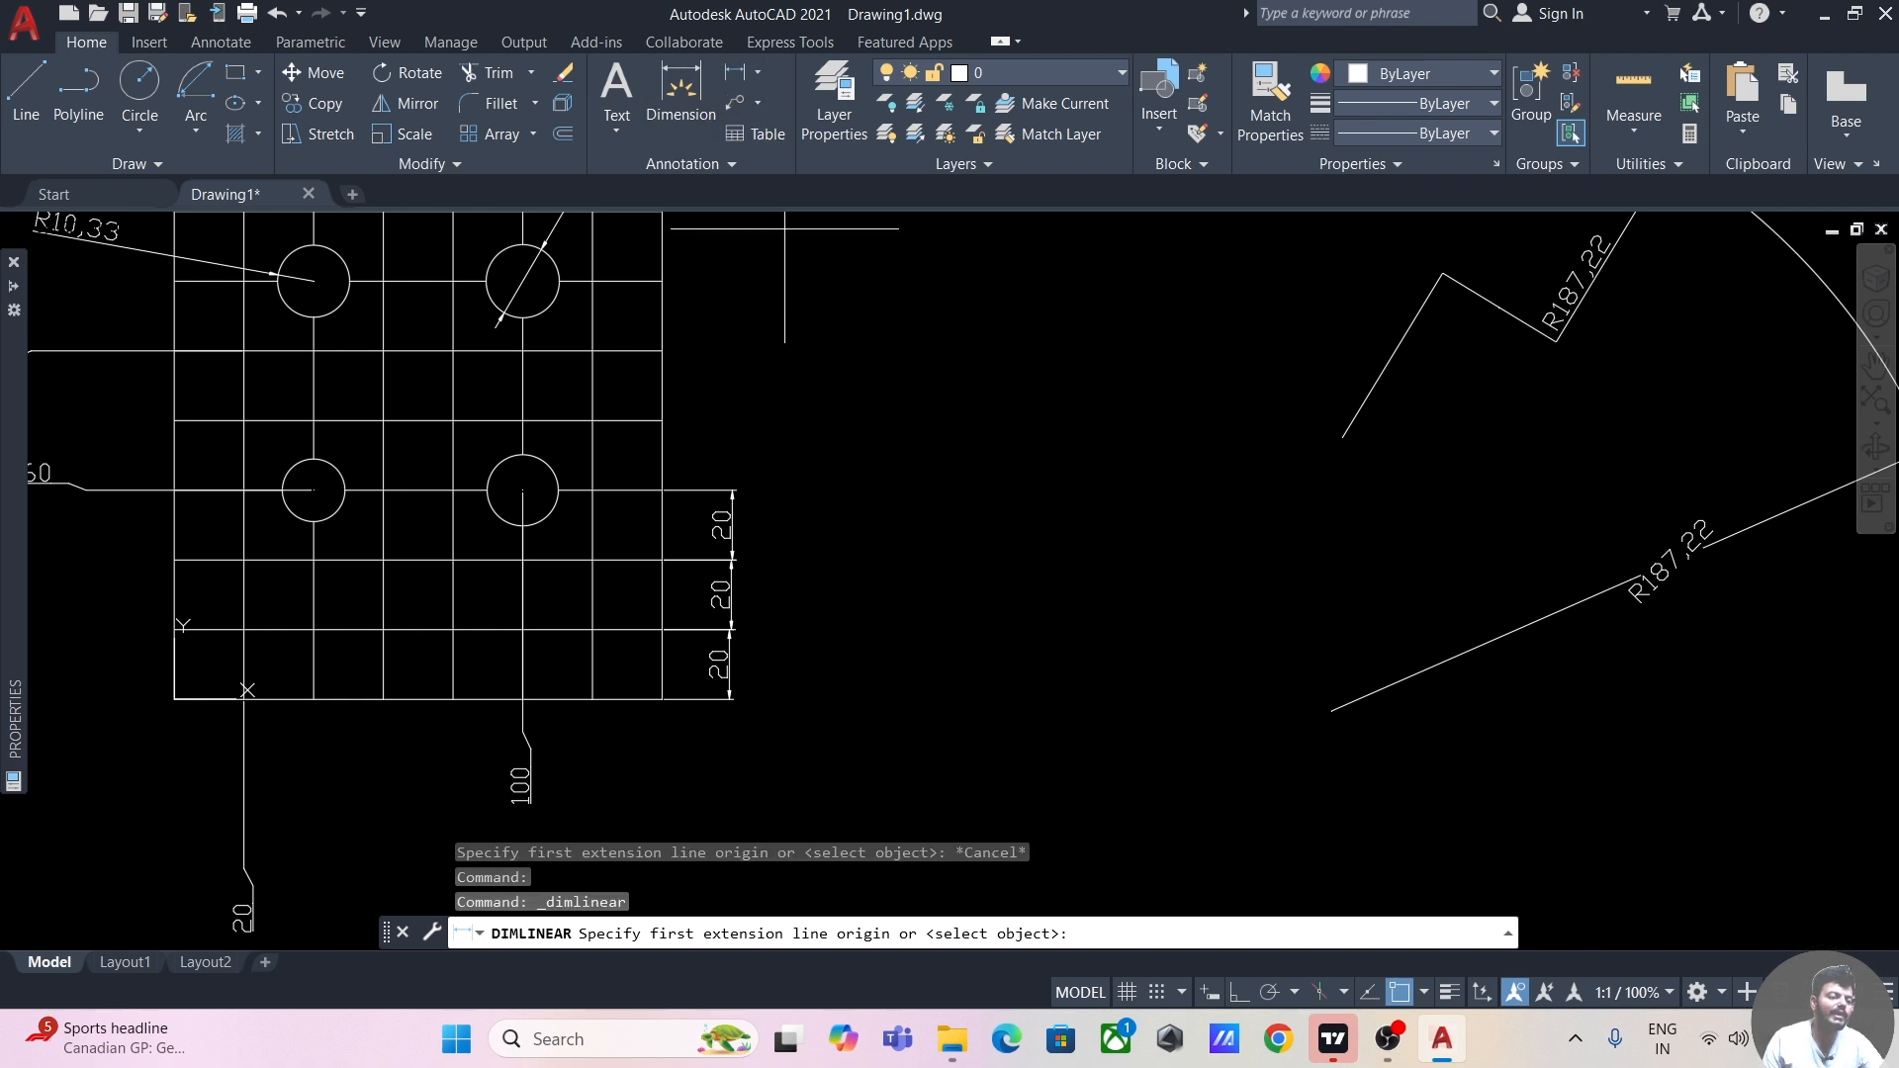
left_click(662, 699)
left_click(662, 629)
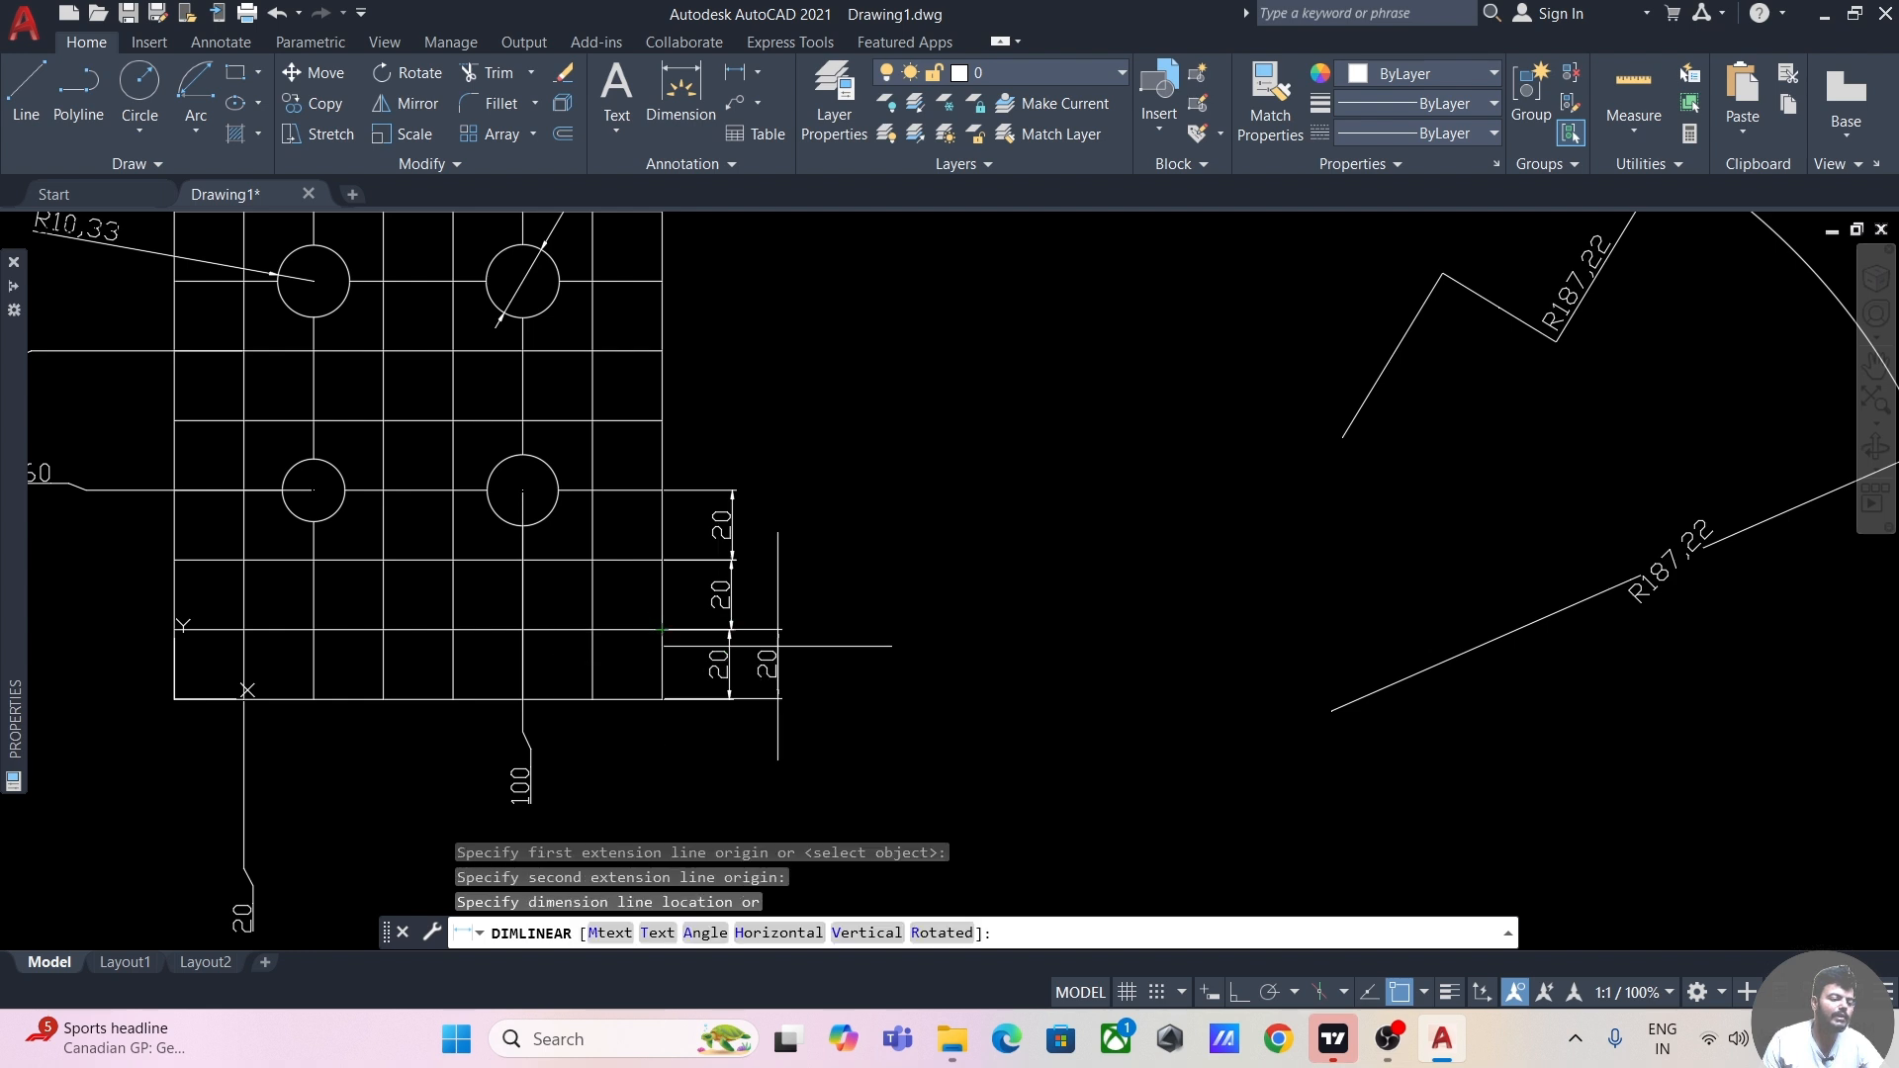
left_click(861, 667)
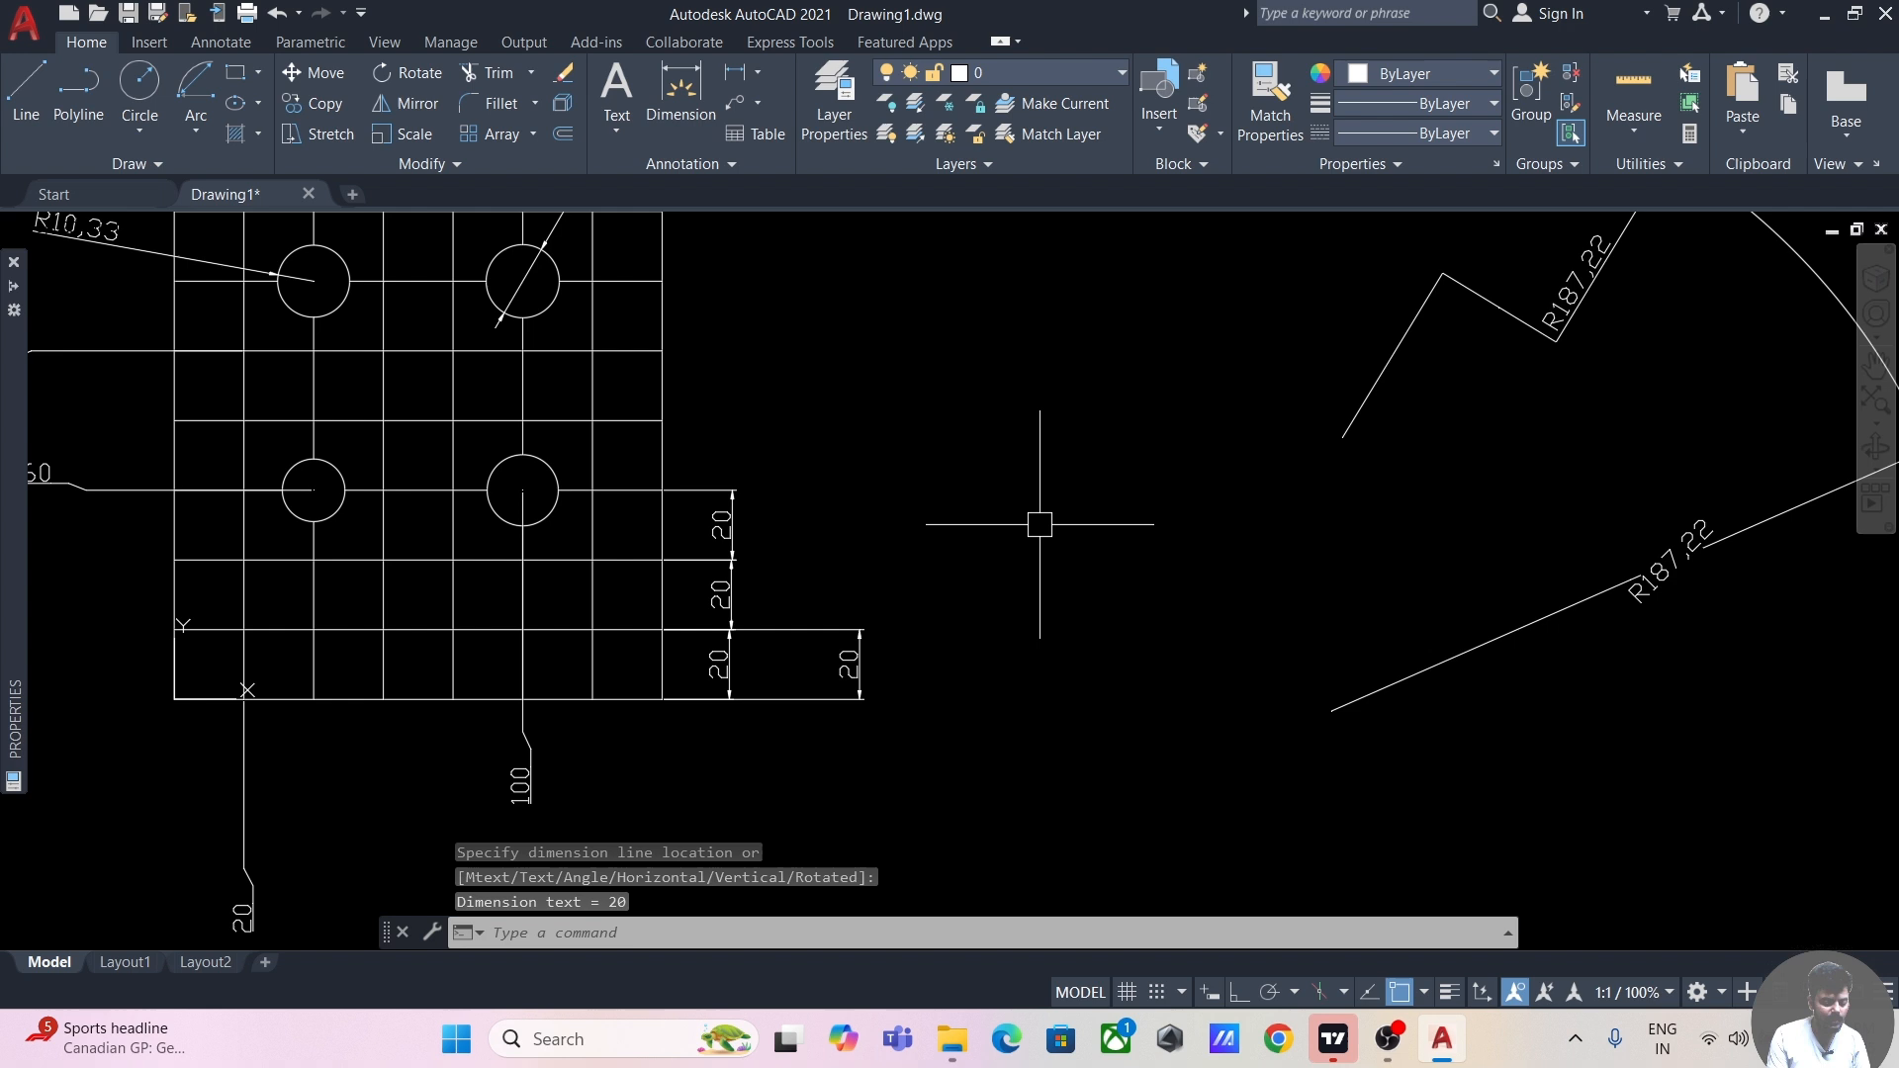
- Continue the outer linear dimension with DIMCONTINUE through each gridline up to the upper holes' centreline, ending at the grid's top edge
type("DIM")
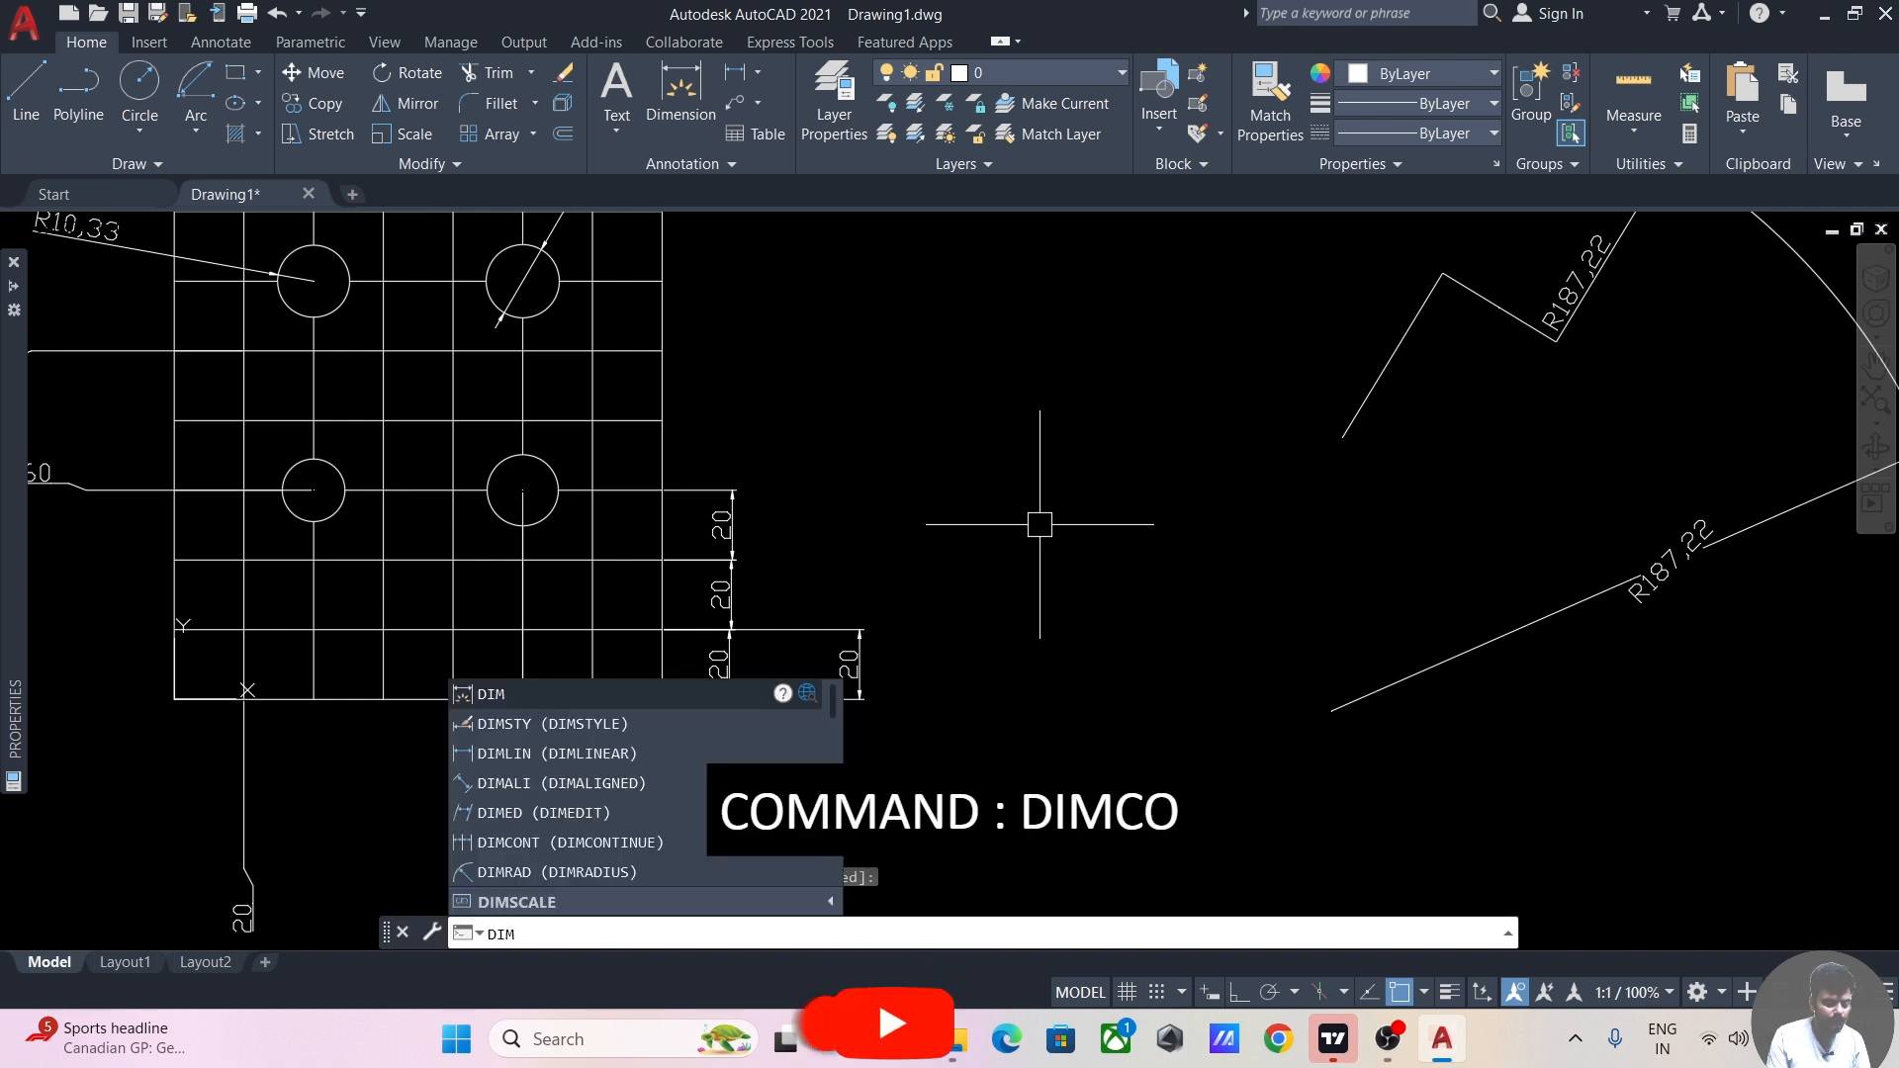
type("CONT")
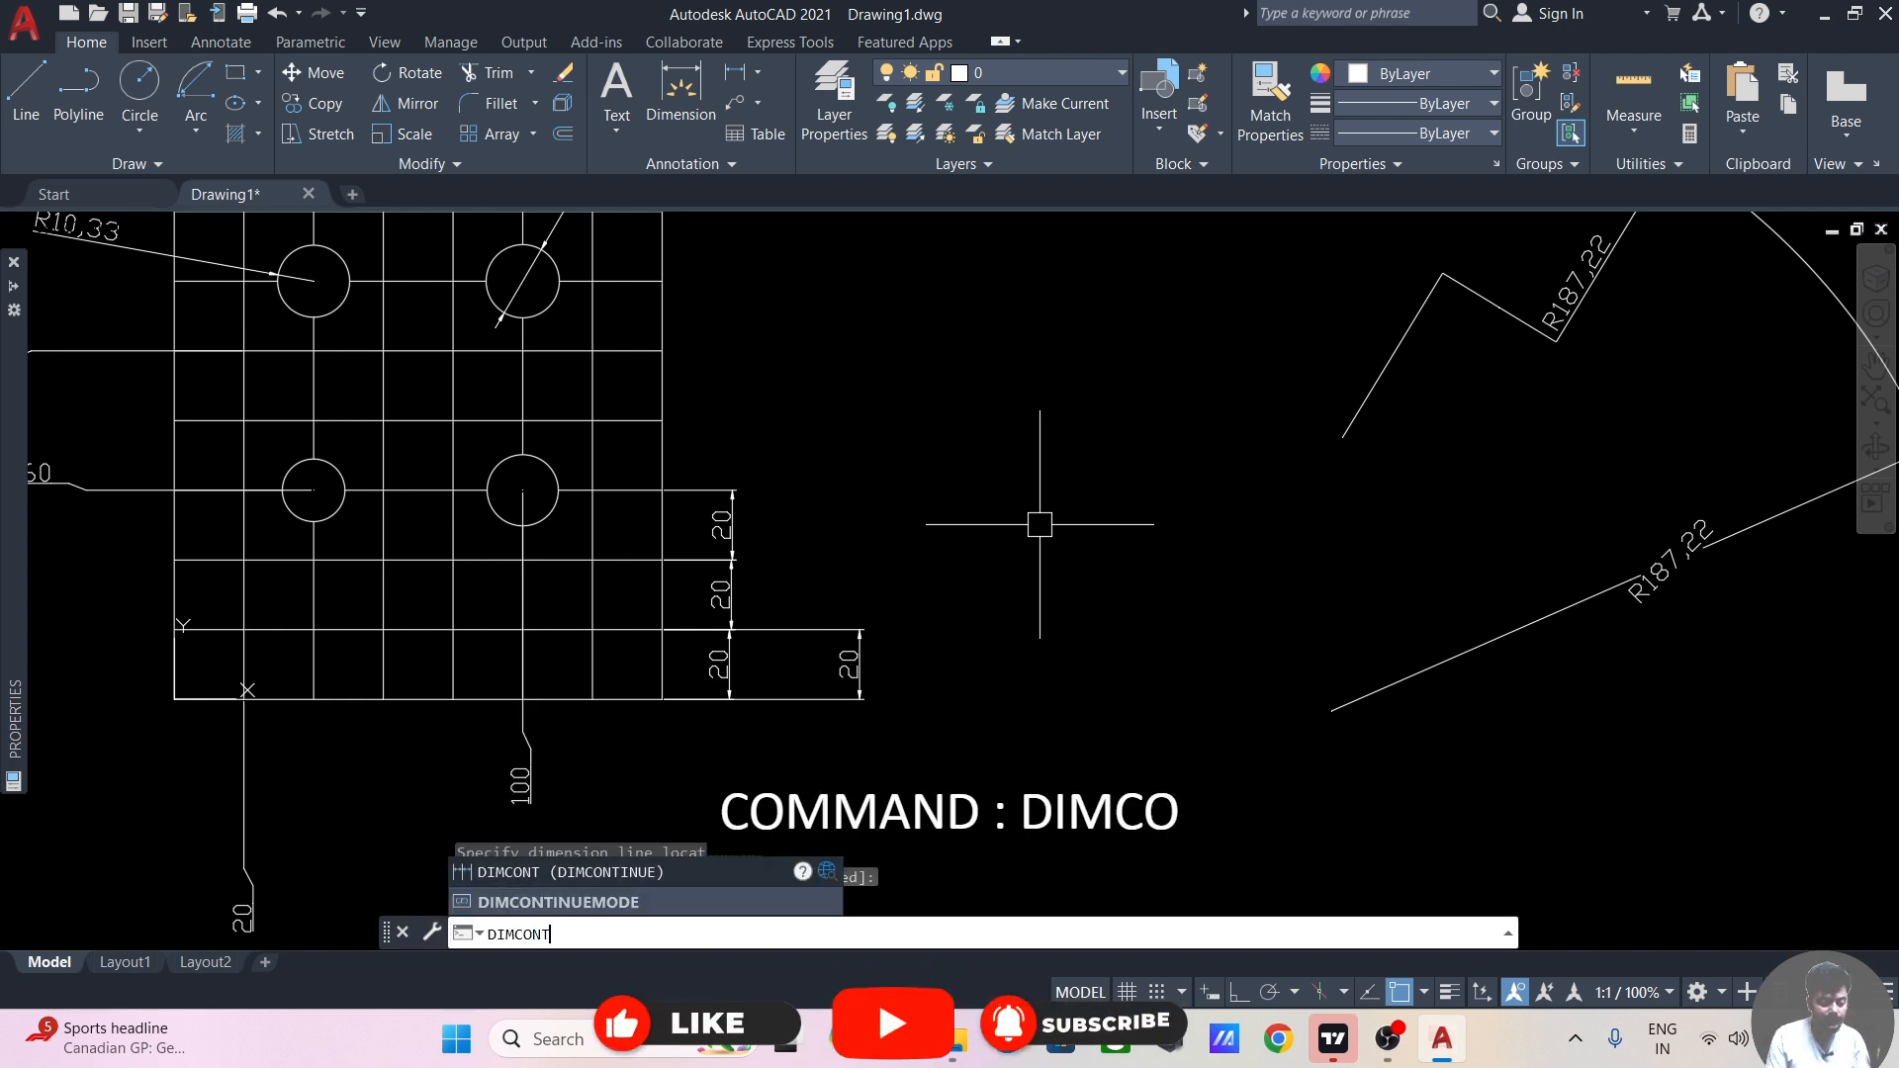
key("Return")
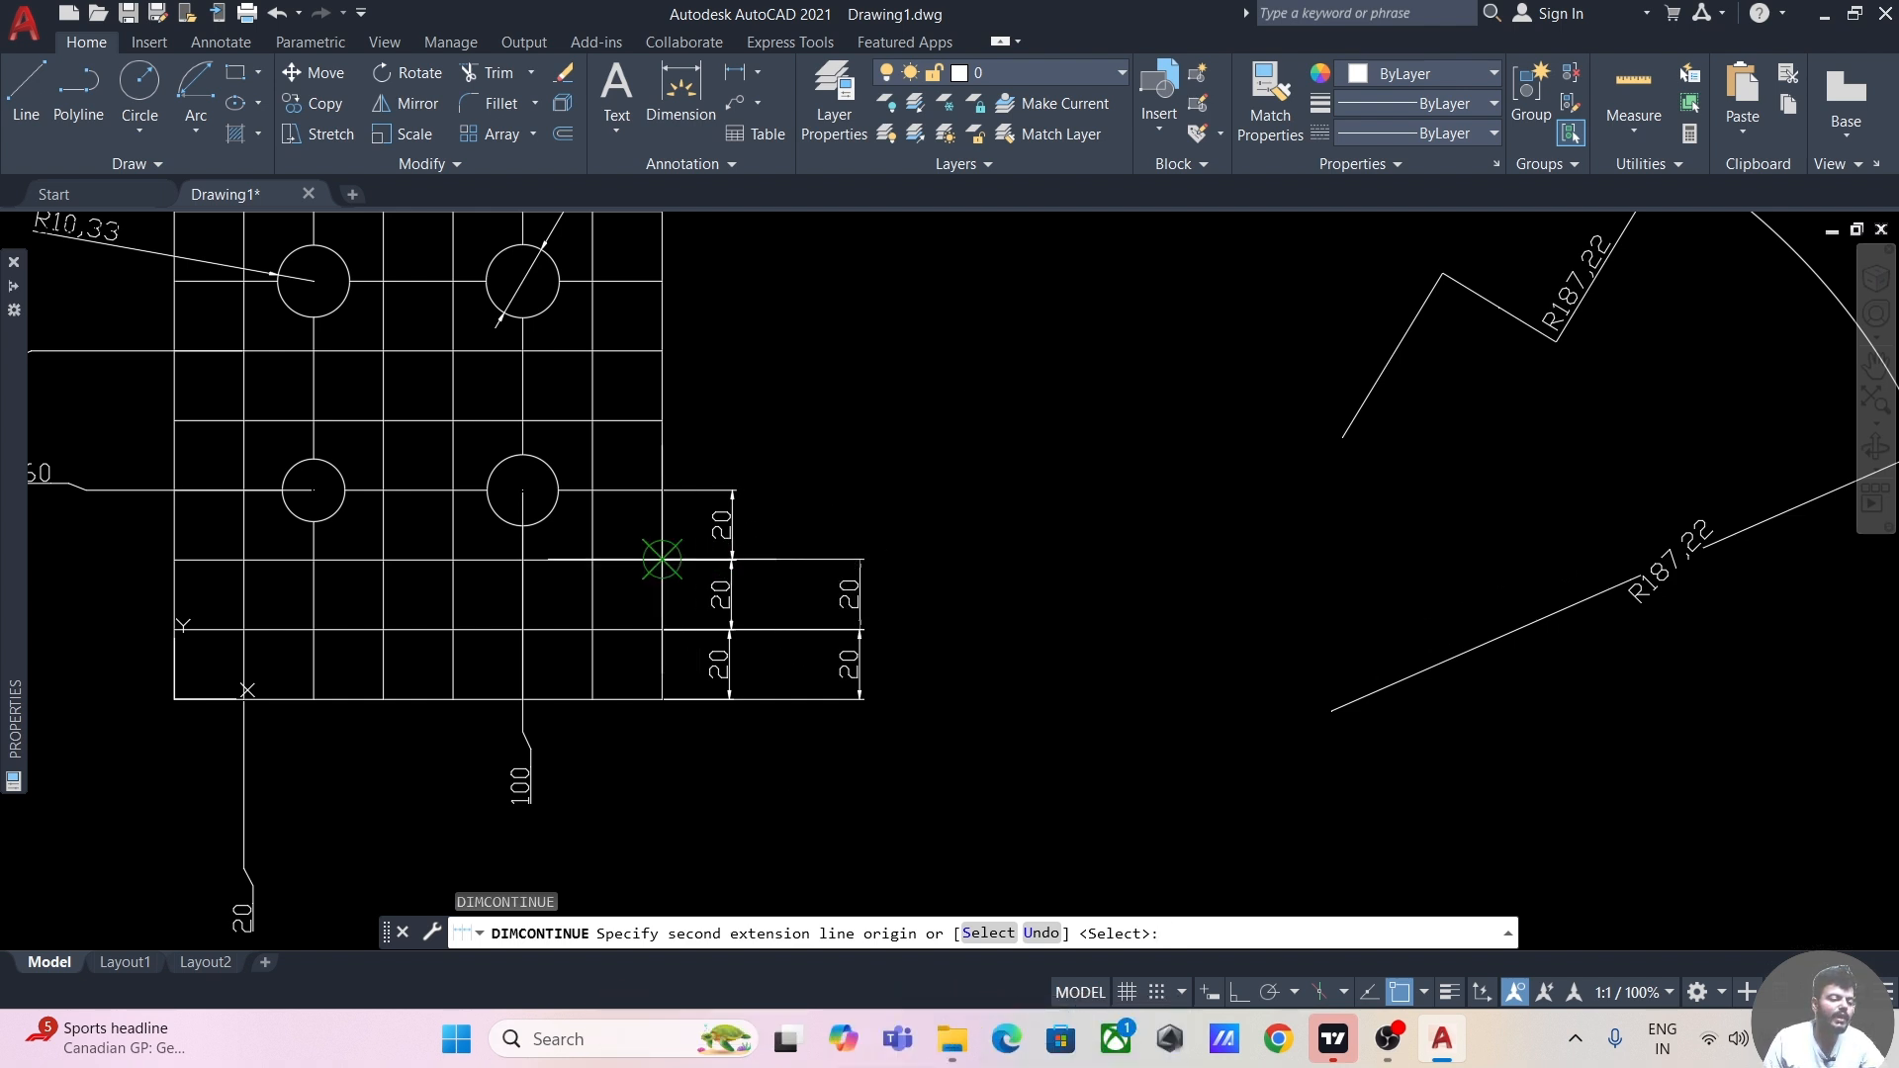
left_click(661, 560)
left_click(661, 490)
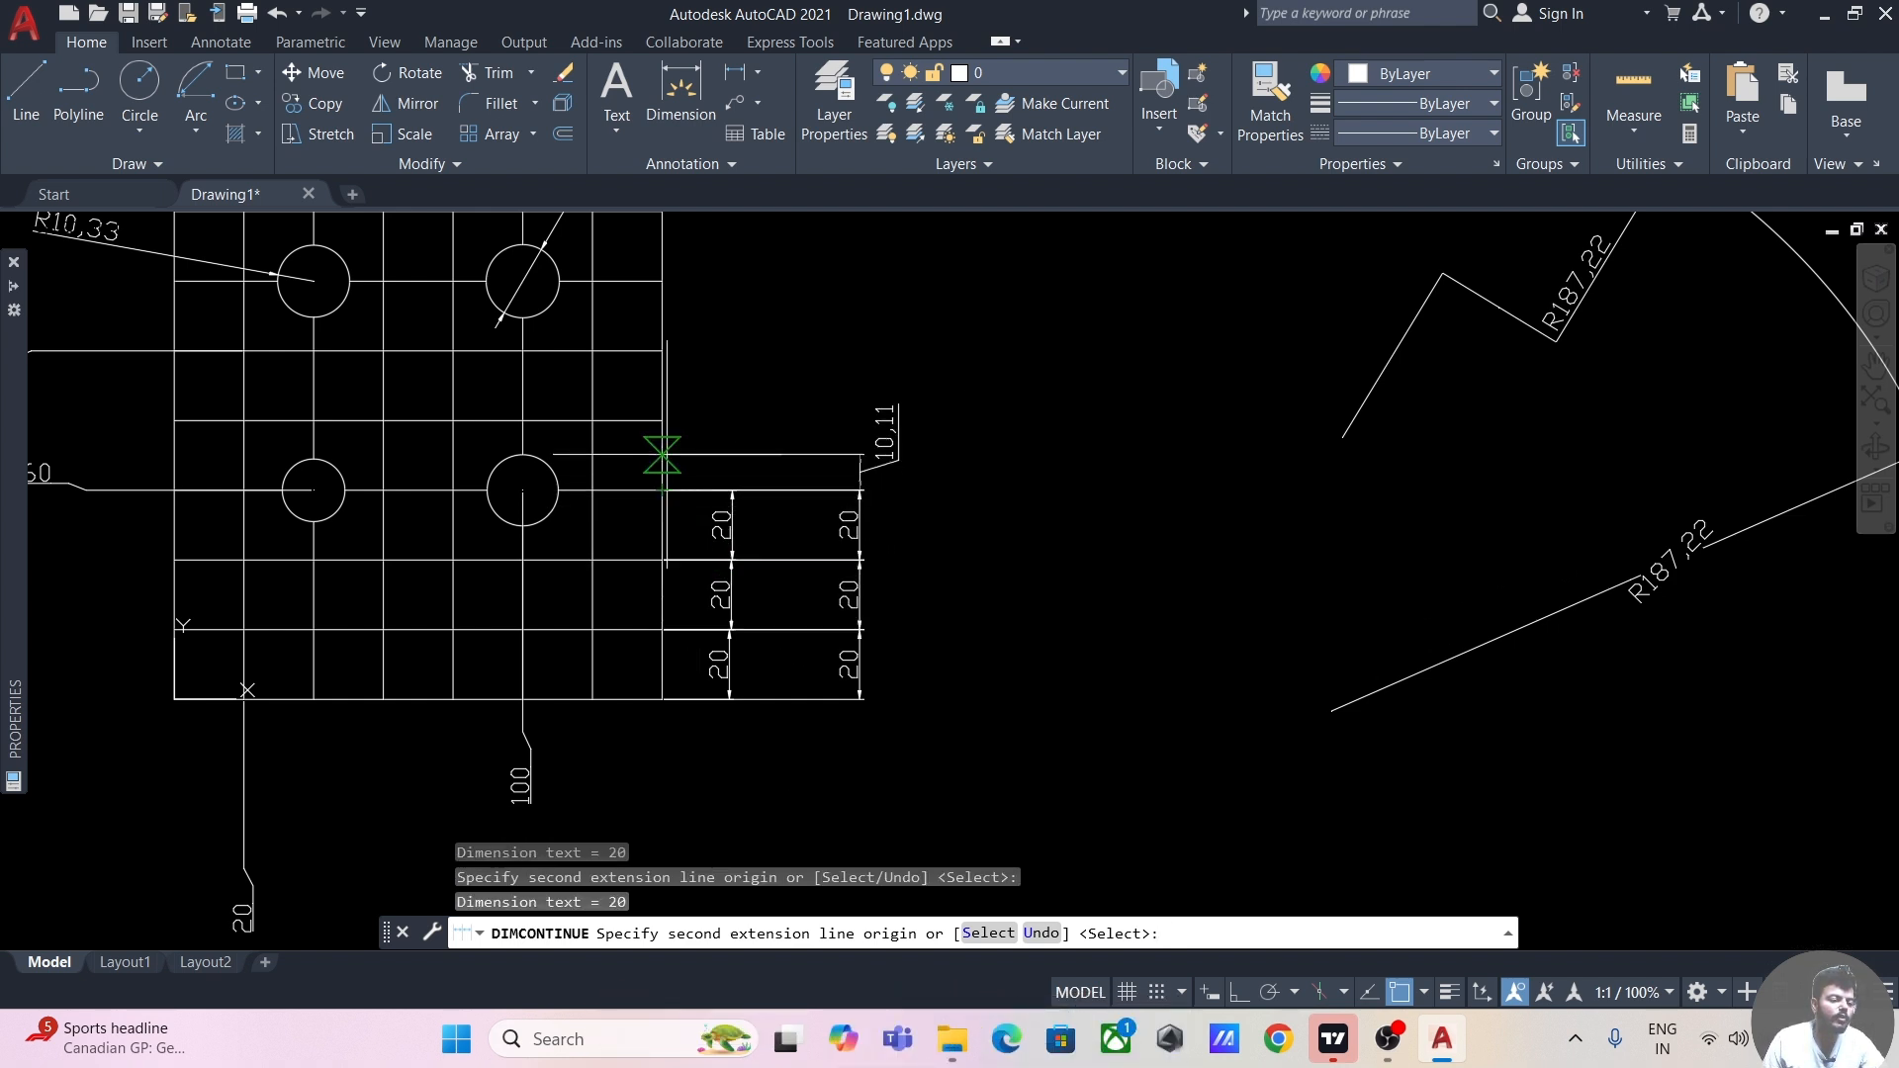
left_click(662, 420)
left_click(662, 350)
left_click(661, 281)
middle_click_drag(703, 281, 671, 543)
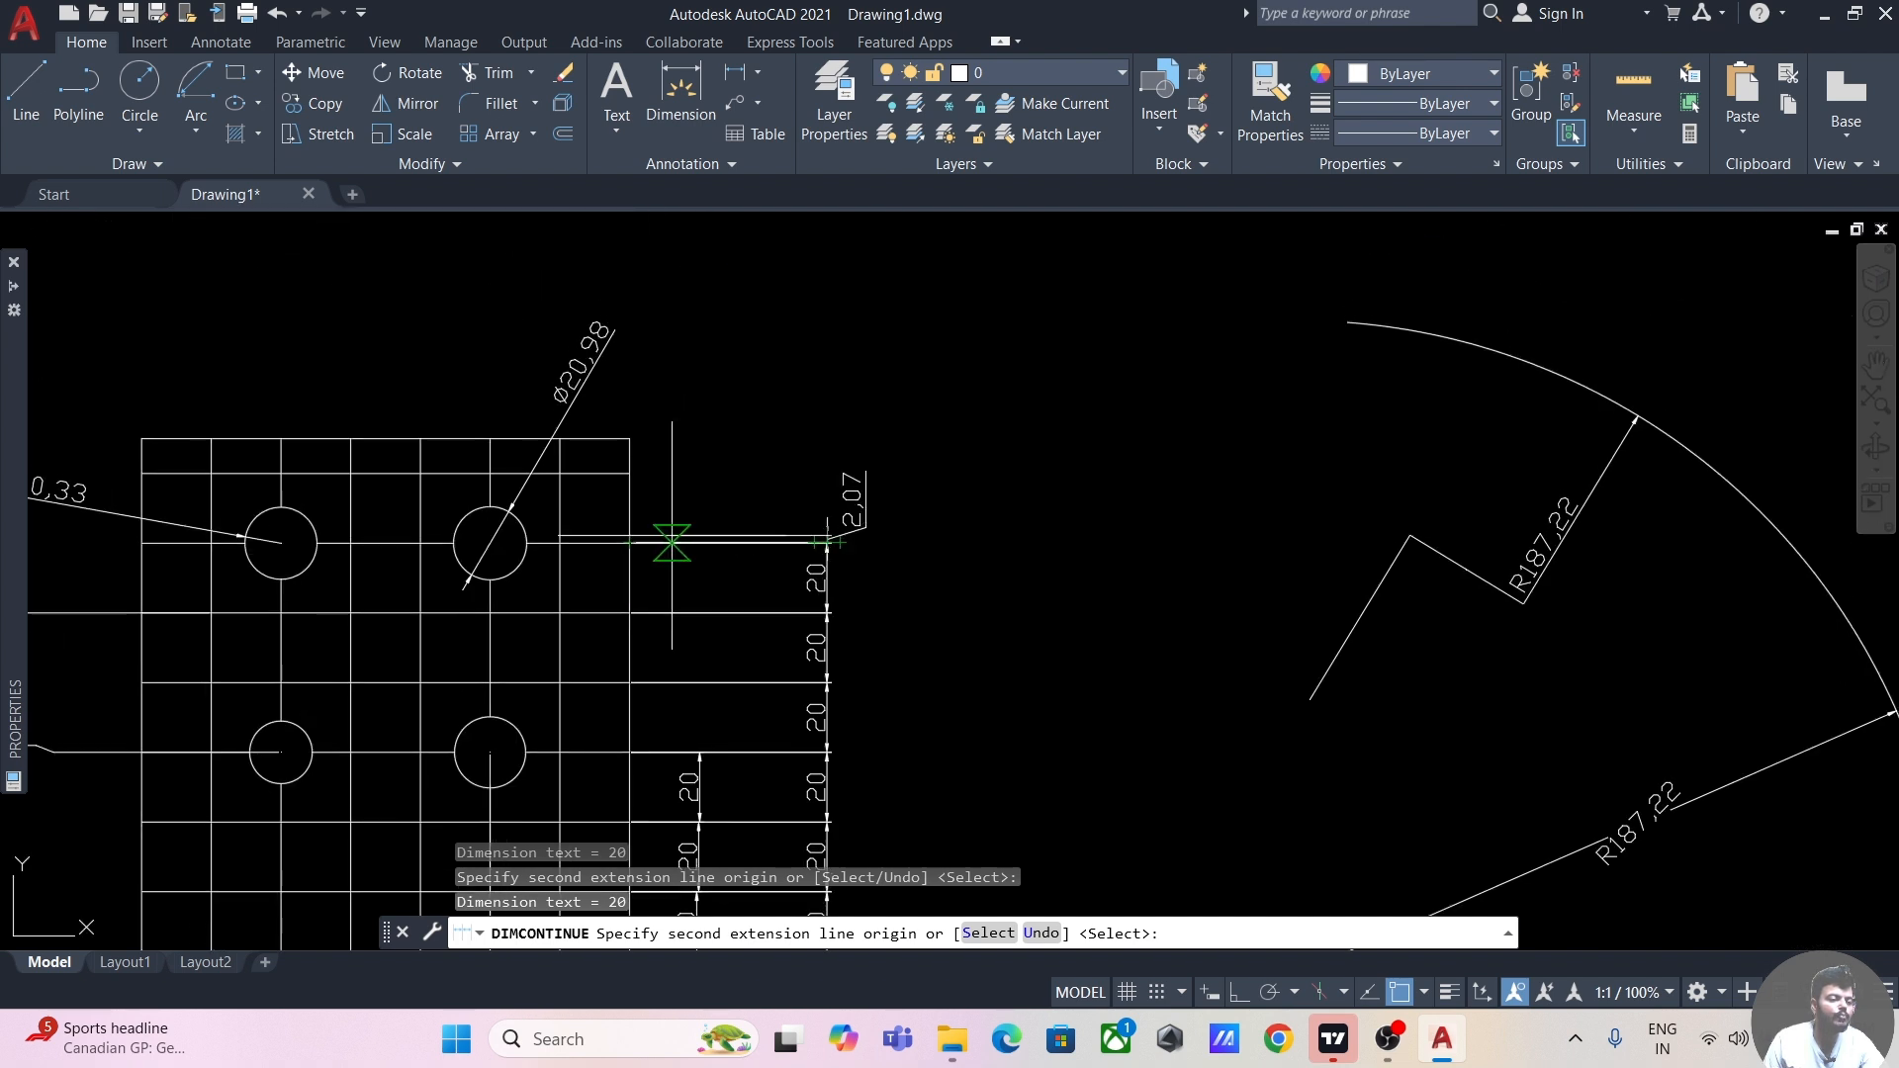
left_click(630, 438)
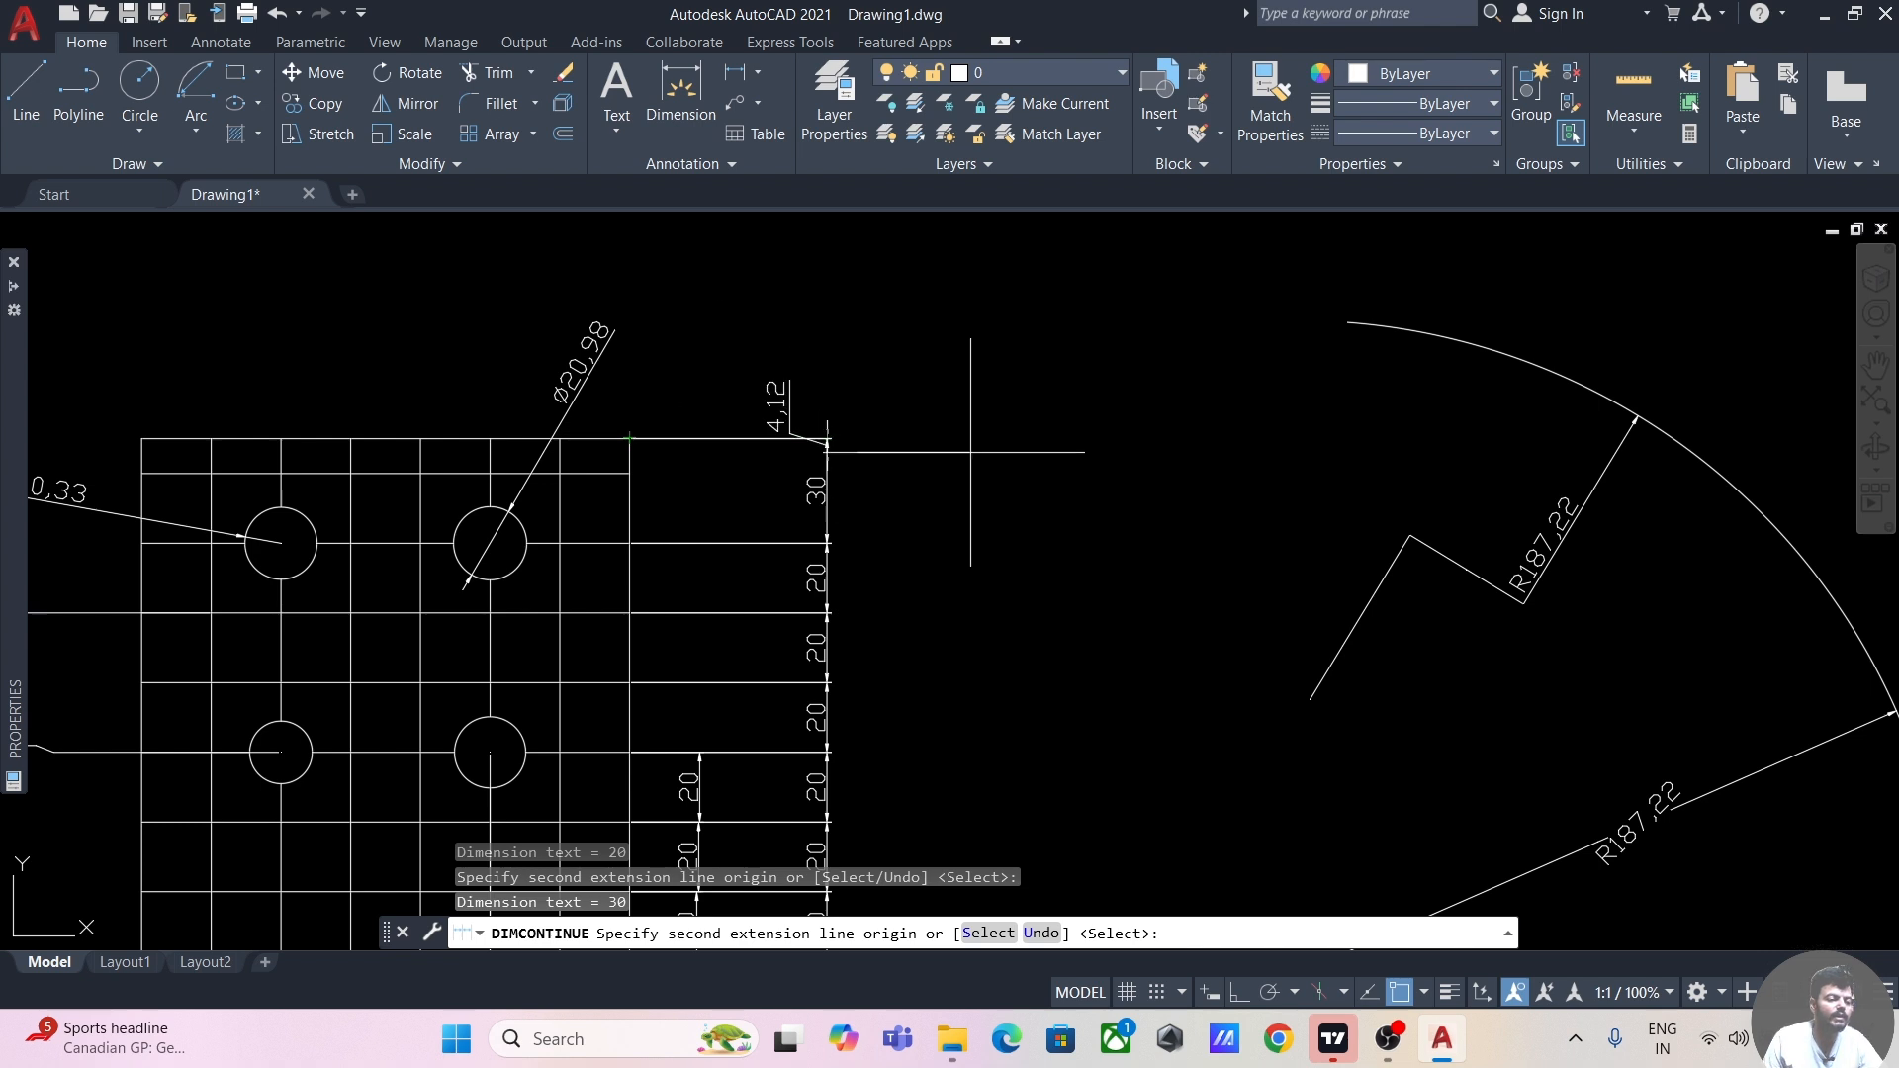
key("Escape")
middle_click_drag(953, 474, 954, 424)
scroll(954, 453, "down", 3)
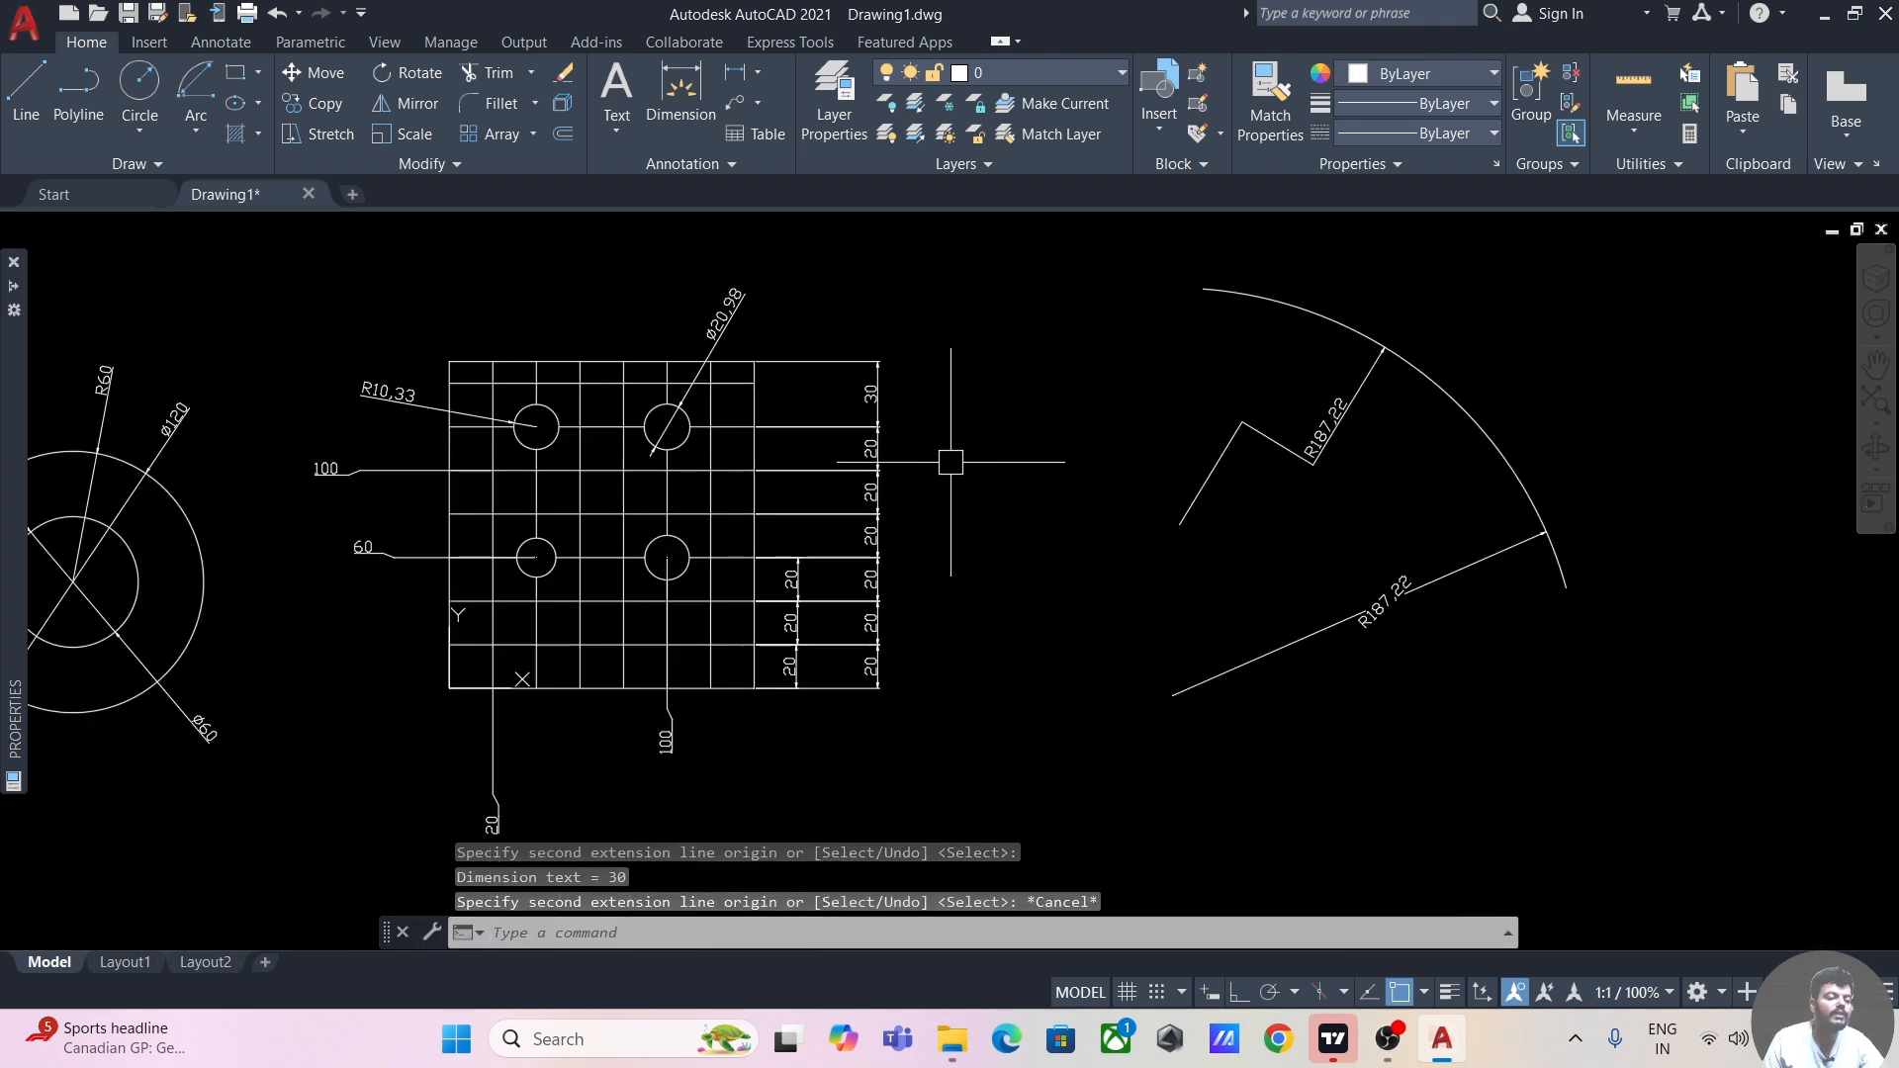
scroll(948, 528, "up", 3)
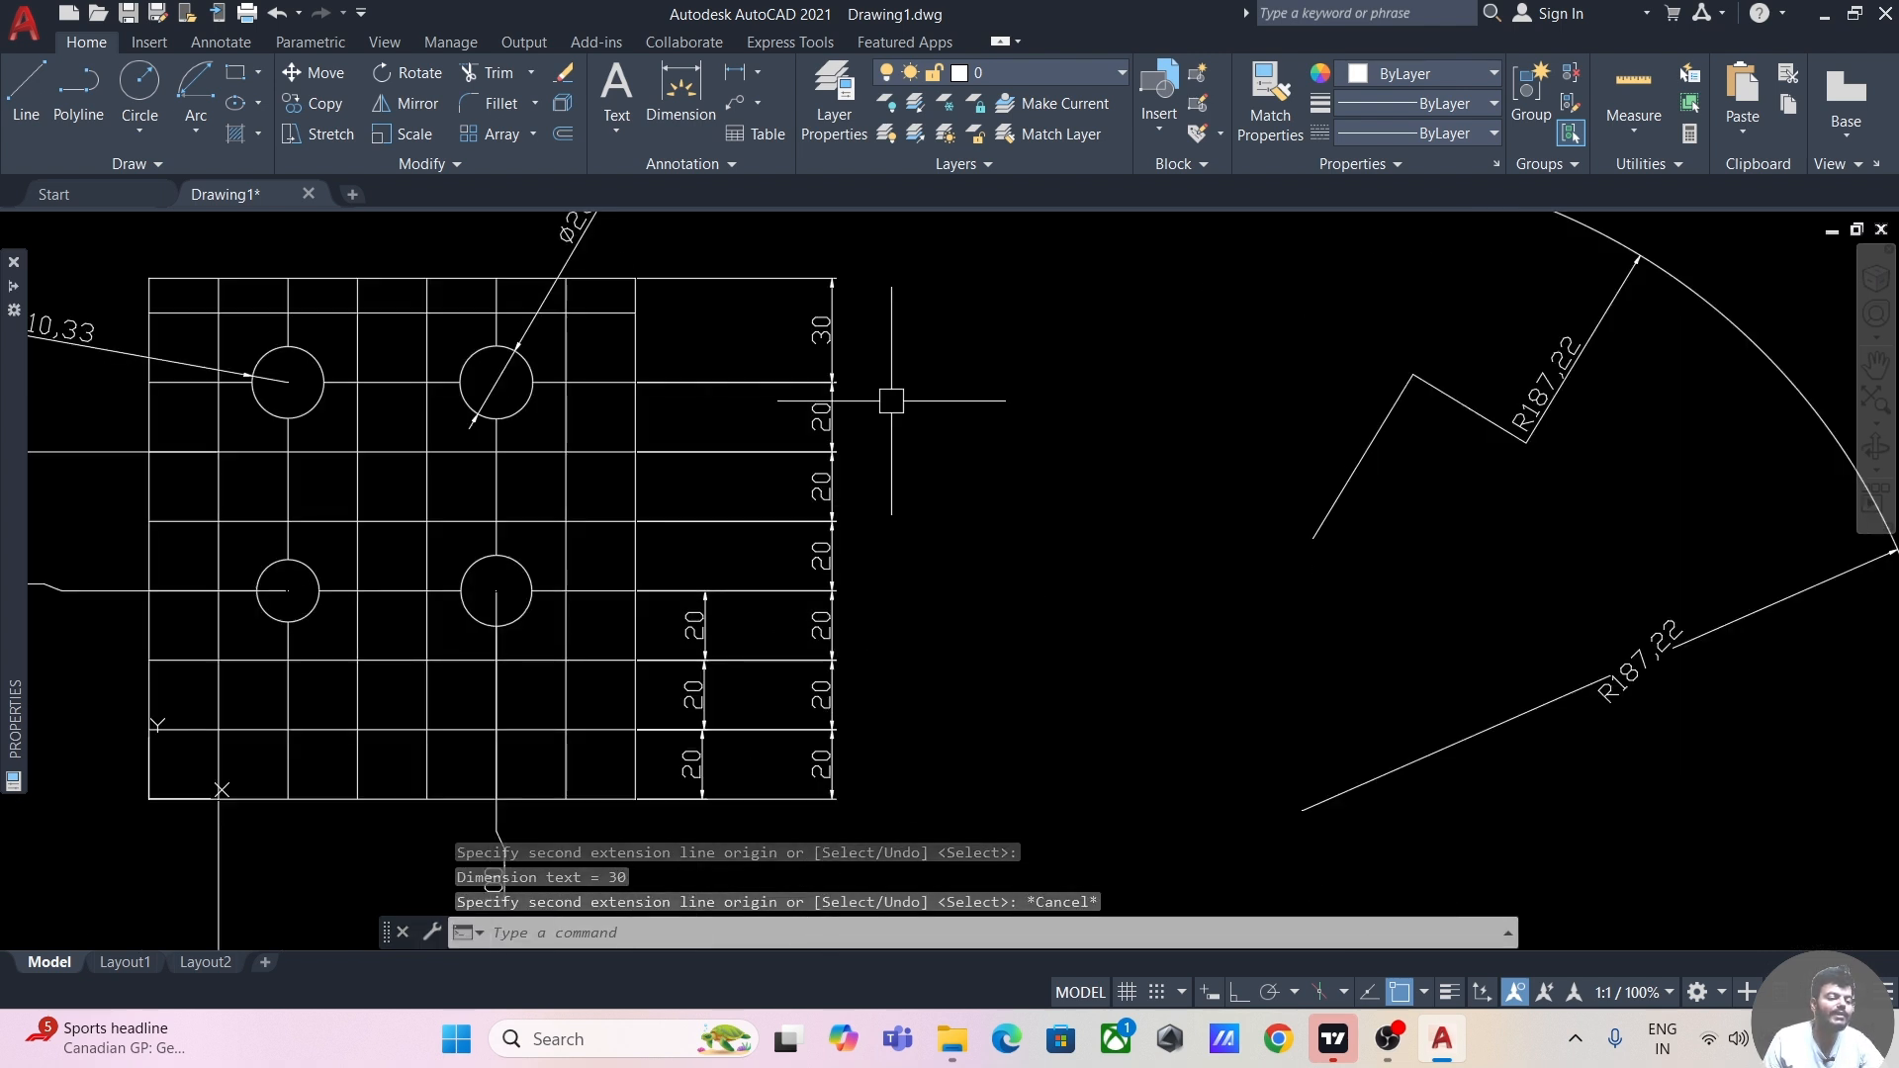
- Add a vertical linear dimension across the grid's bottom row, placed outside the continued dimension chain on the grid's right side
middle_click_drag(1009, 551, 1048, 396)
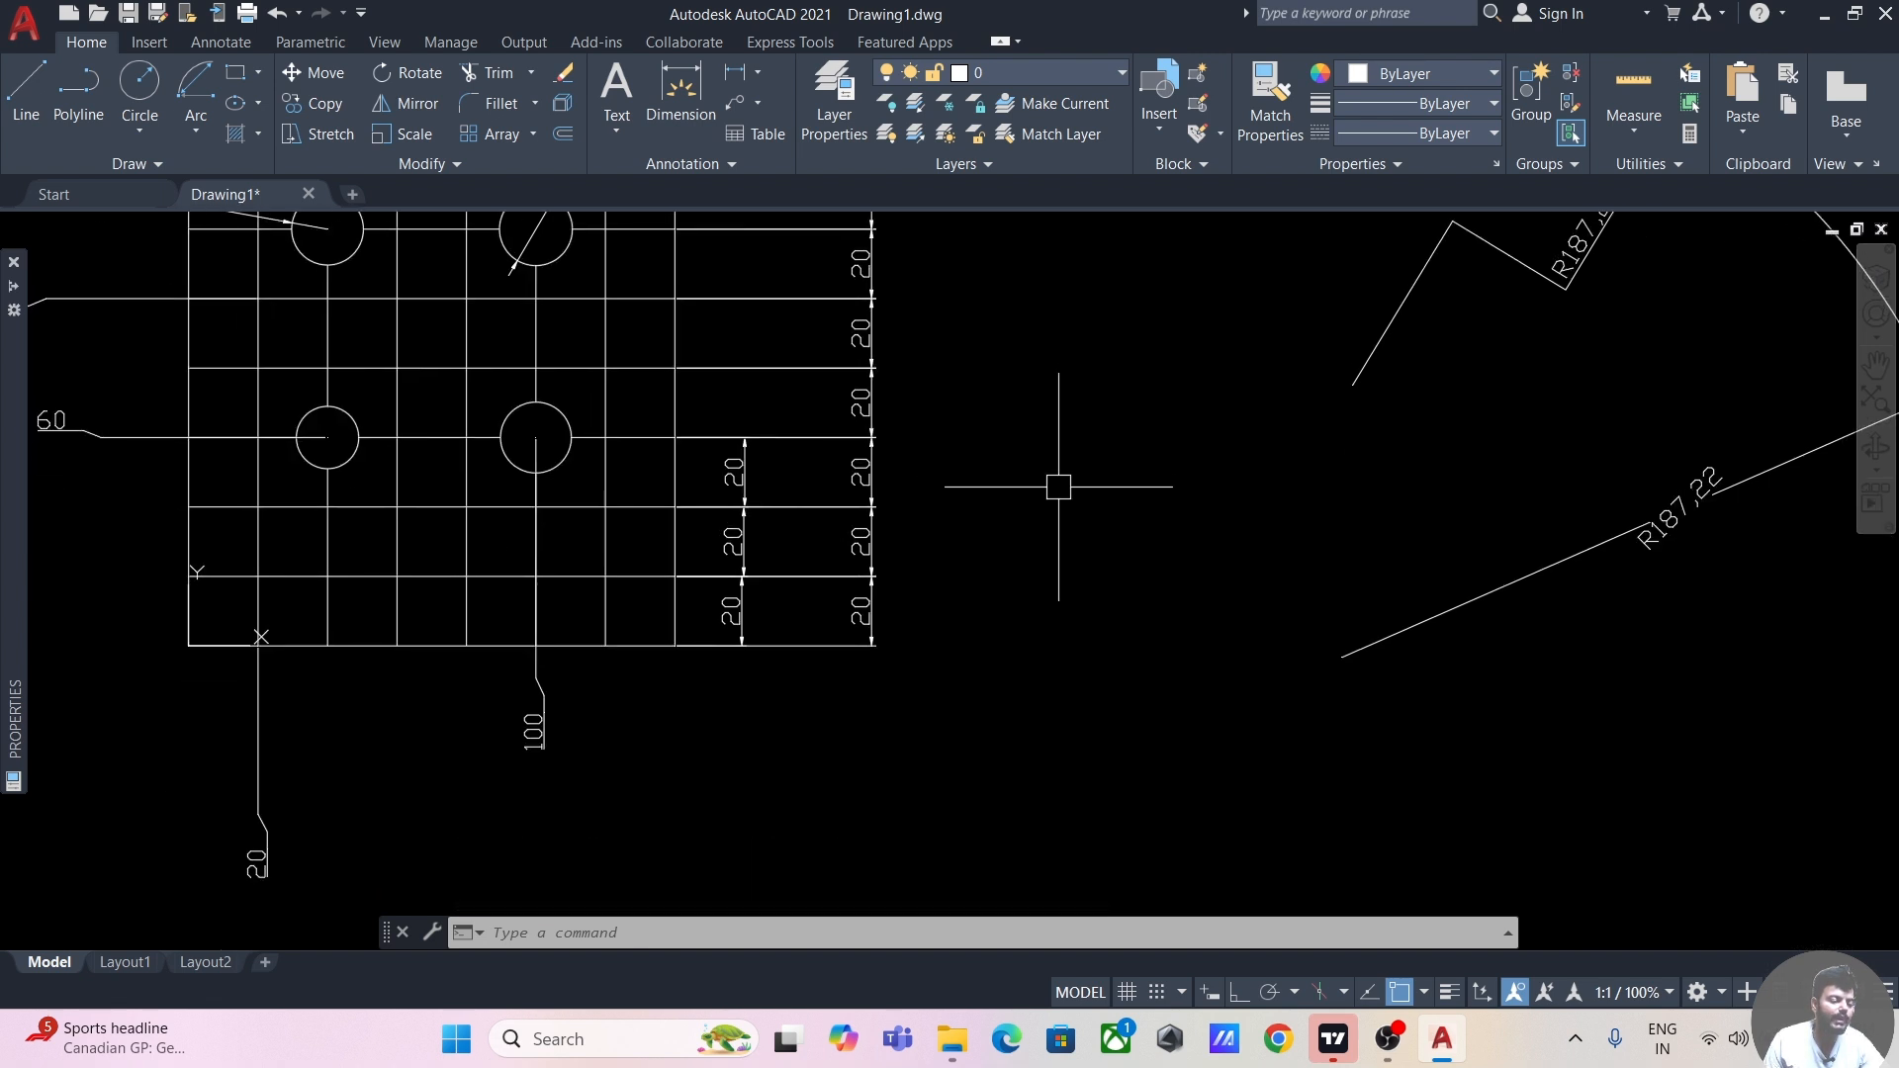
scroll(1041, 513, "down", 3)
scroll(1029, 530, "up", 3)
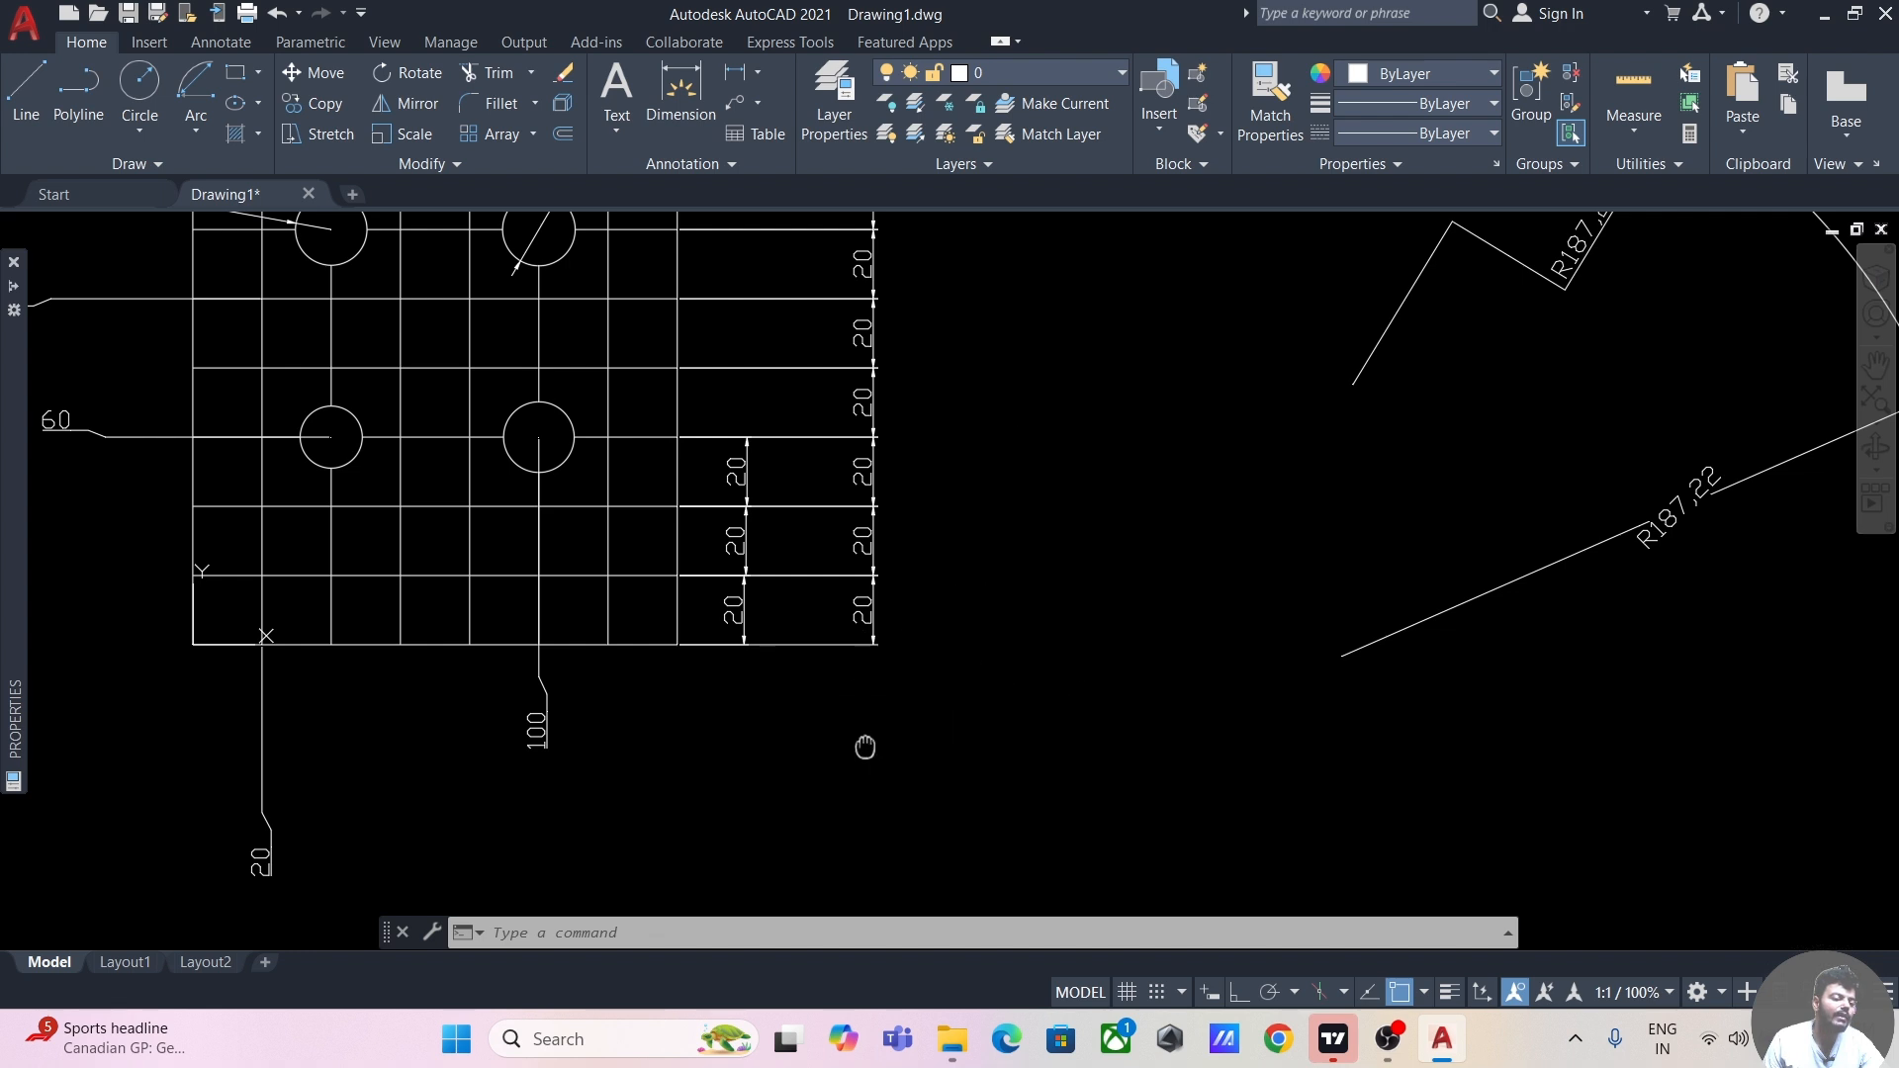
middle_click_drag(865, 746, 1095, 654)
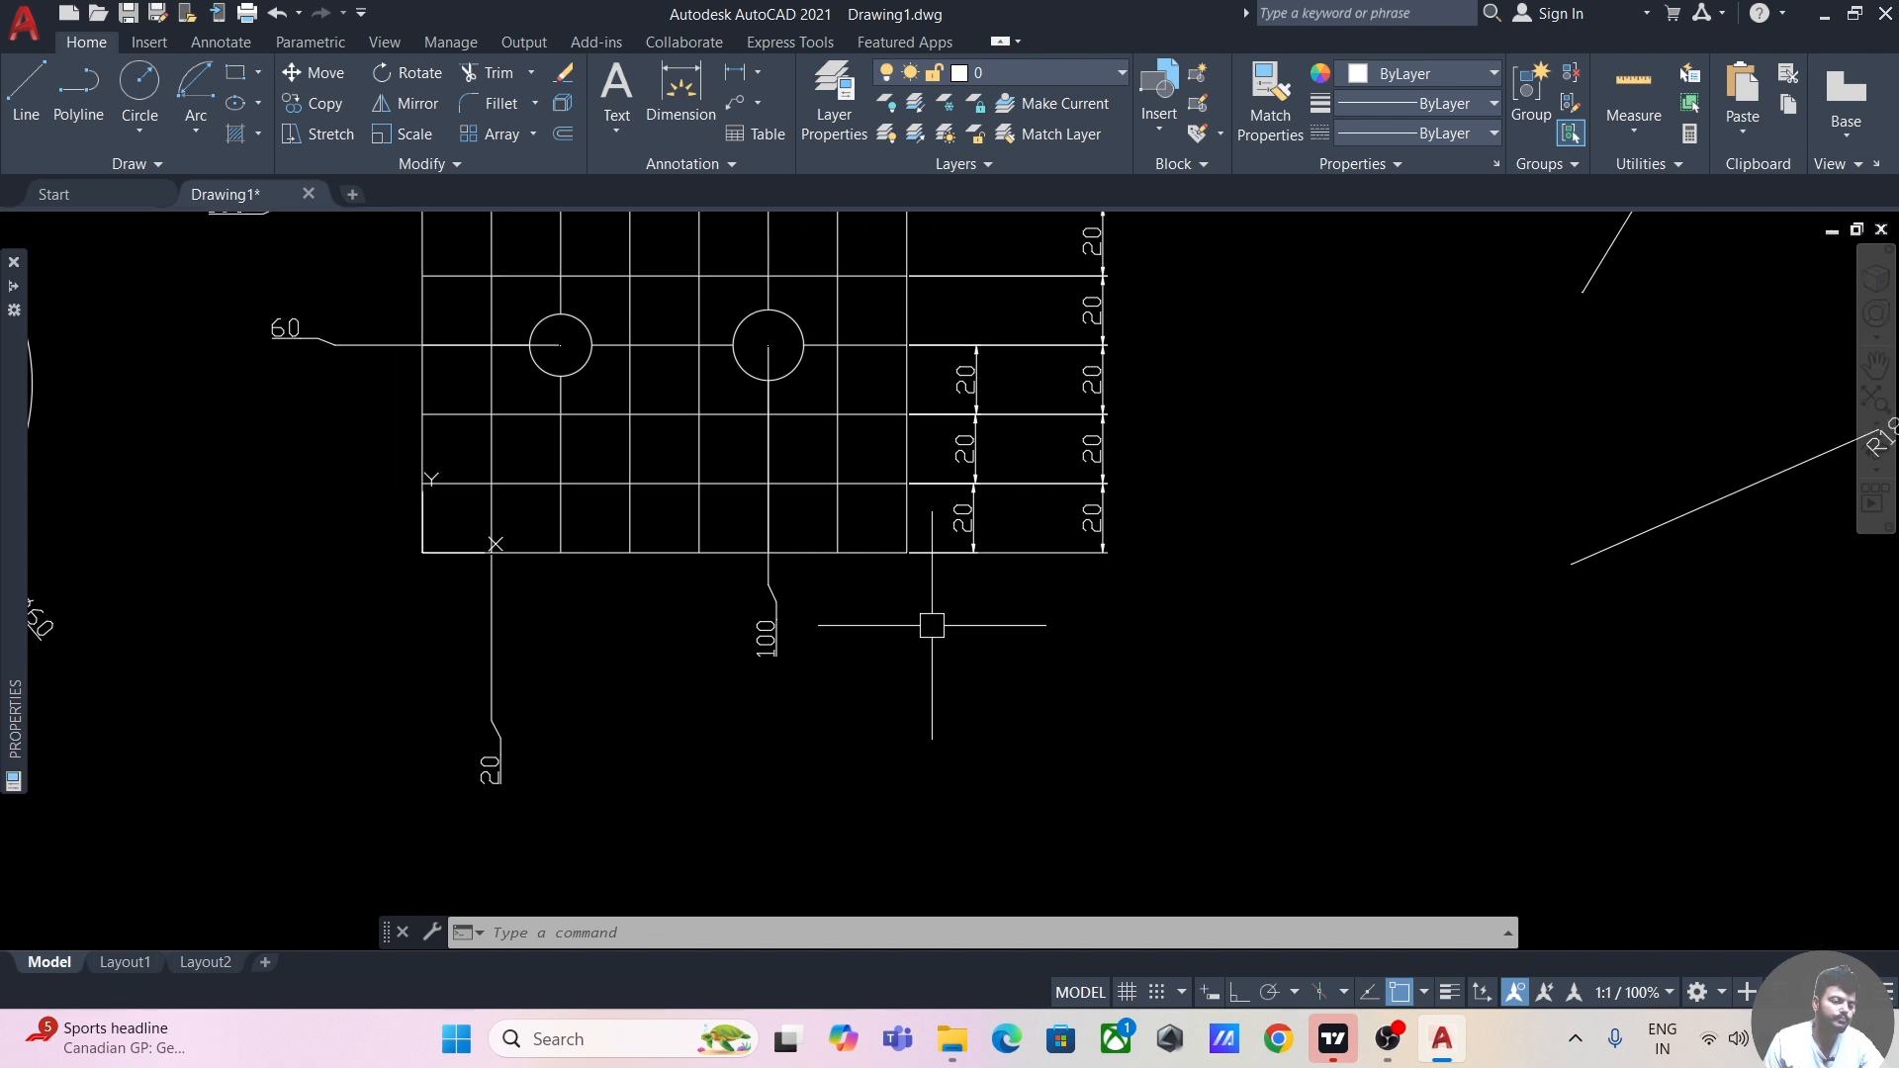
middle_click_drag(932, 627, 763, 729)
mouse_move(954, 683)
middle_mouse_down()
mouse_move(870, 727)
mouse_move(843, 706)
mouse_move(842, 734)
middle_mouse_up()
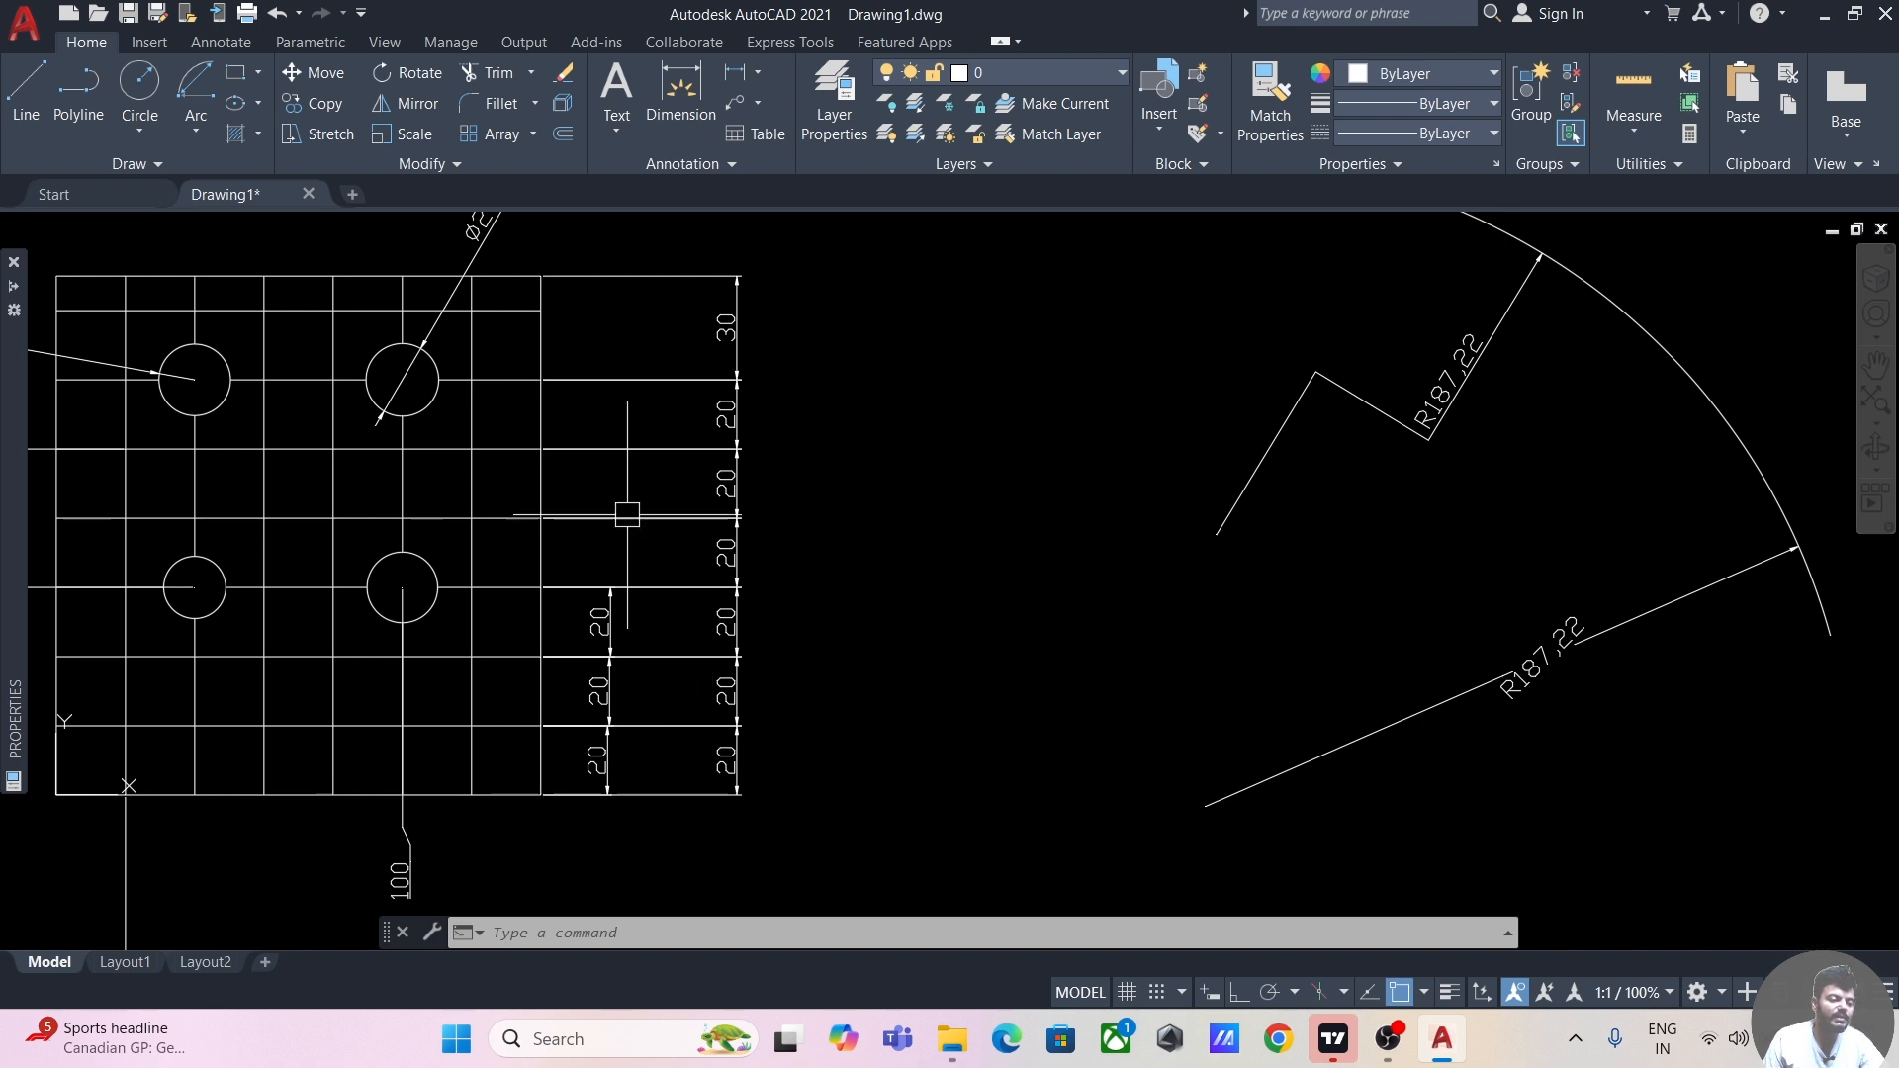
left_click(733, 82)
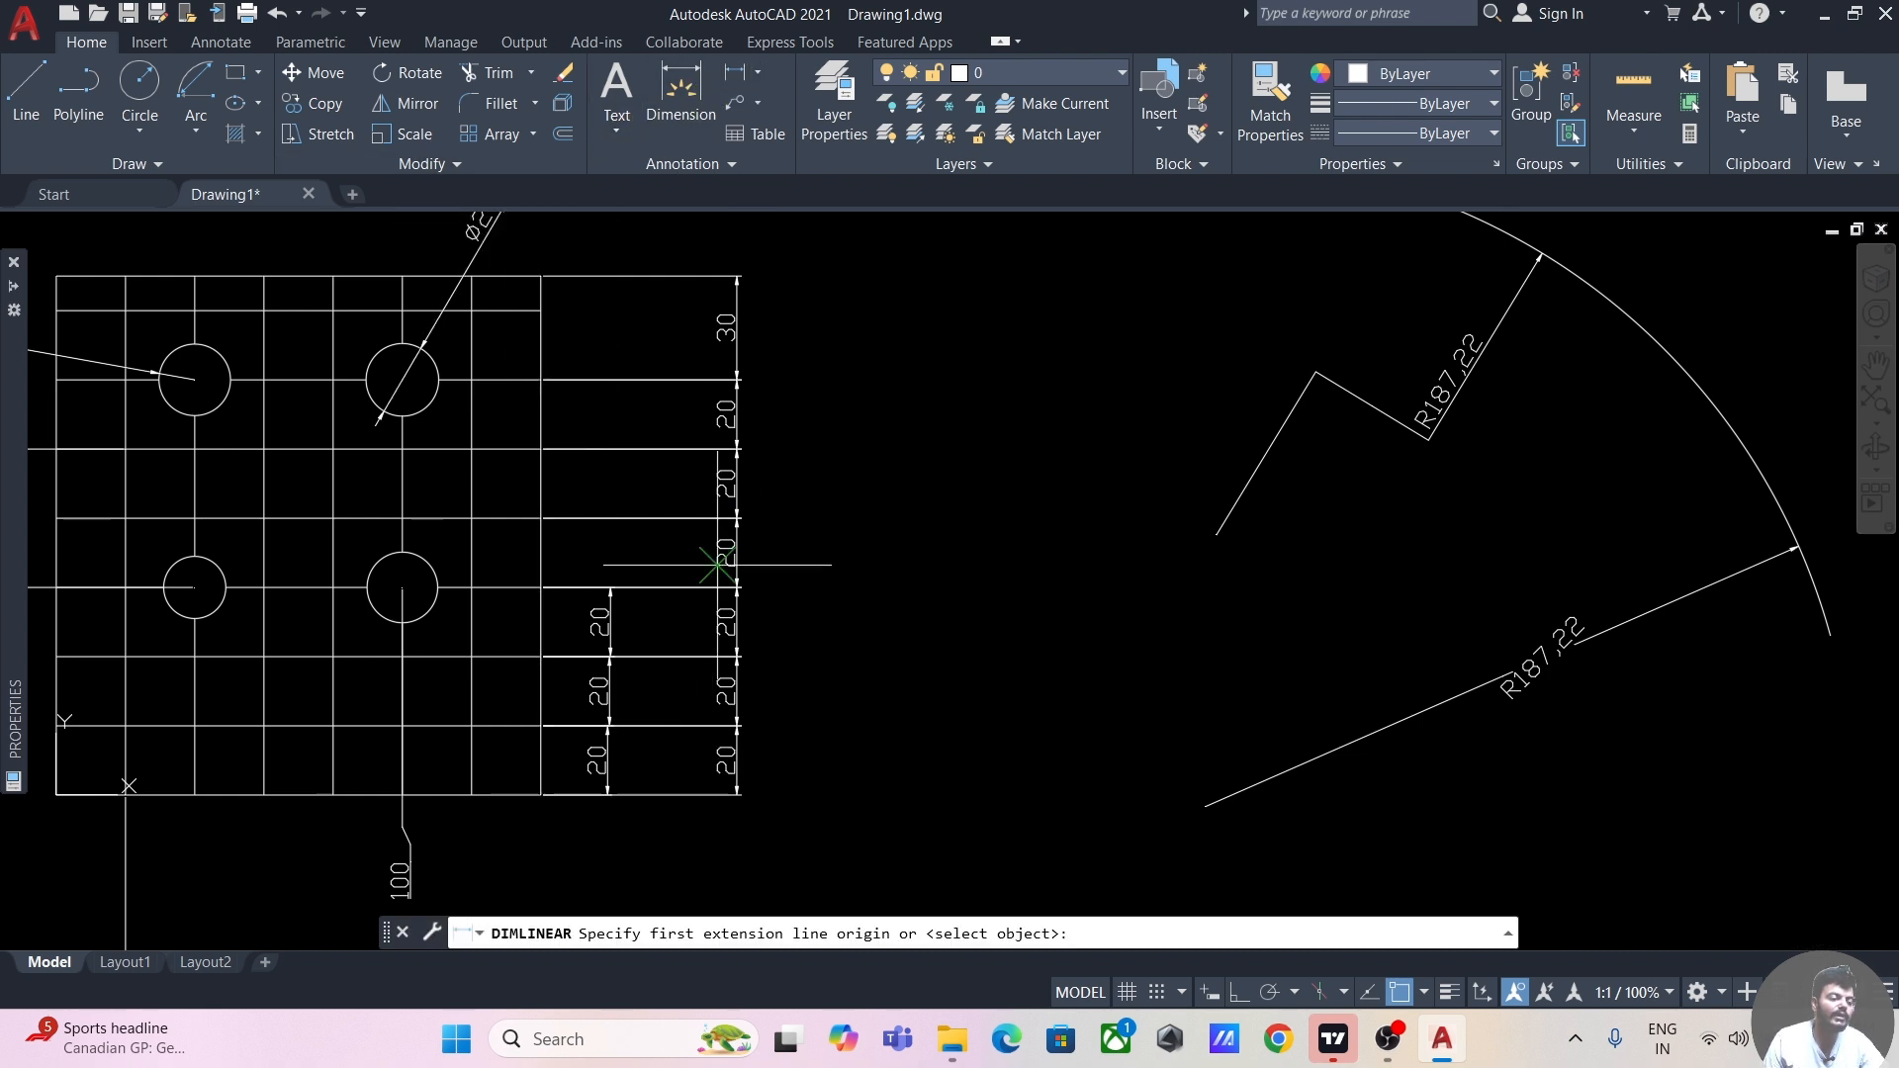
left_click(541, 794)
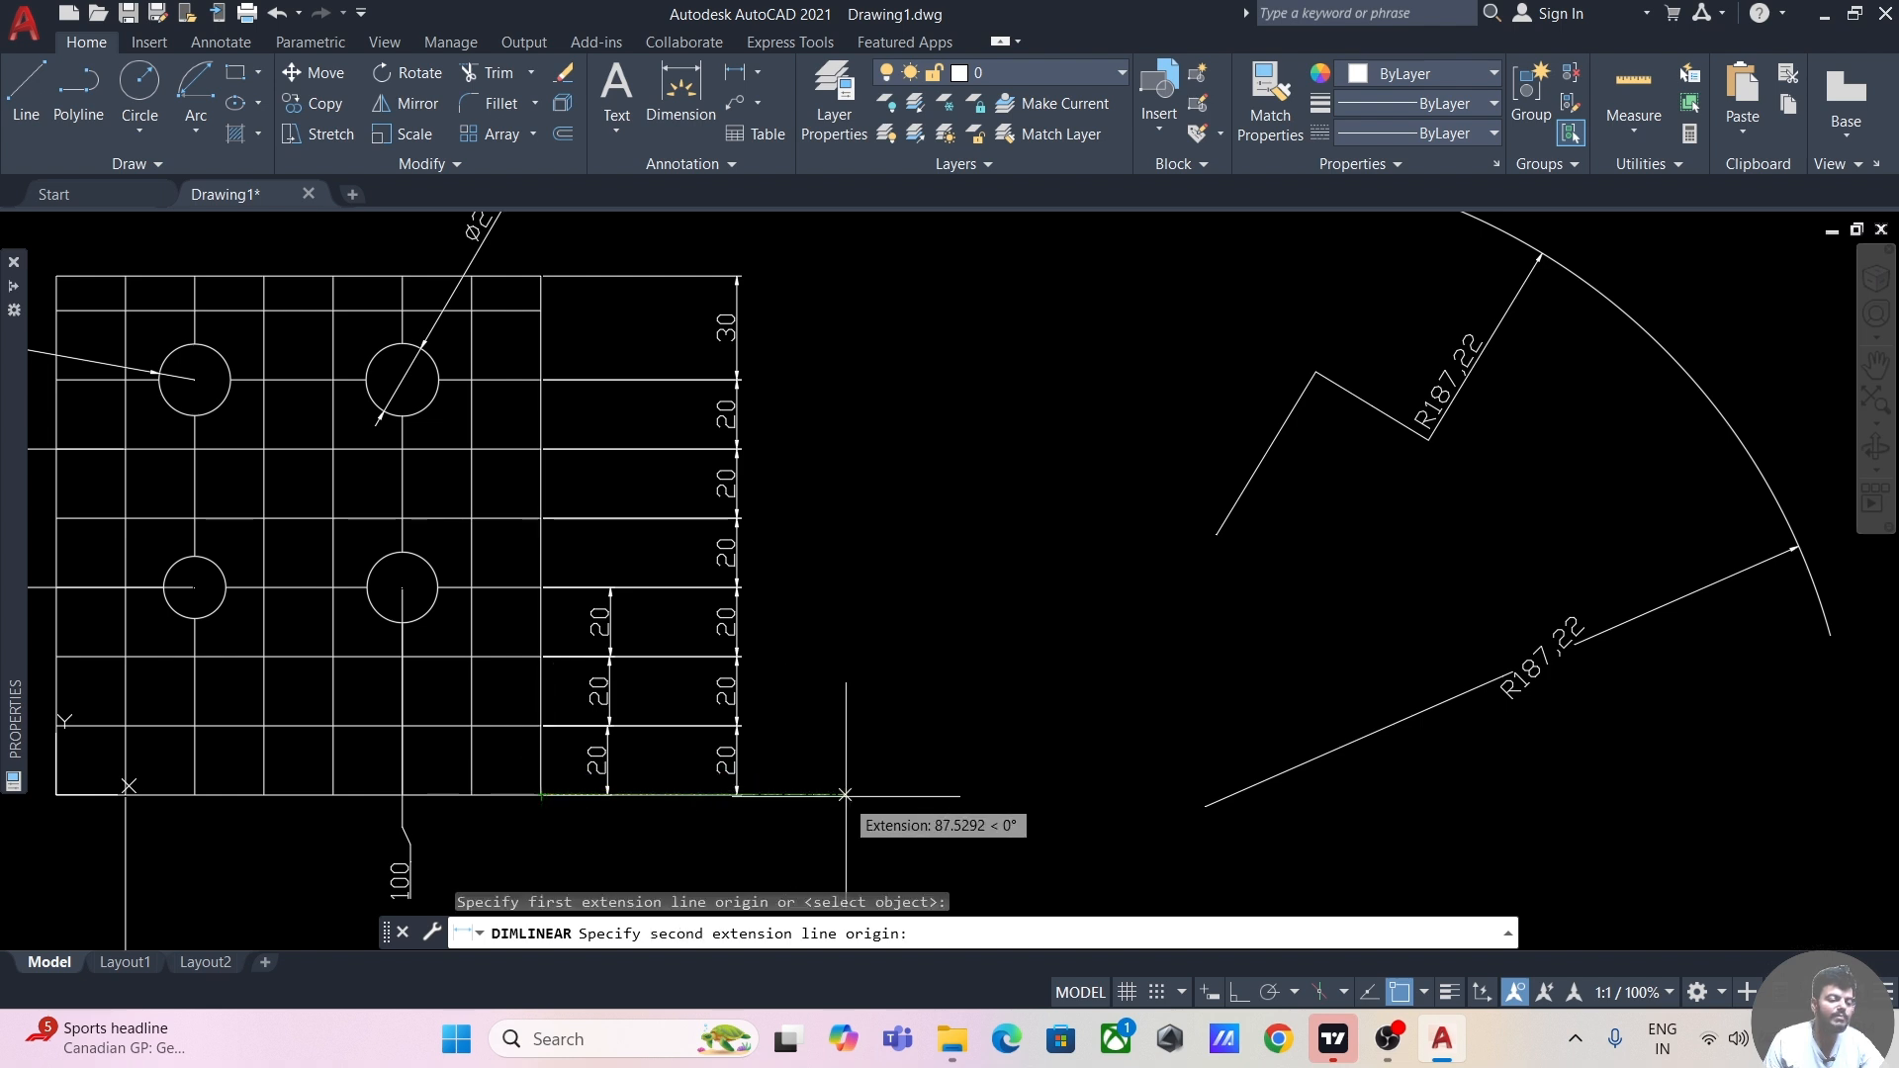
left_click(542, 727)
left_click(881, 758)
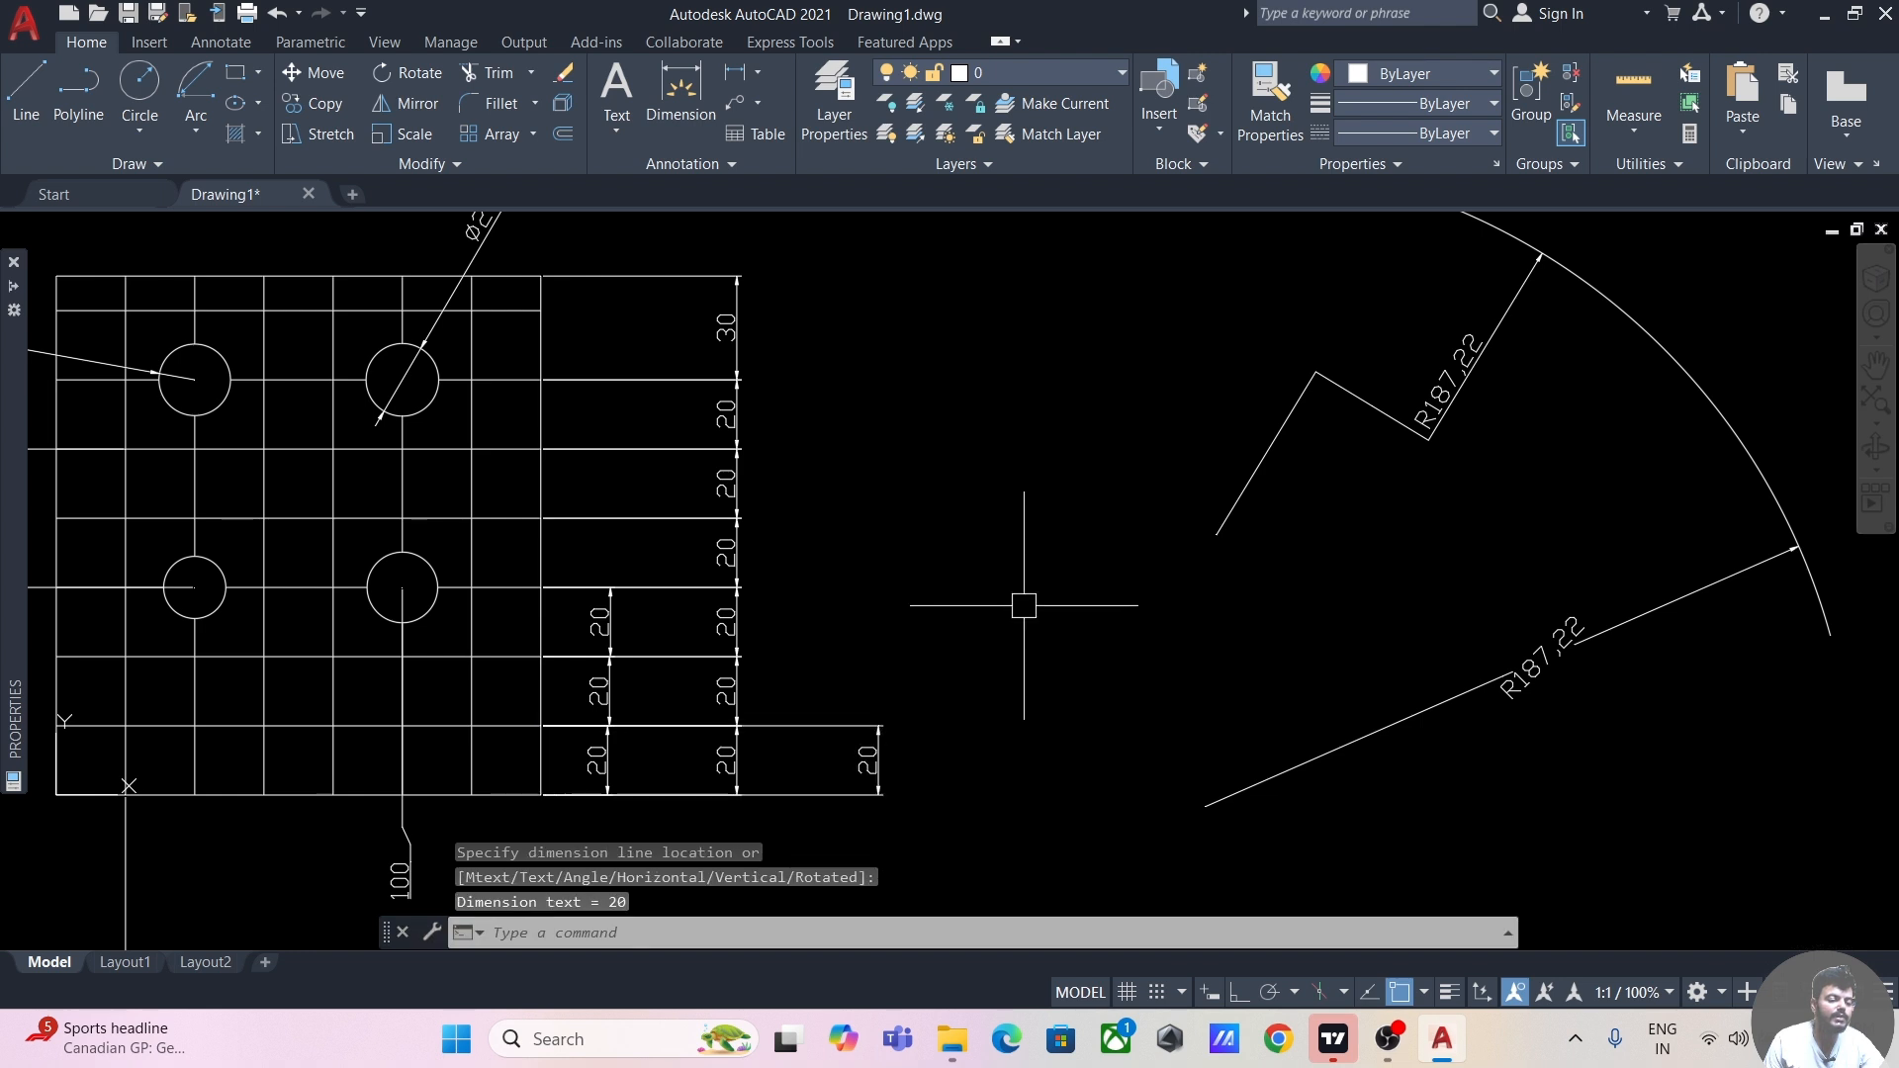
- Add baseline dimensions with DIMBASELINE from the grid's bottom edge to the second, fourth and fifth gridlines above it
middle_click_drag(992, 623, 986, 561)
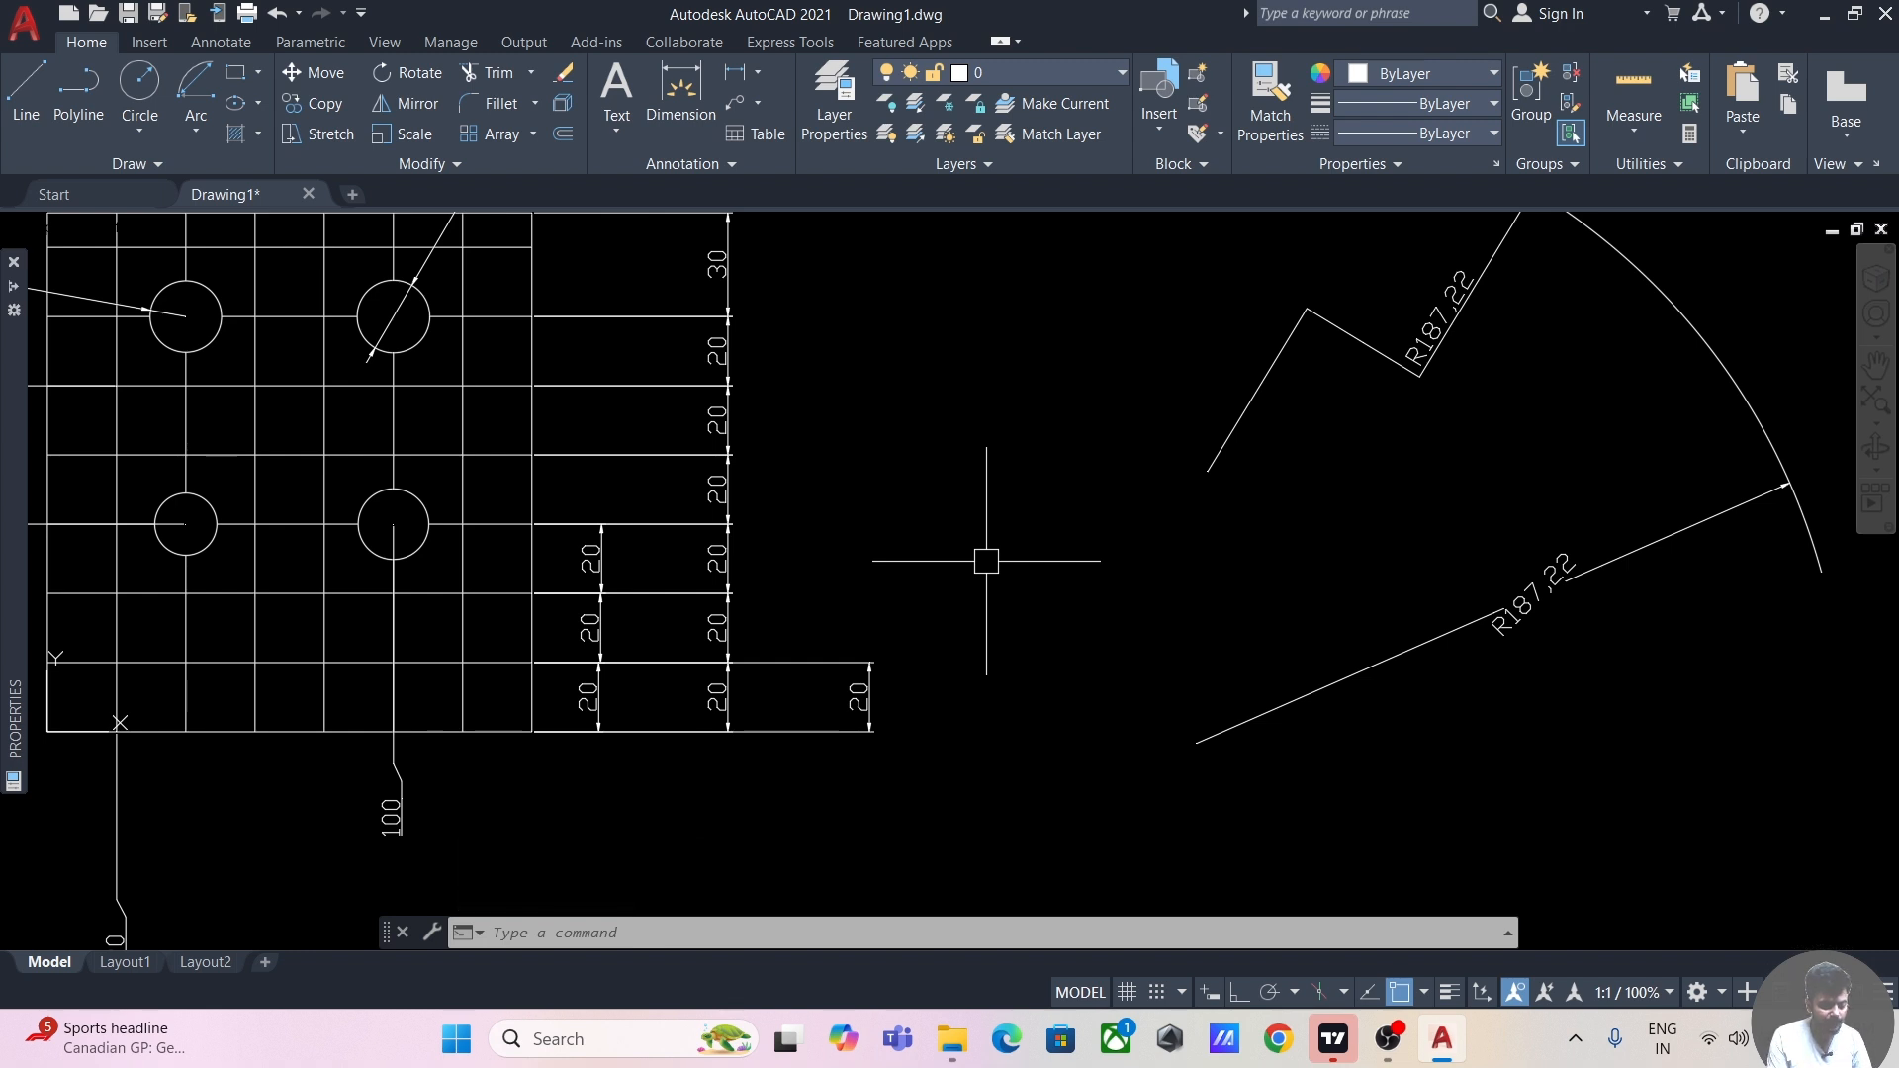
type("dimba")
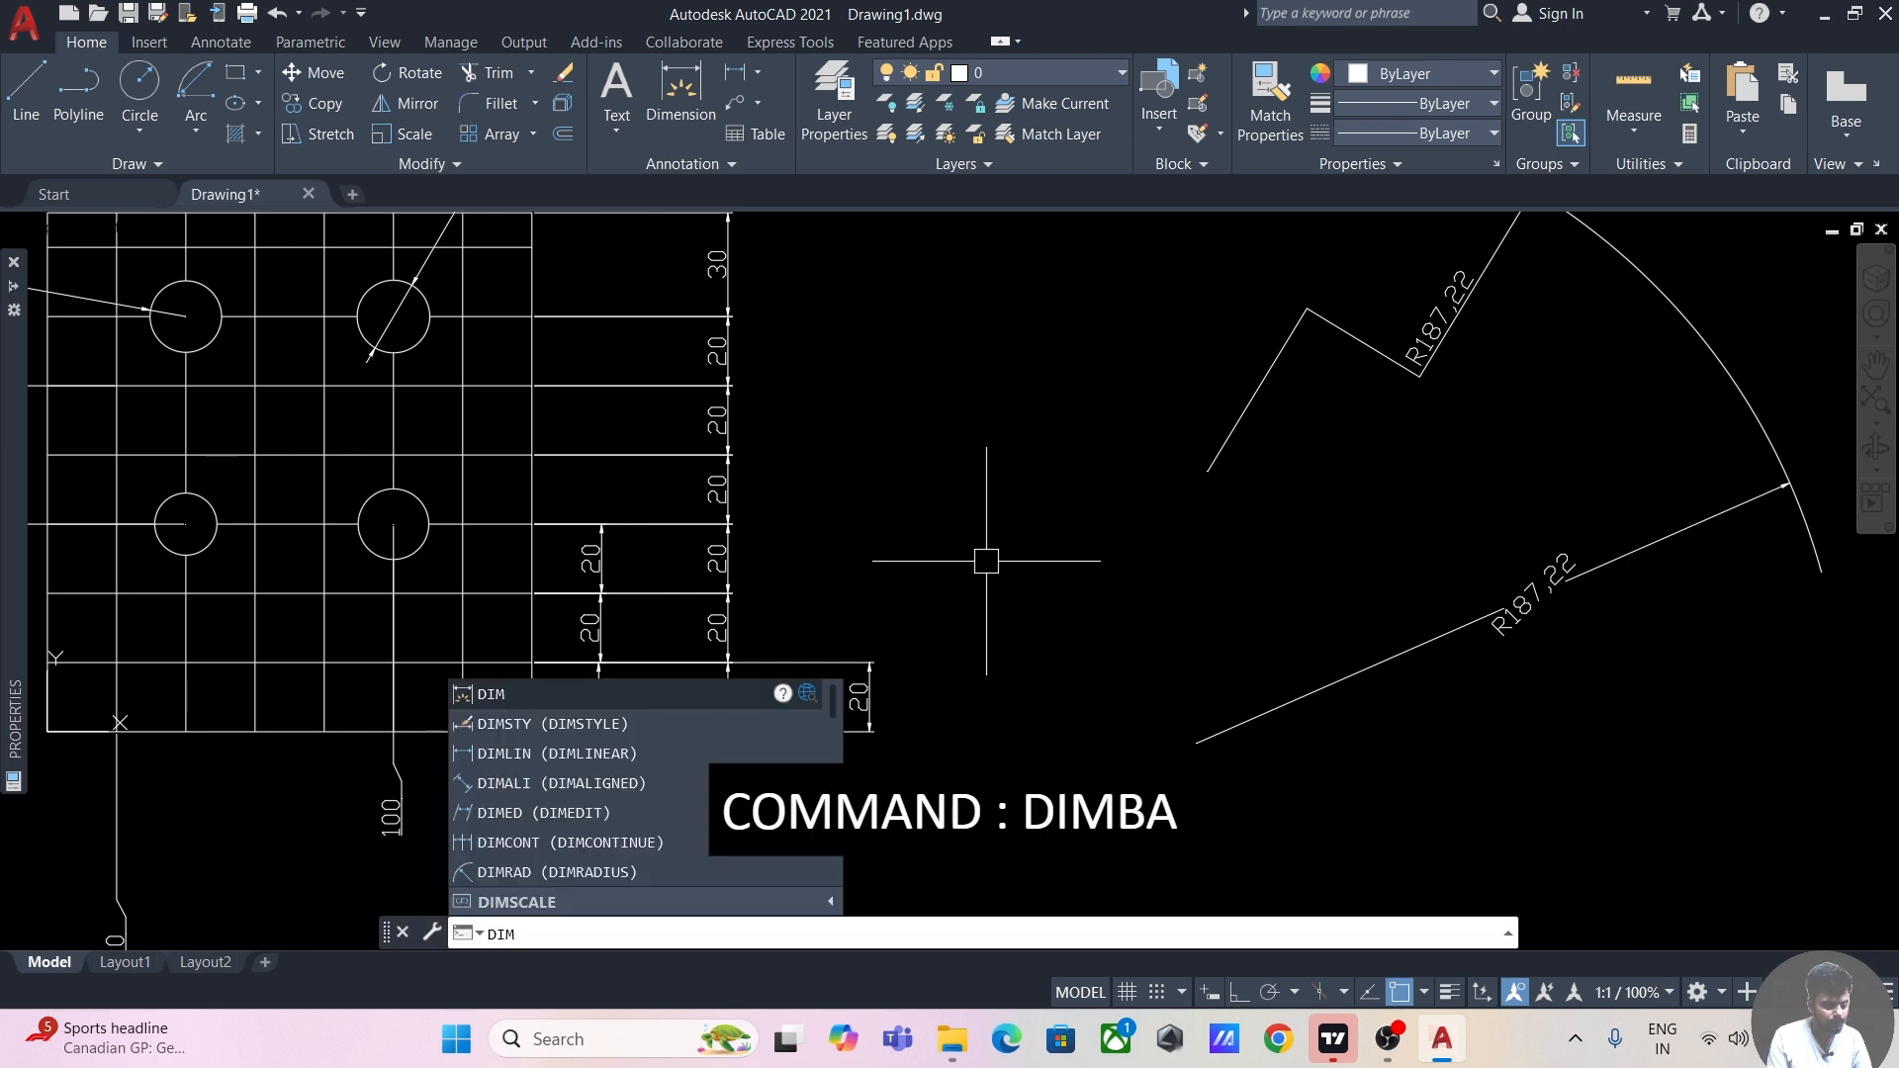
key("Return")
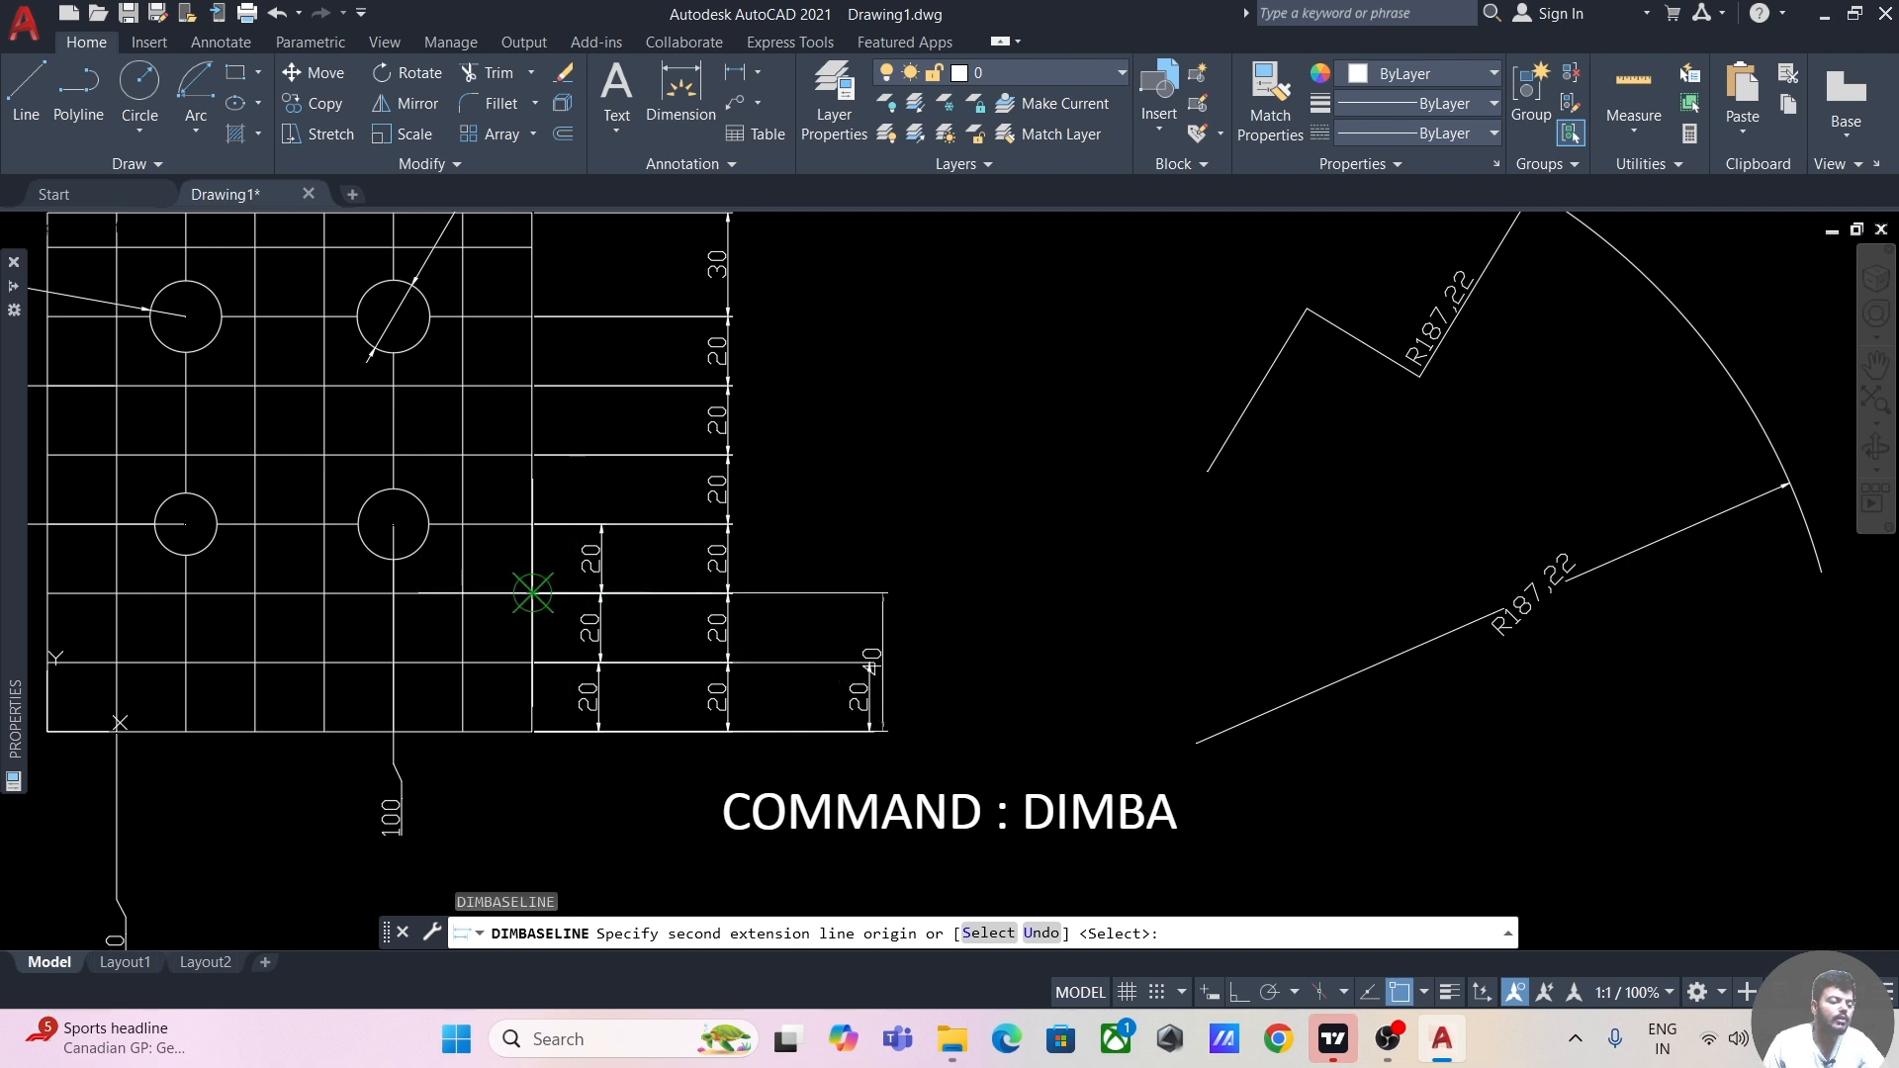
left_click(533, 593)
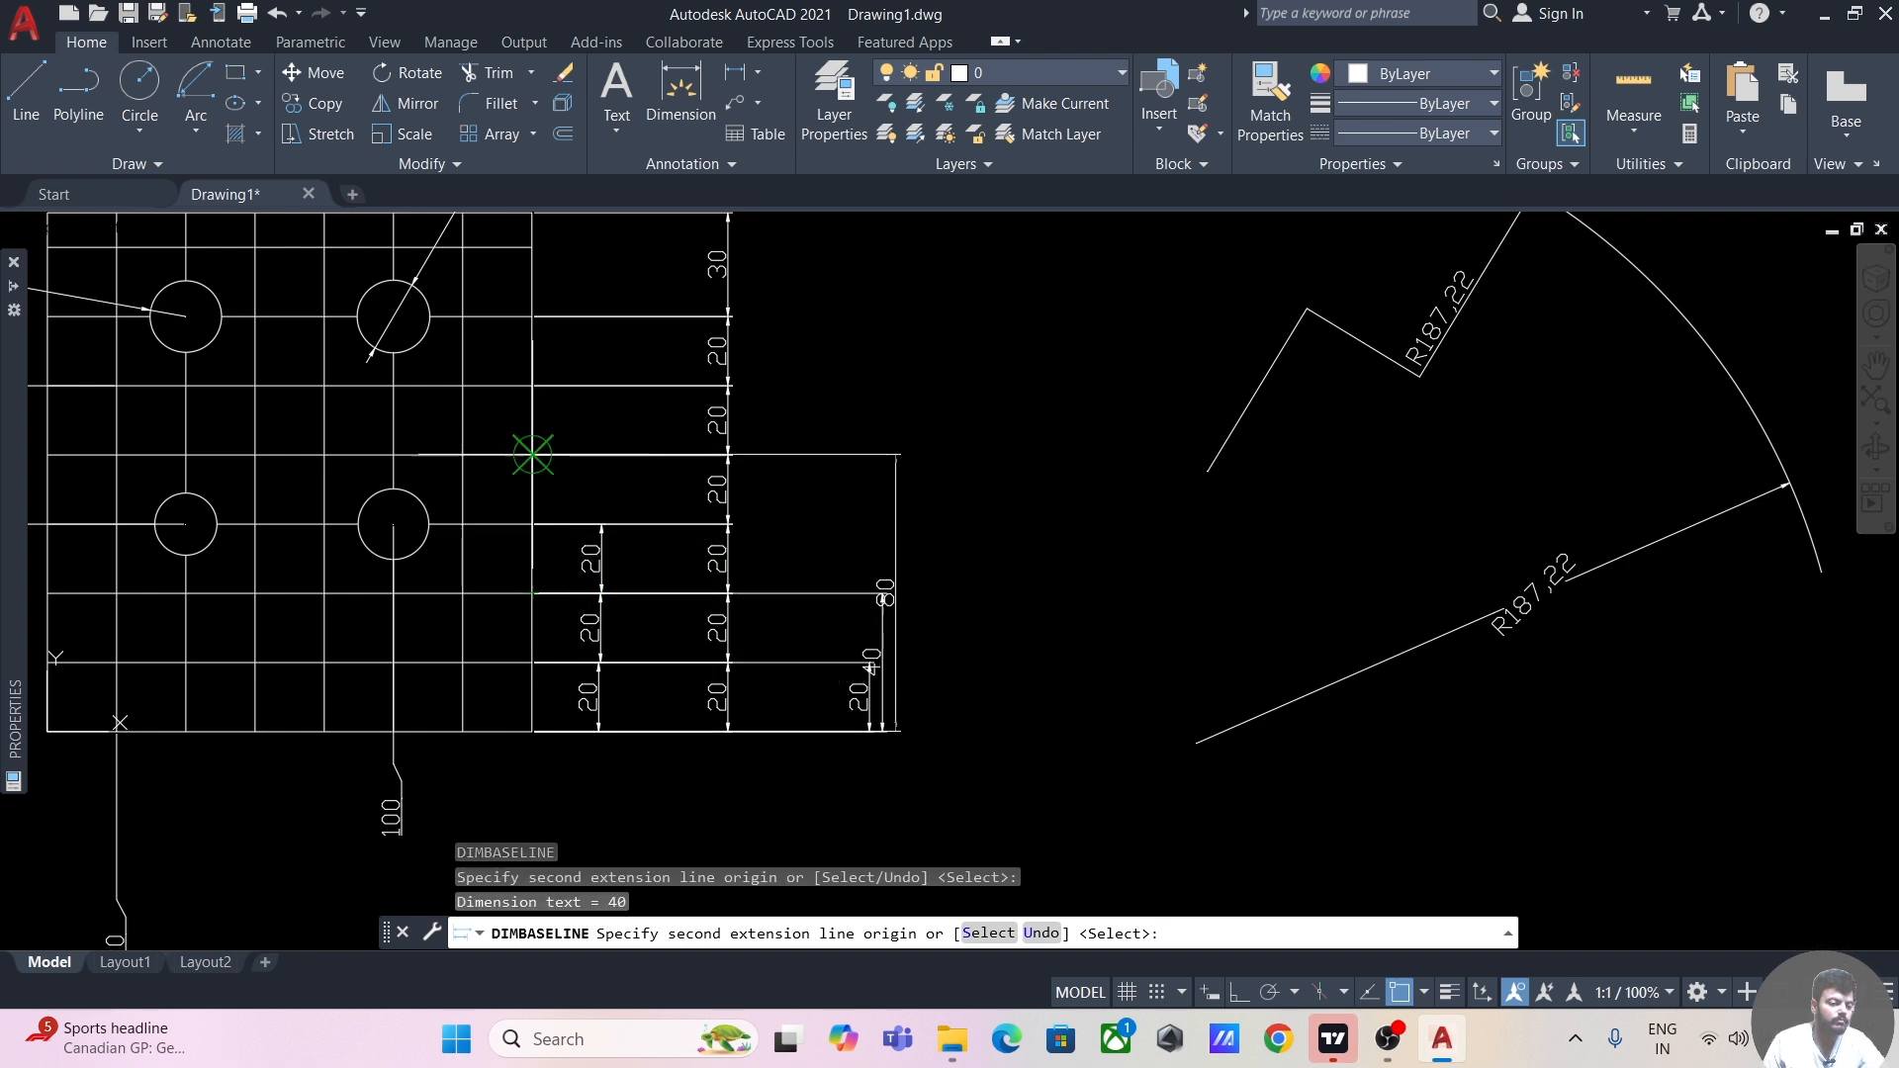
left_click(533, 455)
left_click(533, 386)
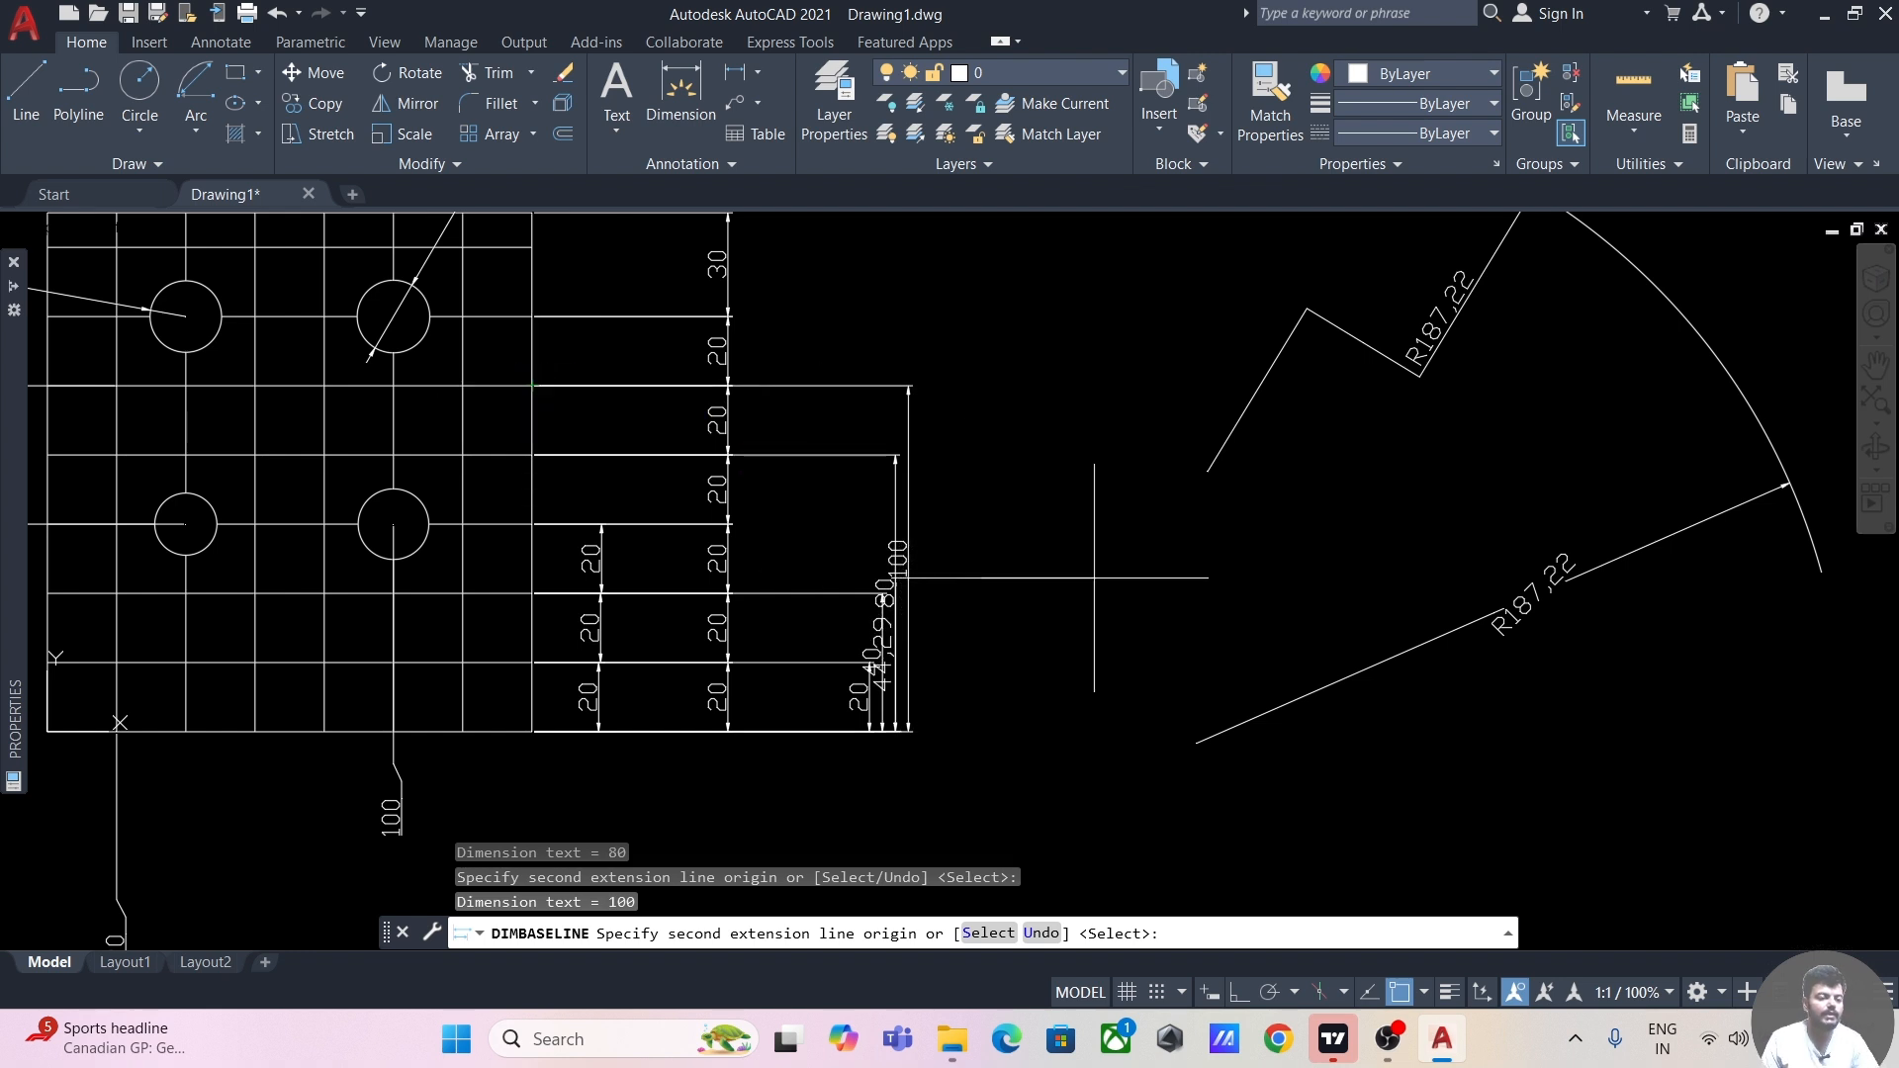
key("Escape")
- Examine the stacked baseline dimensions beside the grid and review all the dimensioned sample shapes
scroll(1051, 577, "up", 4)
scroll(1086, 395, "down", 2)
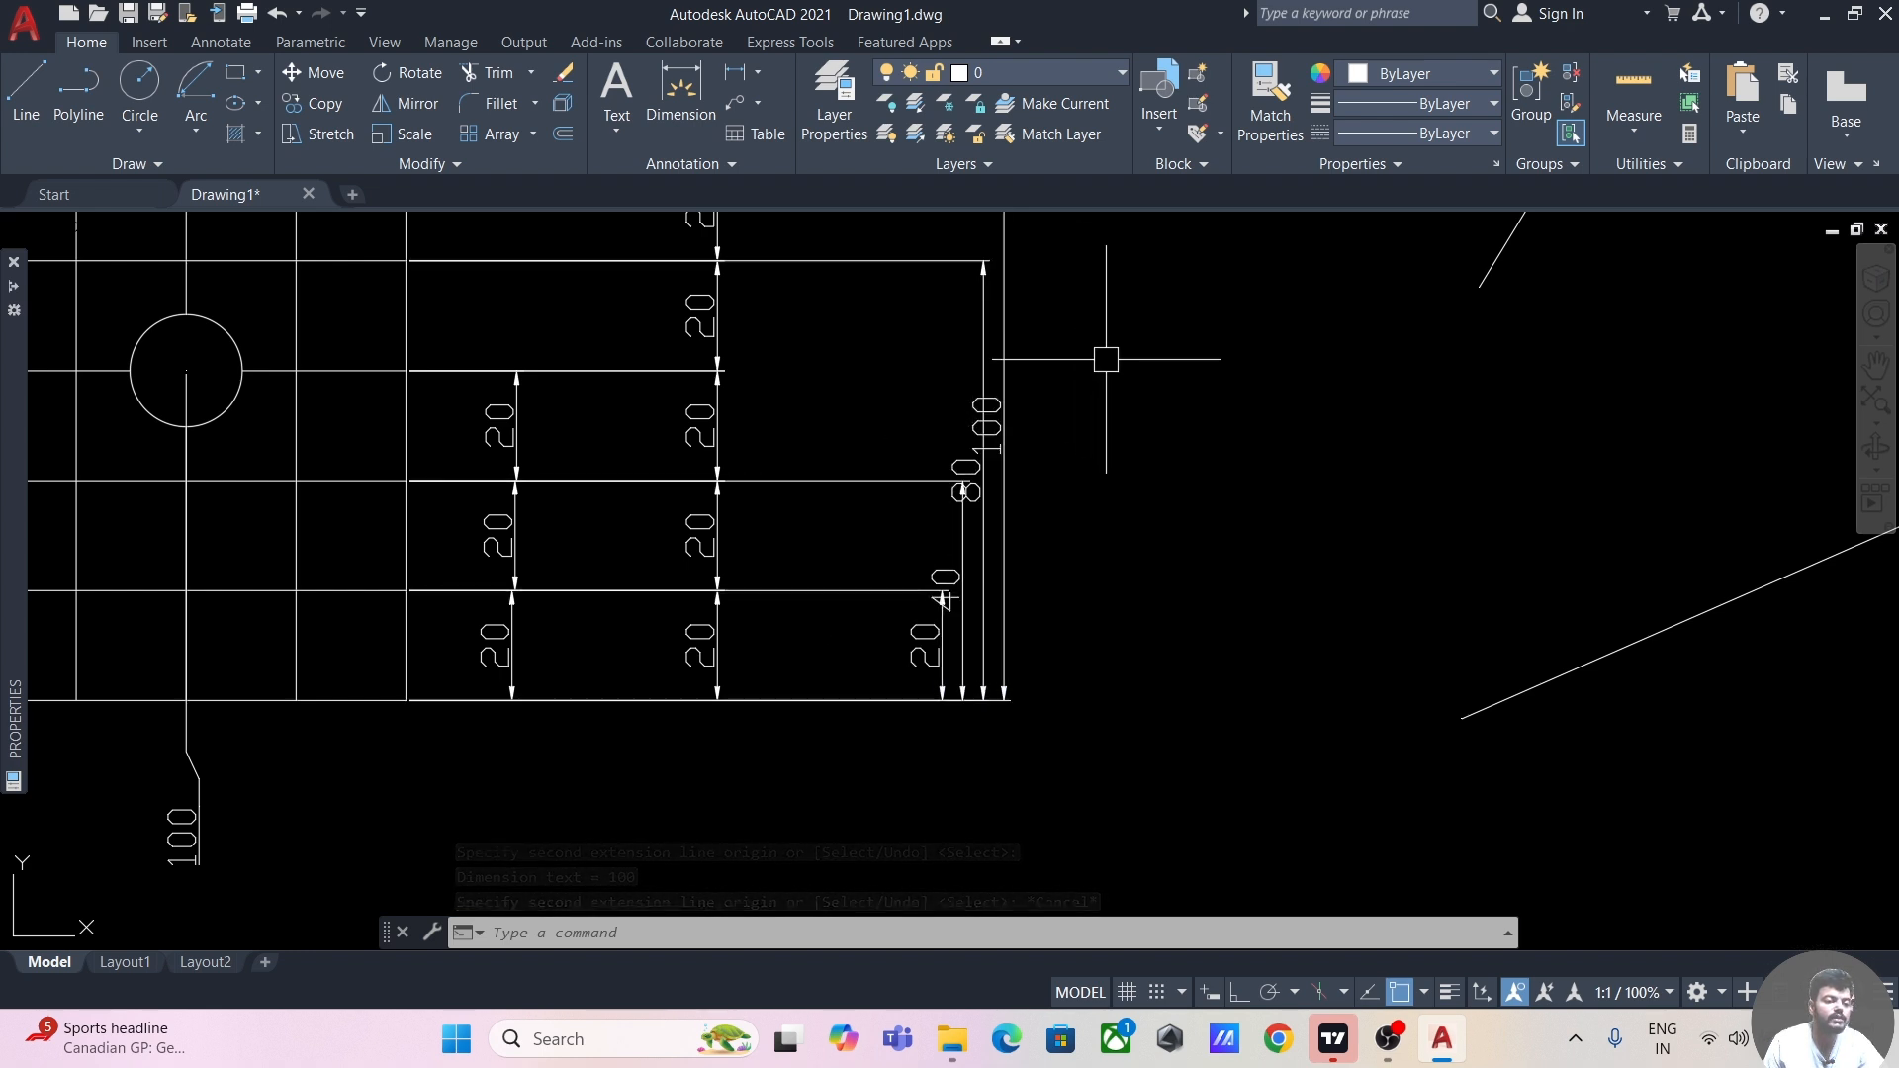
scroll(1103, 412, "down", 4)
middle_click_drag(1118, 410, 1229, 609)
scroll(1196, 490, "down", 2)
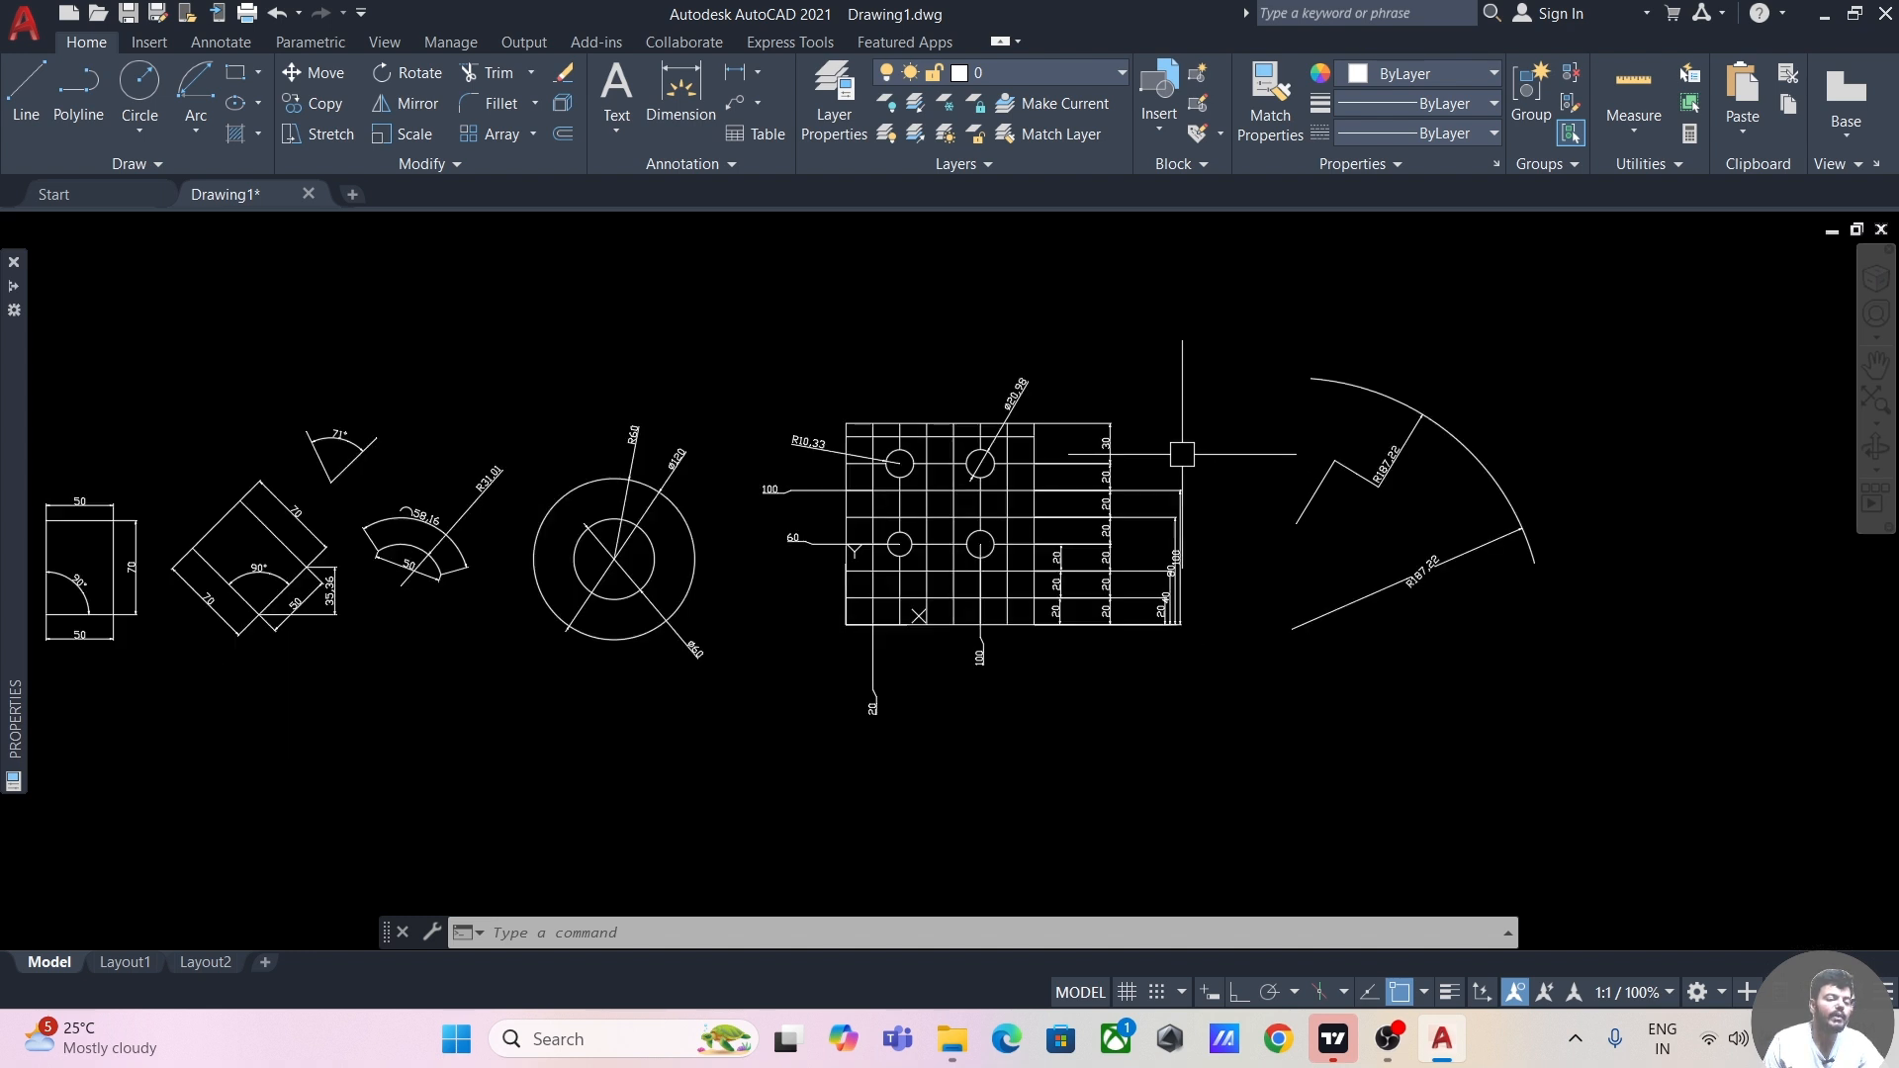
mouse_move(751, 382)
middle_mouse_down()
mouse_move(944, 477)
mouse_move(825, 417)
middle_mouse_up()
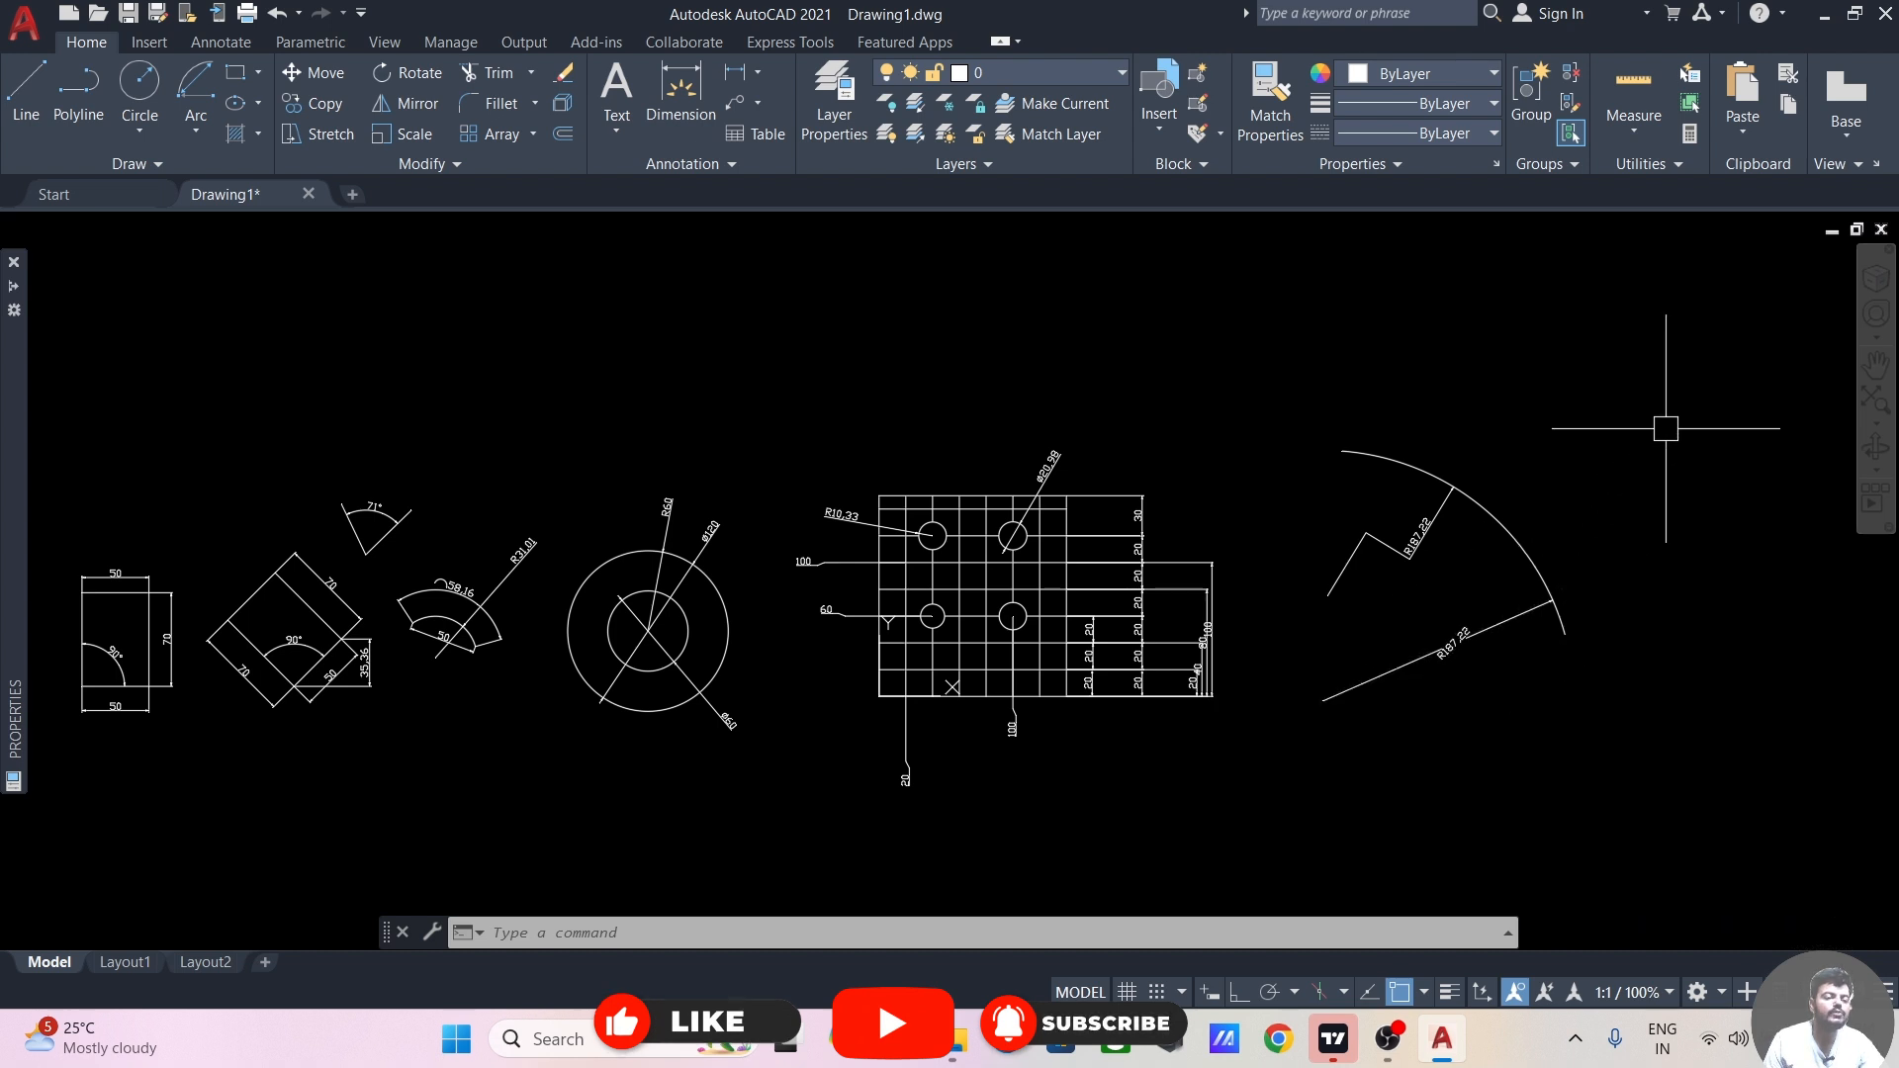
scroll(1623, 441, "down", 3)
scroll(1480, 471, "up", 2)
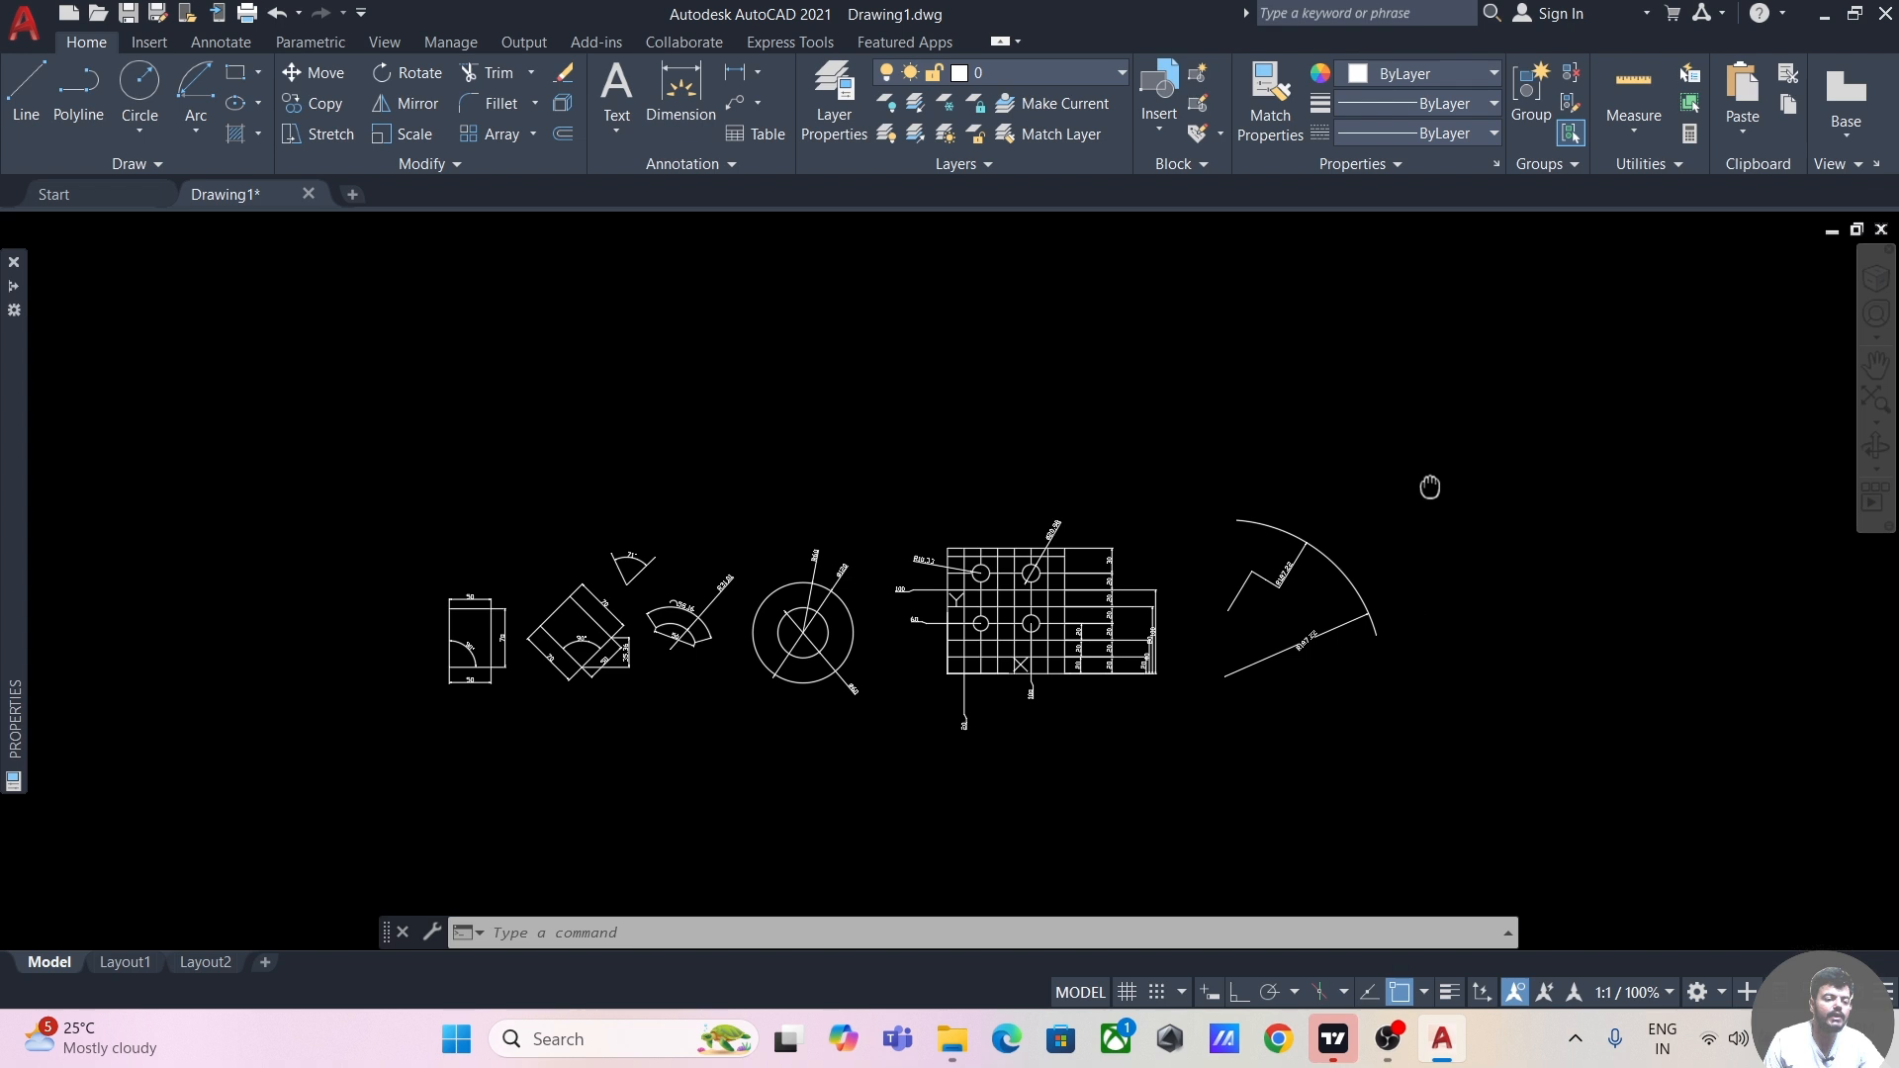
scroll(1470, 501, "down", 2)
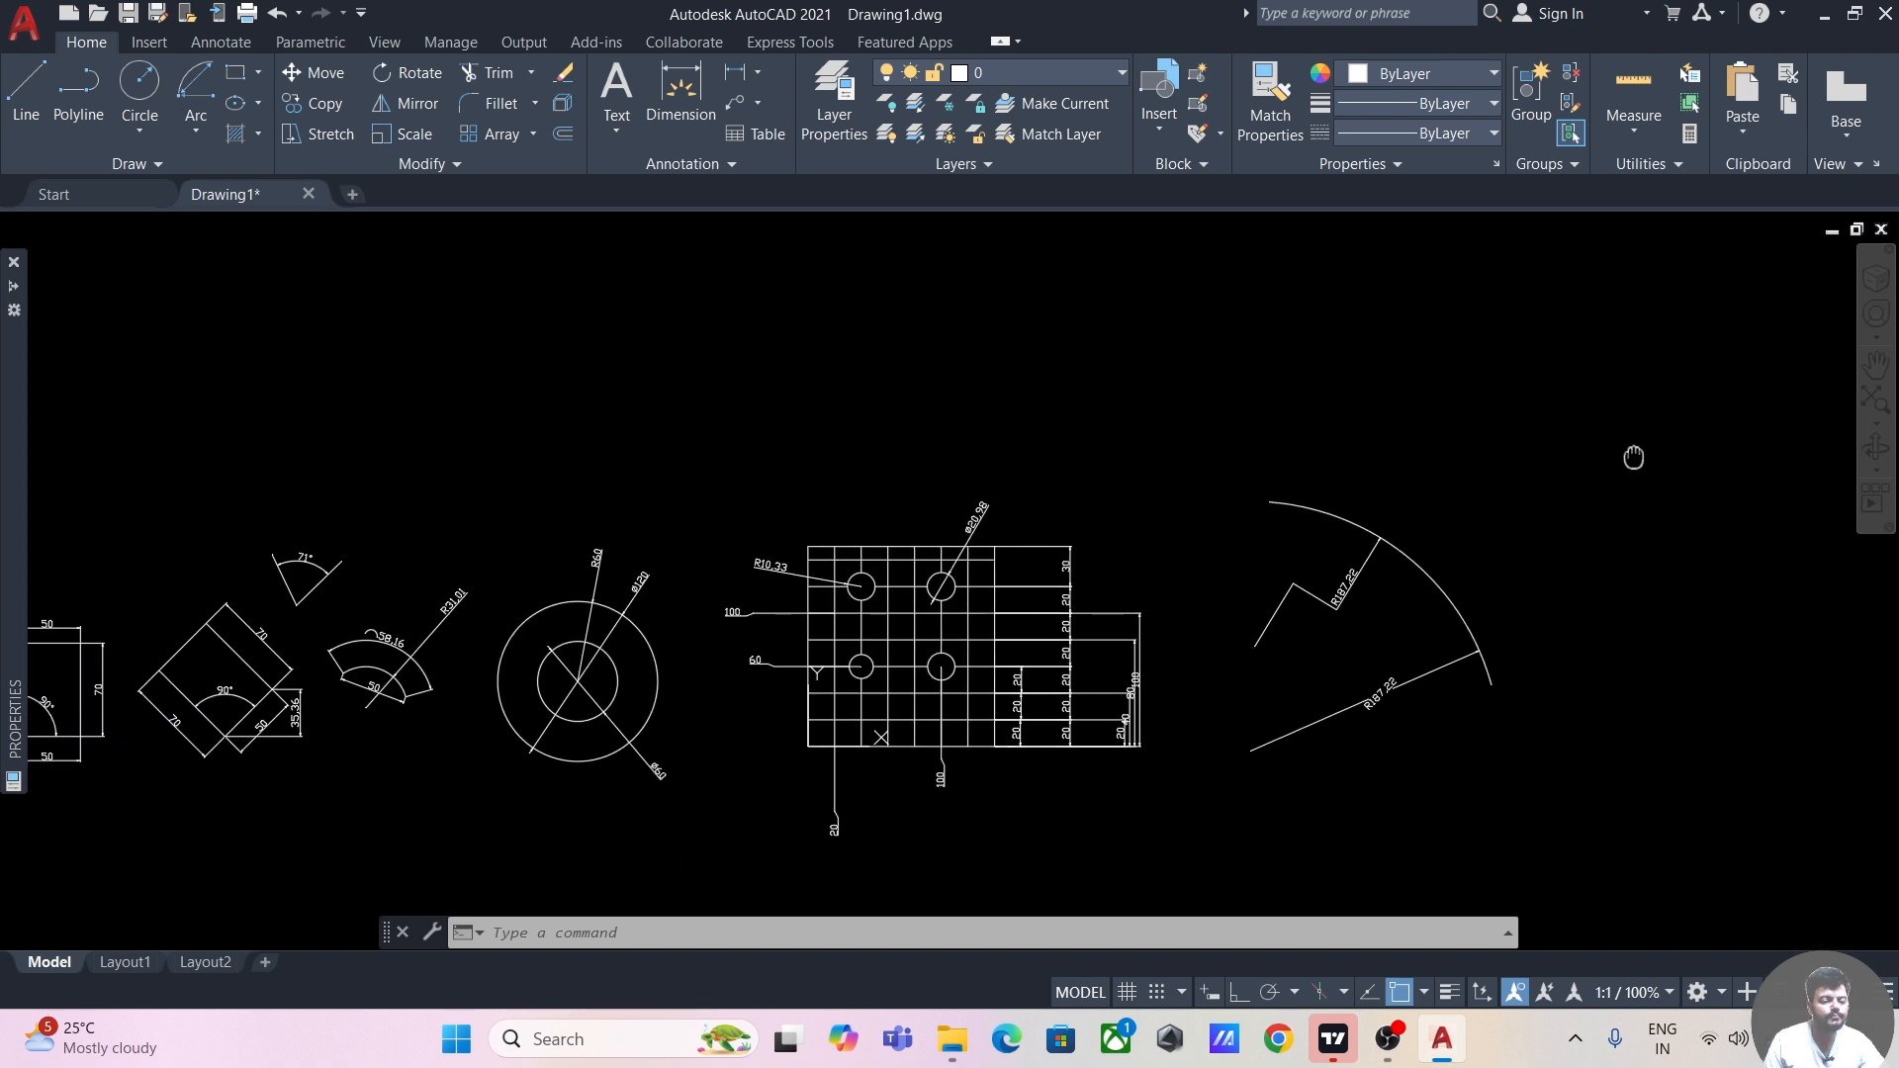